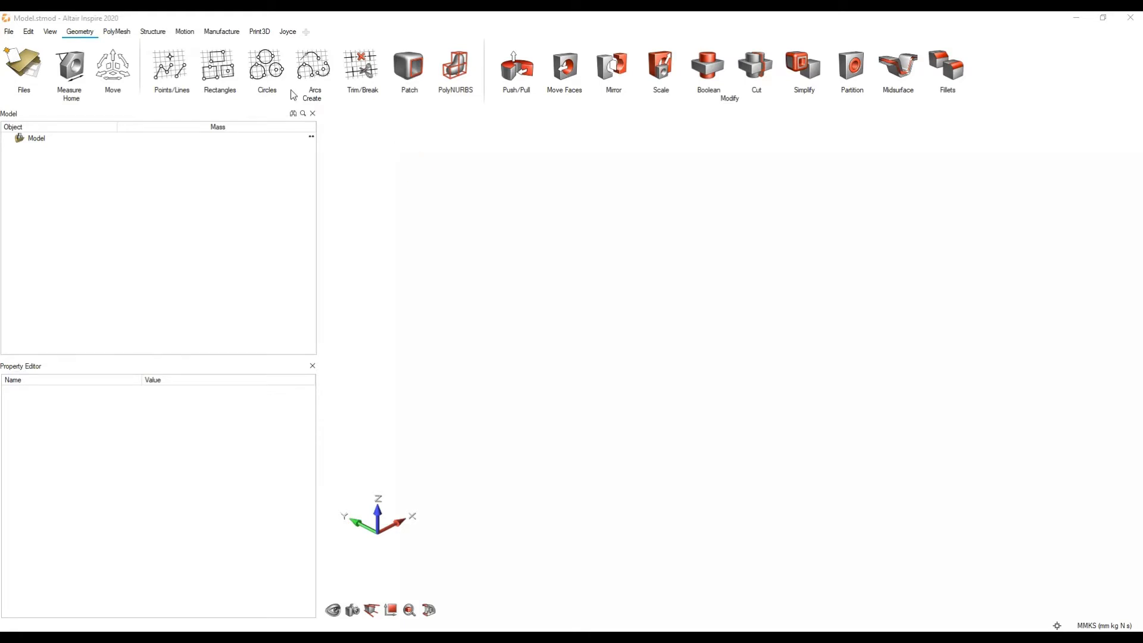
Step: Look through the Geometry and Structure tool sets and examine the Motion tools for connections, forces and analysis runs
click(187, 32)
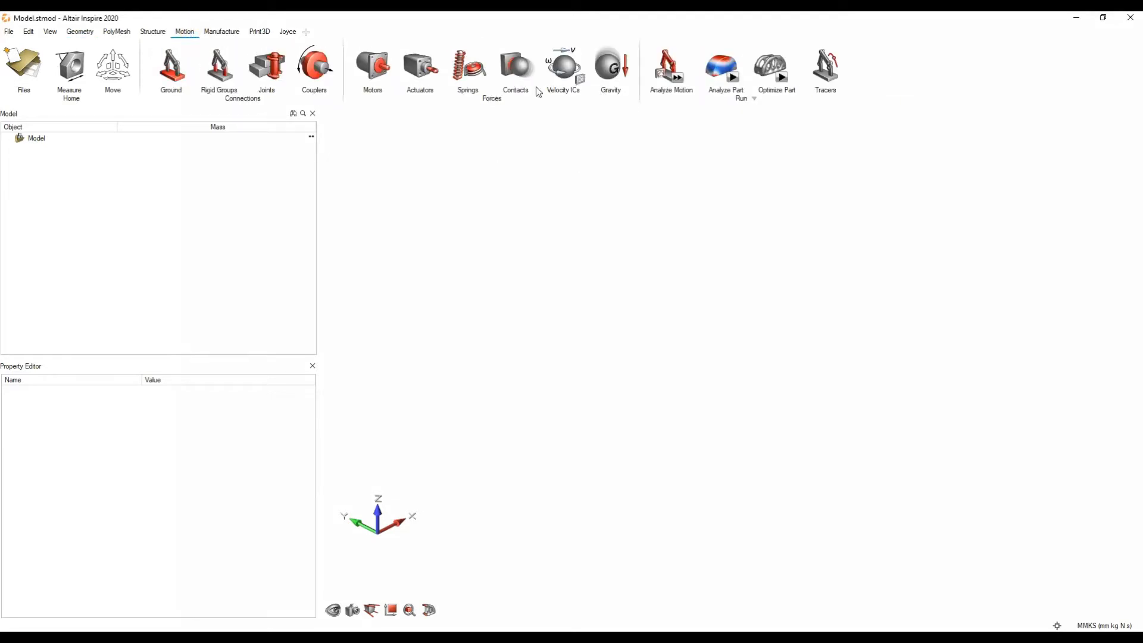
click(615, 146)
click(81, 31)
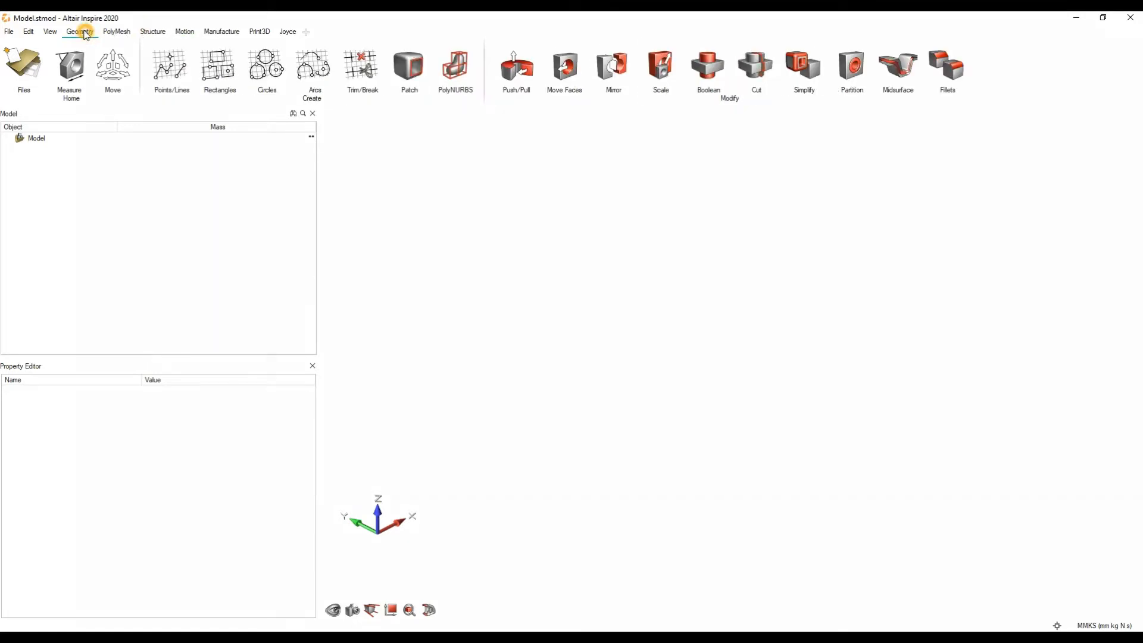
click(153, 31)
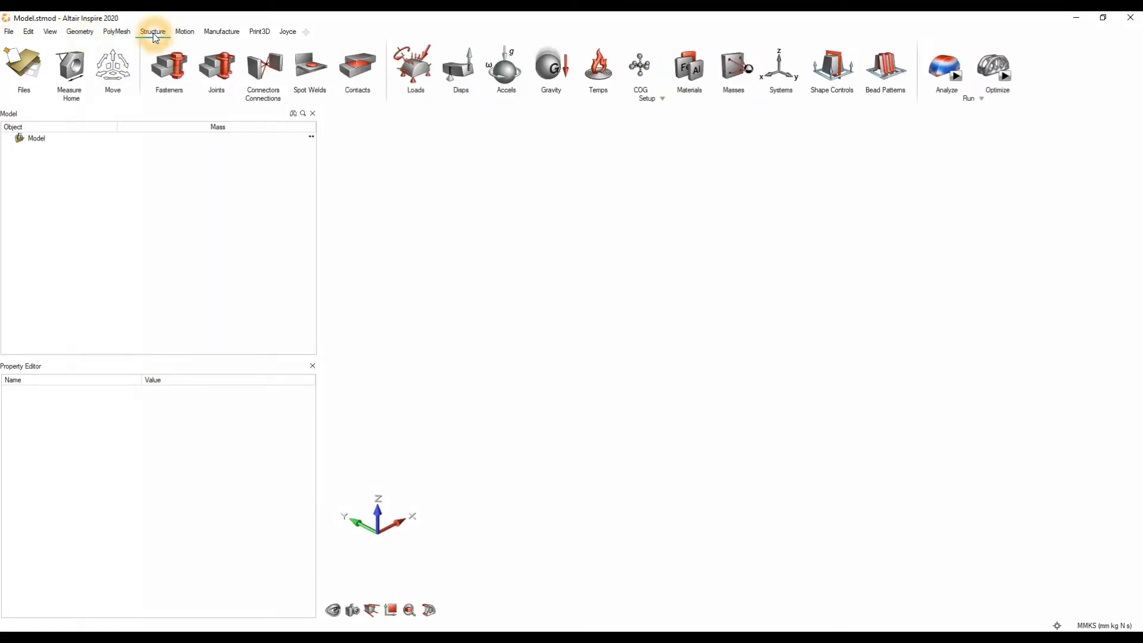
click(184, 32)
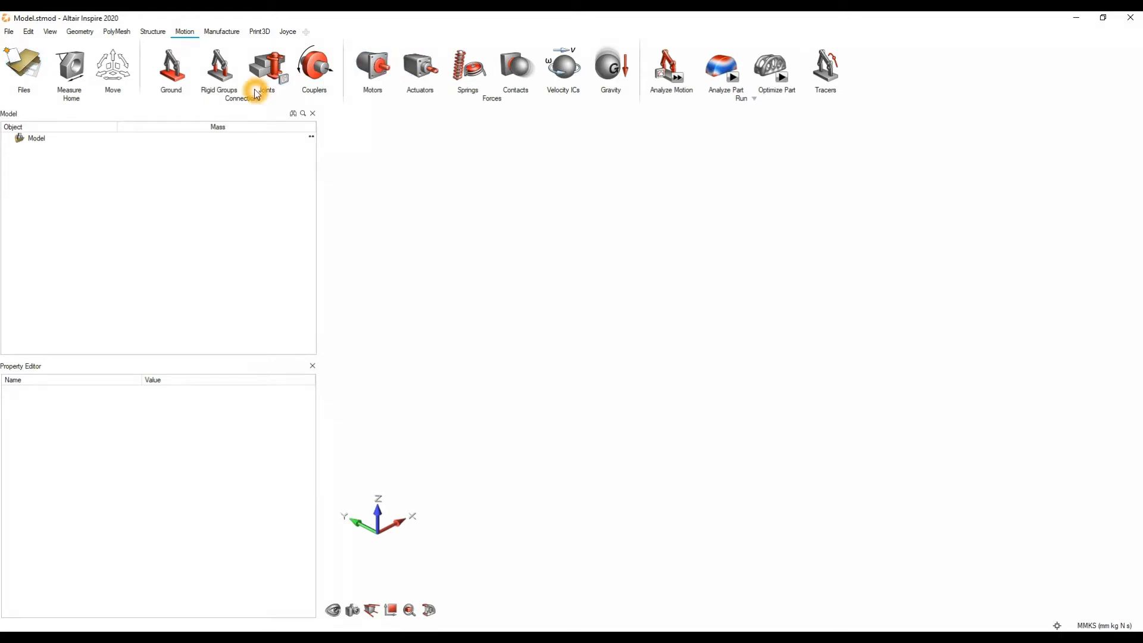
click(546, 131)
drag(879, 117, 3, 39)
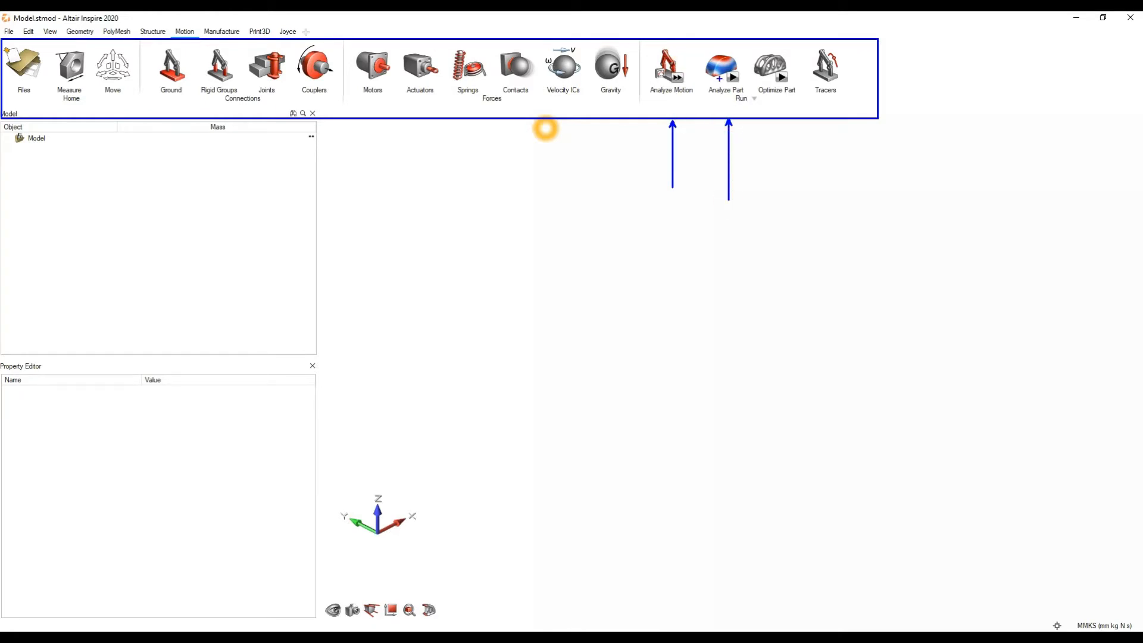
drag(781, 121, 779, 210)
key(Escape)
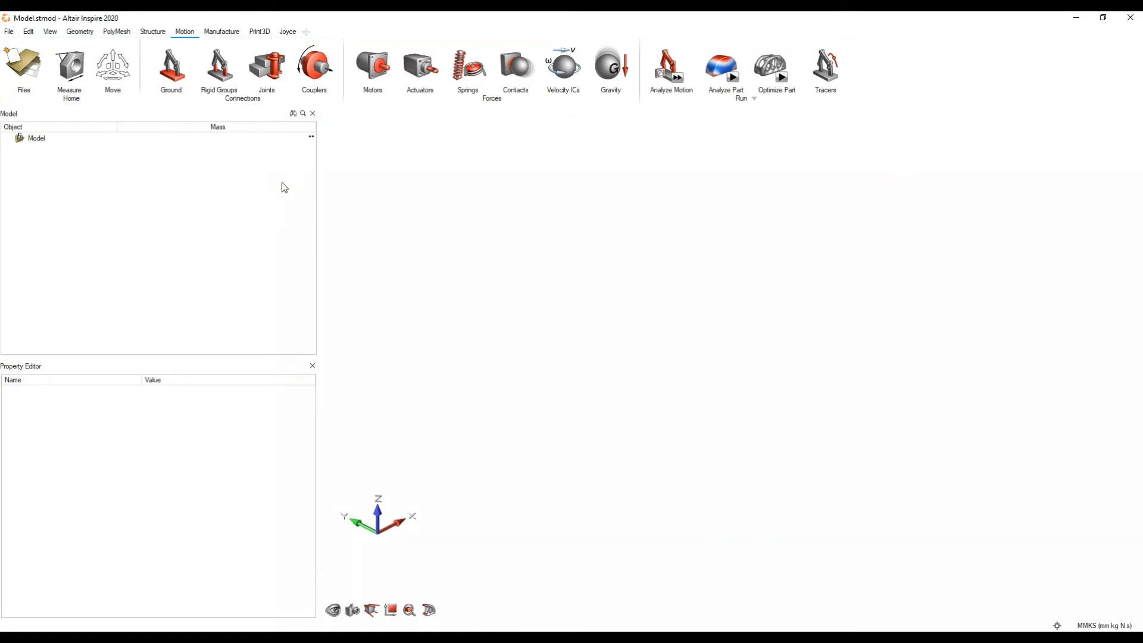
Step: Review the file formats supported for import and leave the import dialog without loading a file
mouse_move(80, 86)
click(9, 31)
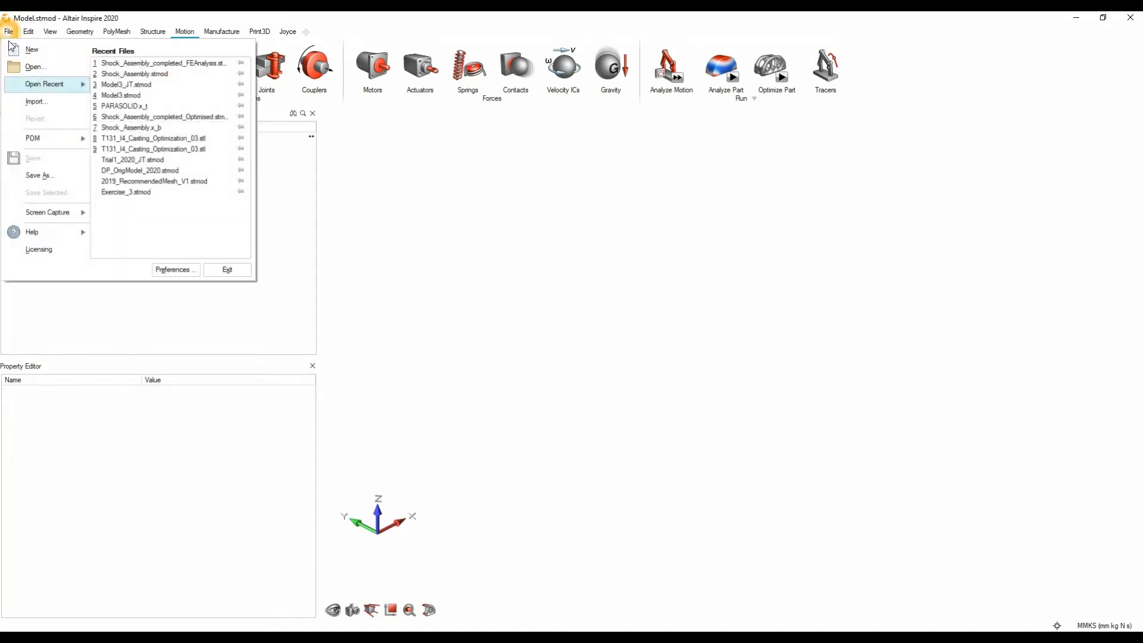
click(53, 106)
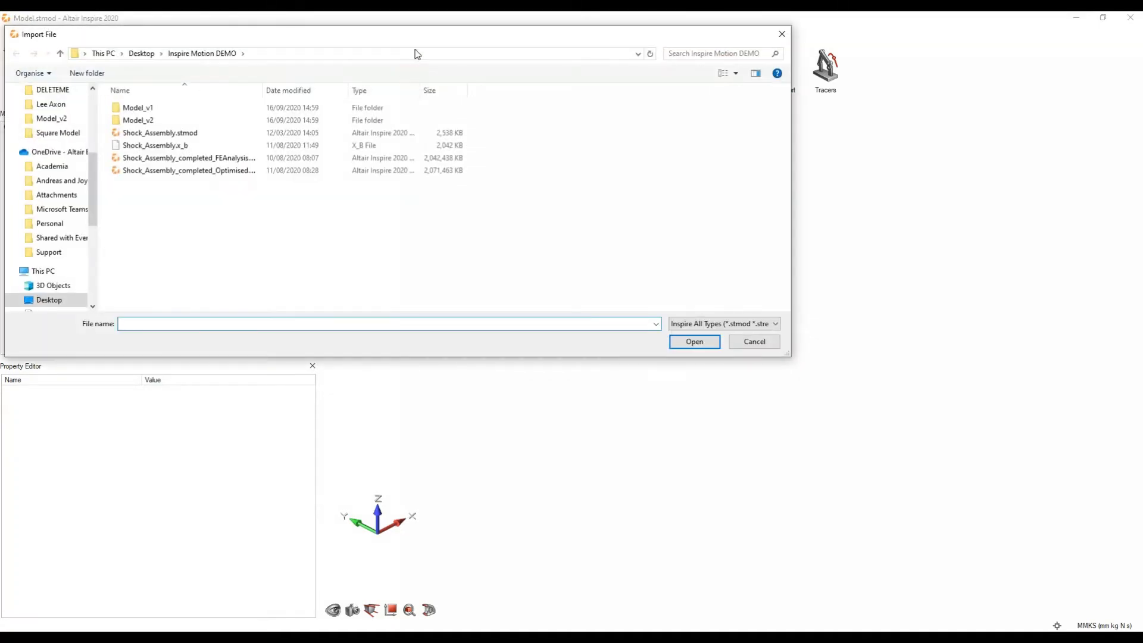
click(921, 377)
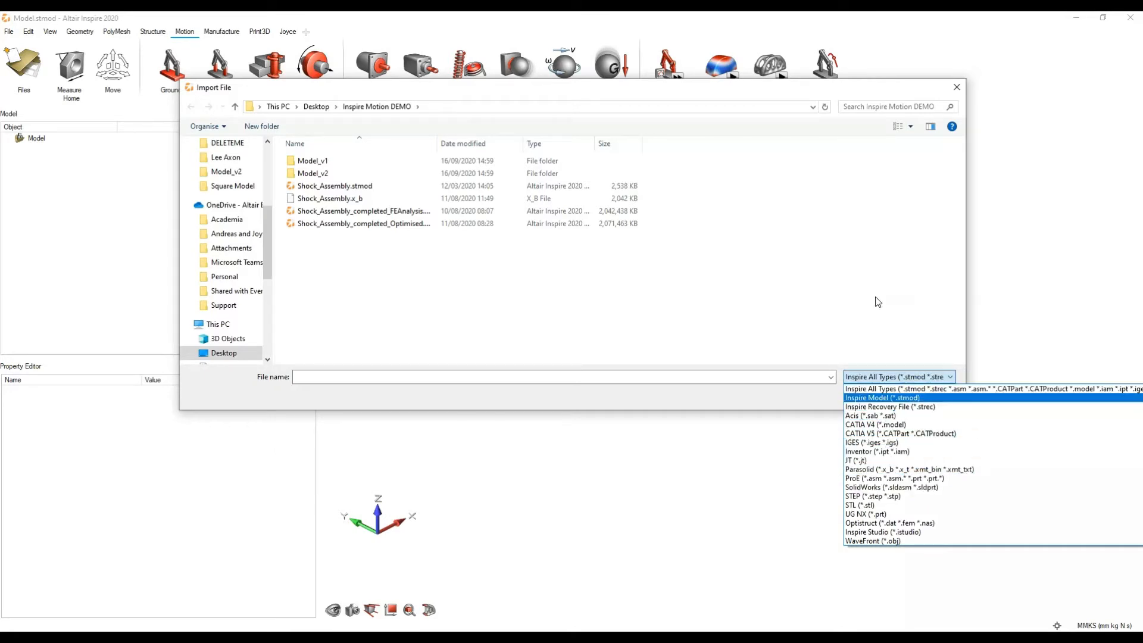
click(957, 87)
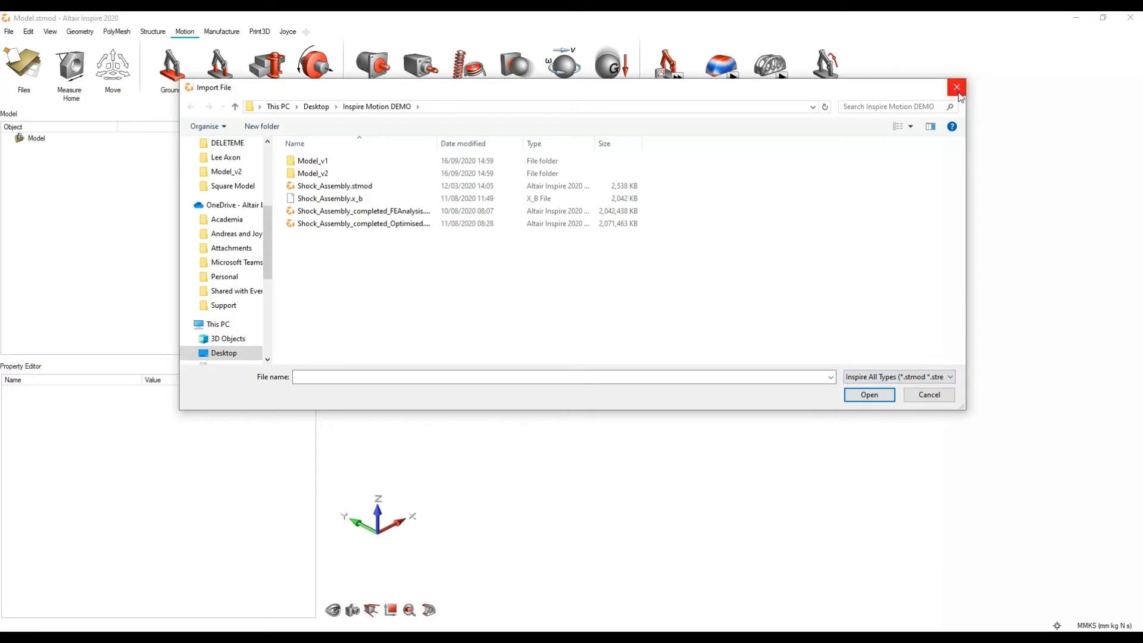
click(957, 87)
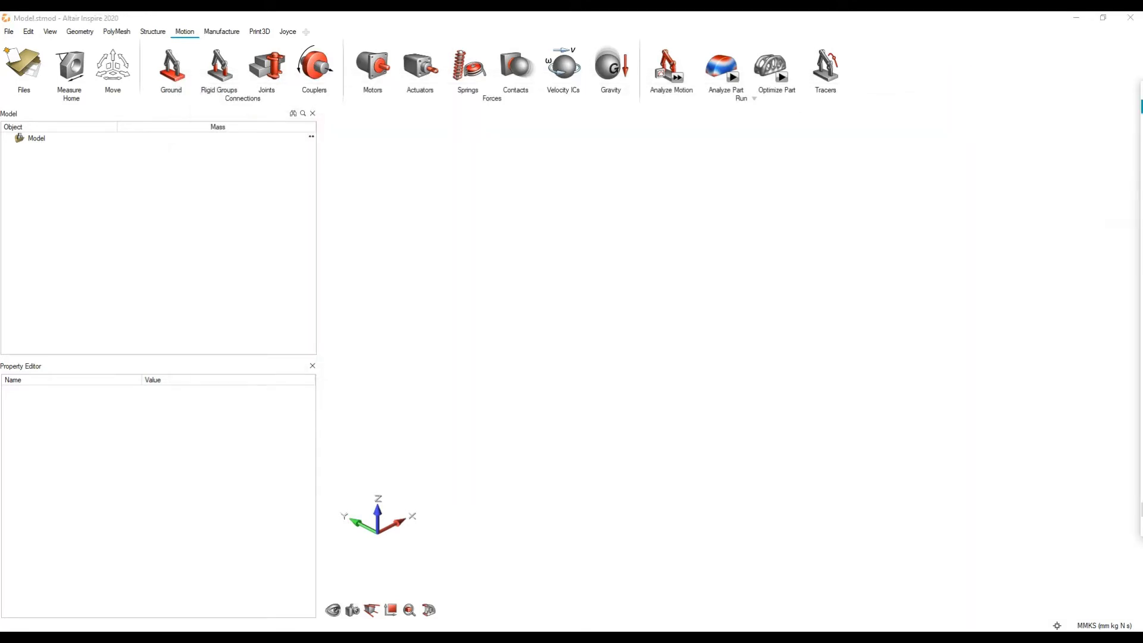
Step: Import the Shock_Assembly.x_b file from the Inspire Motion DEMO folder into the empty model
click(664, 330)
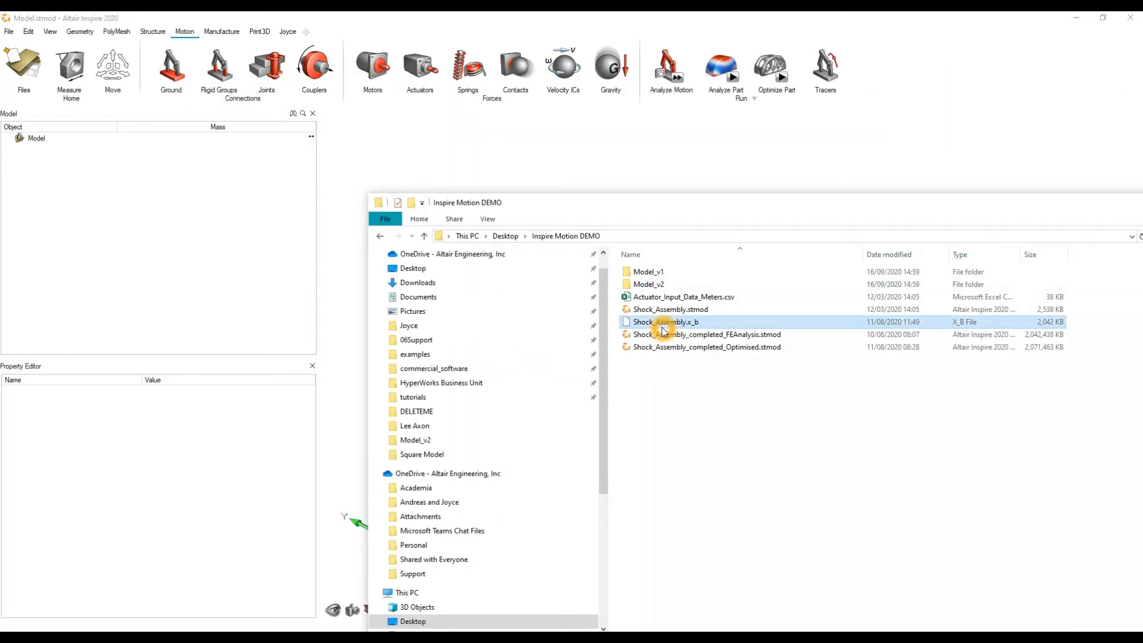
drag(664, 330, 669, 189)
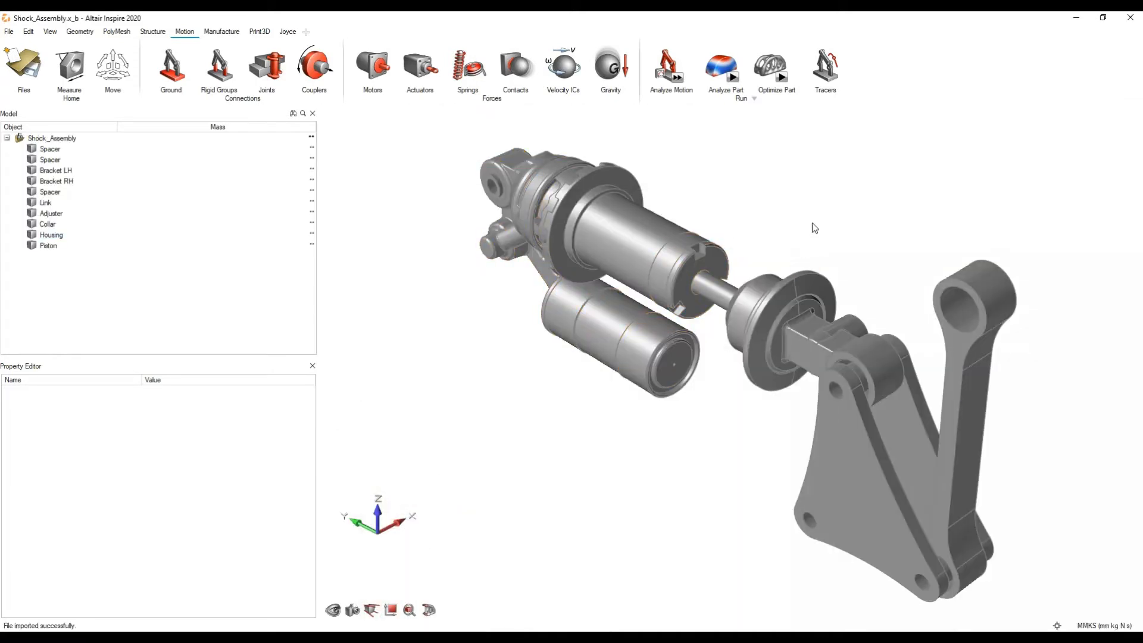
drag(862, 207, 908, 282)
click(866, 202)
middle_drag(741, 308, 657, 177)
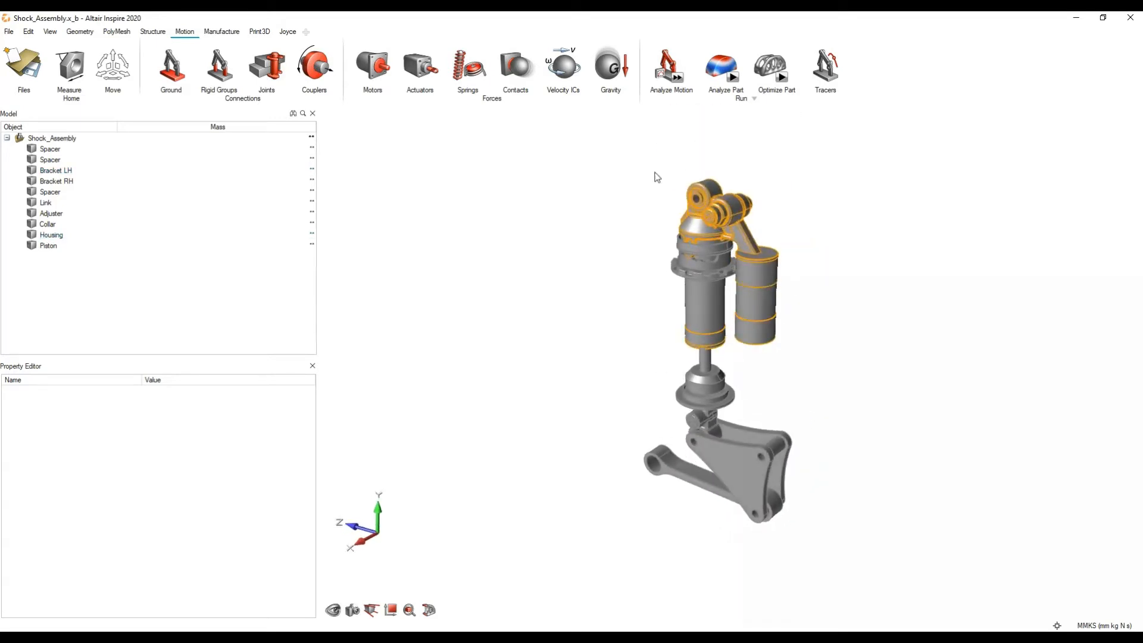
Step: Open the program preferences and look through the Modeling Space settings and the Workspace theme choices
click(9, 32)
click(176, 270)
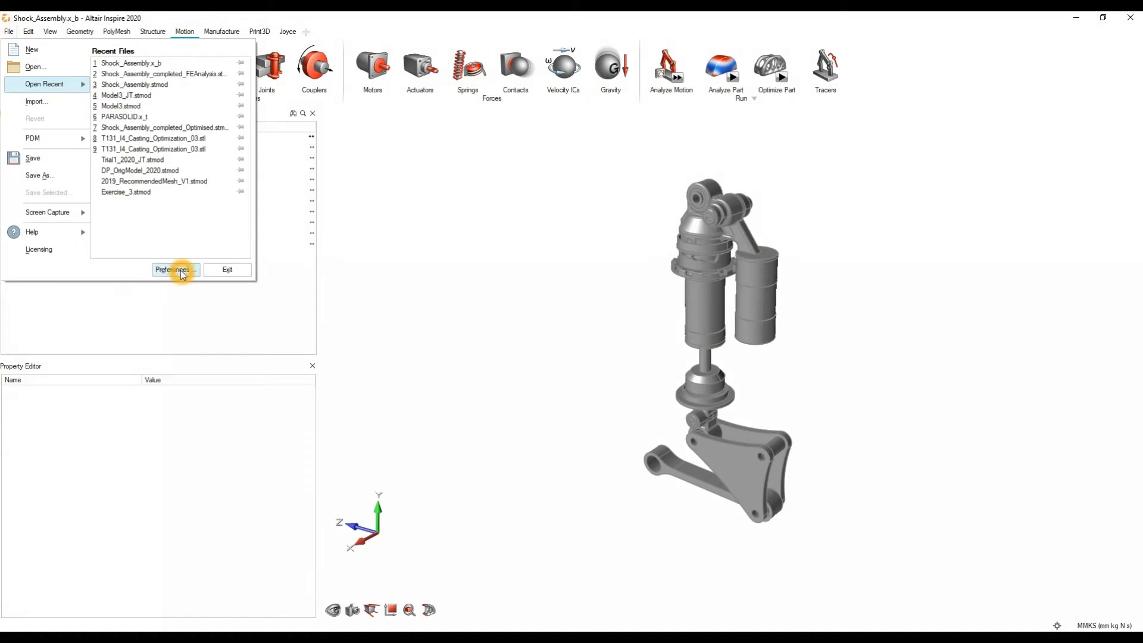
drag(608, 205, 684, 165)
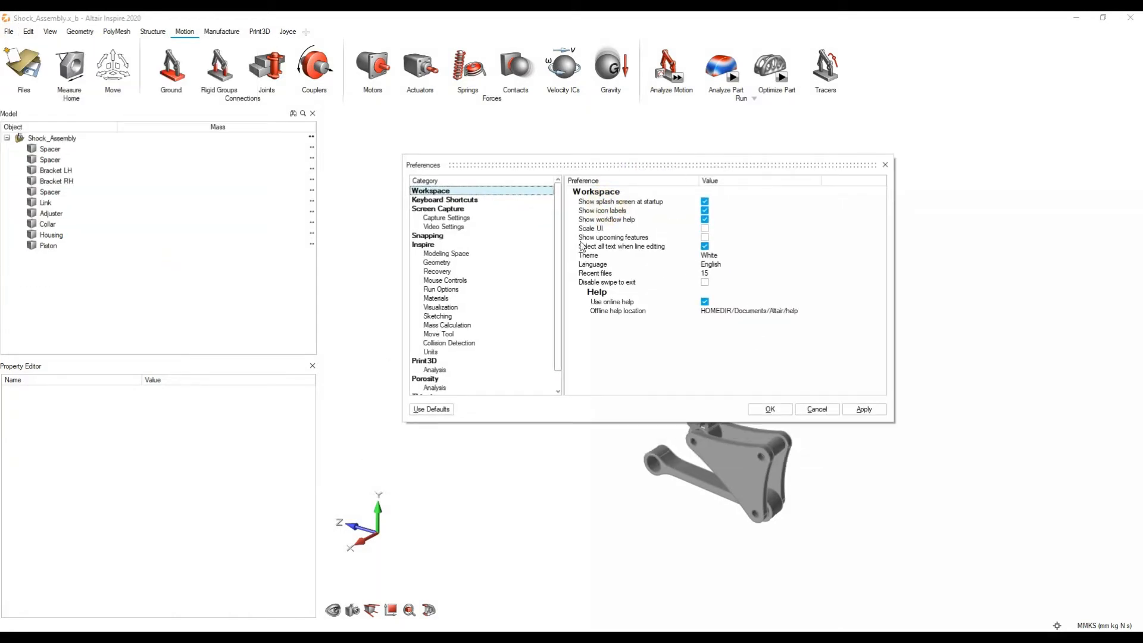
click(445, 254)
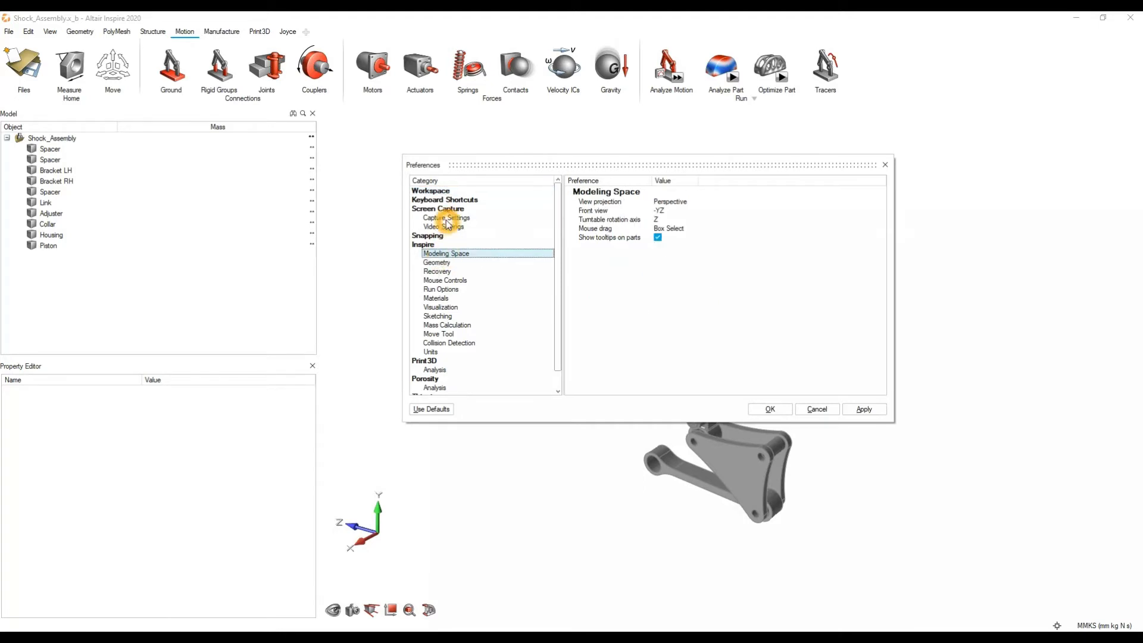
click(441, 200)
click(442, 191)
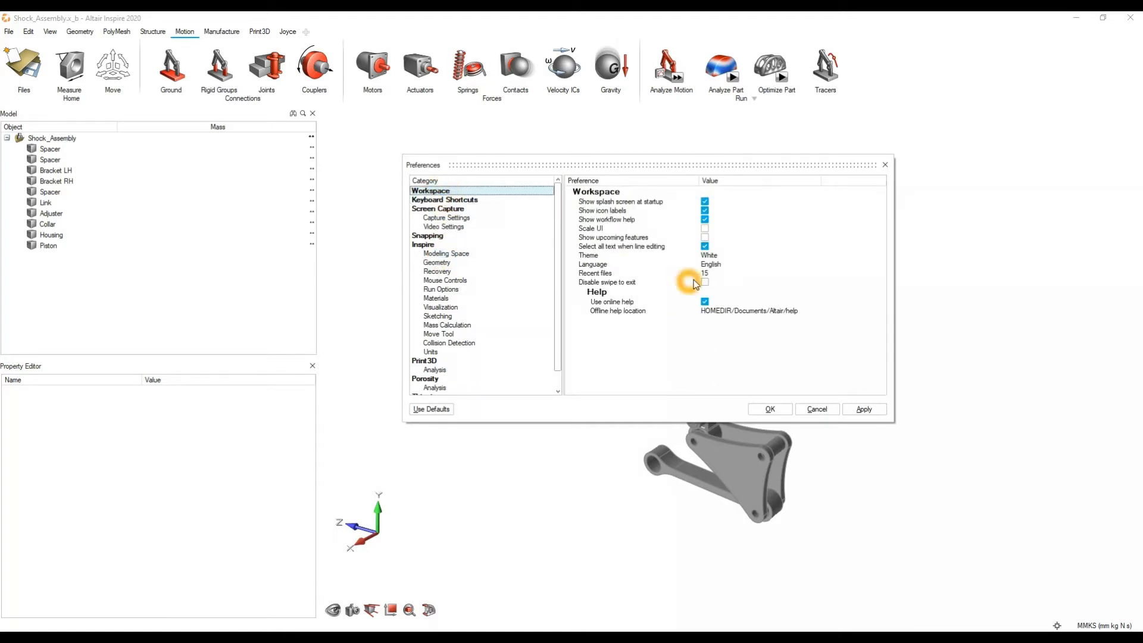
click(717, 261)
click(713, 257)
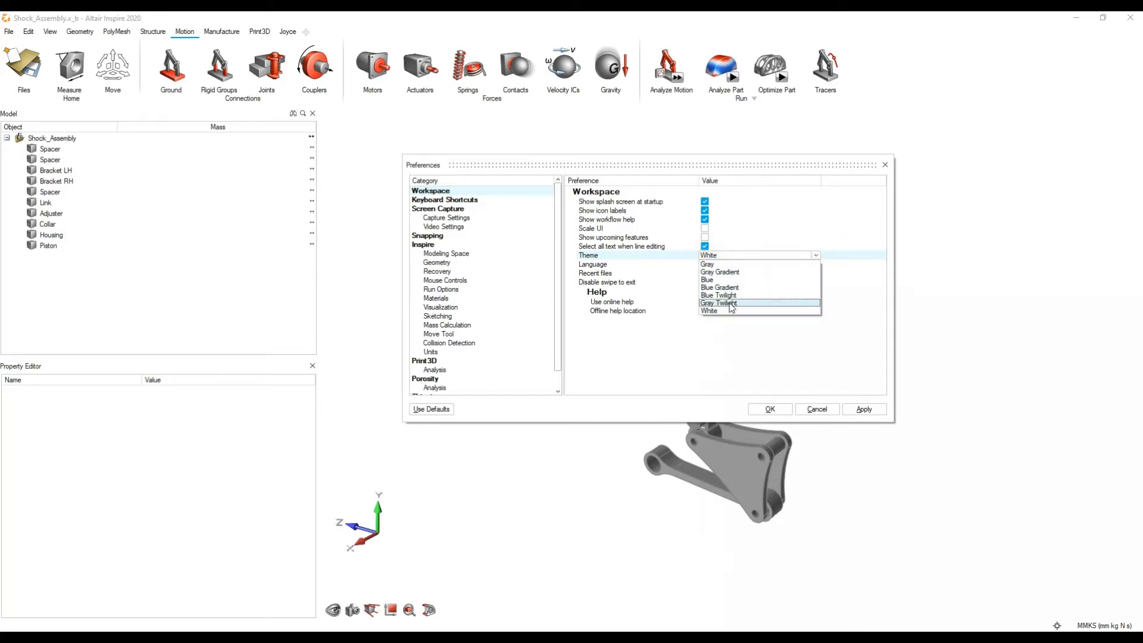
click(754, 266)
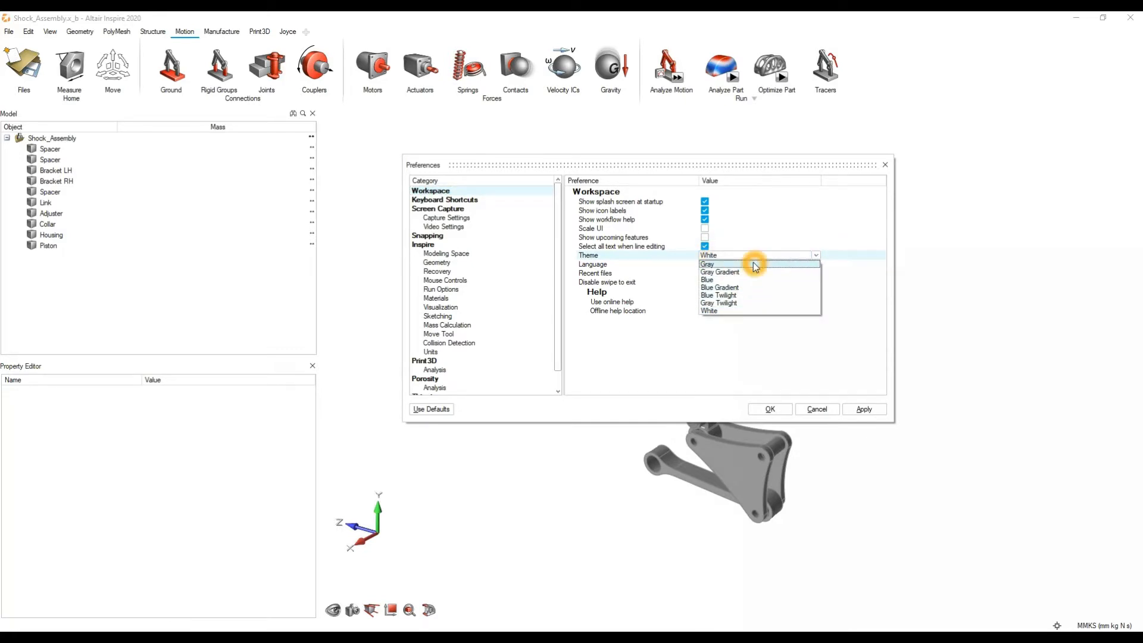
click(698, 362)
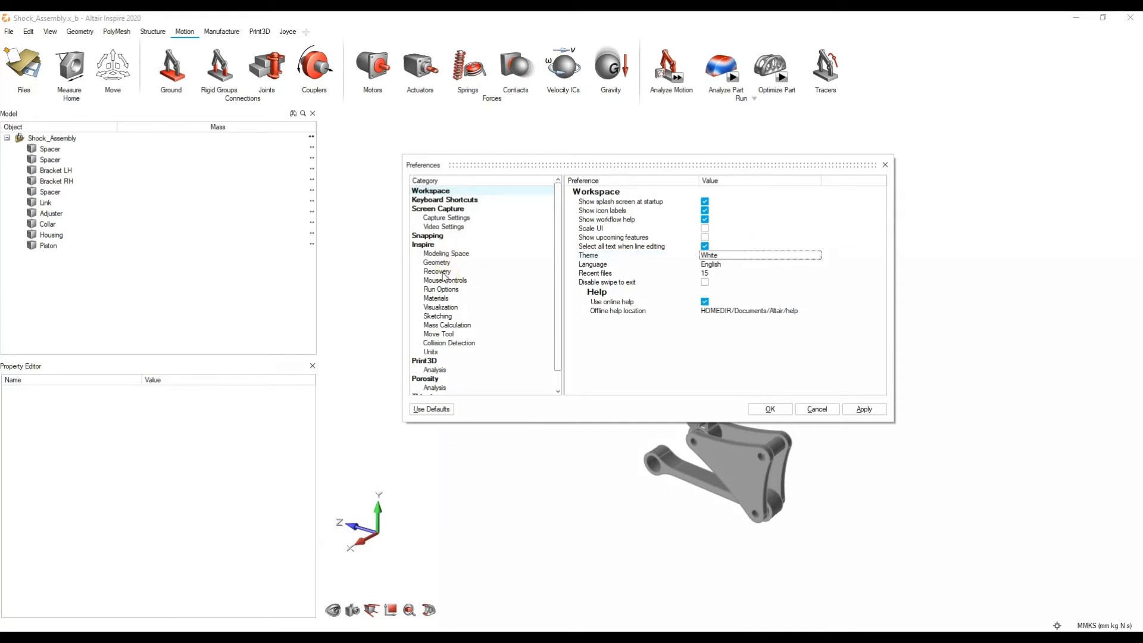
Step: Review the Mouse Controls and Run Options preferences, including the analysis legend colors, and close the preferences
click(445, 271)
click(451, 281)
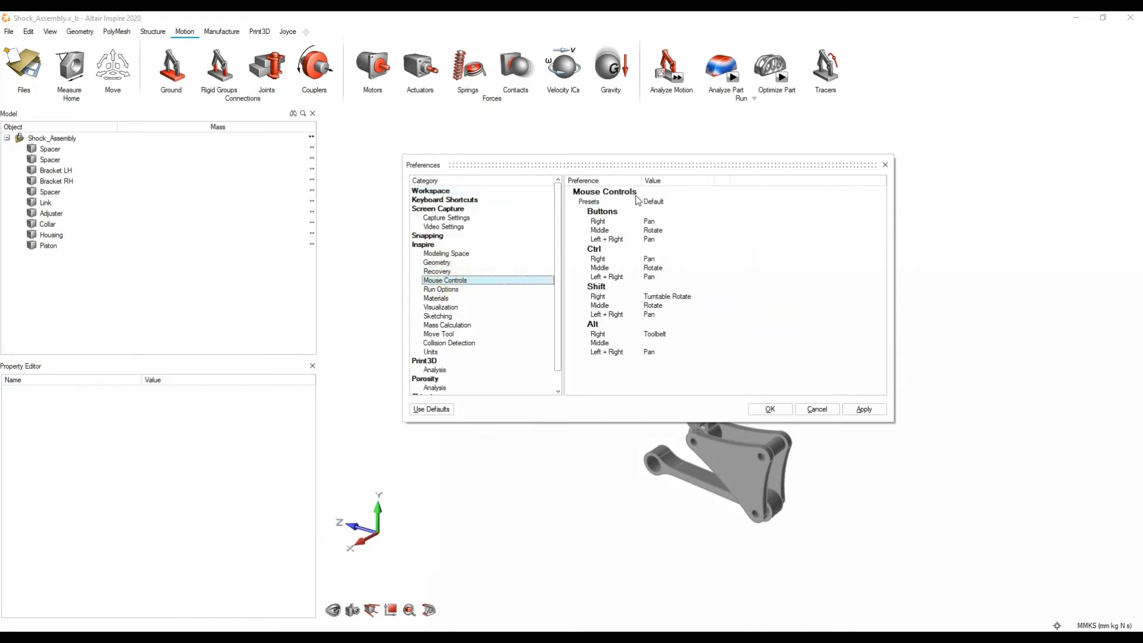
click(446, 289)
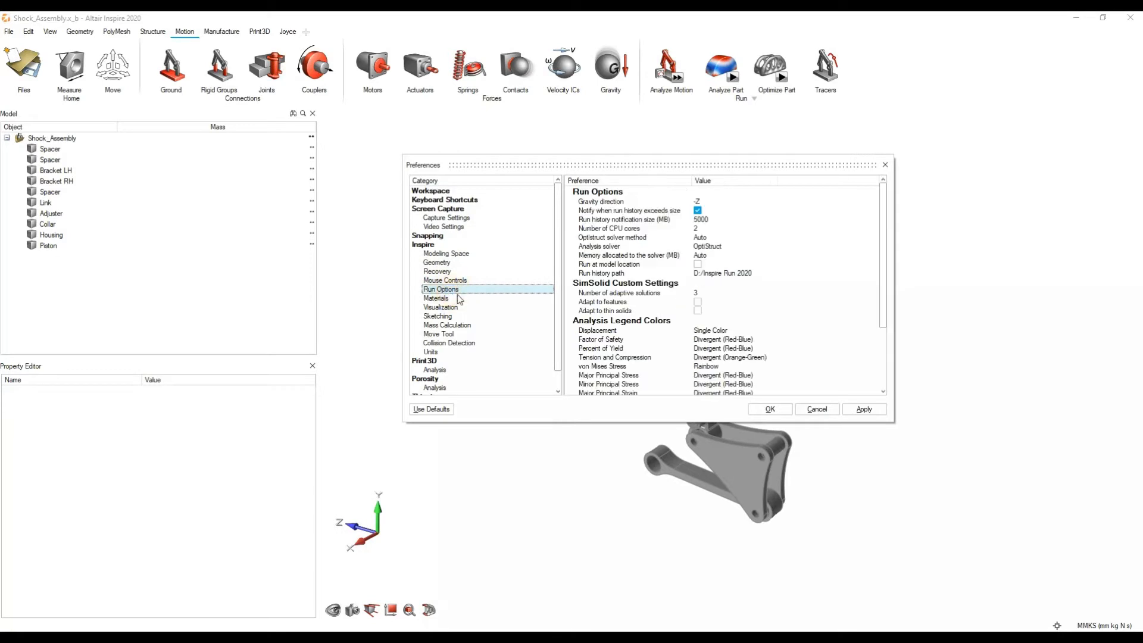
click(702, 232)
scroll(750, 321, down, 3)
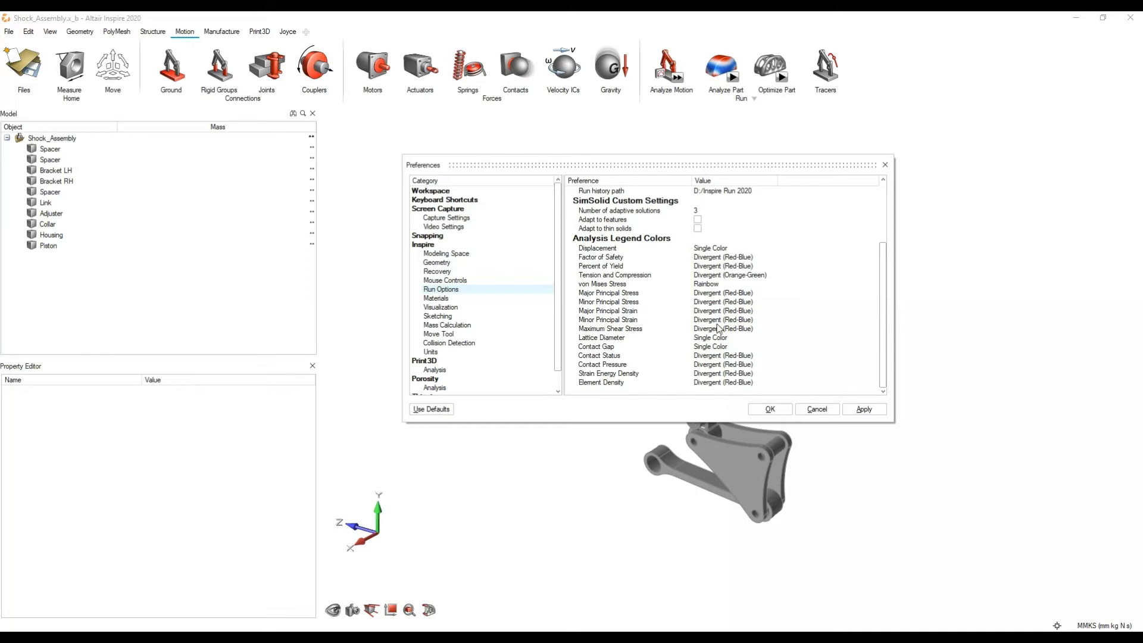
click(631, 276)
click(478, 310)
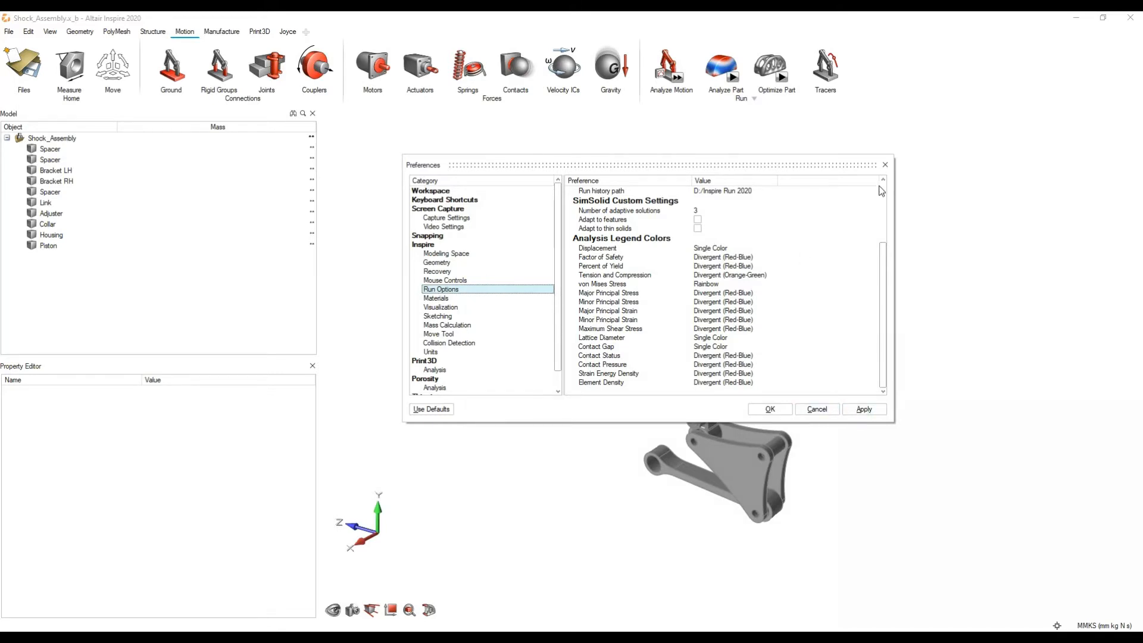
click(886, 166)
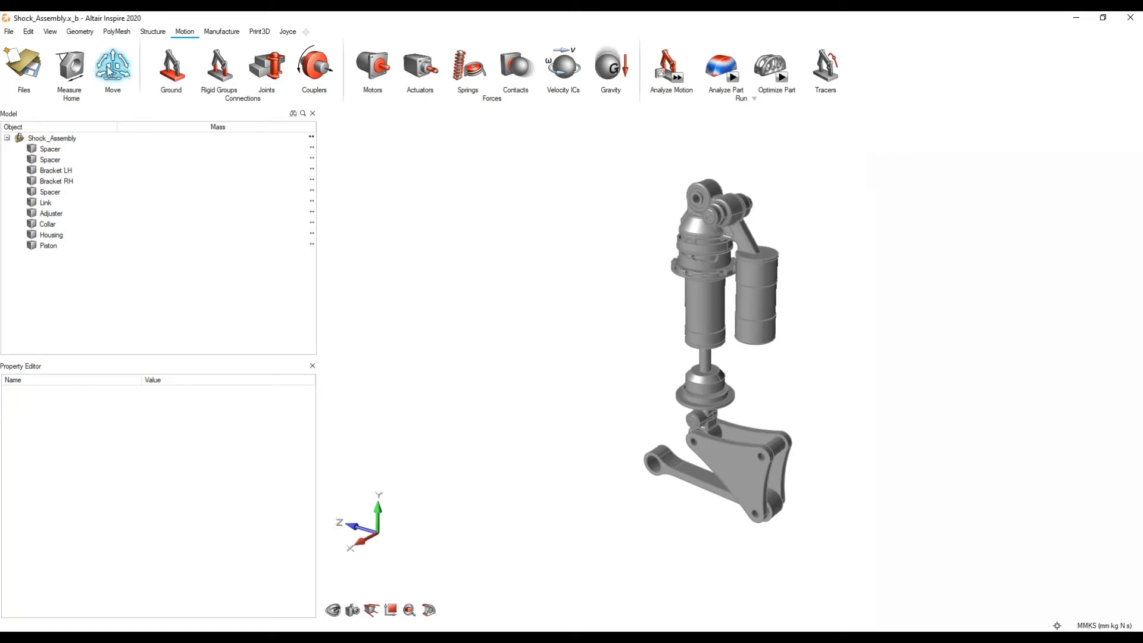
Step: Look over the available help resources, including the tutorials and What's New entries
click(9, 31)
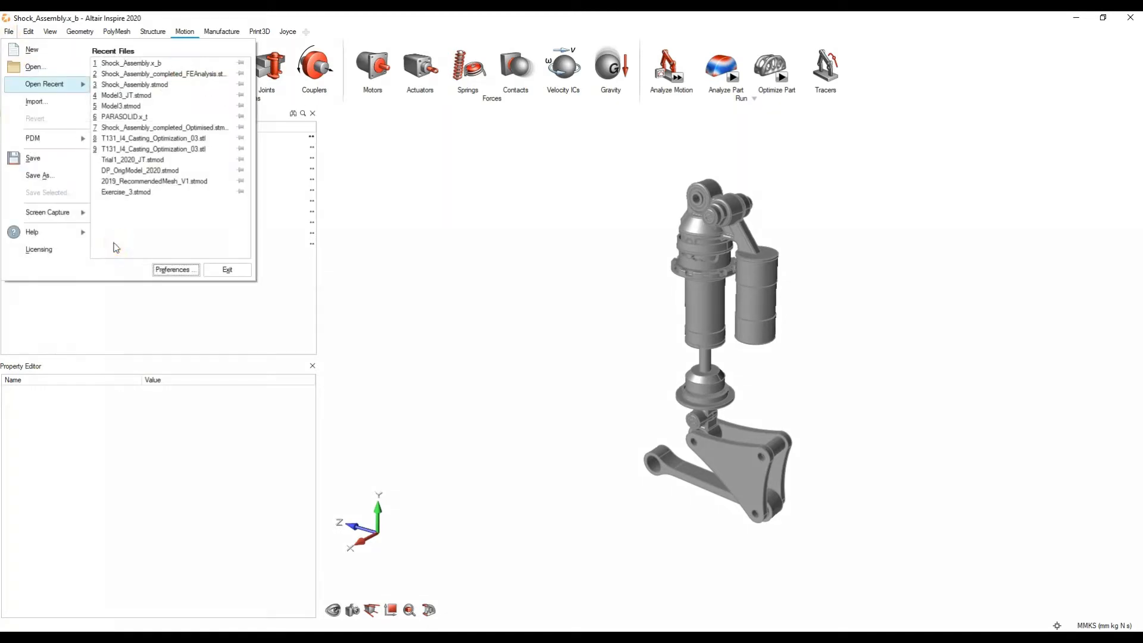
mouse_move(80, 235)
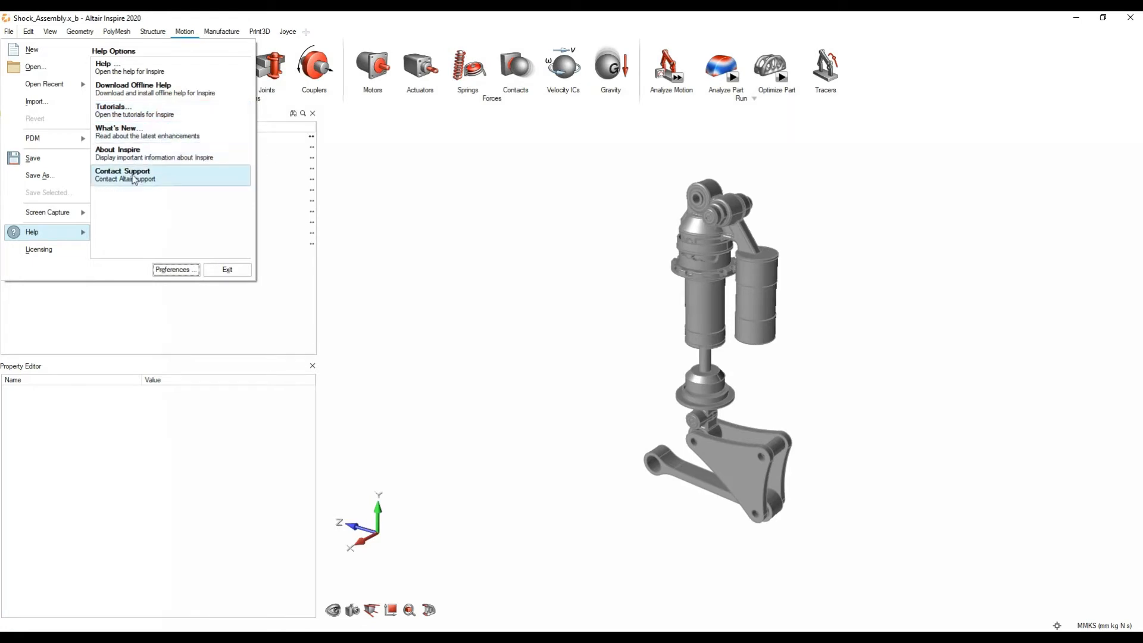
click(145, 136)
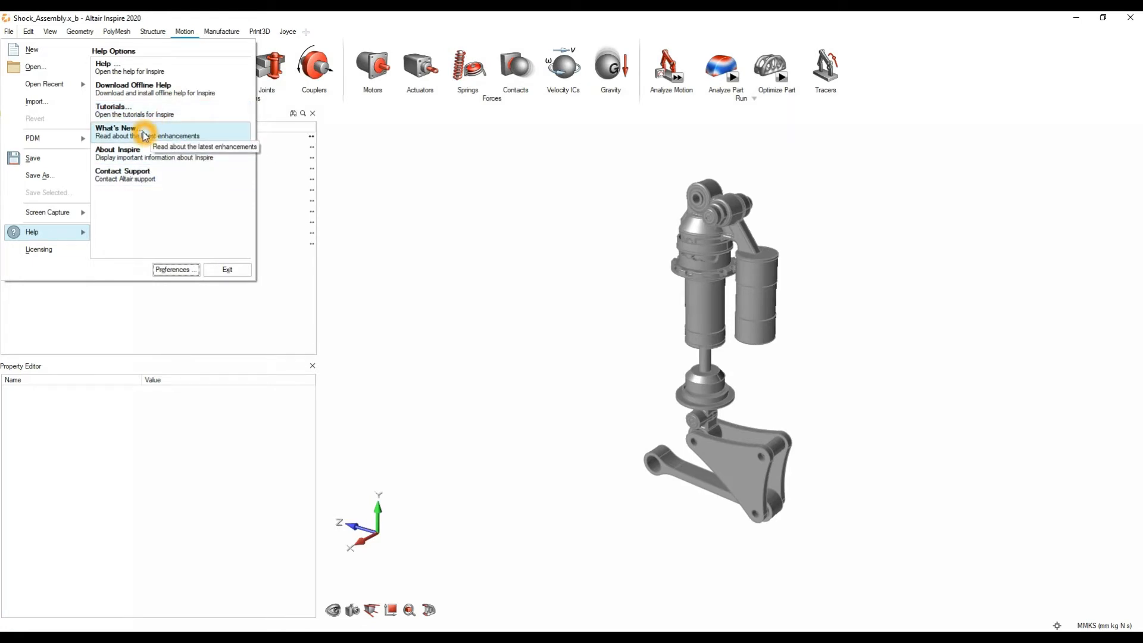
click(506, 307)
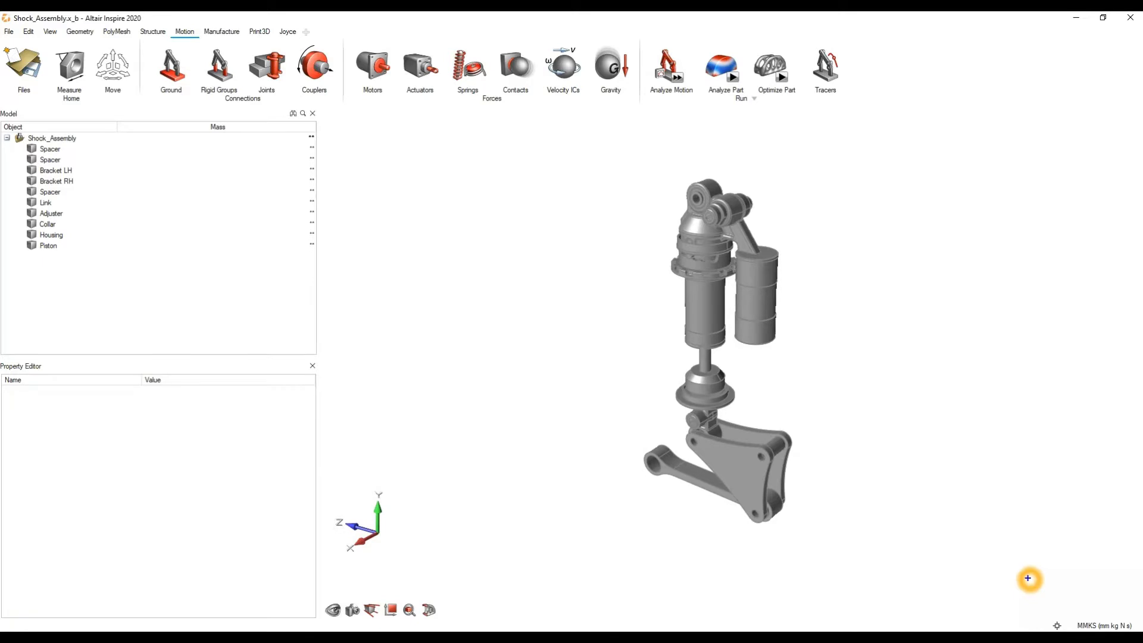
Step: Look through the available unit systems, from the metric options to the inch and foot systems and the customization entry
drag(1024, 582, 1142, 632)
click(1097, 627)
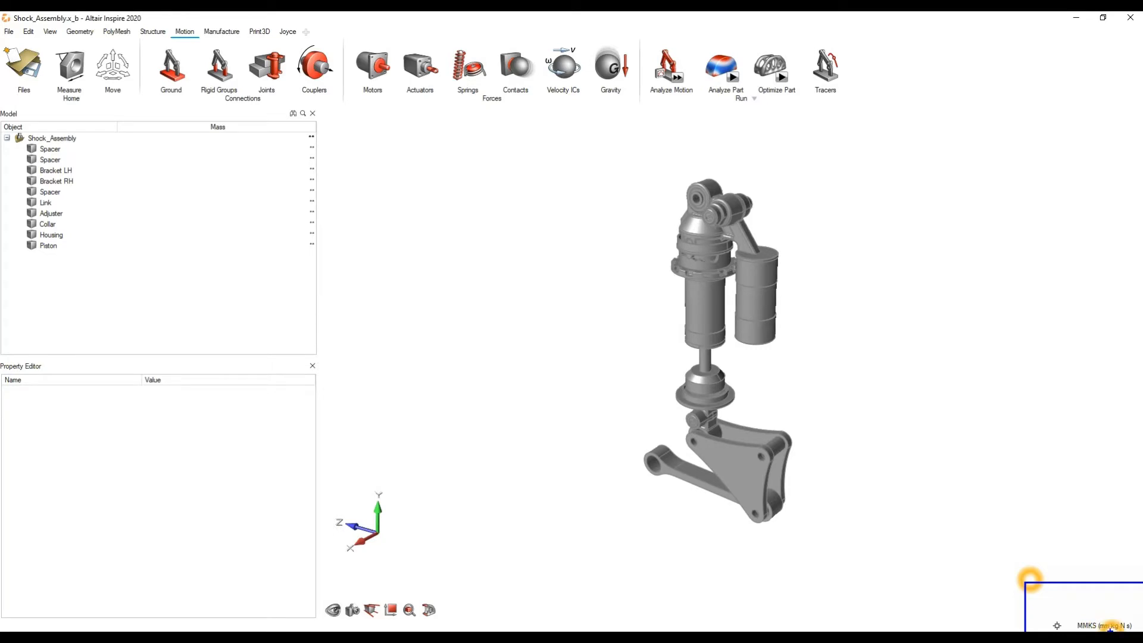
click(1127, 626)
click(1106, 572)
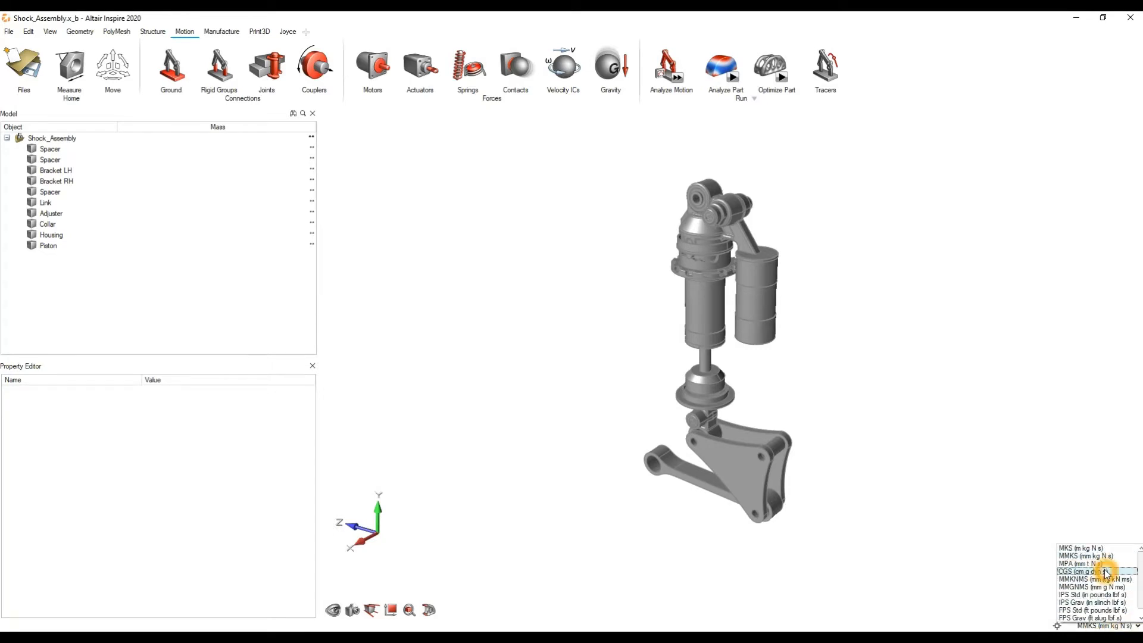
click(1088, 544)
right_drag(917, 414, 930, 421)
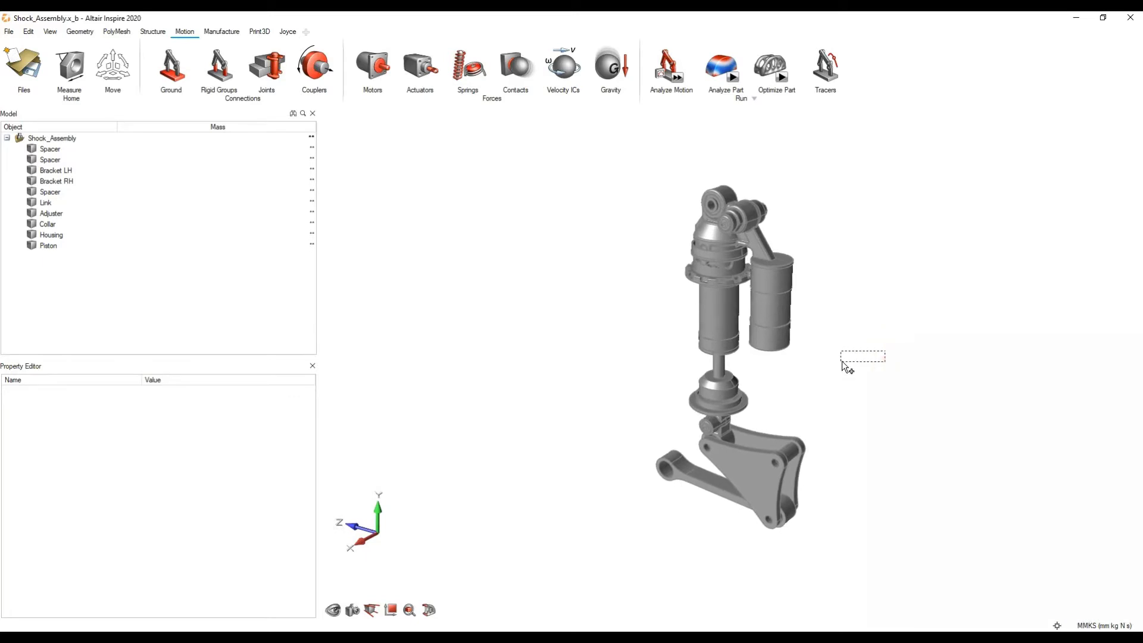
mouse_move(844, 365)
right_down()
mouse_move(794, 393)
mouse_move(829, 345)
mouse_move(840, 350)
right_up()
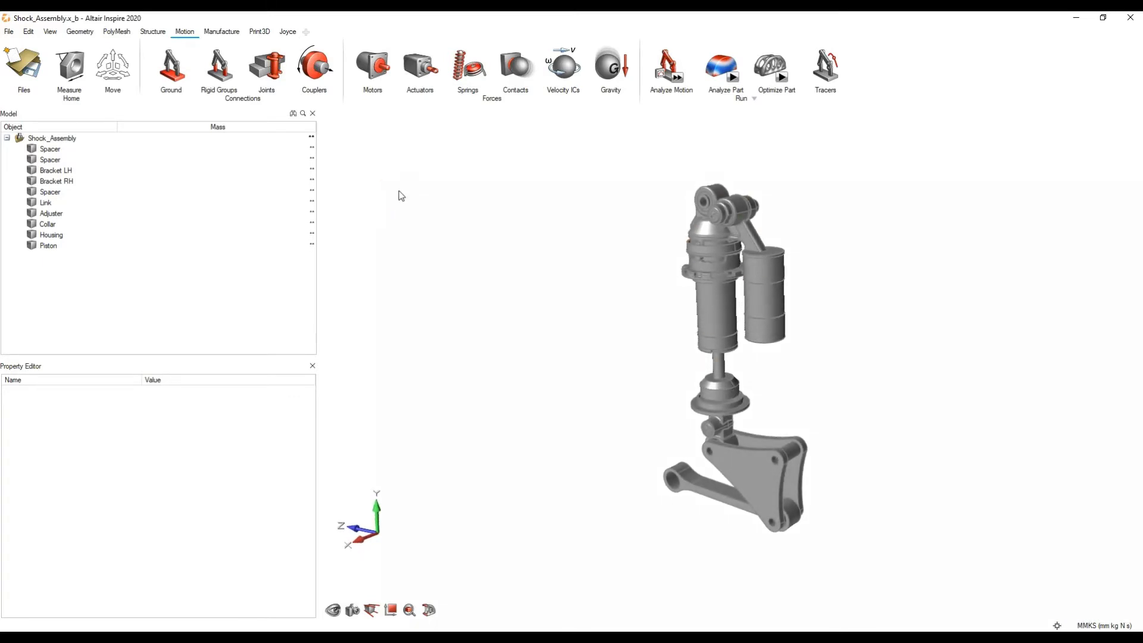
click(1102, 626)
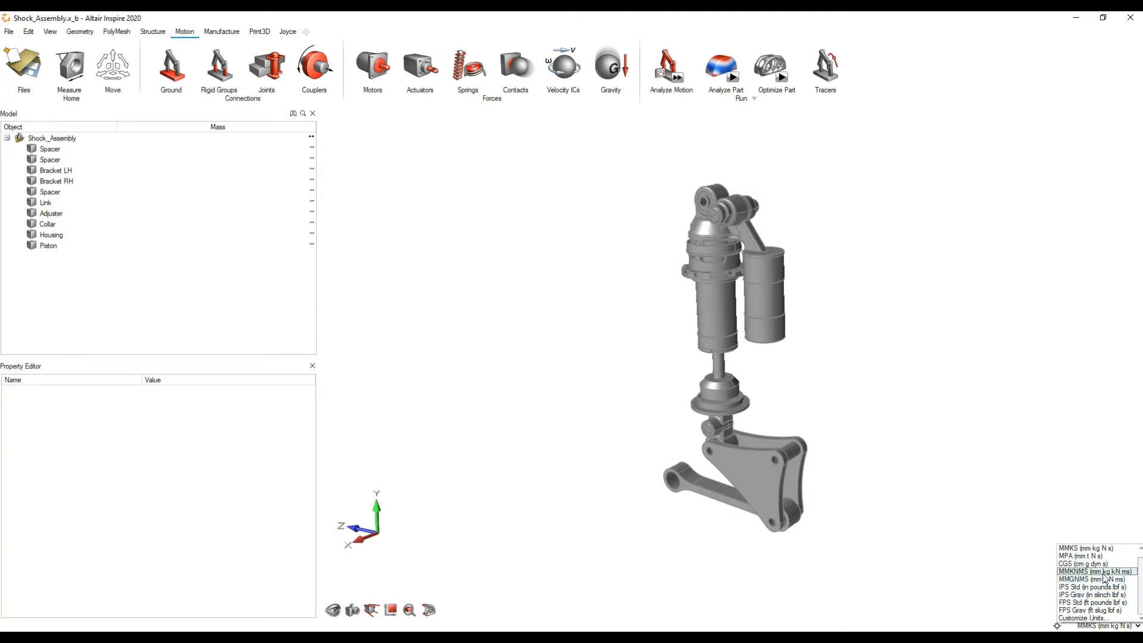
click(1103, 588)
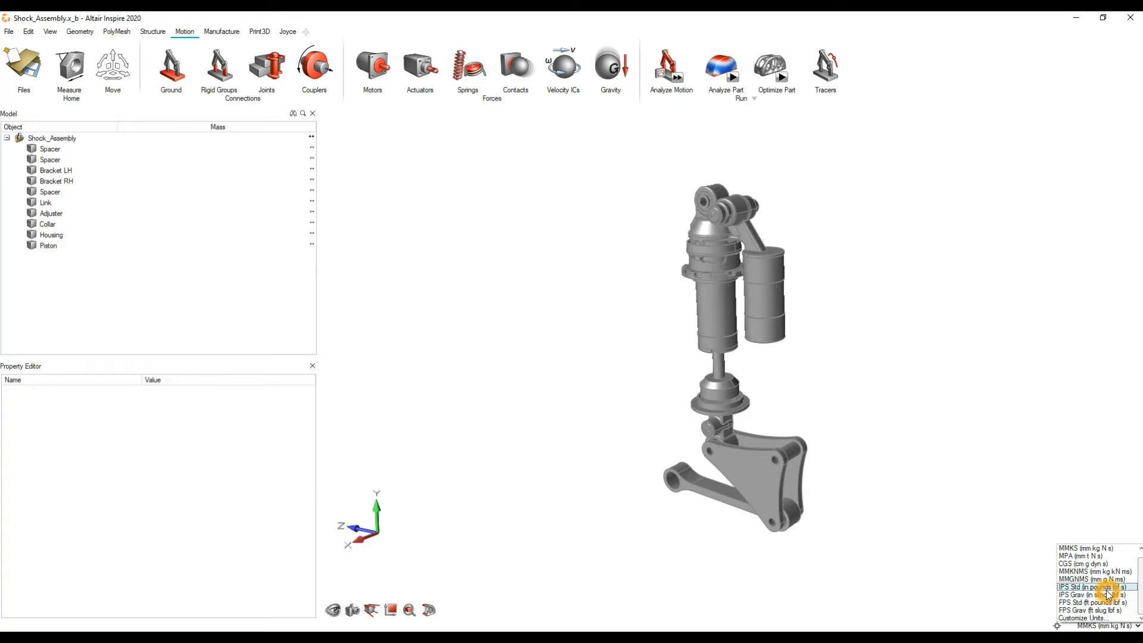
scroll(1108, 594, up, 1)
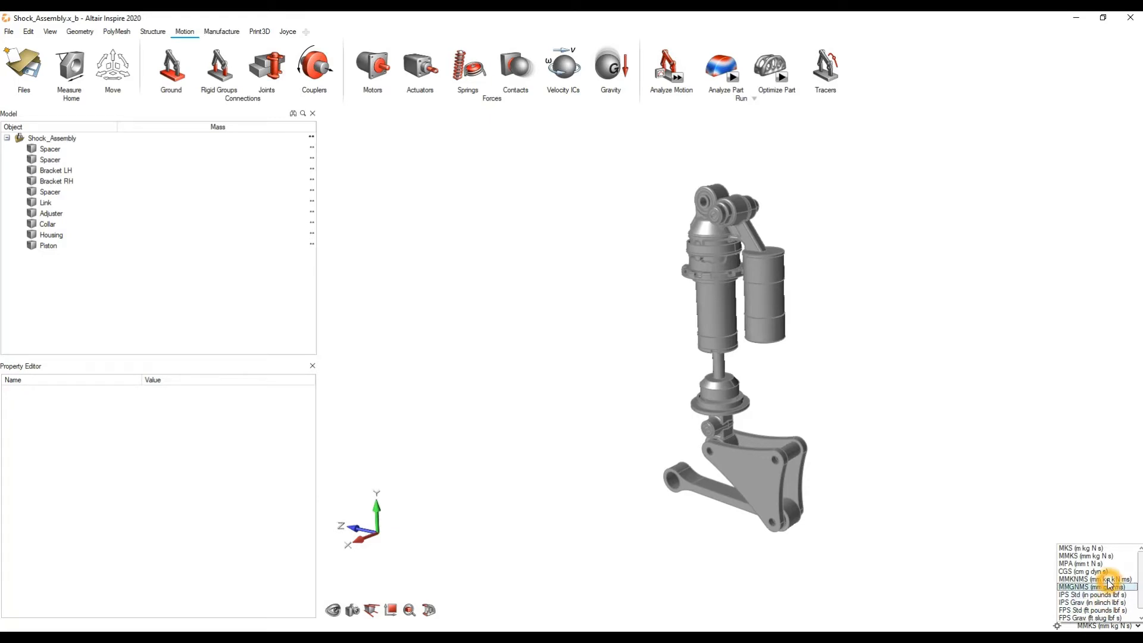
click(1094, 549)
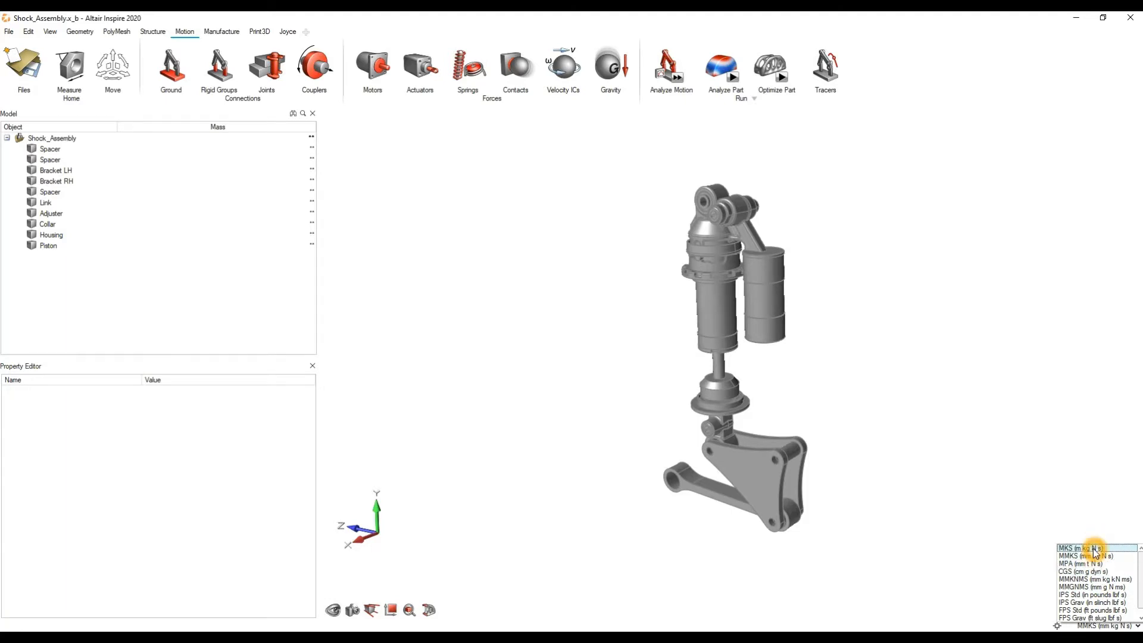
click(975, 474)
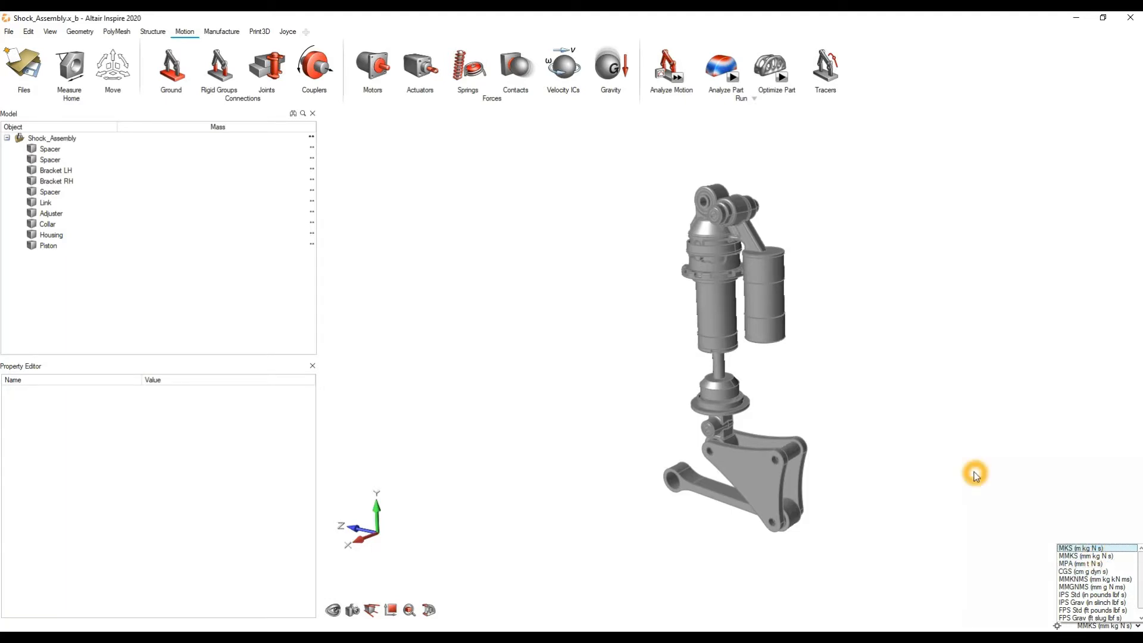
click(982, 419)
Step: Hide the Model Browser and Property Editor, restore both, and look over the view display options
click(474, 186)
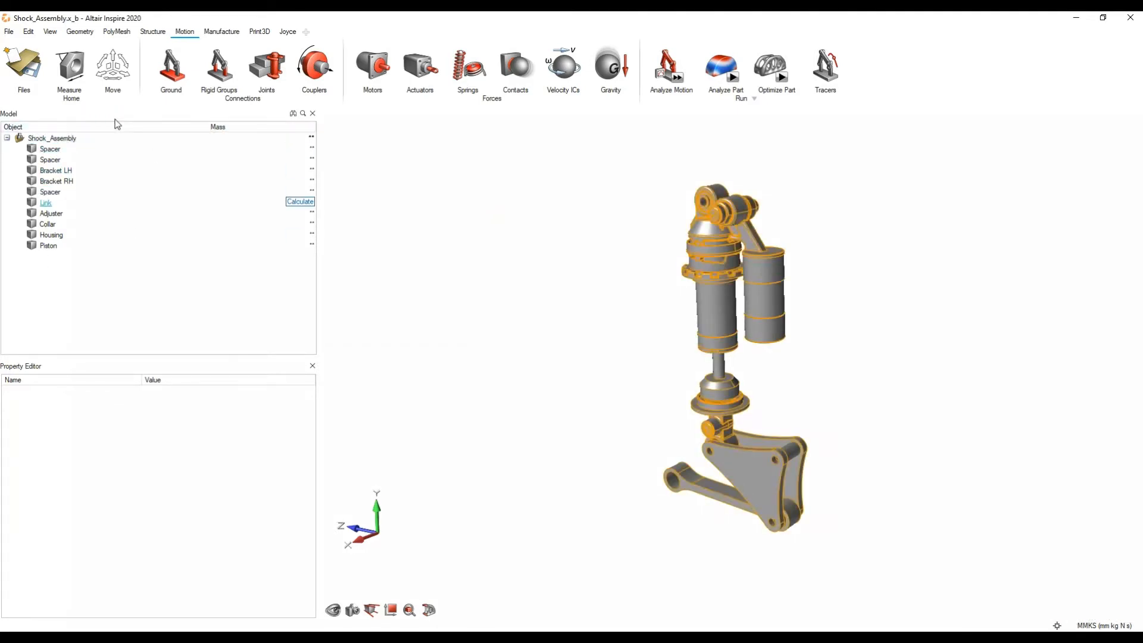
click(101, 113)
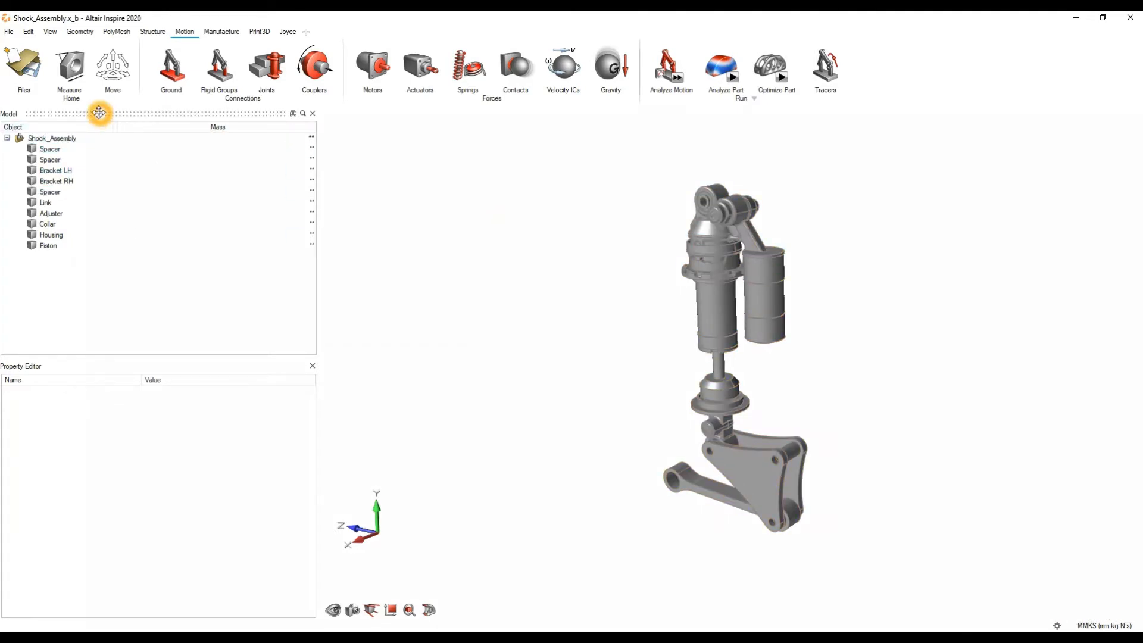
click(64, 364)
click(443, 323)
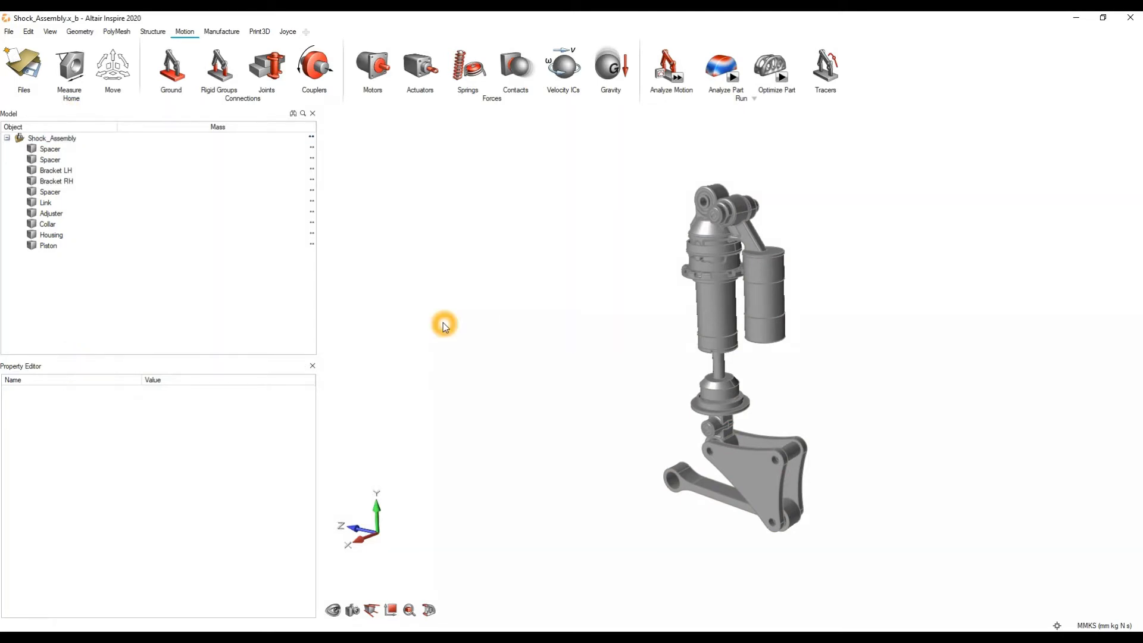
key(F2)
key(F3)
middle_drag(357, 250, 495, 245)
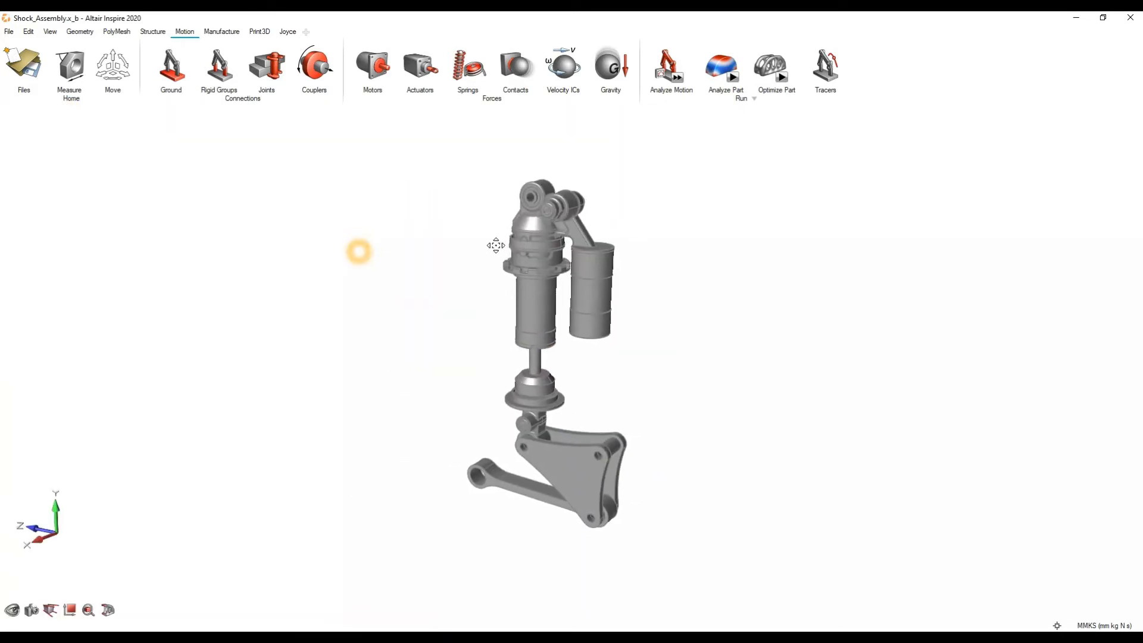
key(F2)
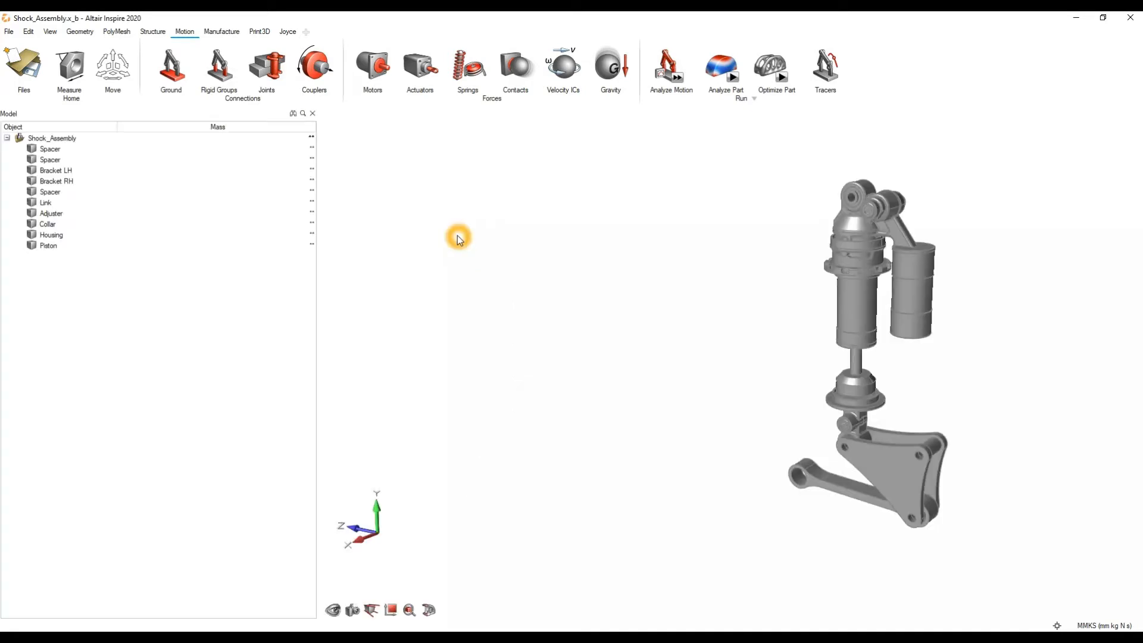
key(F3)
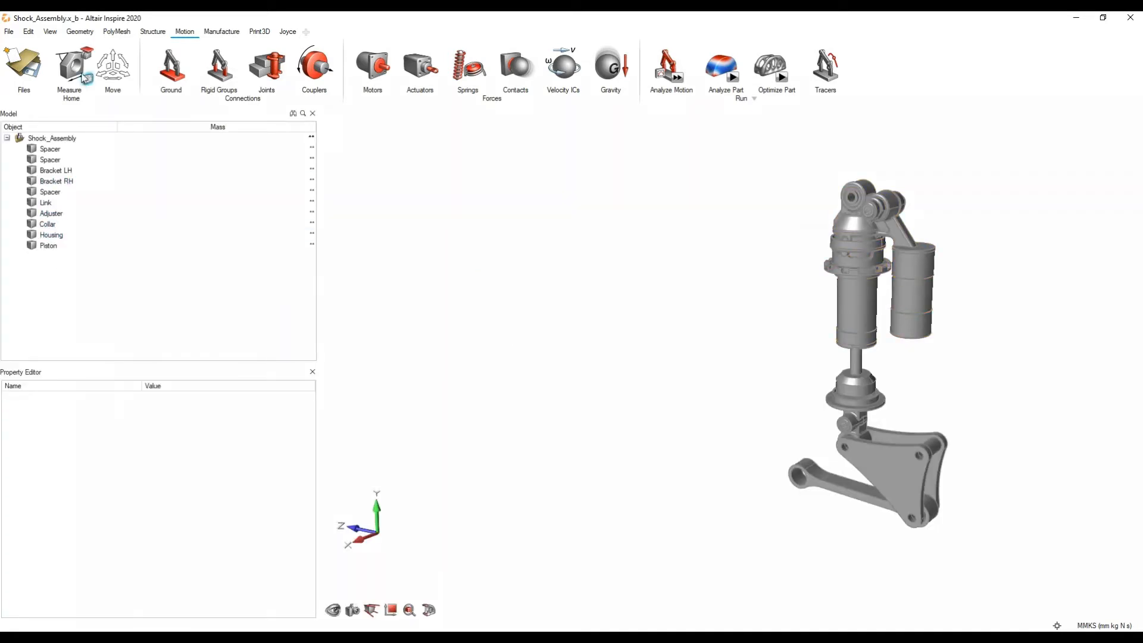
click(50, 32)
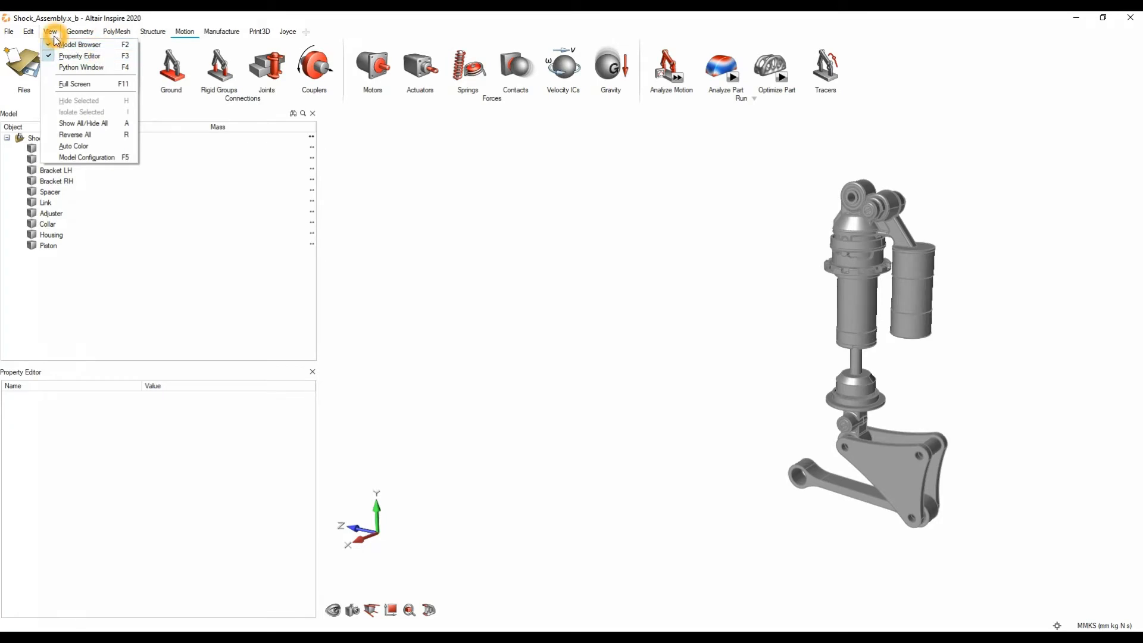
click(460, 355)
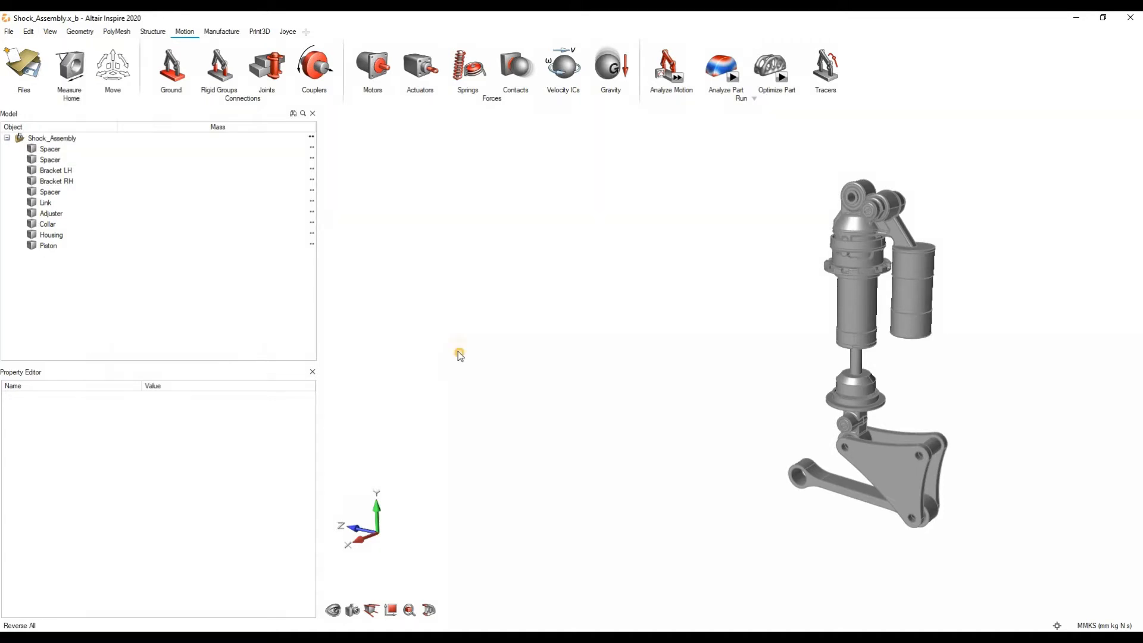
Step: Select the second Spacer in the assembly and review its properties, from General down to Optimization
click(57, 159)
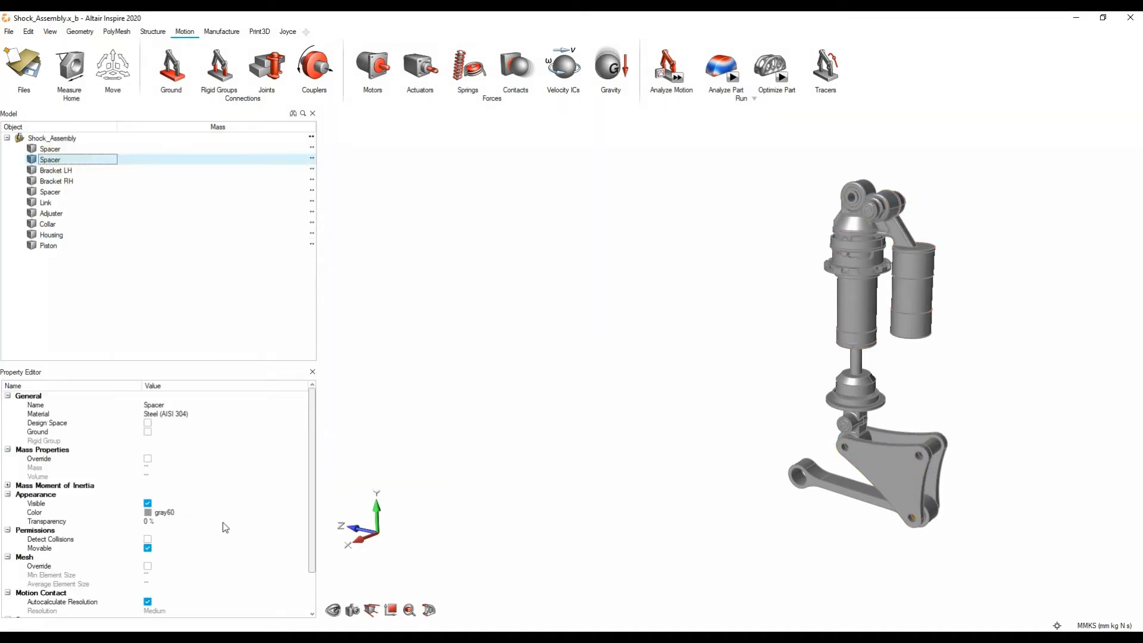
scroll(120, 486, down, 2)
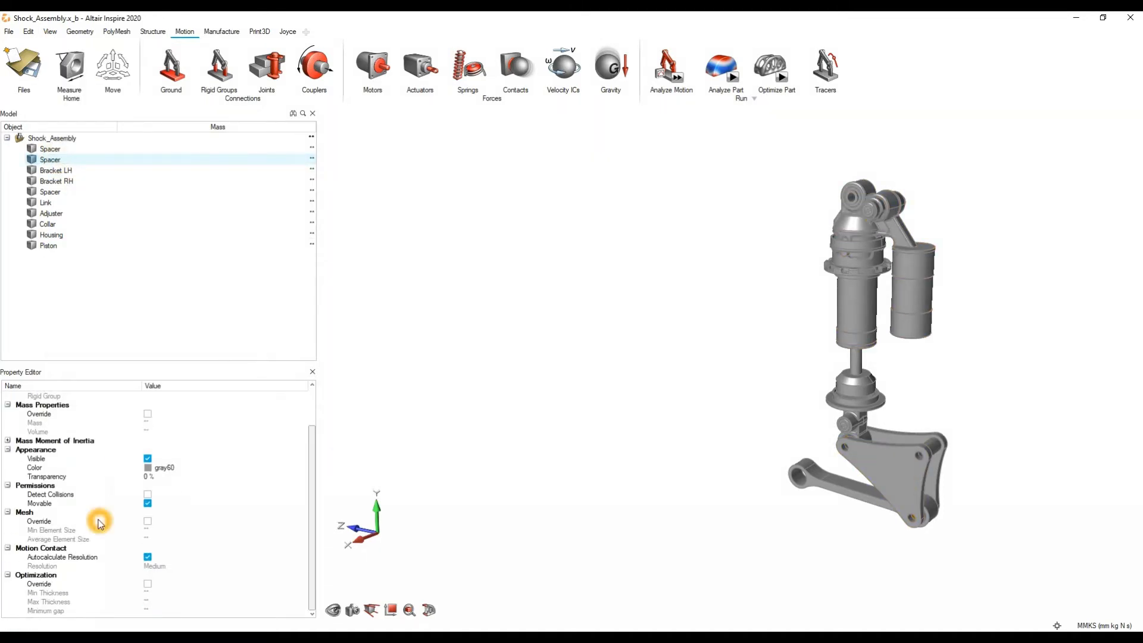
scroll(95, 518, up, 2)
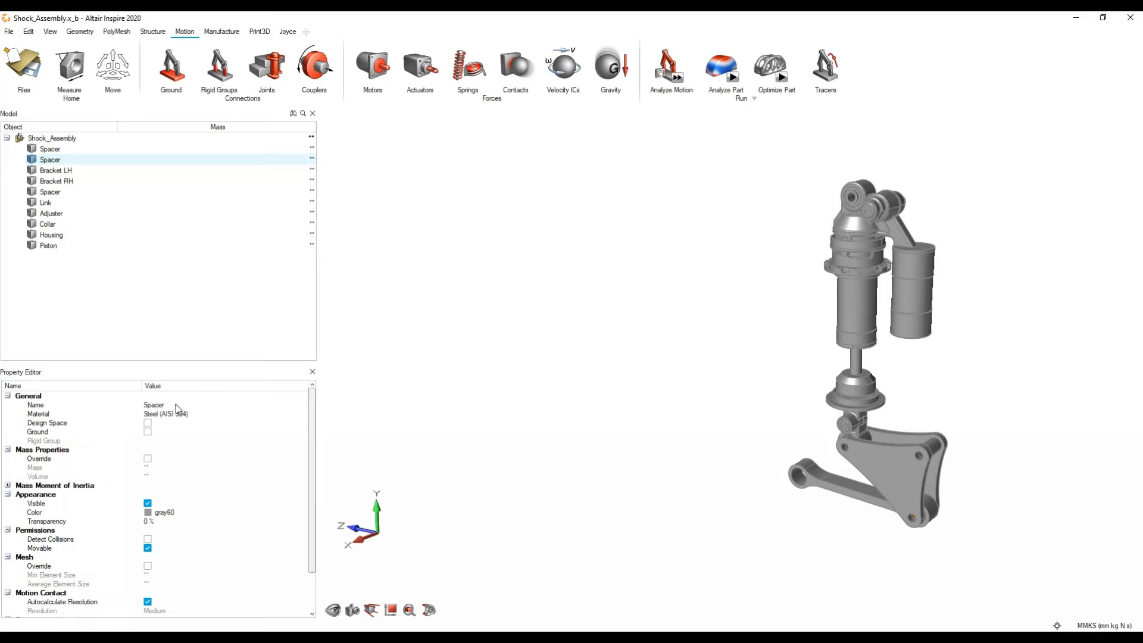
Step: Check which property columns the model list can display, including Mass, and close the chooser without changes
right_click(98, 127)
click(110, 164)
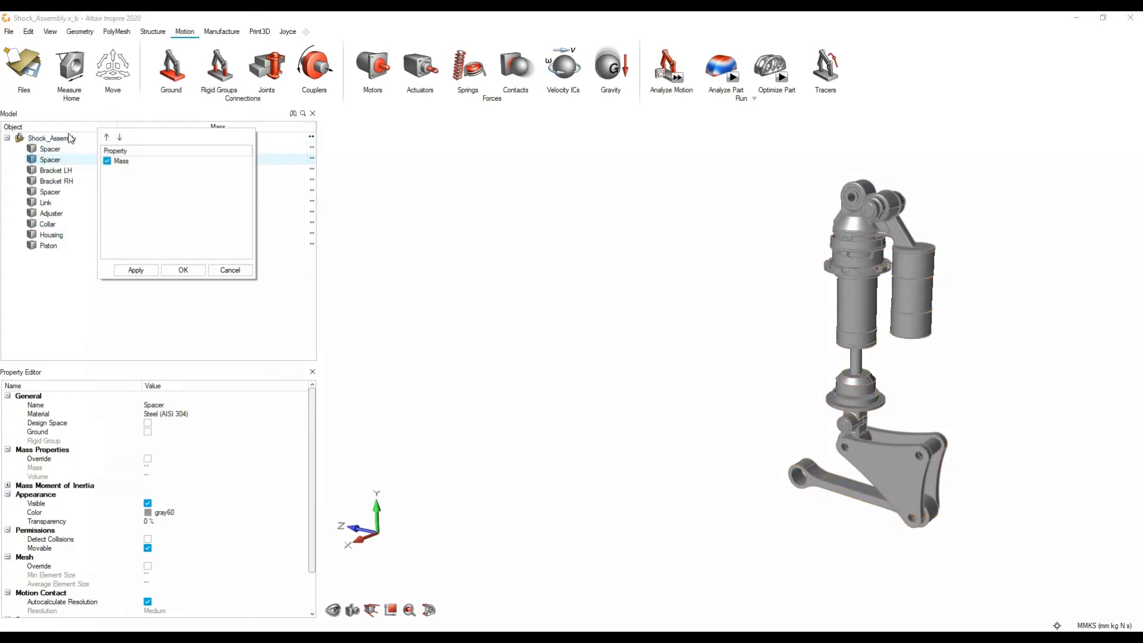
click(229, 270)
right_click(82, 126)
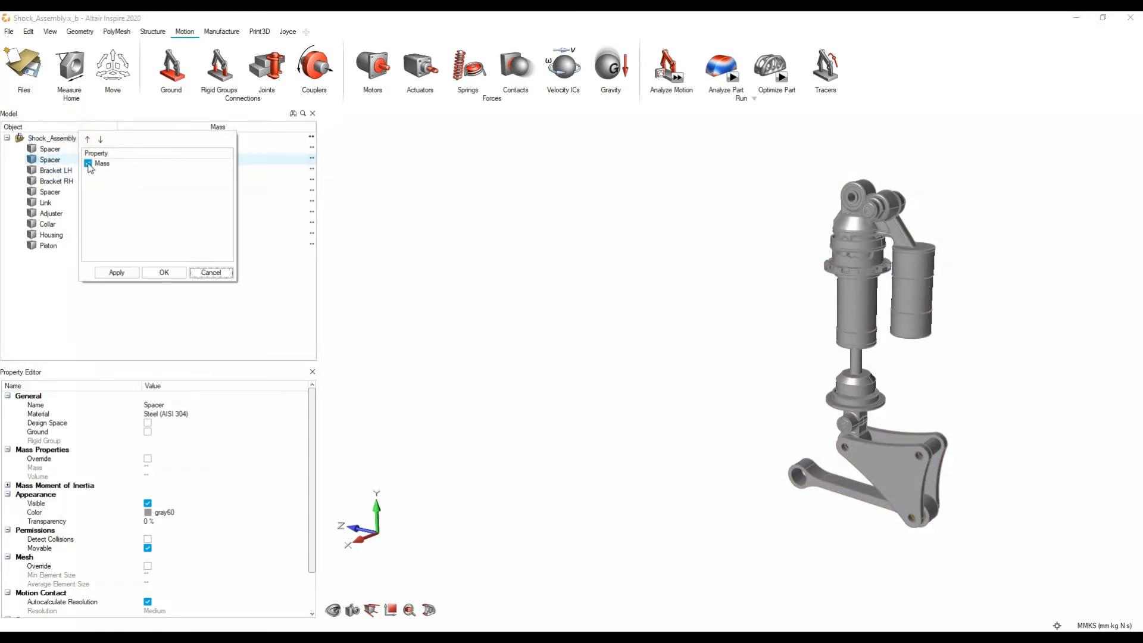
click(90, 165)
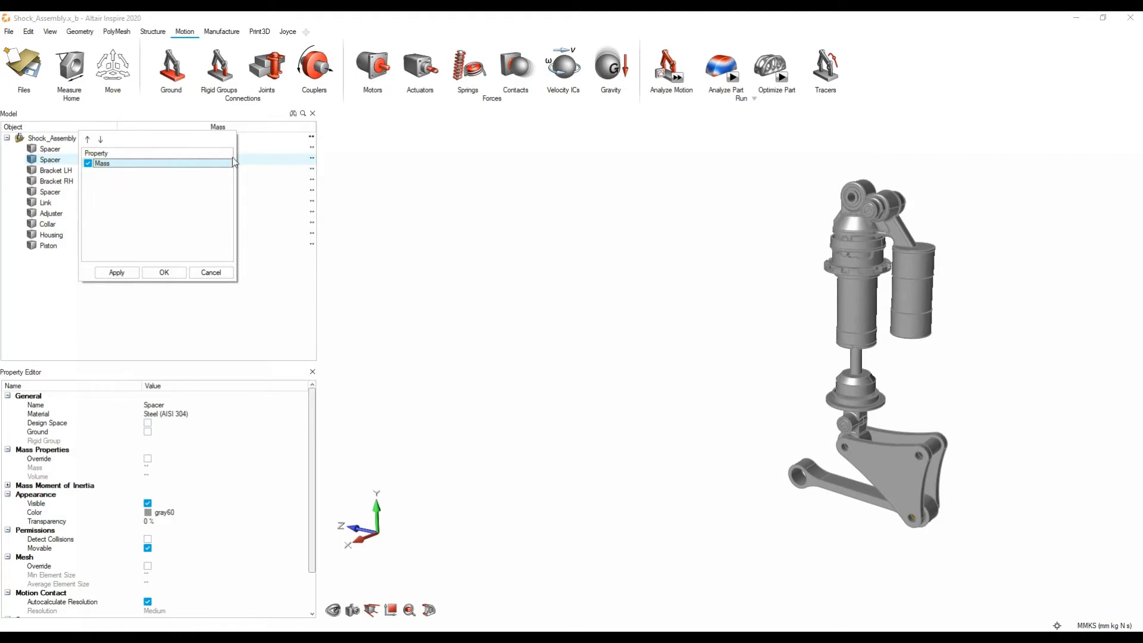
click(210, 272)
Step: Calculate the mass of Shock_Assembly and all its parts
click(306, 137)
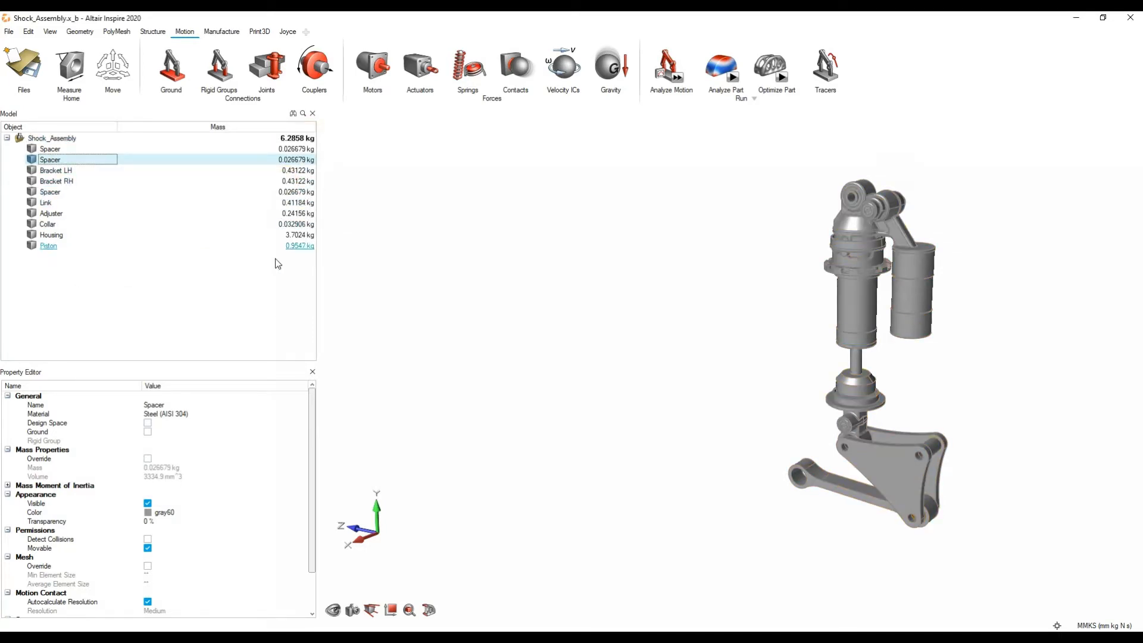
right_drag(803, 352, 590, 361)
scroll(596, 361, up, 3)
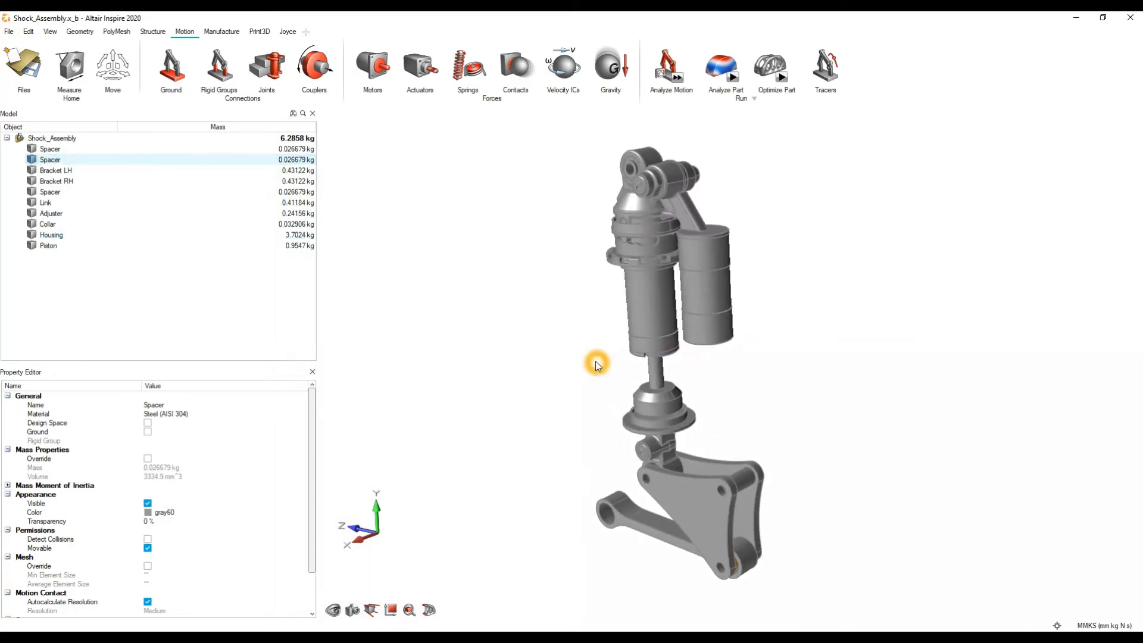
middle_drag(595, 360, 595, 334)
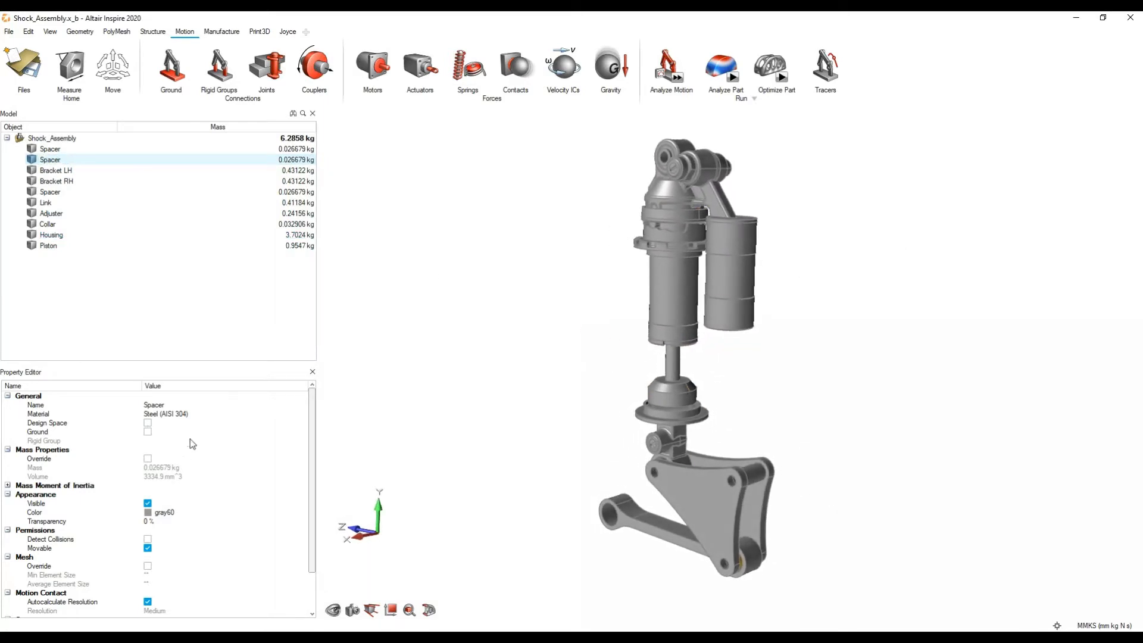
Step: Look through the steel and aluminum material choices for the selected Spacer, then clear the selection
click(178, 414)
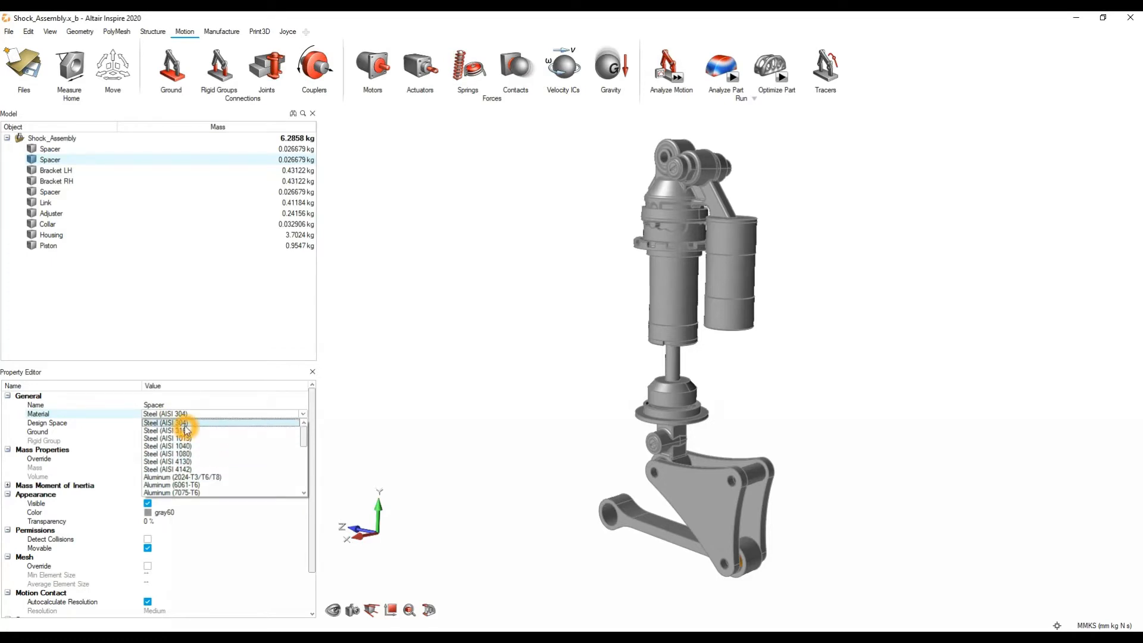
click(949, 302)
middle_drag(949, 302, 869, 365)
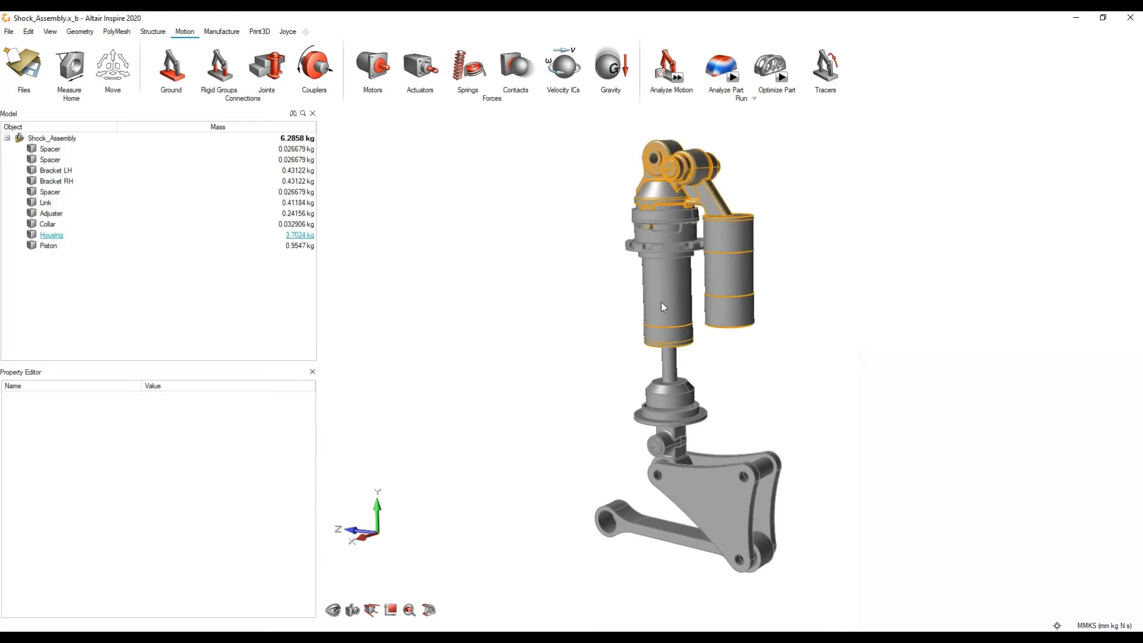
Step: Examine the shock assembly's housing and the parts around it up close and as a whole
middle_drag(811, 275, 780, 273)
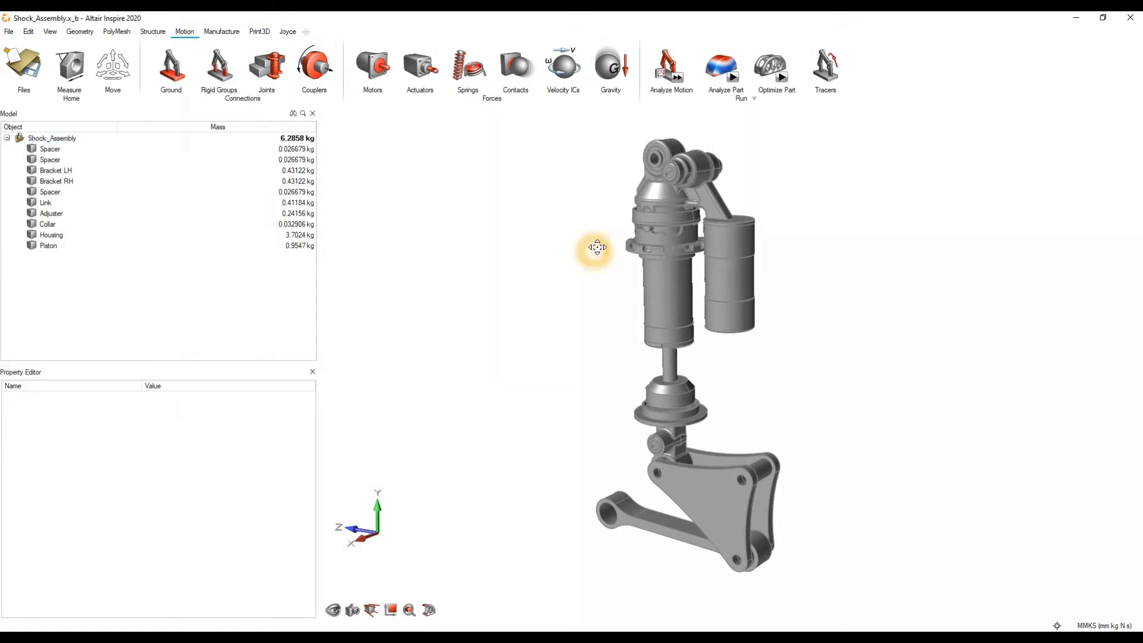
middle_drag(597, 248, 610, 248)
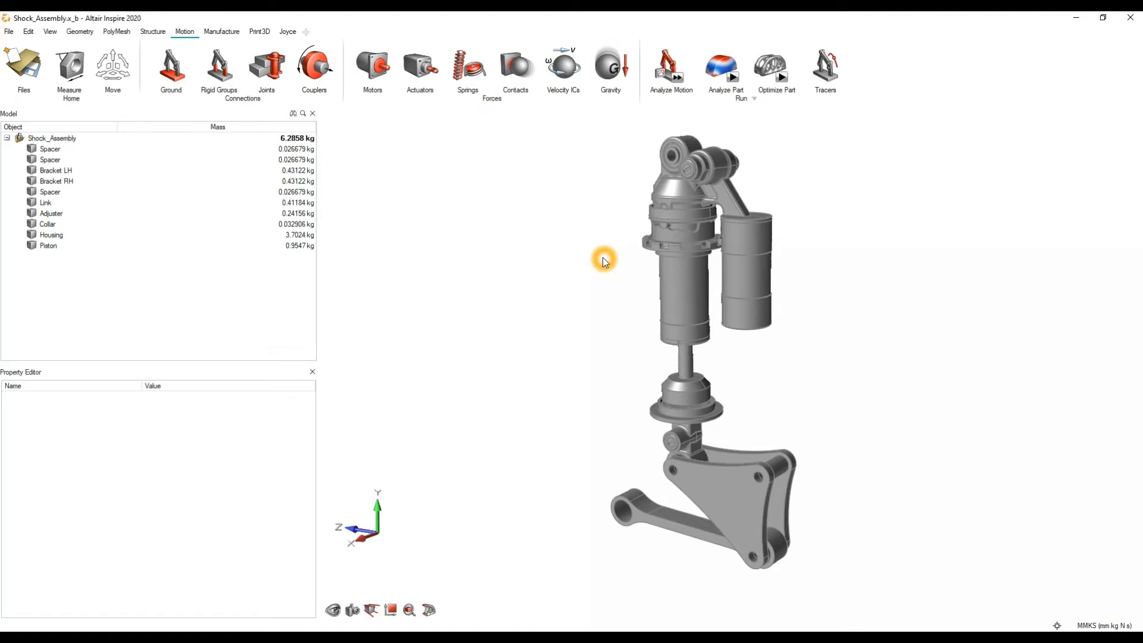
scroll(718, 282, up, 4)
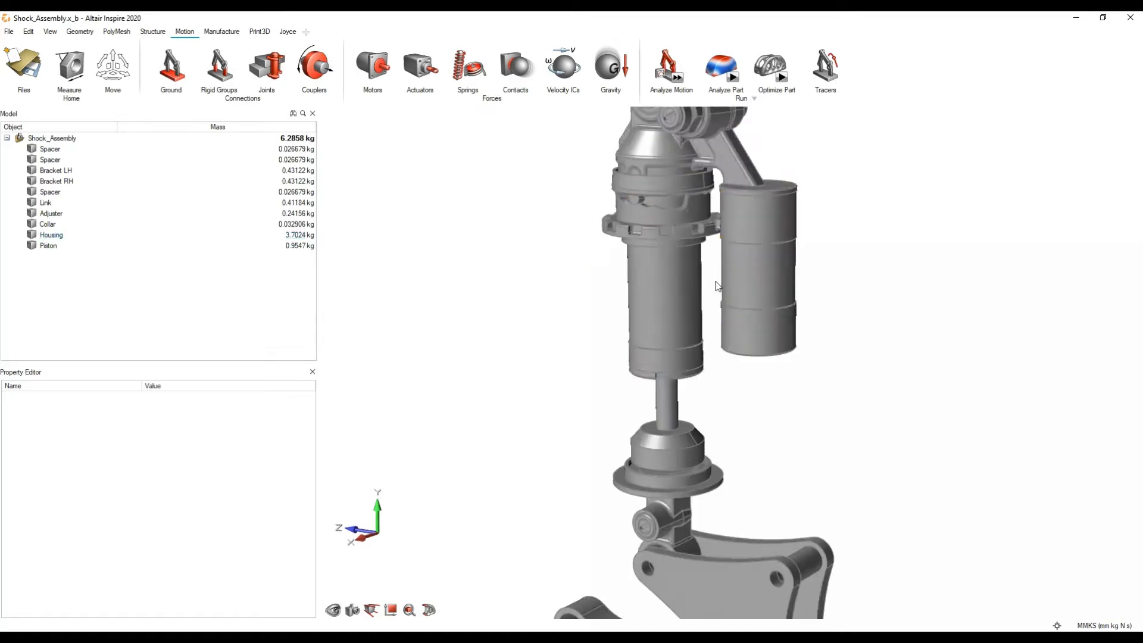
scroll(677, 287, down, 4)
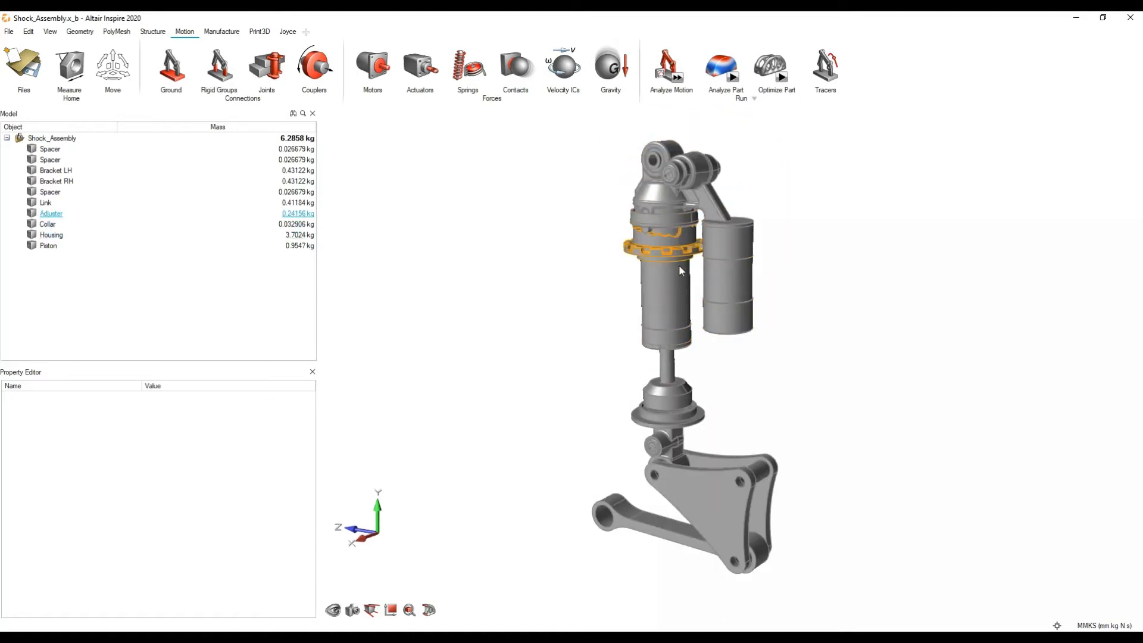
click(672, 301)
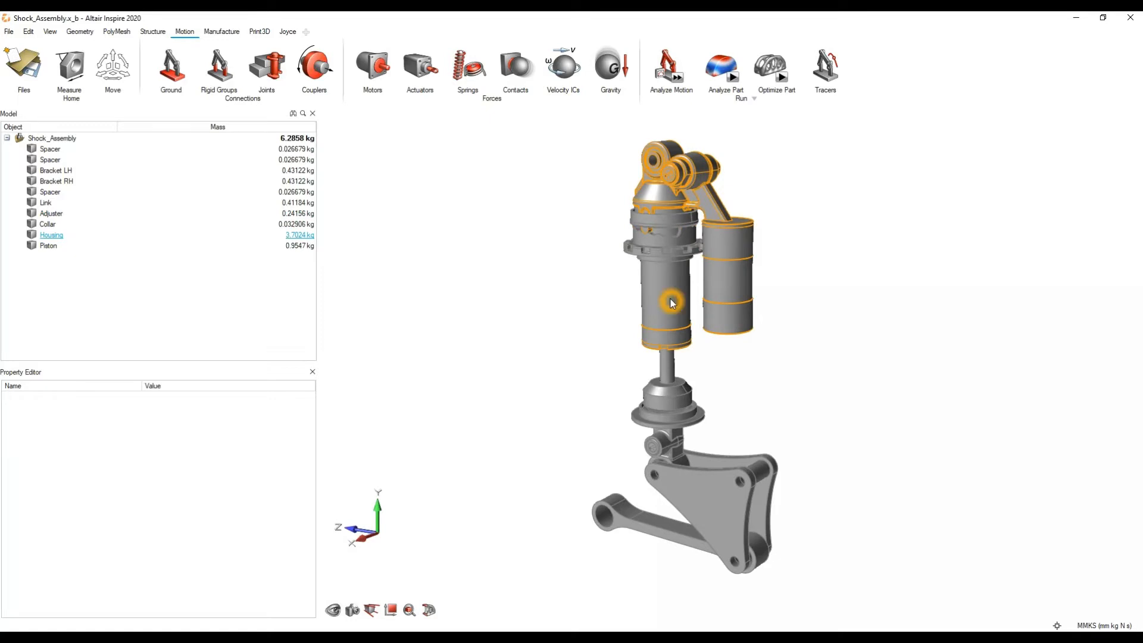
click(667, 303)
scroll(774, 321, up, 1)
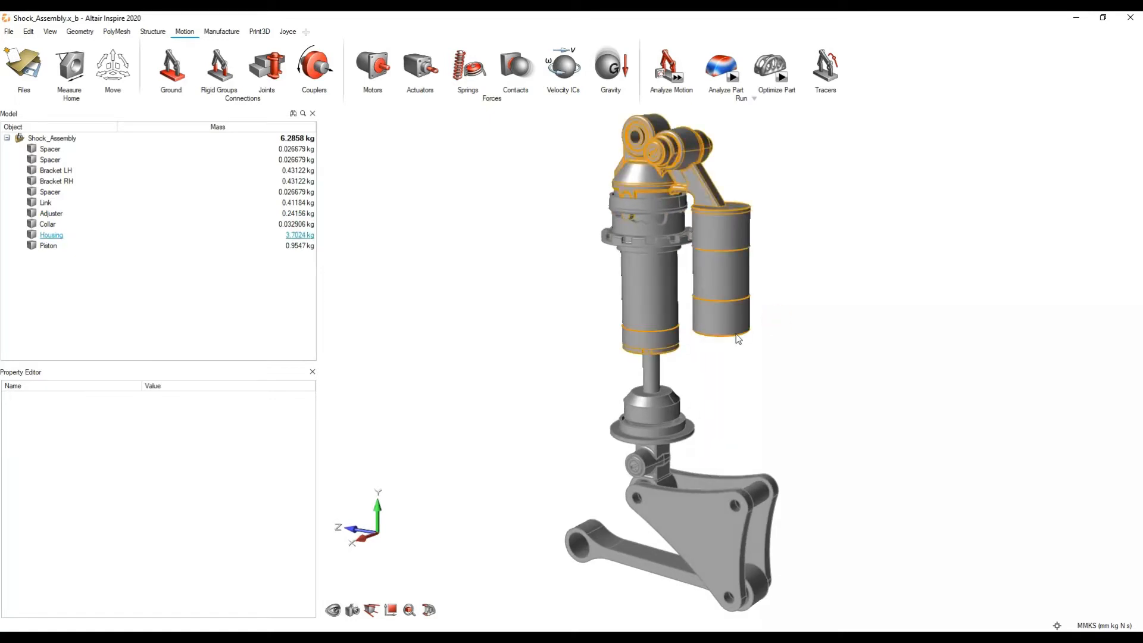
click(726, 369)
middle_drag(726, 369, 767, 388)
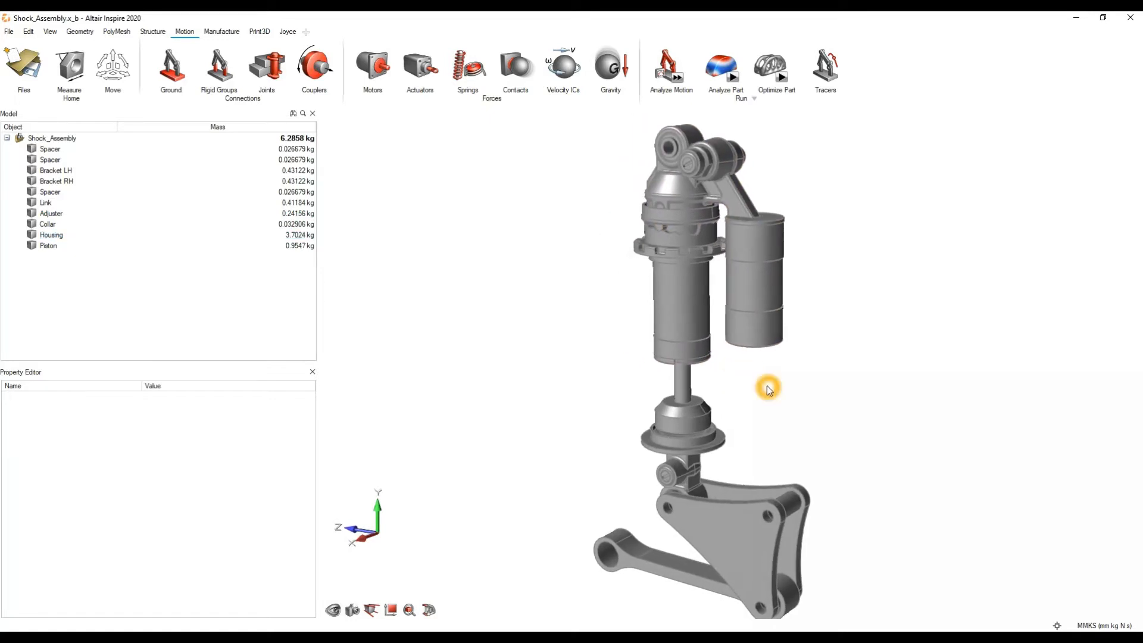
scroll(767, 385, down, 1)
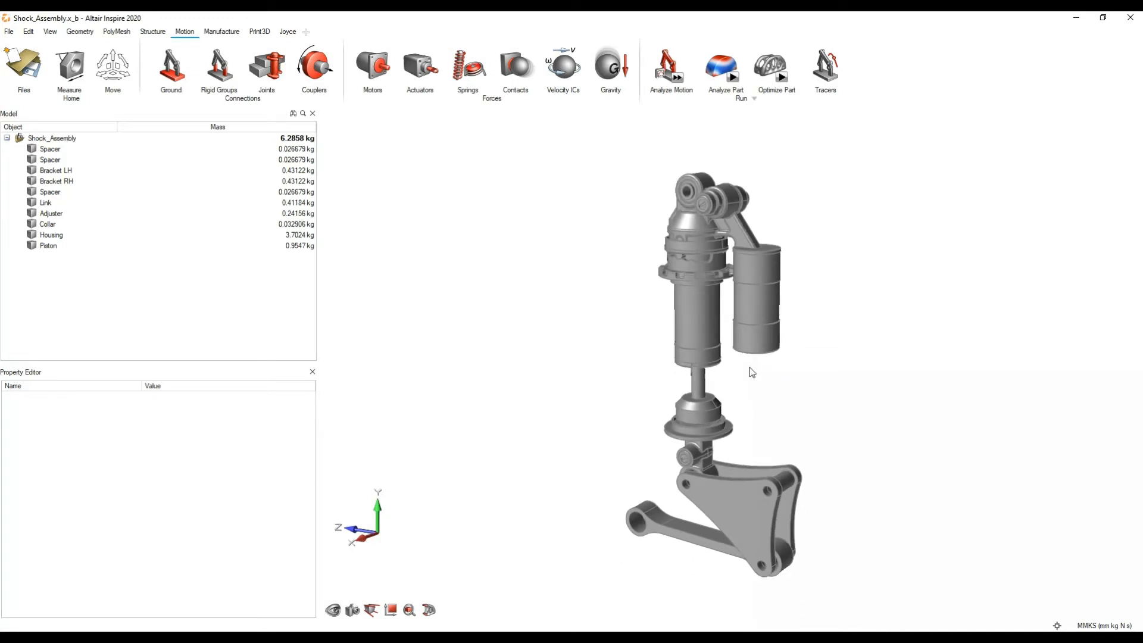
Step: Identify the housing, collar and adjuster by selecting them on the shock body, and clear the selection
click(693, 261)
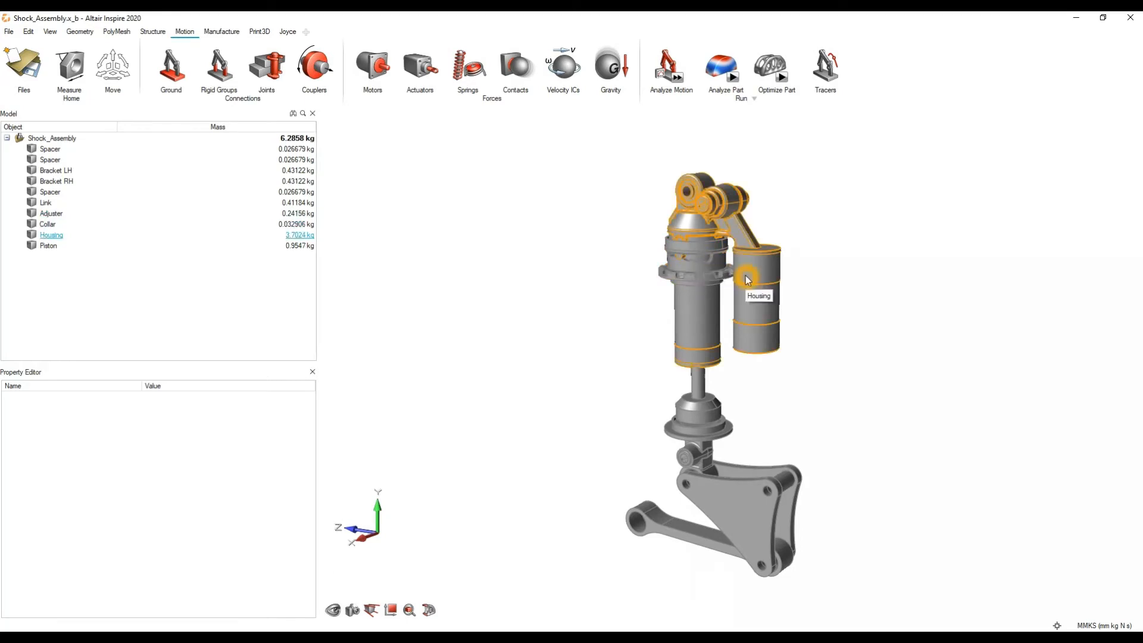
click(749, 280)
click(696, 245)
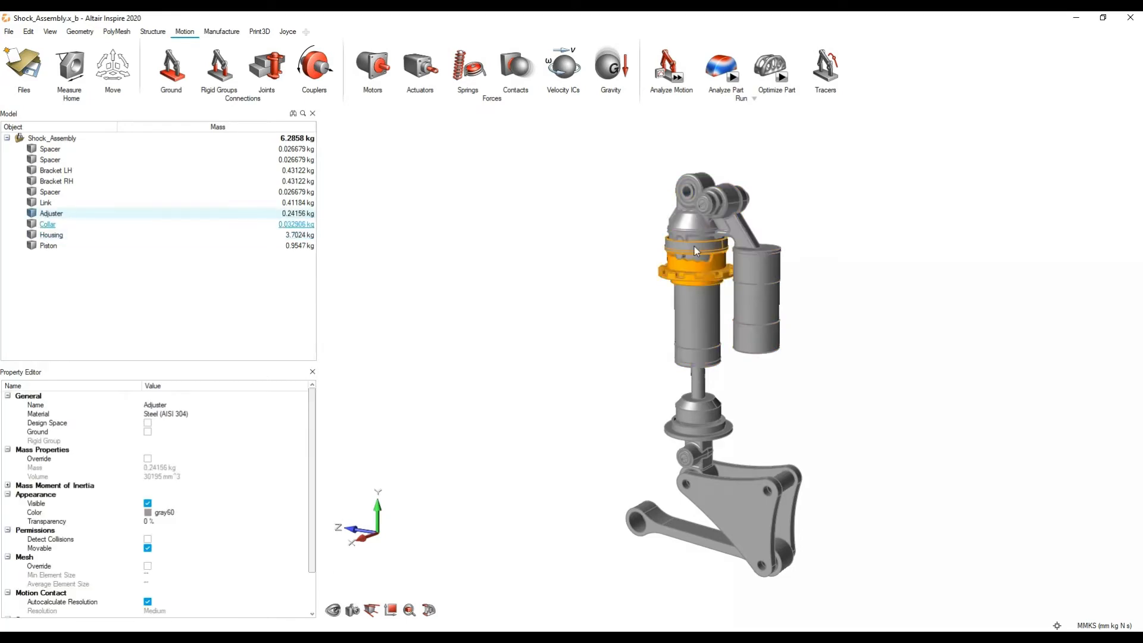
click(698, 277)
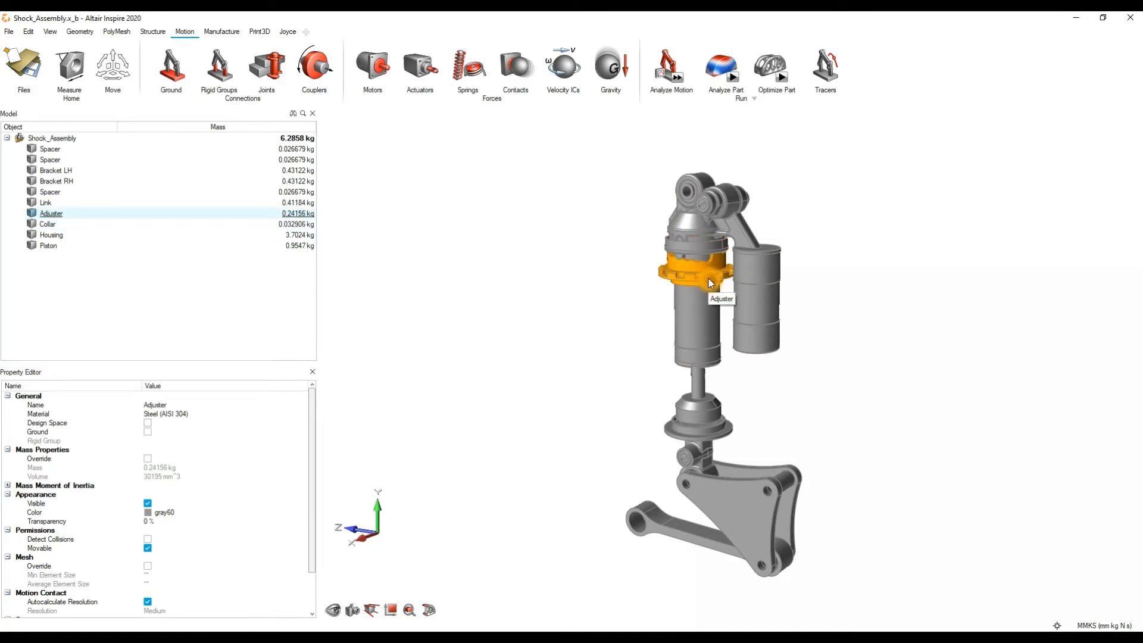
click(868, 294)
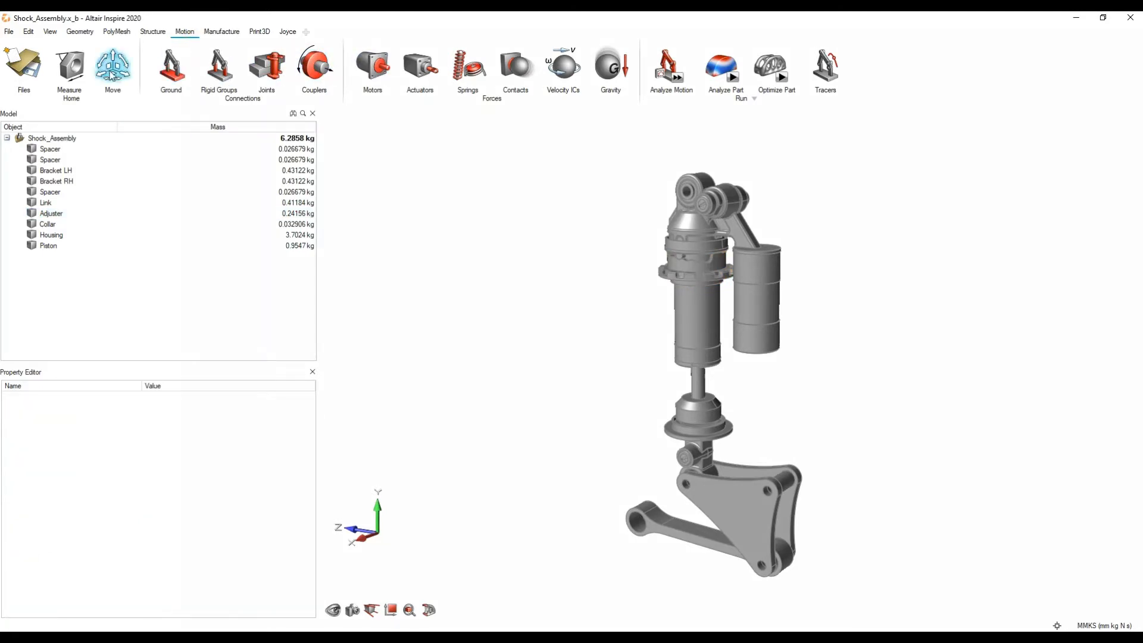
click(71, 72)
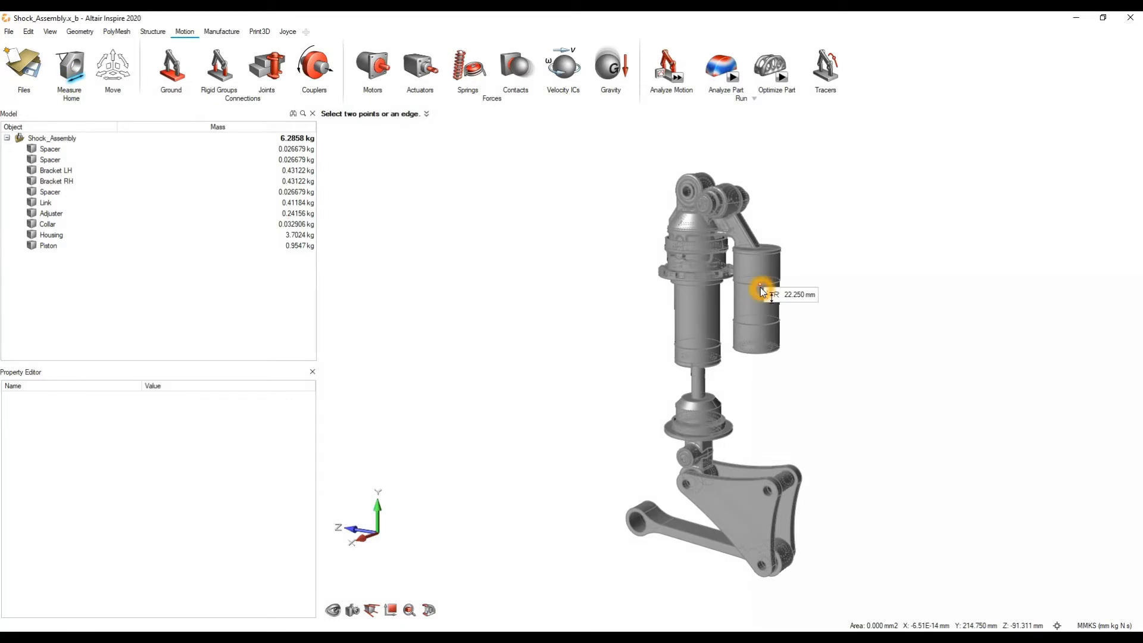
scroll(759, 287, up, 3)
middle_drag(758, 452, 773, 322)
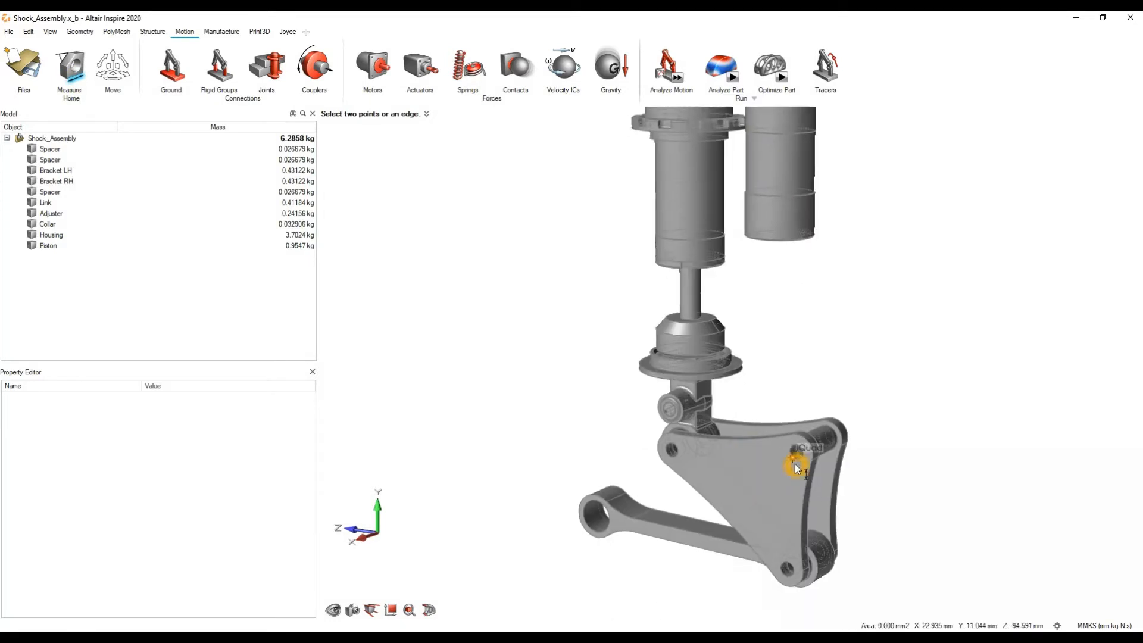
click(740, 474)
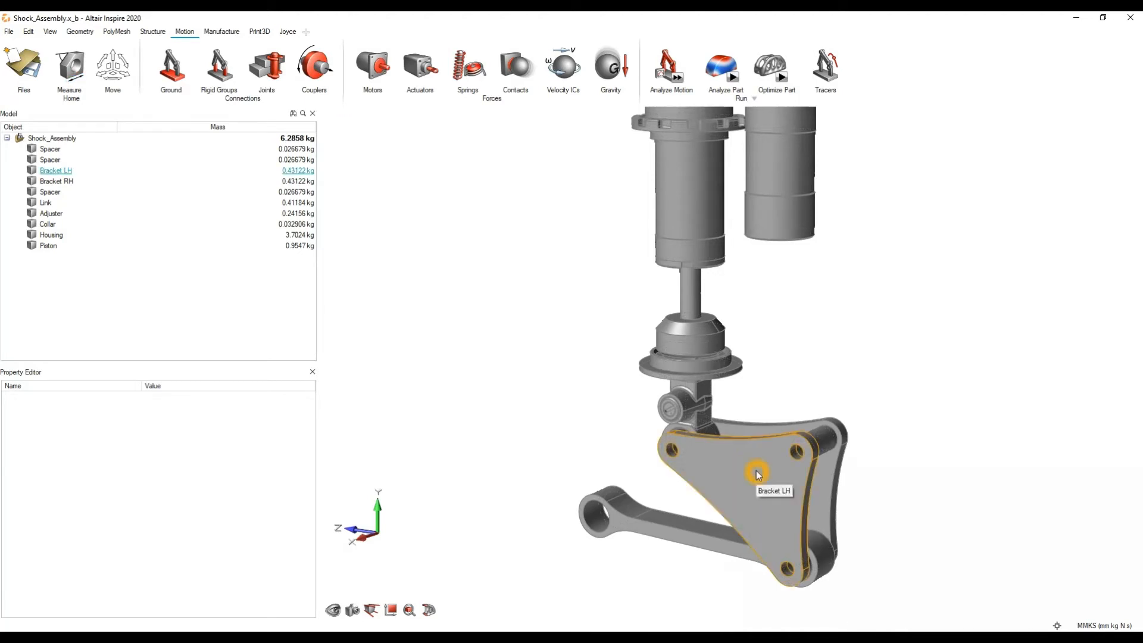
Step: Measure the distance between the centers of the front triangular bracket's two upper holes, and delete the measurement
click(70, 67)
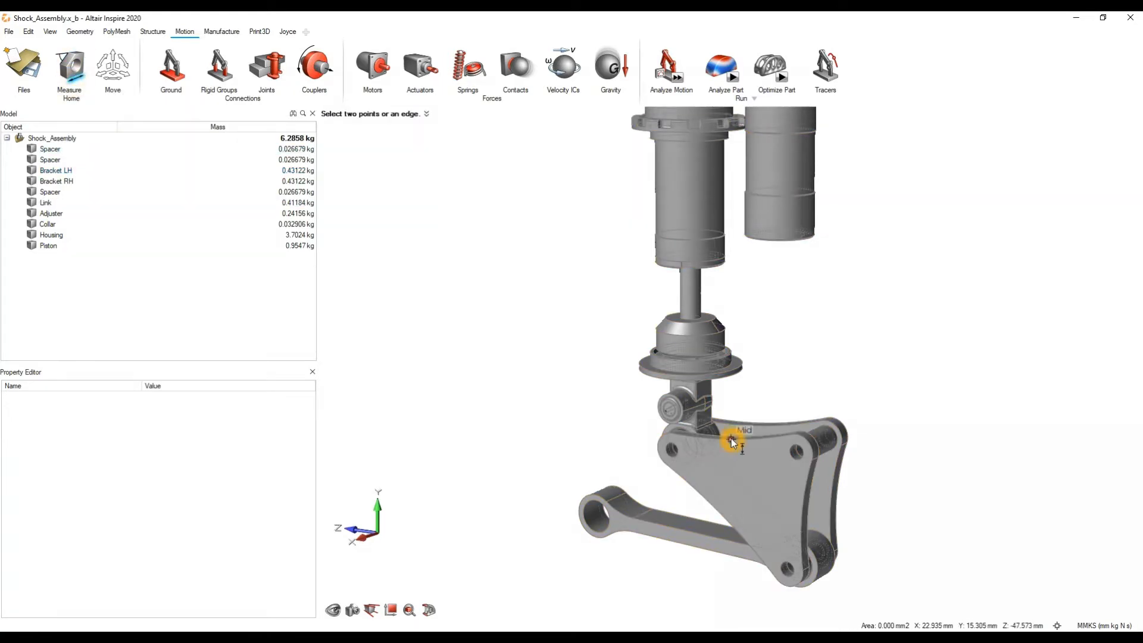
scroll(731, 440, up, 3)
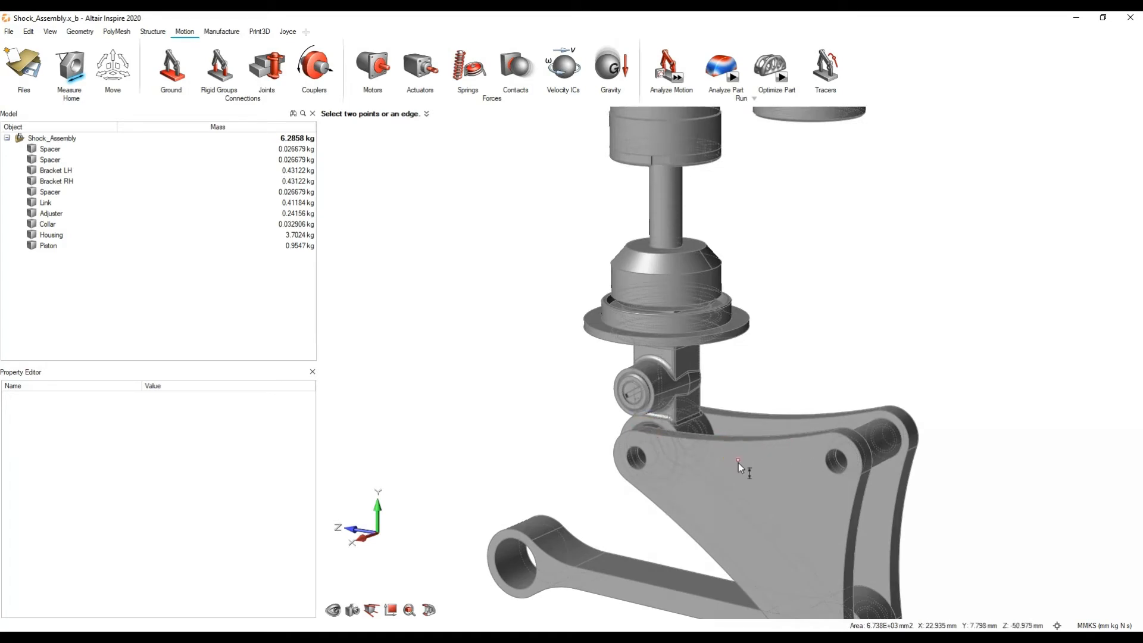
click(635, 460)
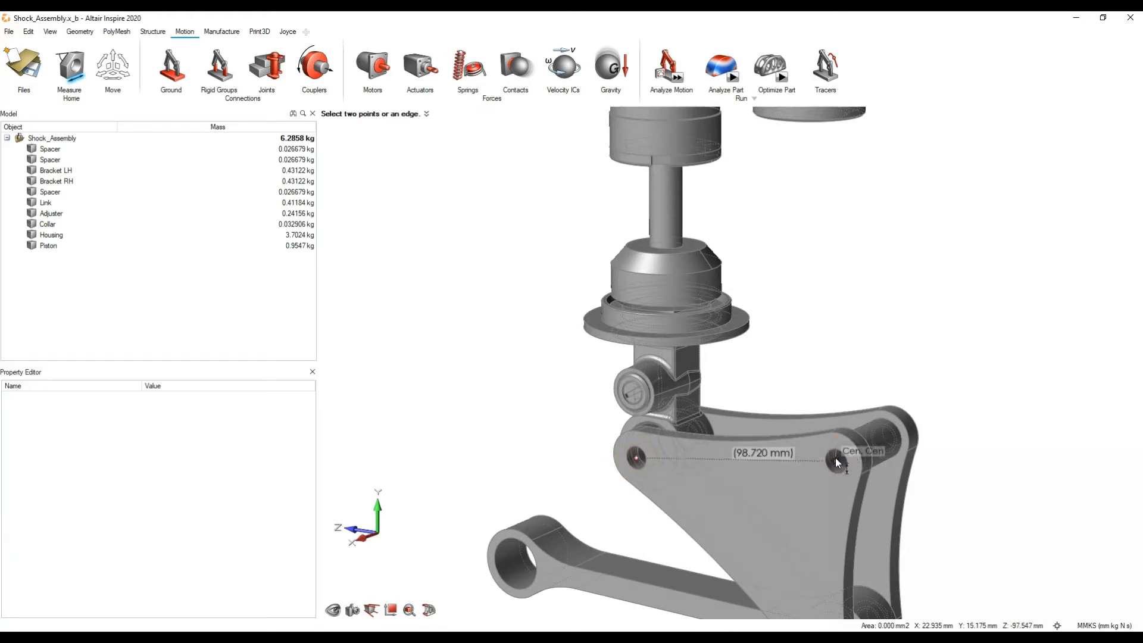
click(837, 463)
right_drag(778, 480, 793, 490)
right_click(734, 489)
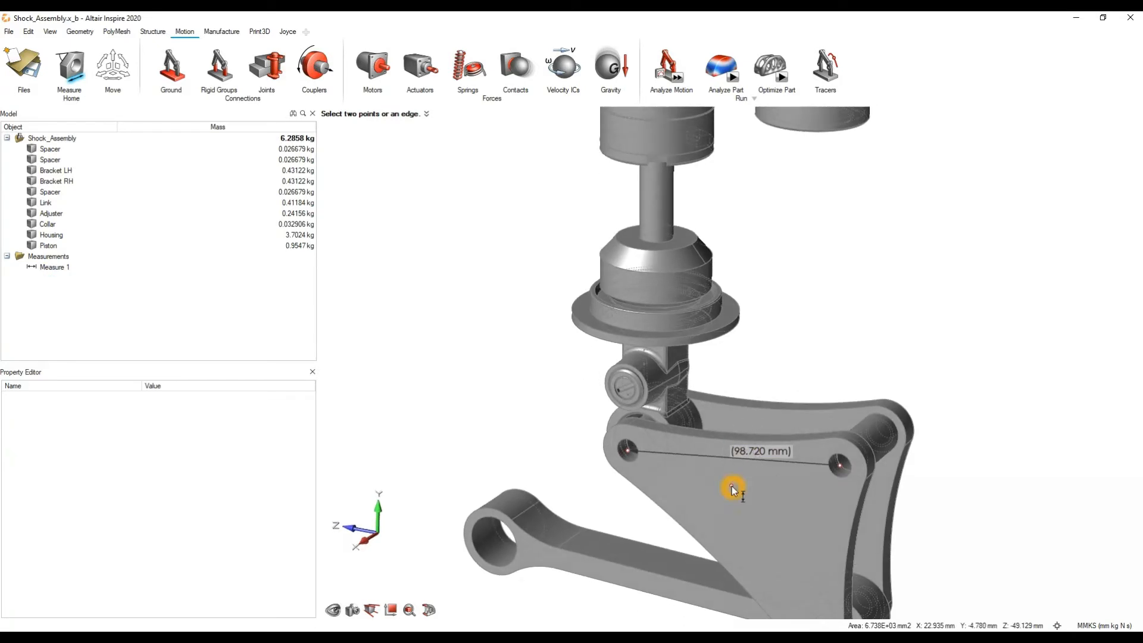
click(59, 269)
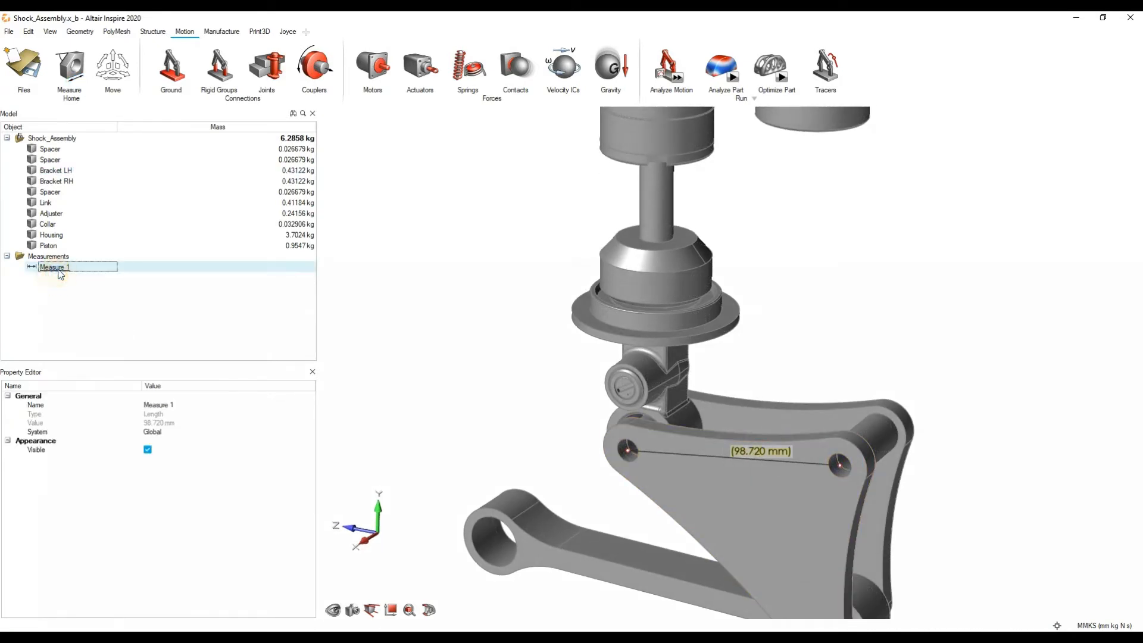
key(Delete)
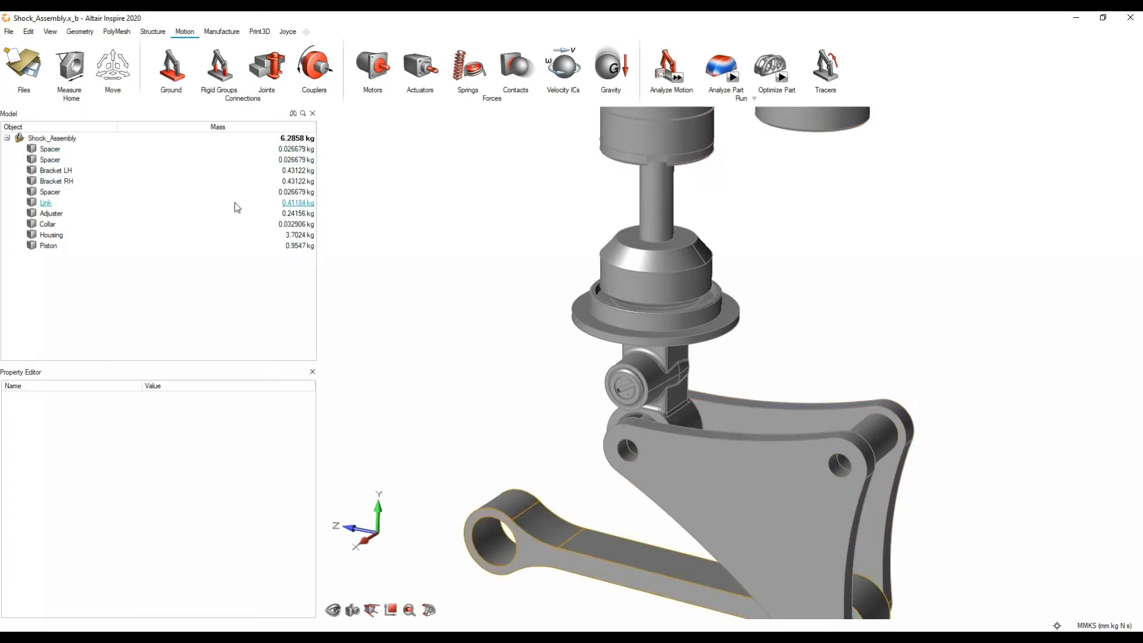
Step: Try moving the Housing sideways away from the rest of the assembly, undo the moves and clear the selection
key(m)
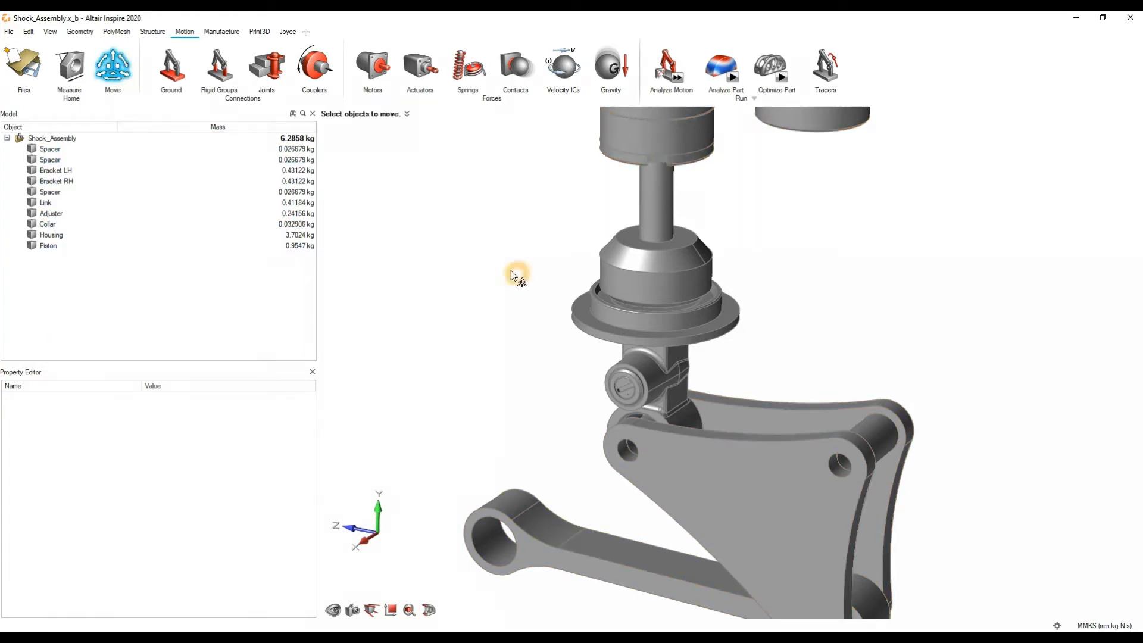
scroll(477, 254, down, 5)
click(604, 302)
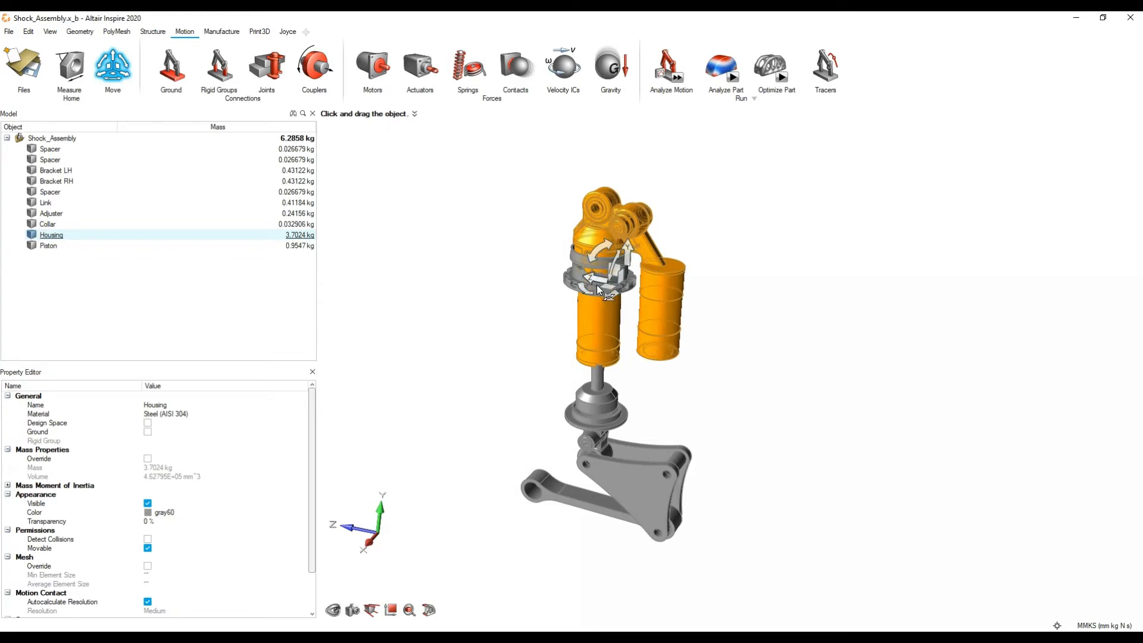
drag(608, 288, 774, 306)
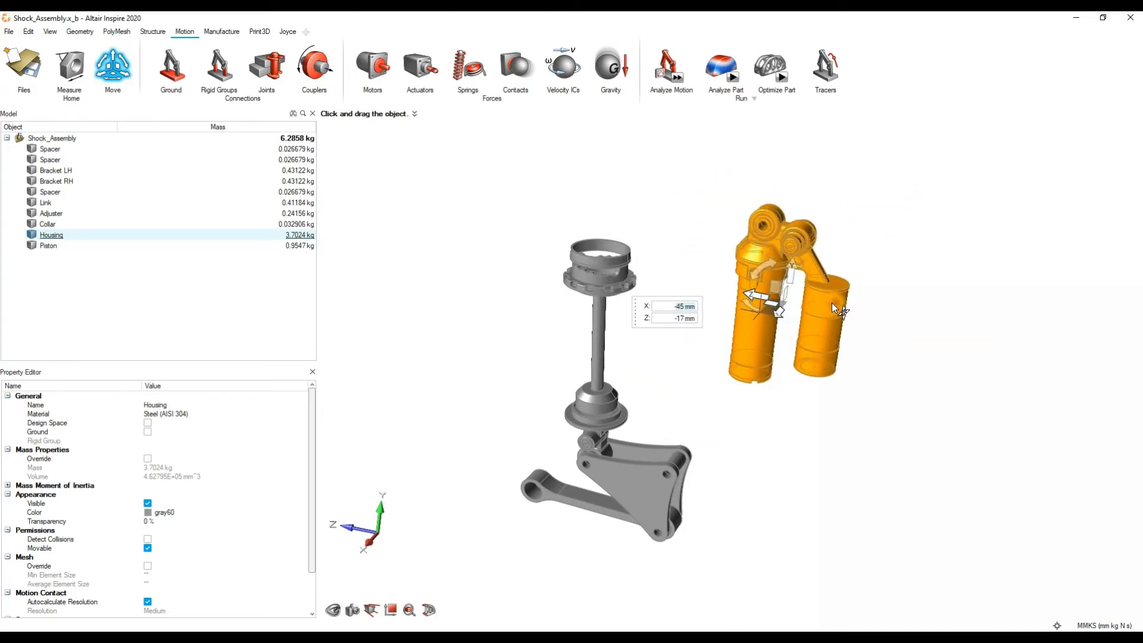
key(ctrl+z)
key(ctrl+z)
key(ctrl+z)
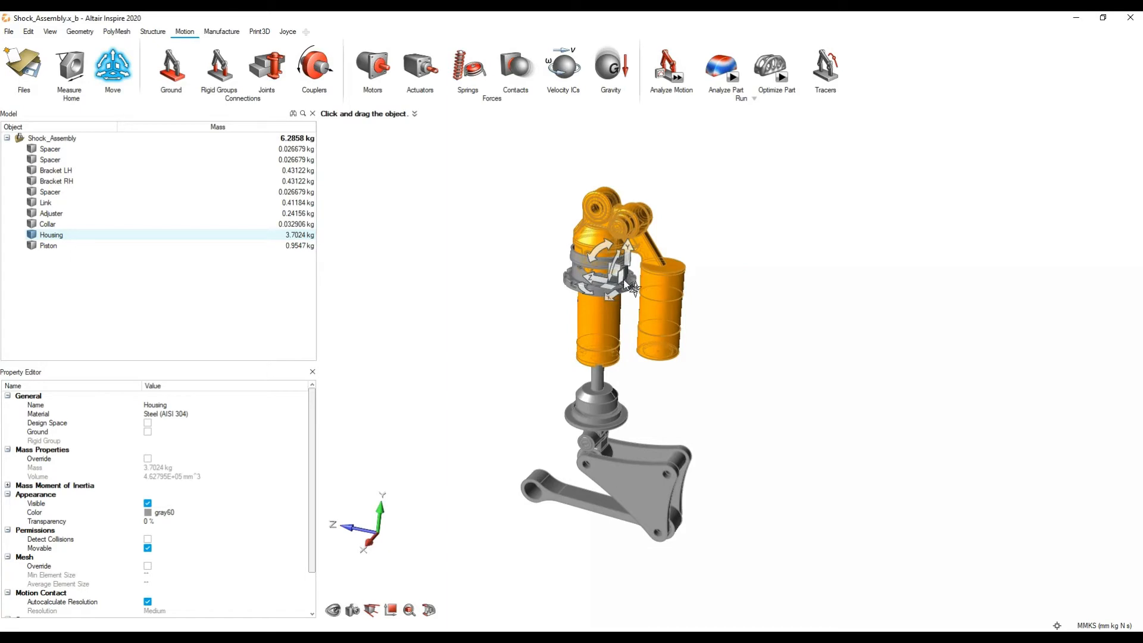
scroll(619, 286, up, 5)
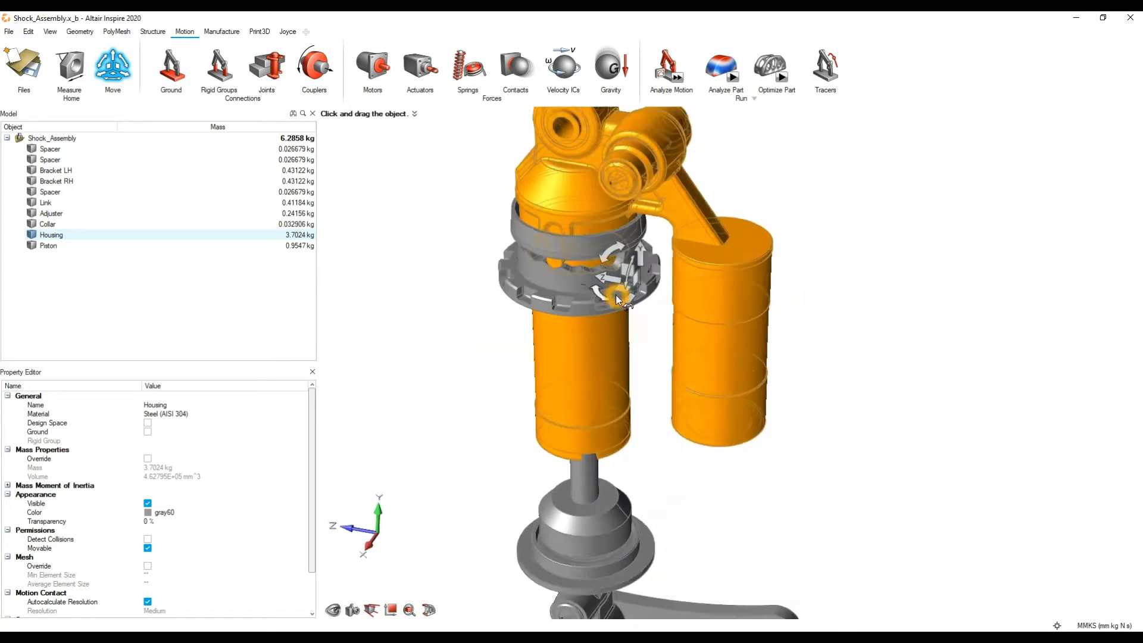
scroll(615, 295, down, 3)
key(Escape)
scroll(788, 284, down, 3)
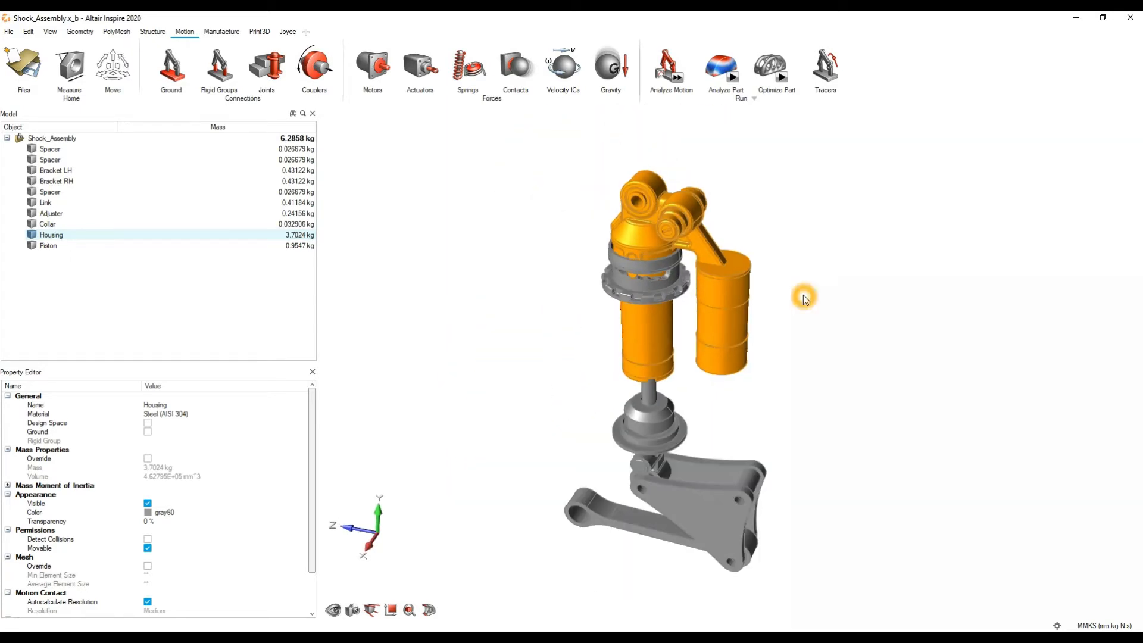
click(804, 297)
Step: Start a quick-run motion analysis of the shock assembly and stop it before its full duration
mouse_move(749, 370)
middle_down()
mouse_move(757, 324)
mouse_move(729, 357)
mouse_move(693, 331)
mouse_move(709, 303)
middle_up()
scroll(686, 353, down, 2)
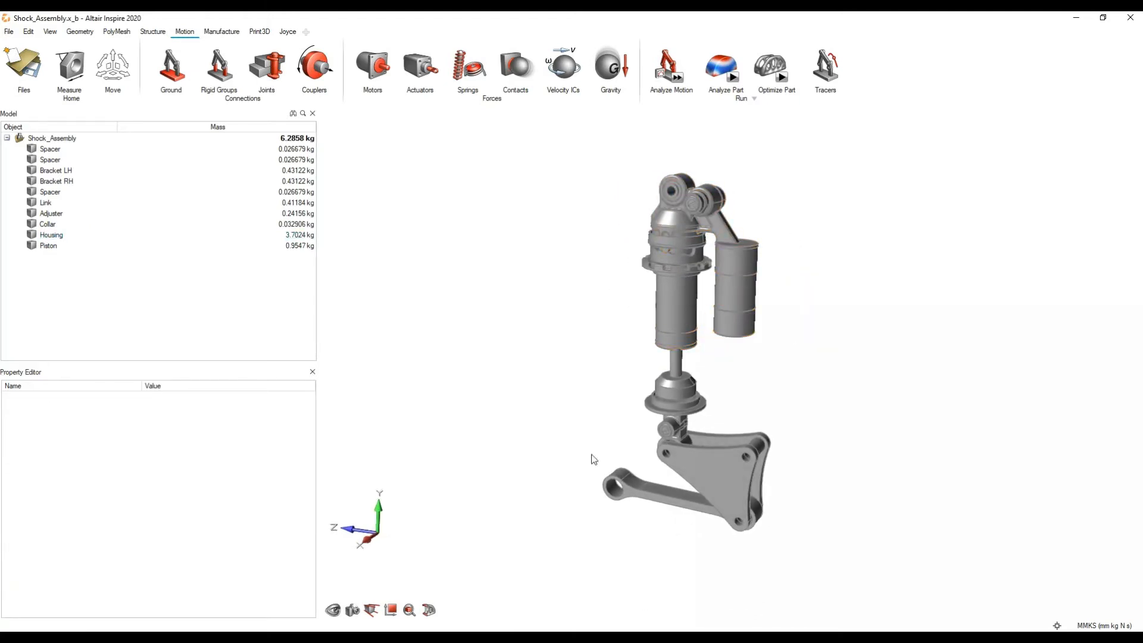
click(712, 396)
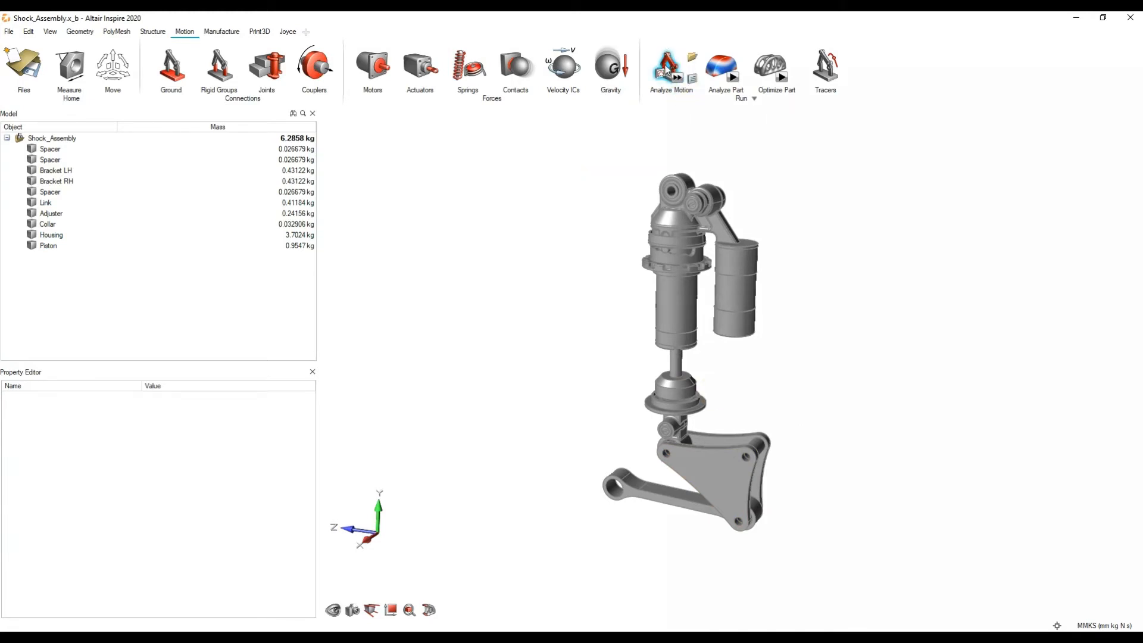
click(682, 79)
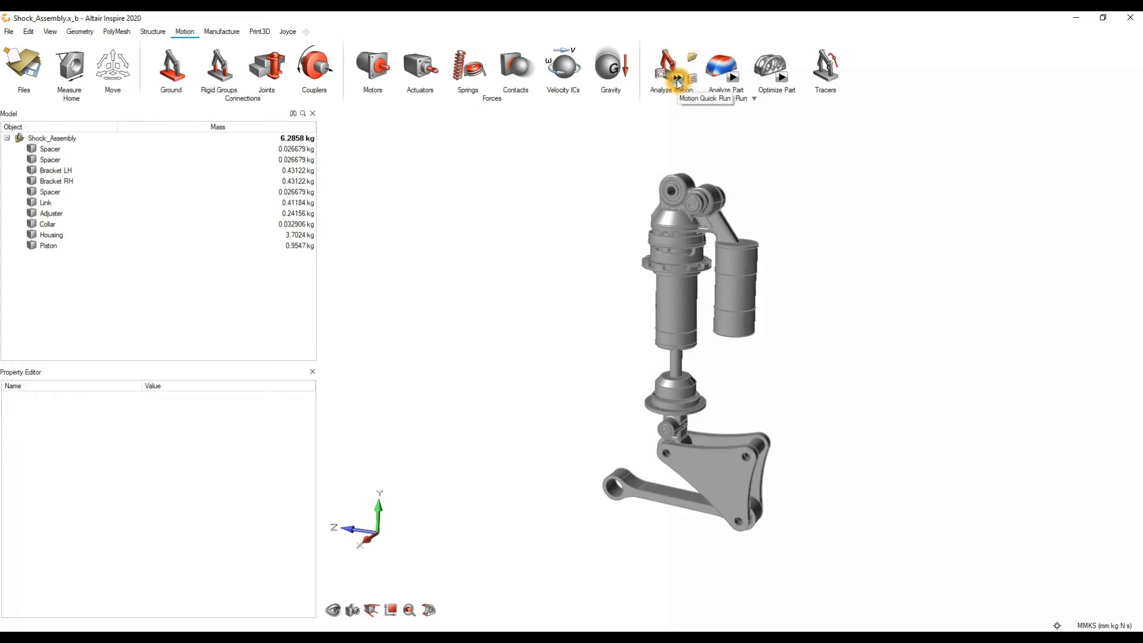
click(677, 79)
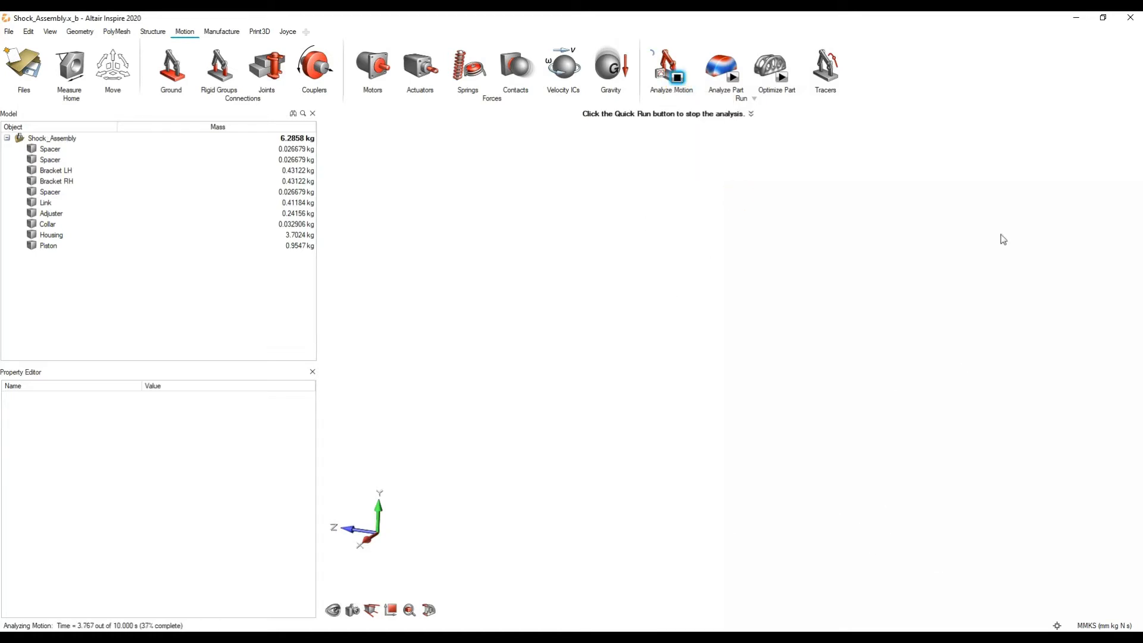
click(677, 78)
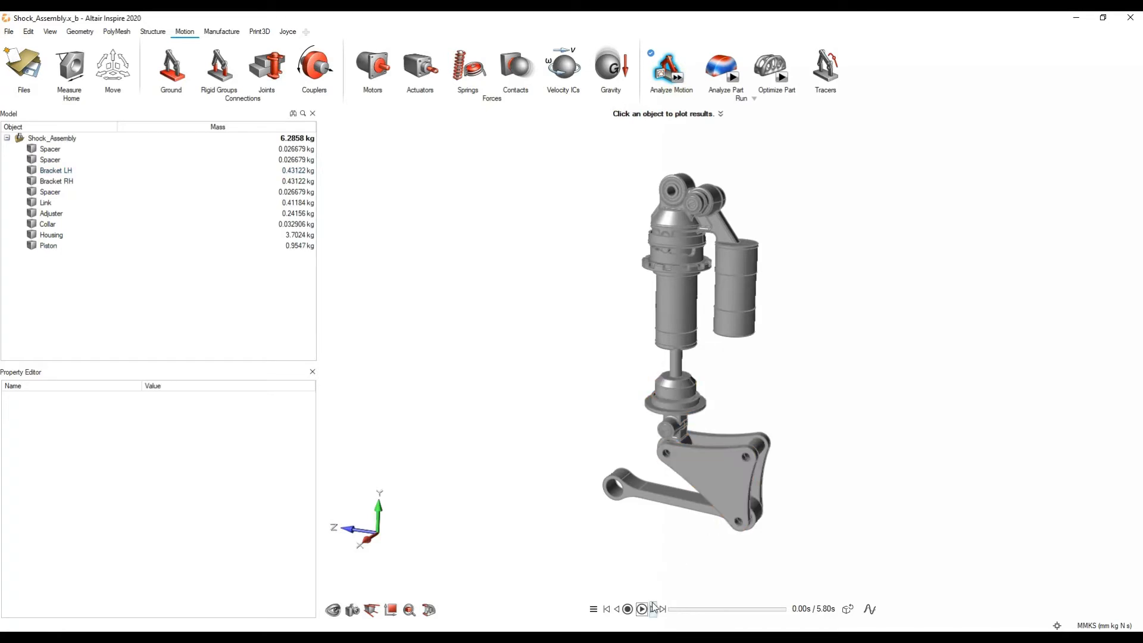
Step: Play back the animated motion results and return the animation to 0.00 s
click(642, 608)
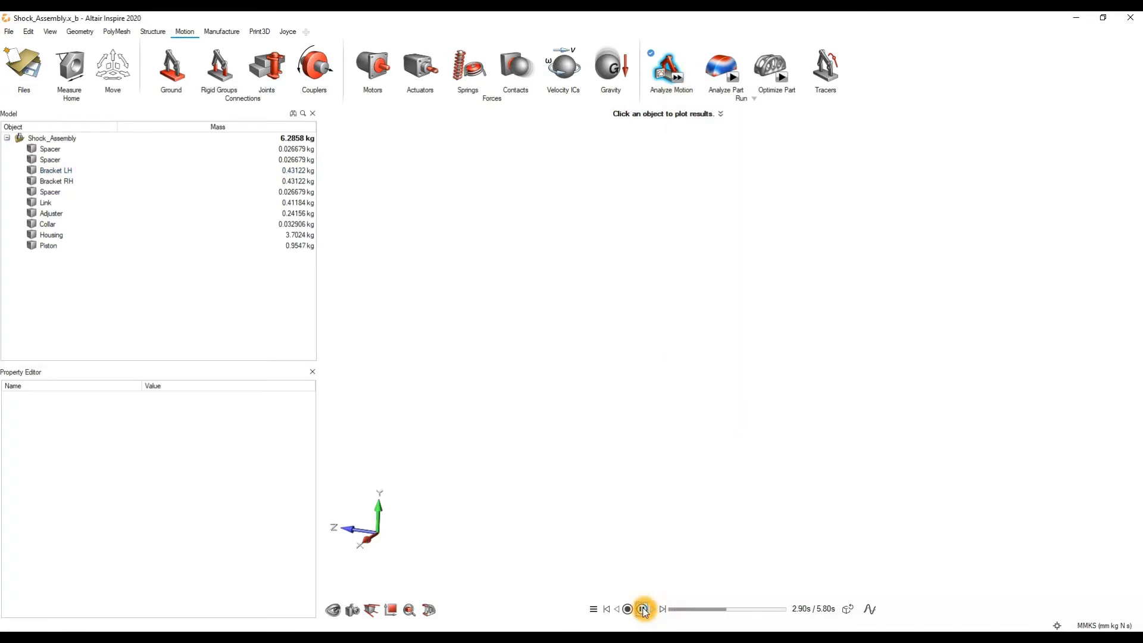
click(644, 608)
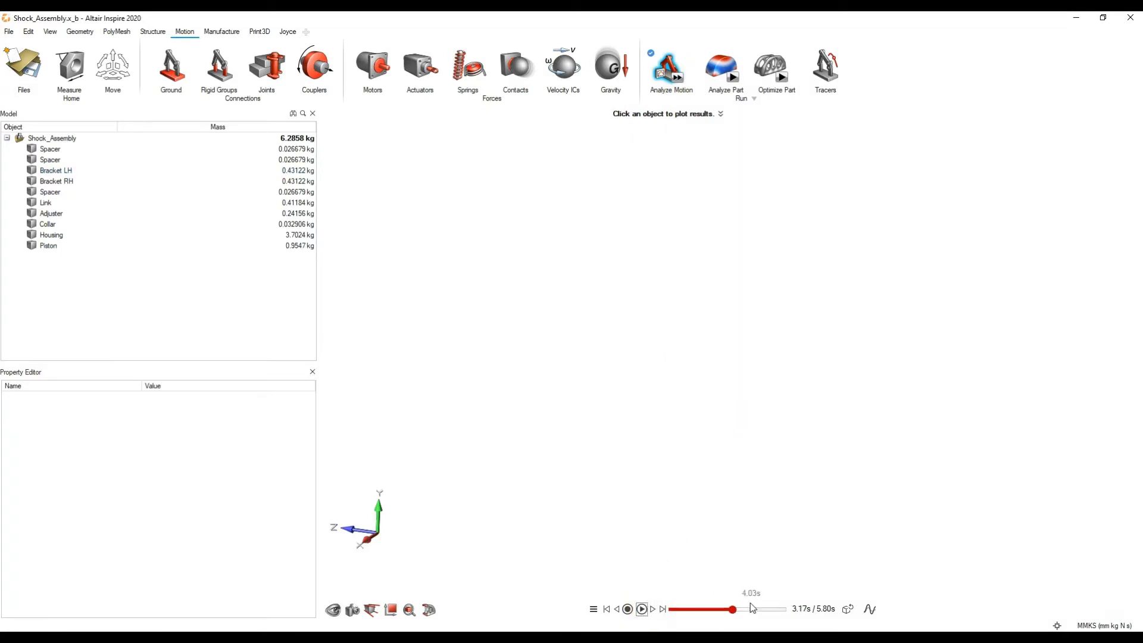
drag(712, 613, 665, 611)
mouse_move(769, 235)
middle_down()
mouse_move(776, 247)
mouse_move(761, 240)
middle_up()
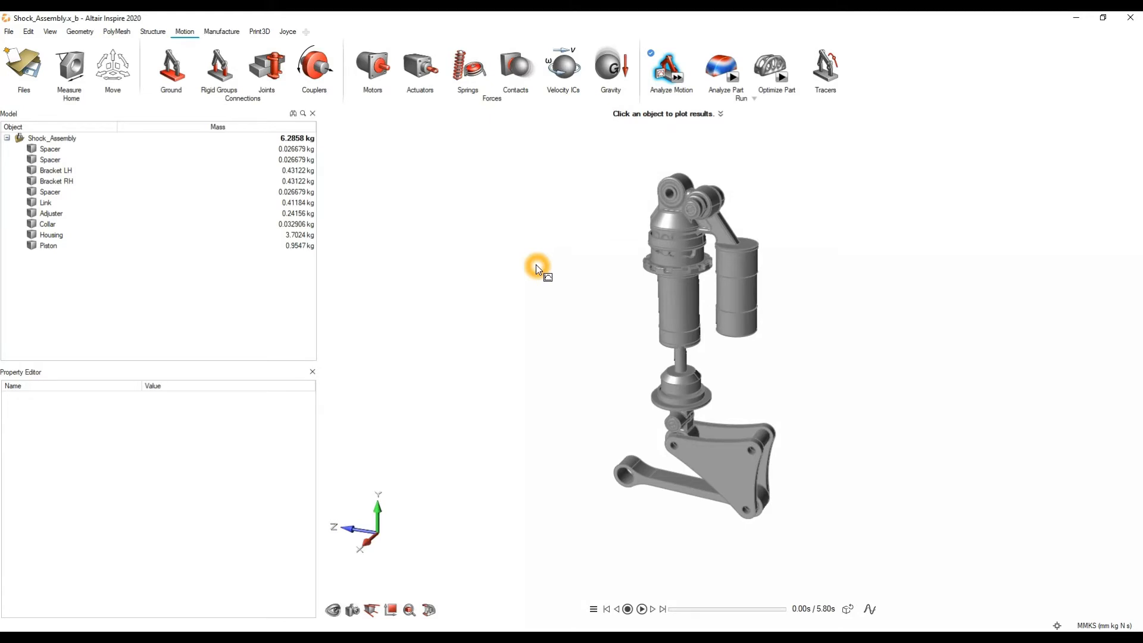
Step: Align gravity with the Y axis so that it acts downward on the assembly
mouse_move(654, 82)
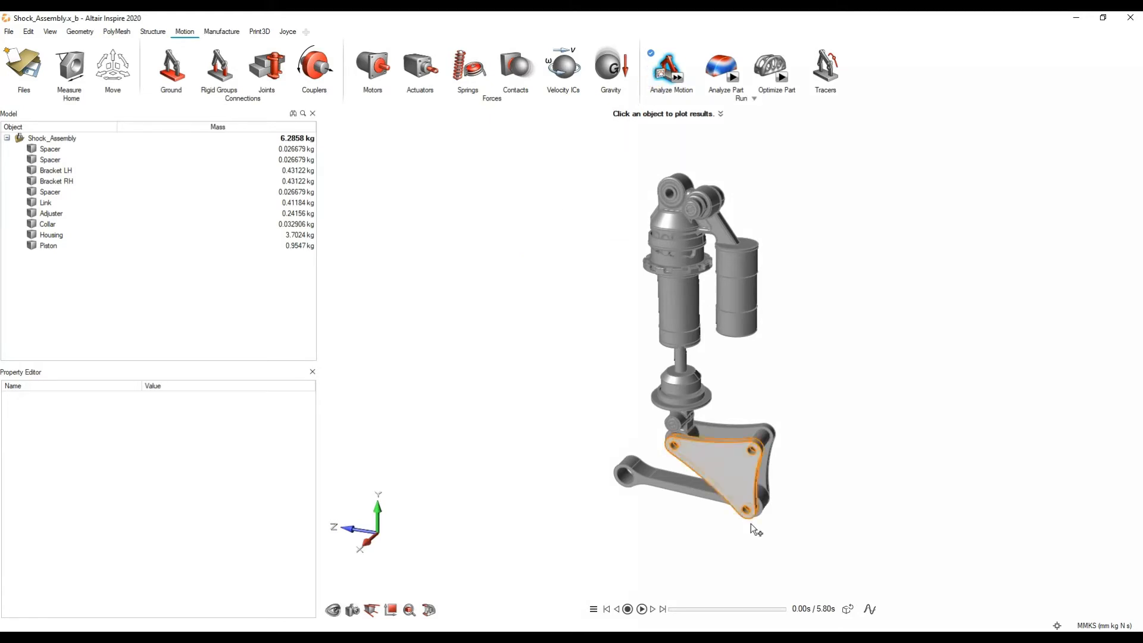
click(614, 73)
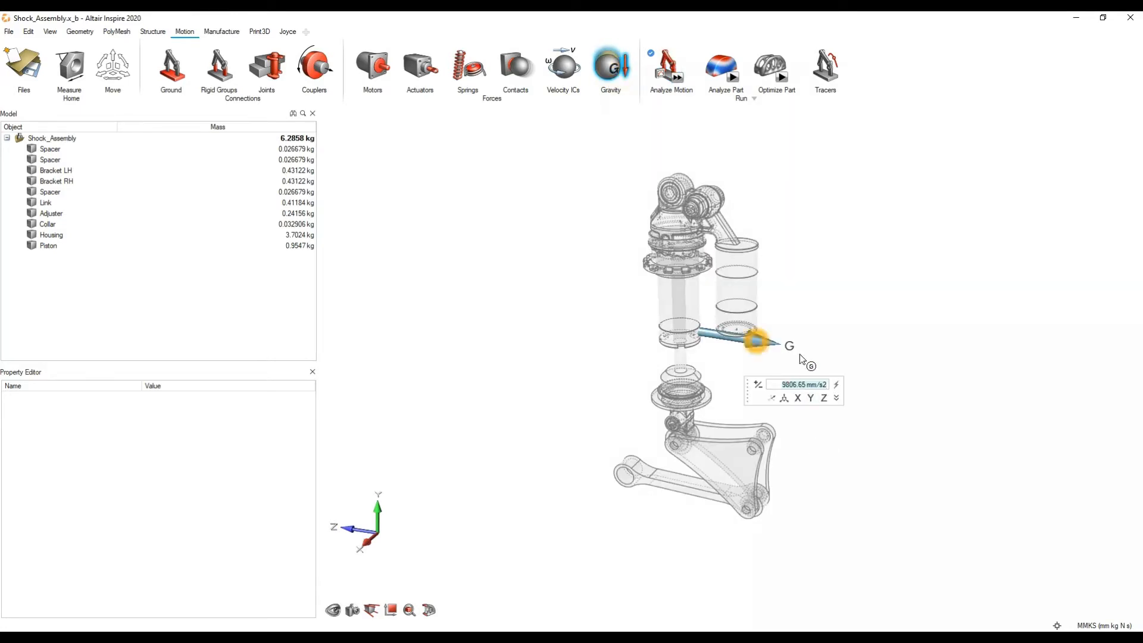
click(811, 397)
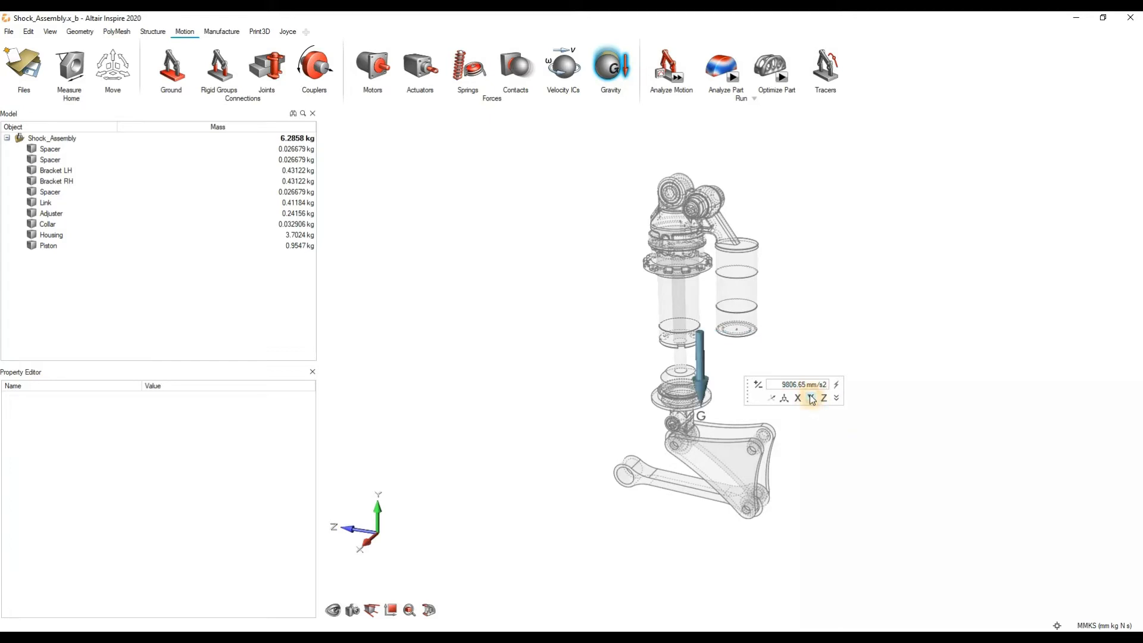
click(612, 78)
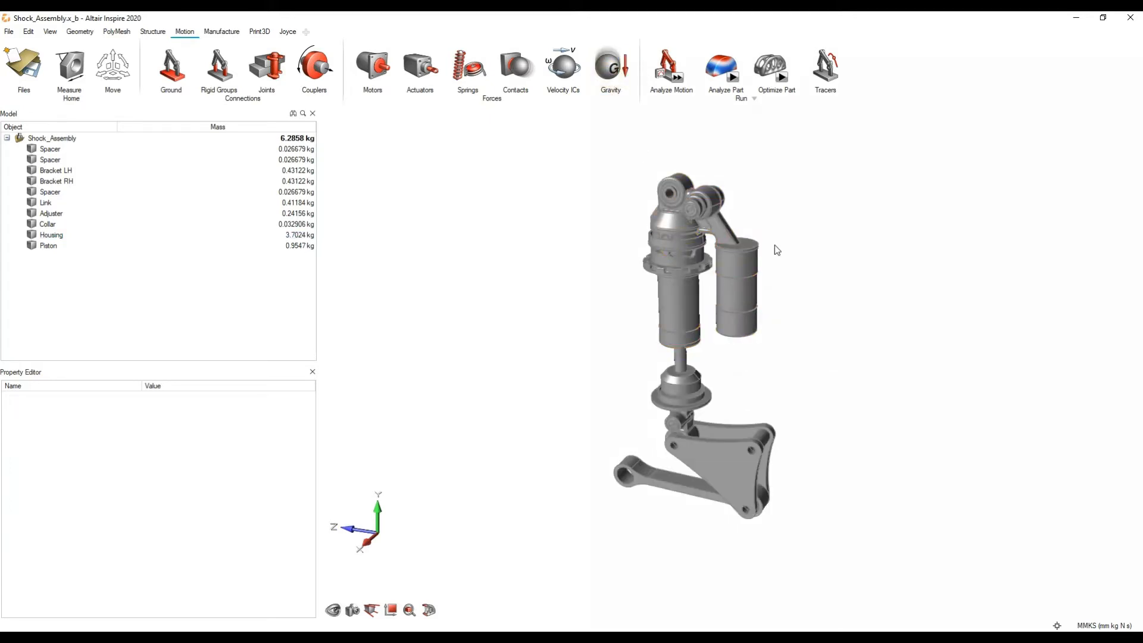
Step: Start the Rigid Groups tool and examine the shock assembly and its lower brackets
click(174, 76)
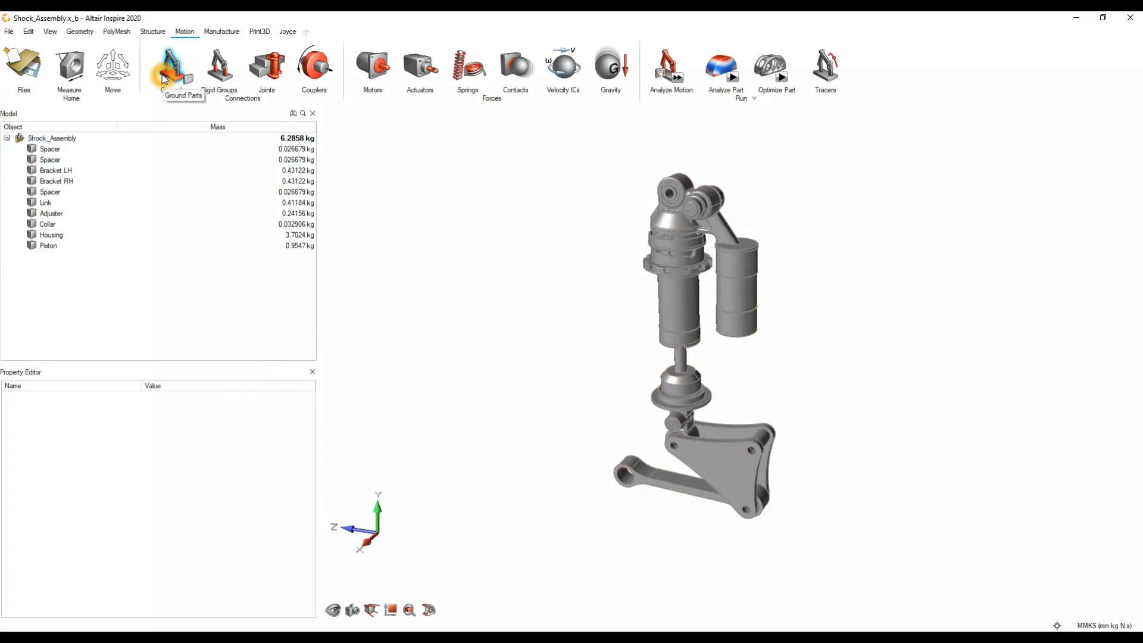
click(219, 79)
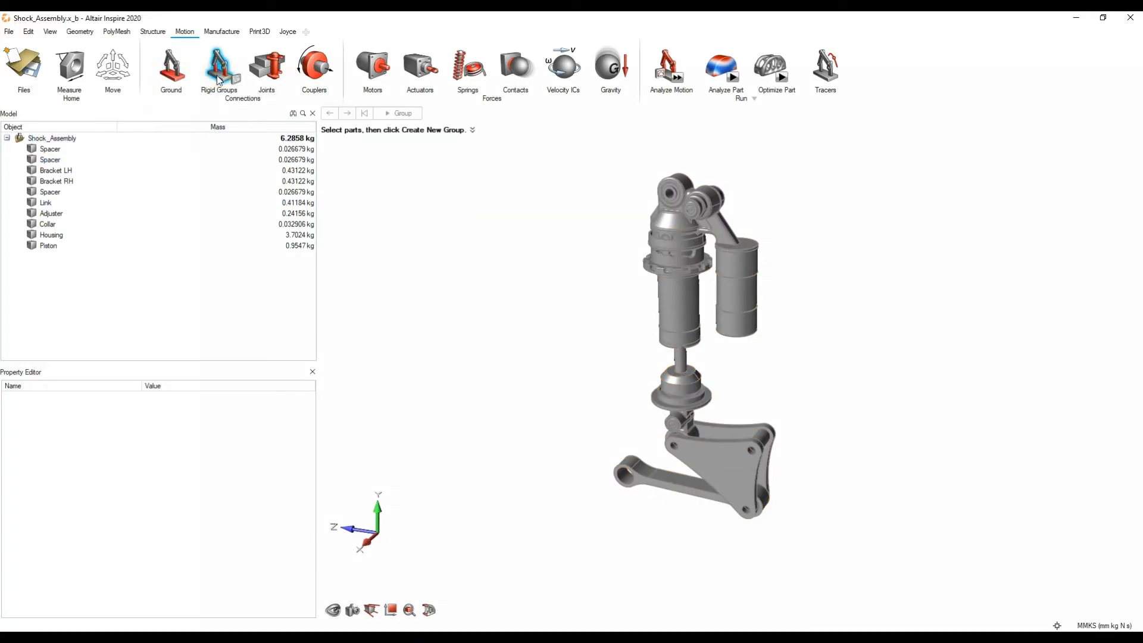
scroll(596, 327, up, 5)
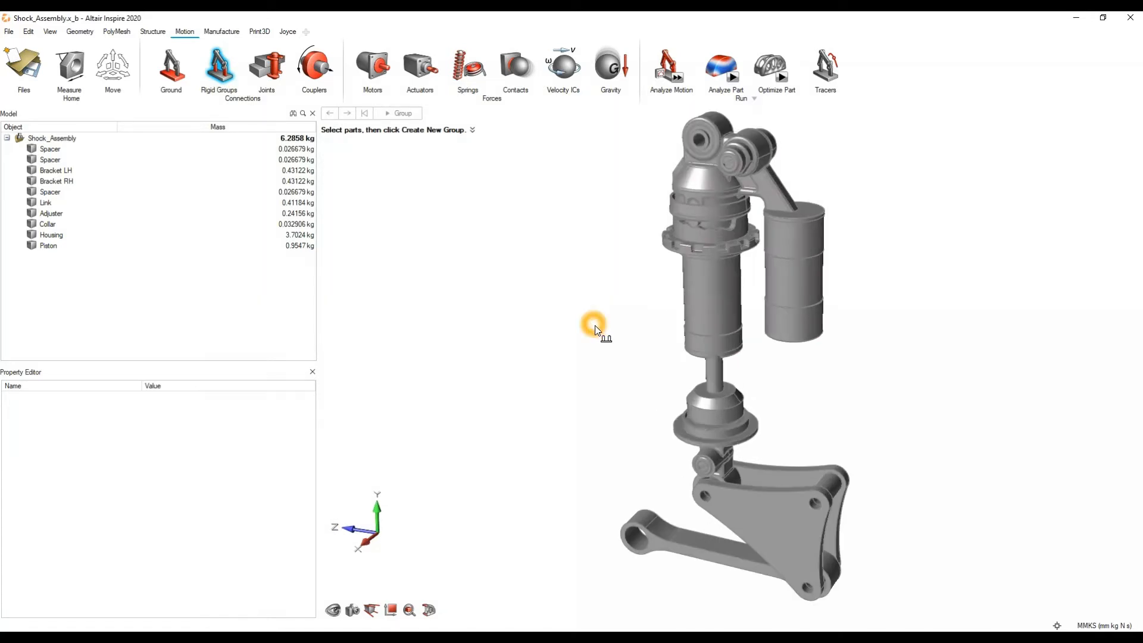
scroll(596, 328, down, 4)
click(596, 328)
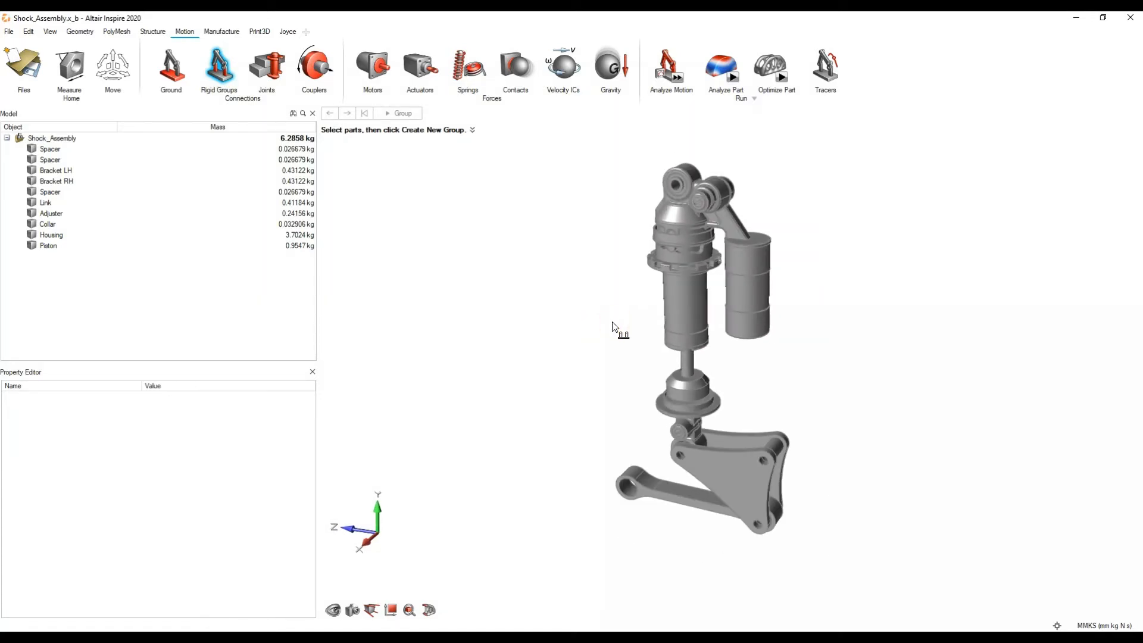
click(725, 474)
scroll(723, 473, up, 3)
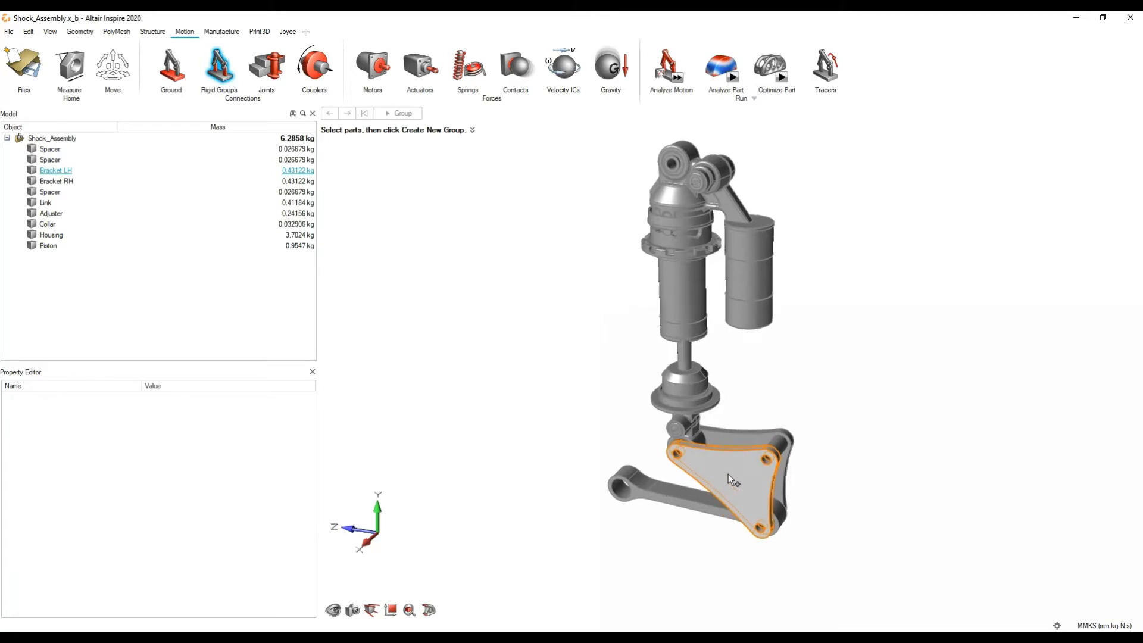
click(709, 443)
scroll(760, 370, down, 4)
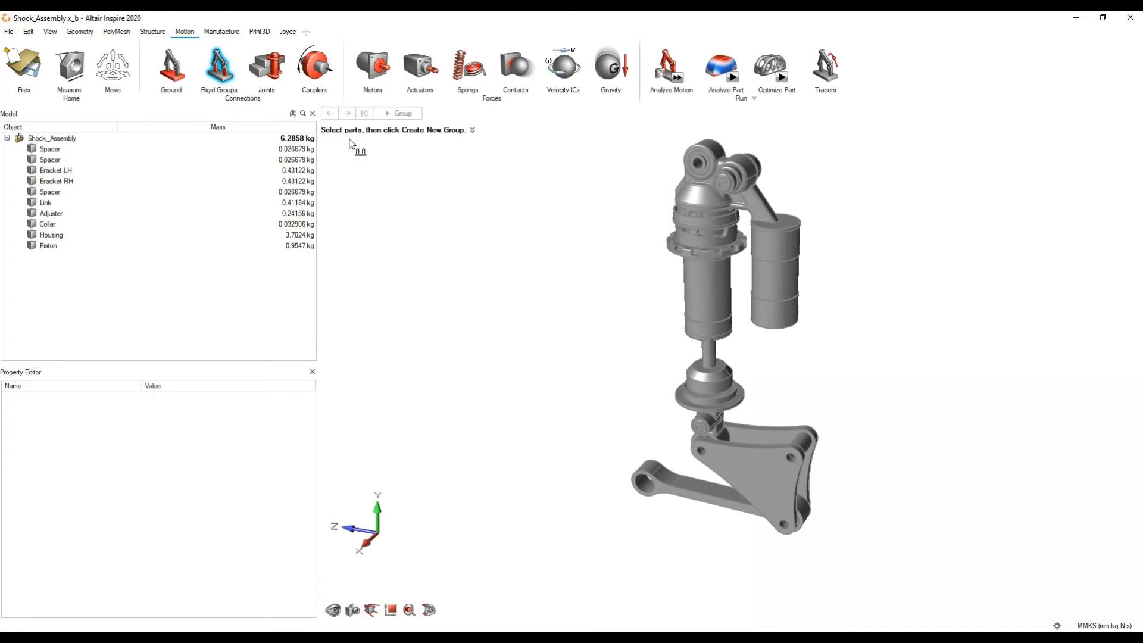
Step: Create a rigid group from the Housing, Collar and Adjuster, keeping the name Rigid Group 1
click(208, 72)
click(220, 77)
scroll(758, 370, up, 1)
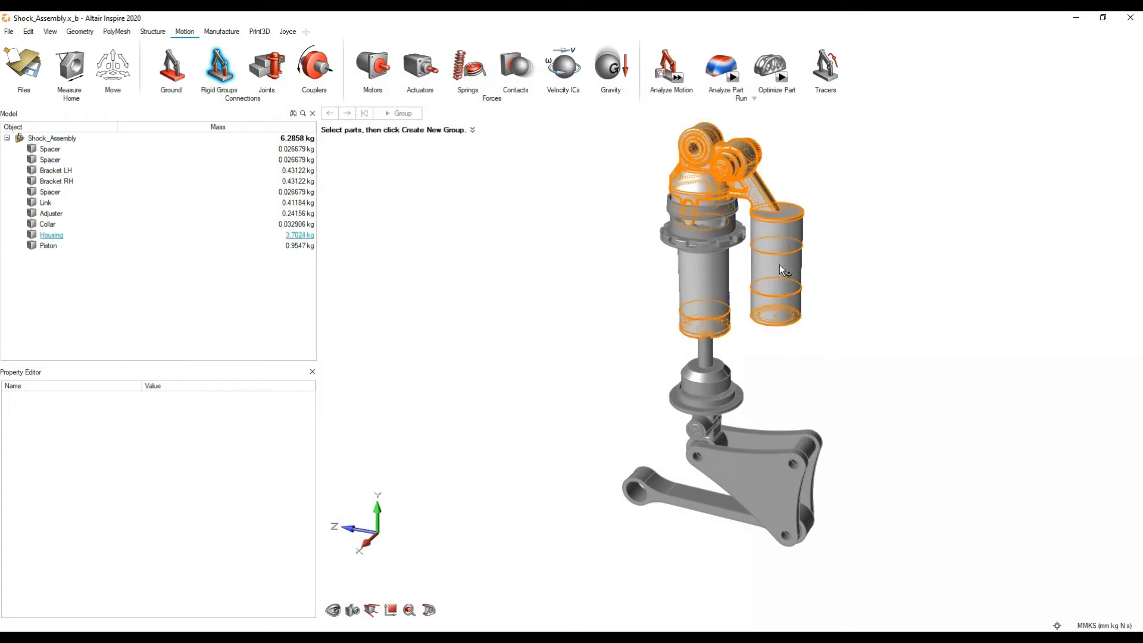
click(778, 234)
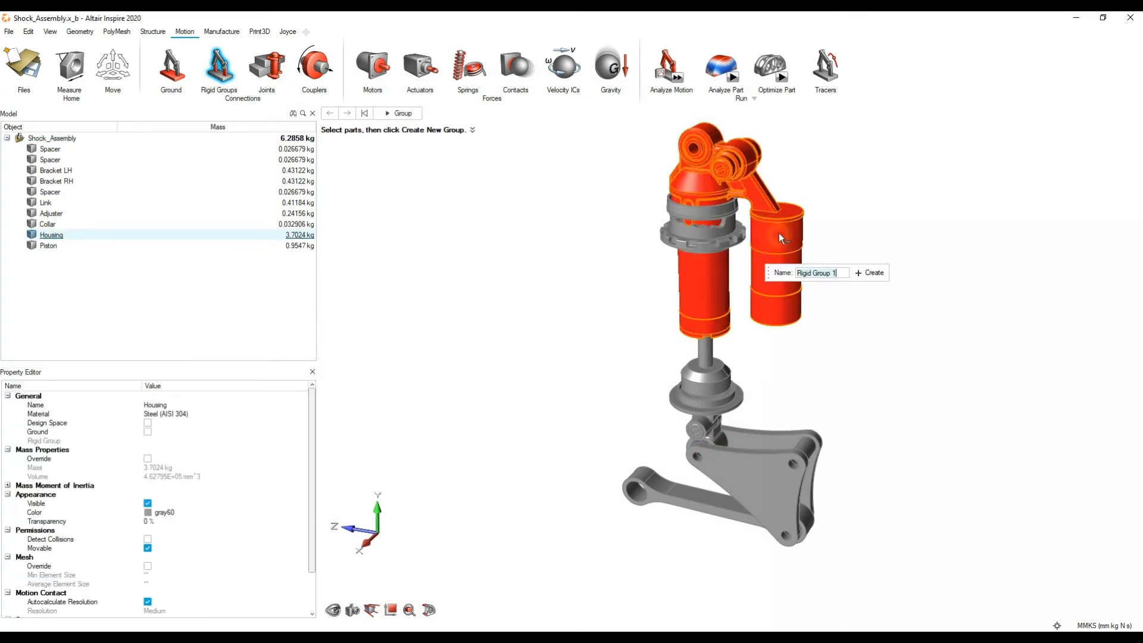
ctrl+click(696, 219)
ctrl+click(695, 236)
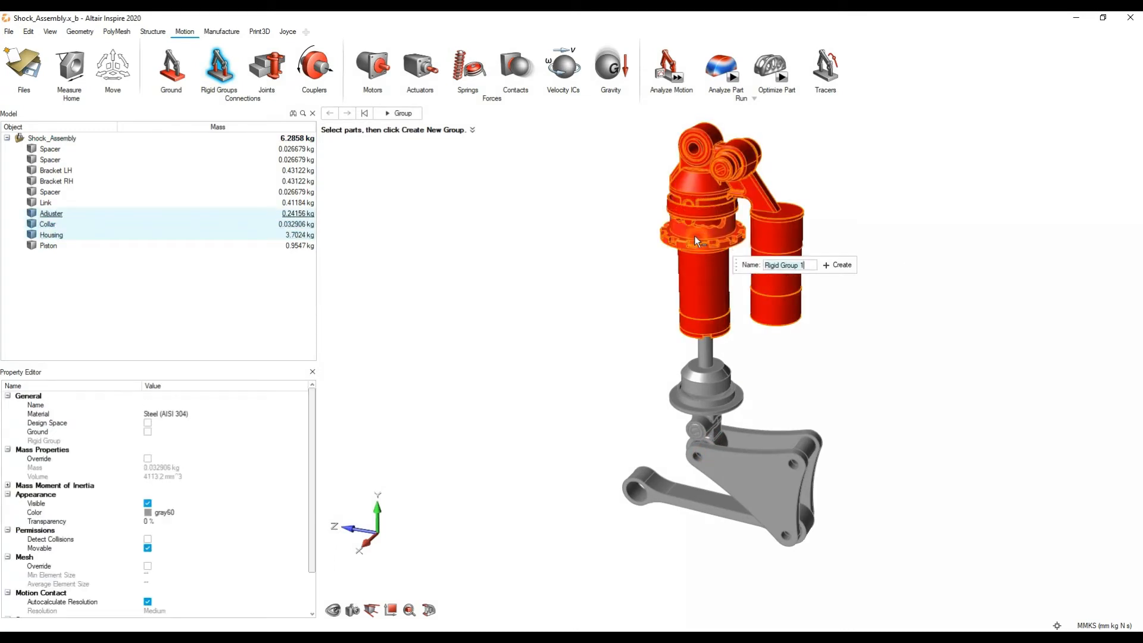
click(780, 266)
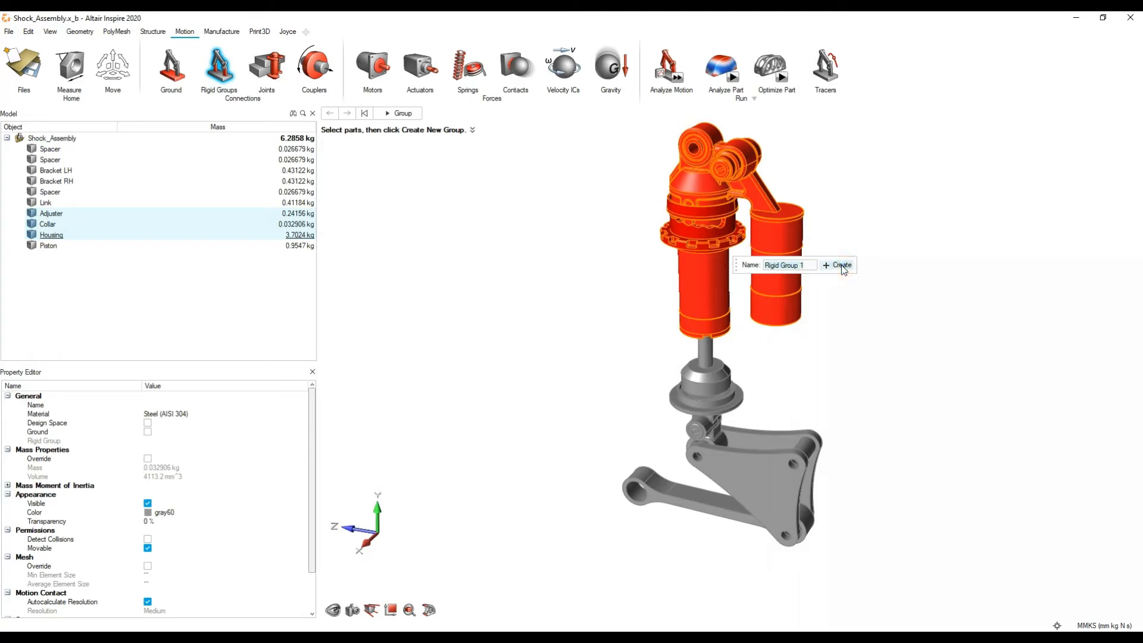
click(843, 265)
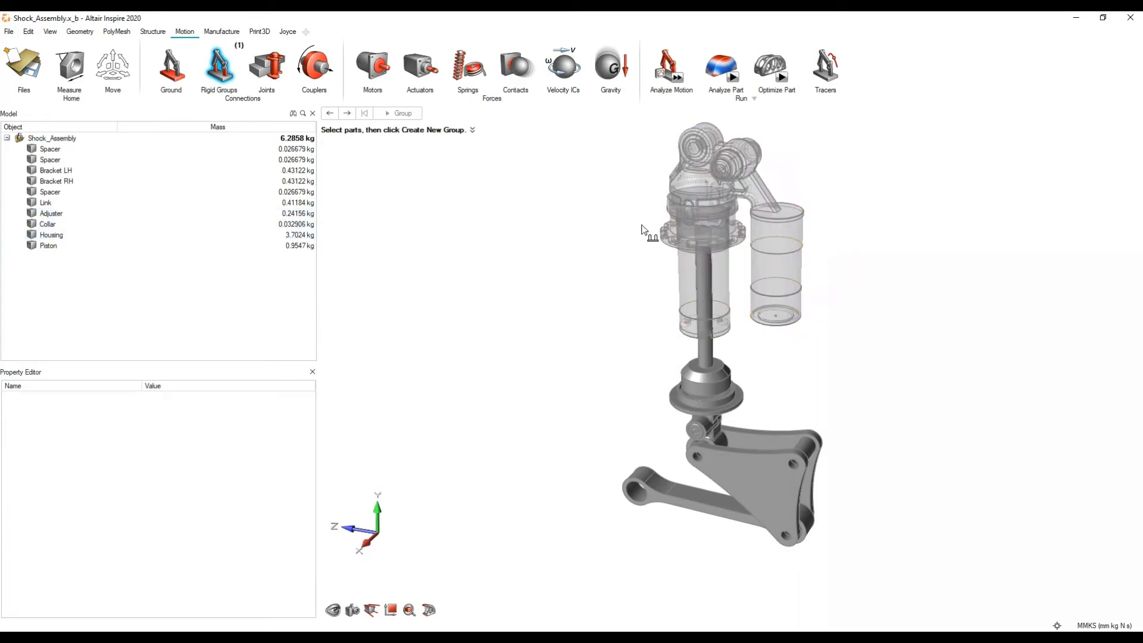
Step: Create Rigid Group 2 from the Piston and the Spacer inside its lower mounting eye
scroll(783, 338, up, 3)
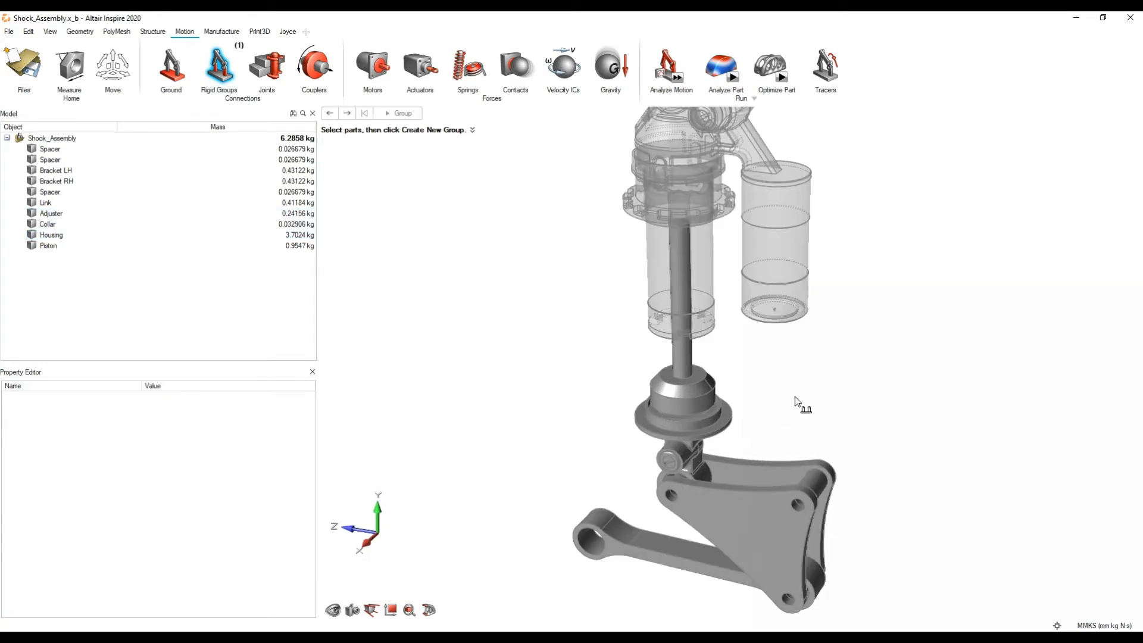
right_drag(796, 398, 823, 353)
middle_drag(881, 365, 857, 379)
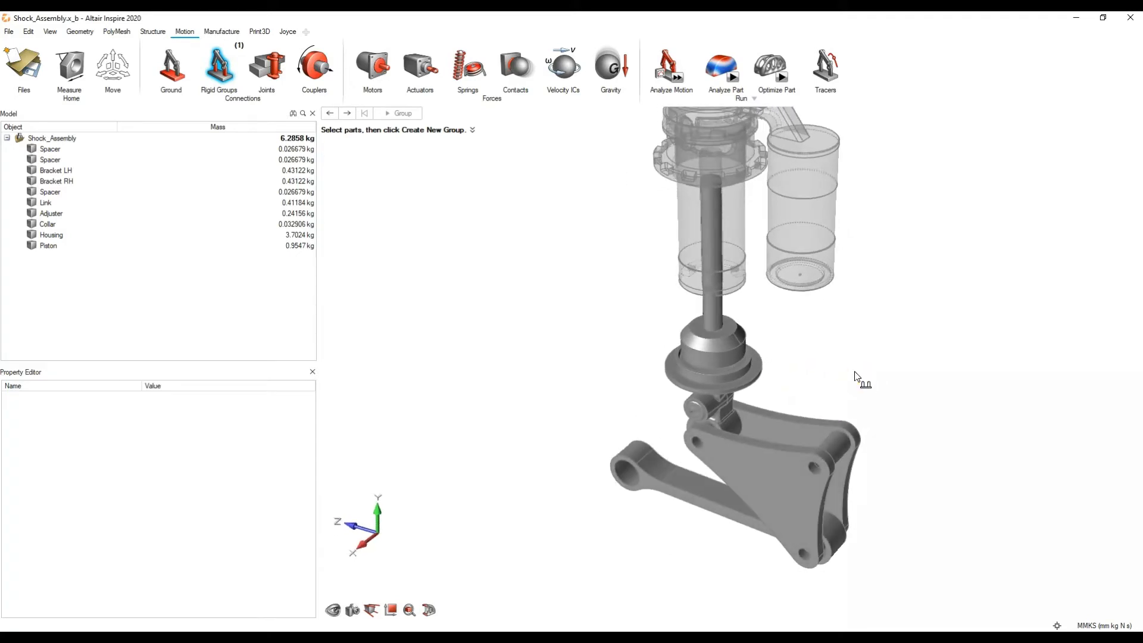
scroll(848, 357, up, 5)
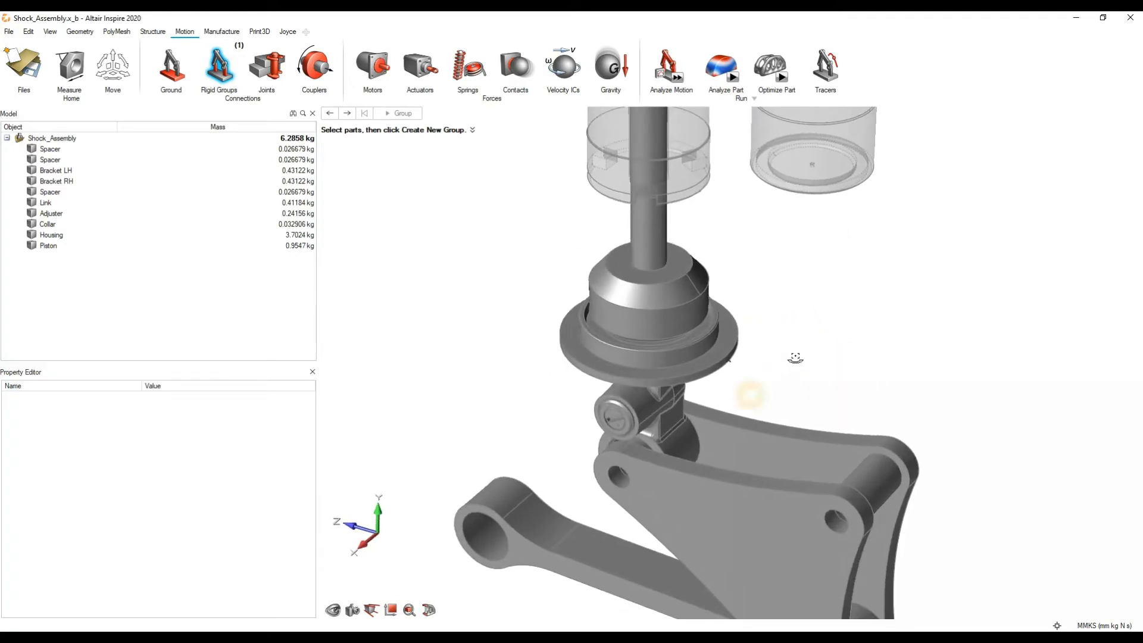
middle_drag(781, 381, 724, 359)
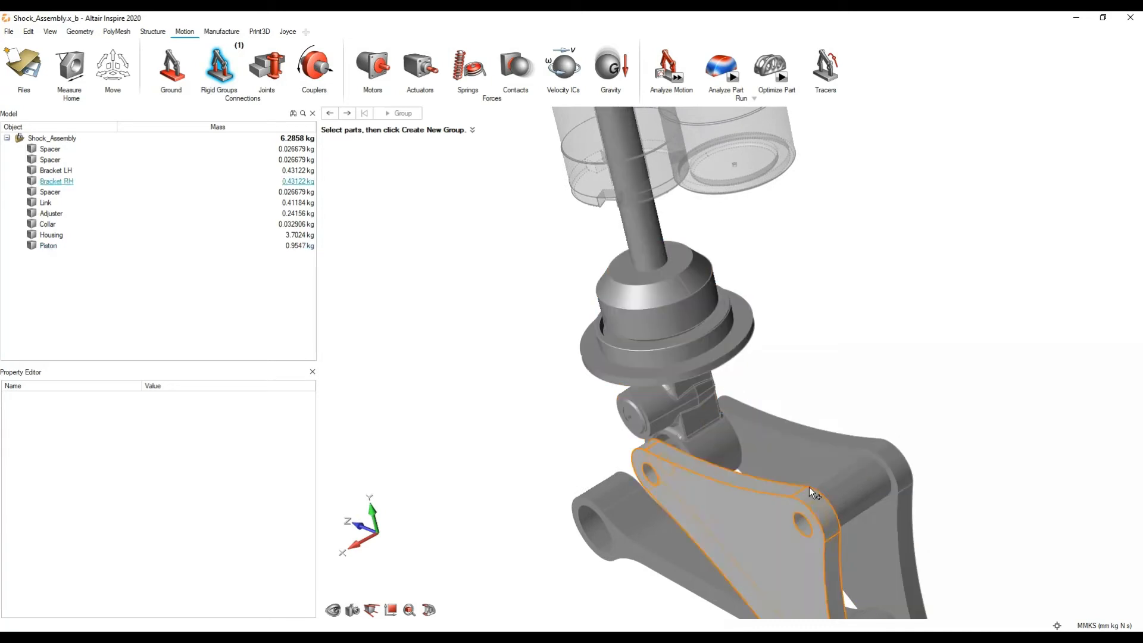
scroll(679, 446, up, 5)
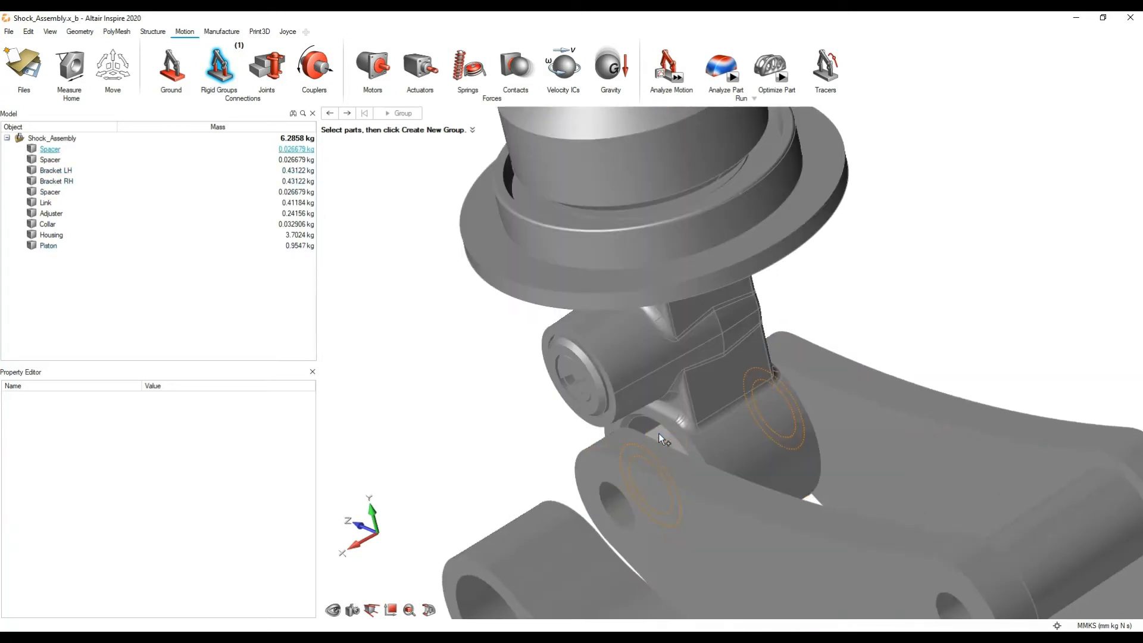
click(660, 432)
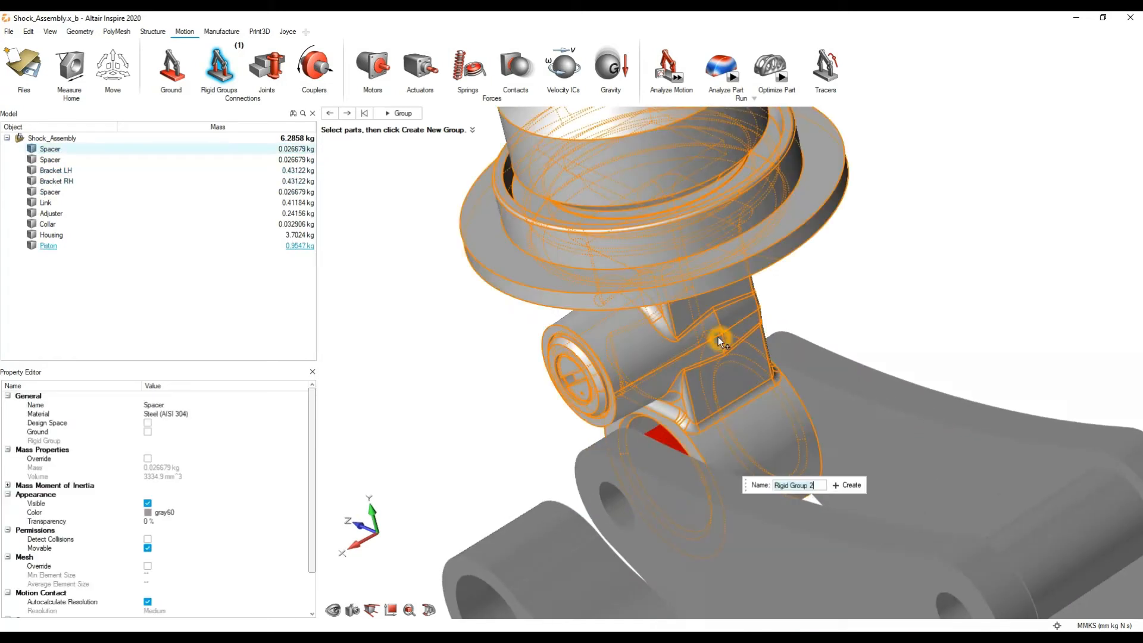
ctrl+click(716, 331)
scroll(715, 331, down, 6)
middle_drag(802, 316, 852, 281)
click(844, 272)
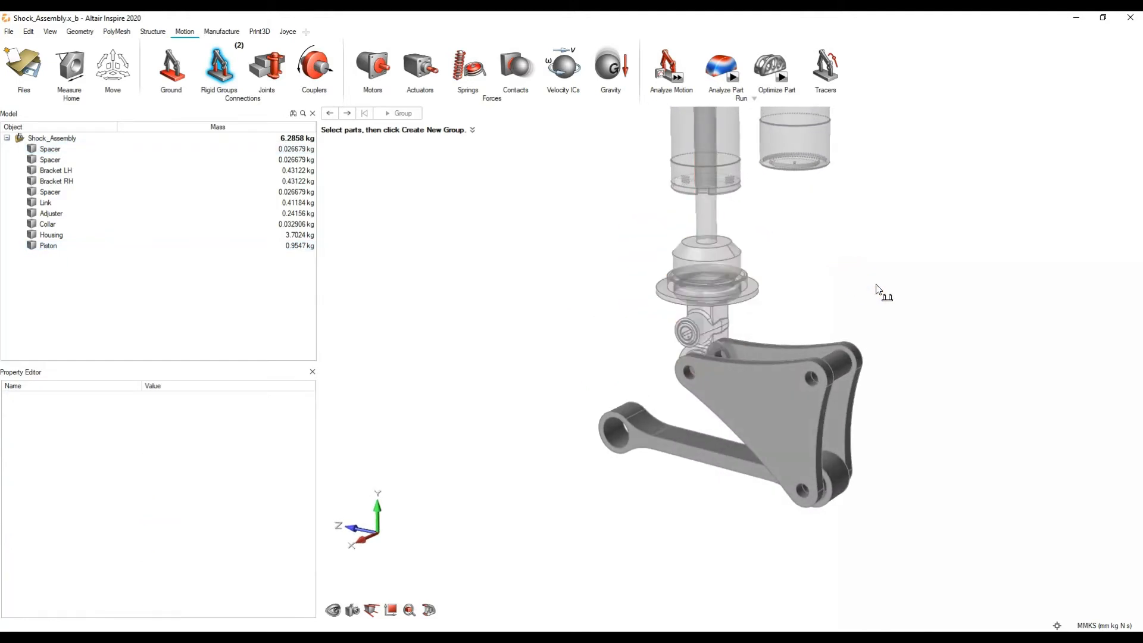
Step: Create Rigid Group 3 from the Link and the Spacer inside its end between the two brackets
middle_drag(967, 322, 917, 402)
scroll(881, 530, up, 3)
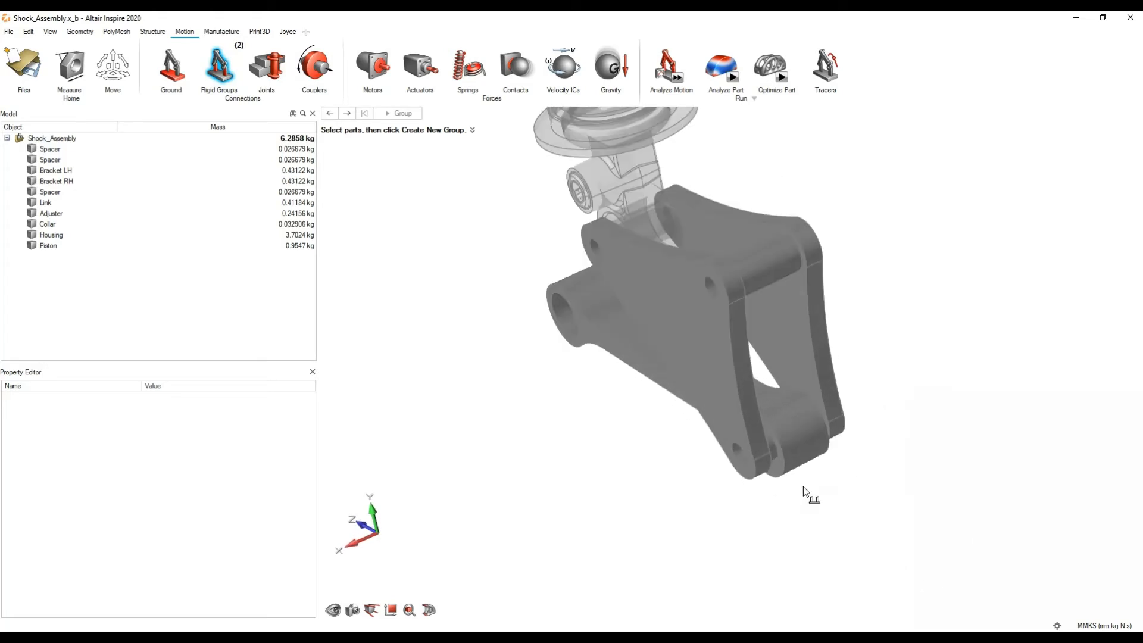
click(788, 421)
scroll(781, 441, up, 5)
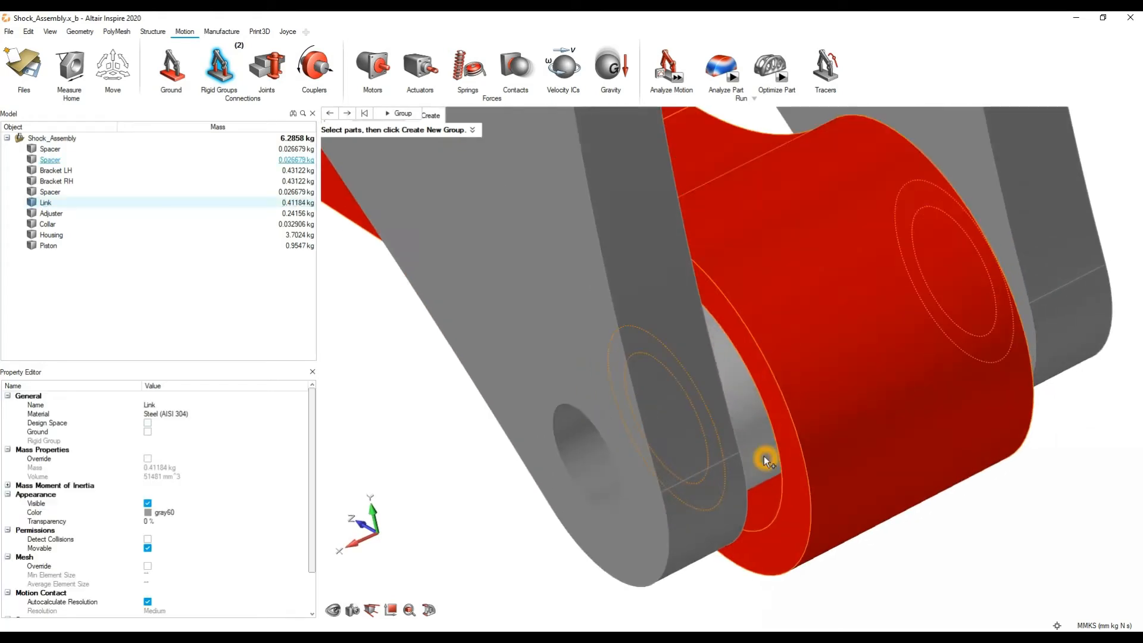
middle_drag(735, 443, 738, 427)
click(742, 426)
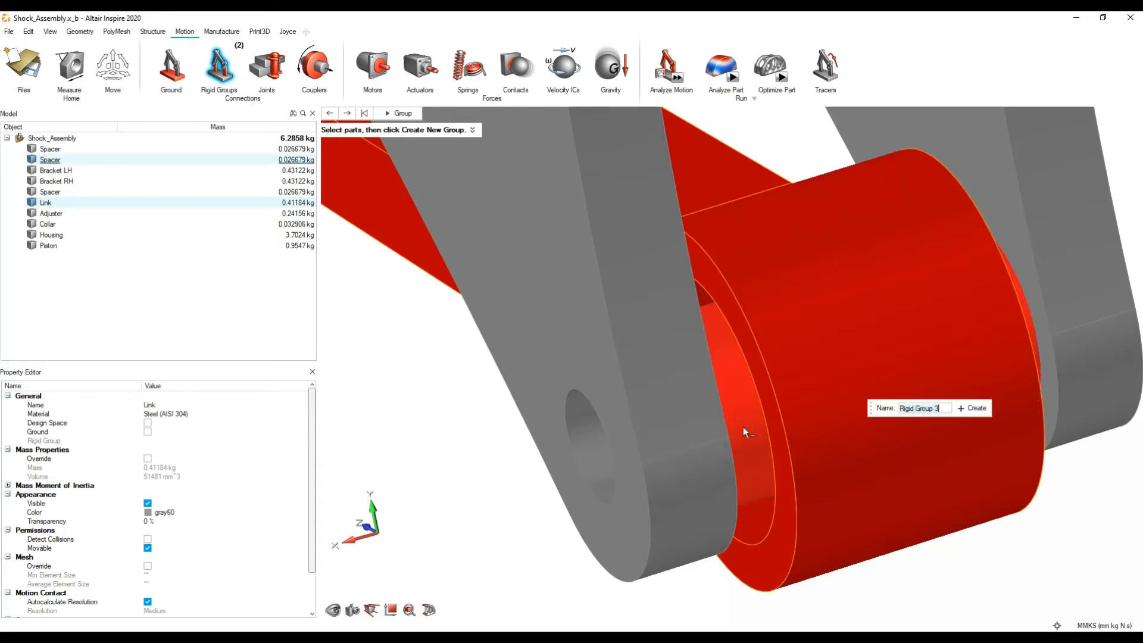
click(967, 405)
Step: Open the list of rigid groups and select Rigid Group 1, 2 and 3 in turn to review their parts
scroll(837, 324, down, 5)
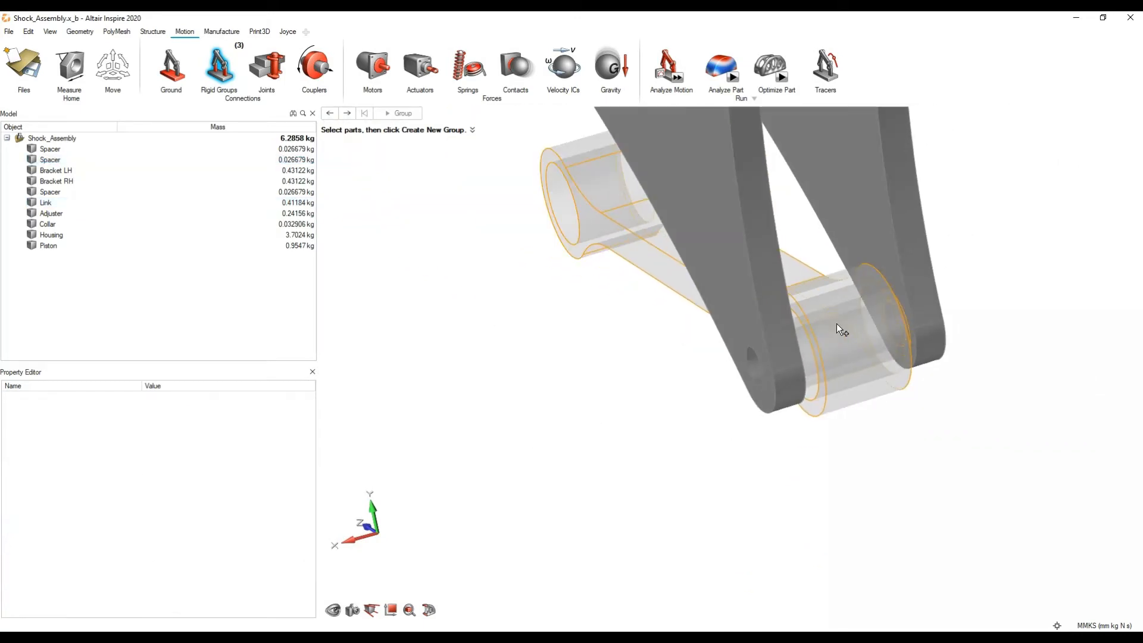
right_drag(828, 295, 766, 467)
scroll(752, 403, down, 4)
middle_drag(748, 405, 895, 377)
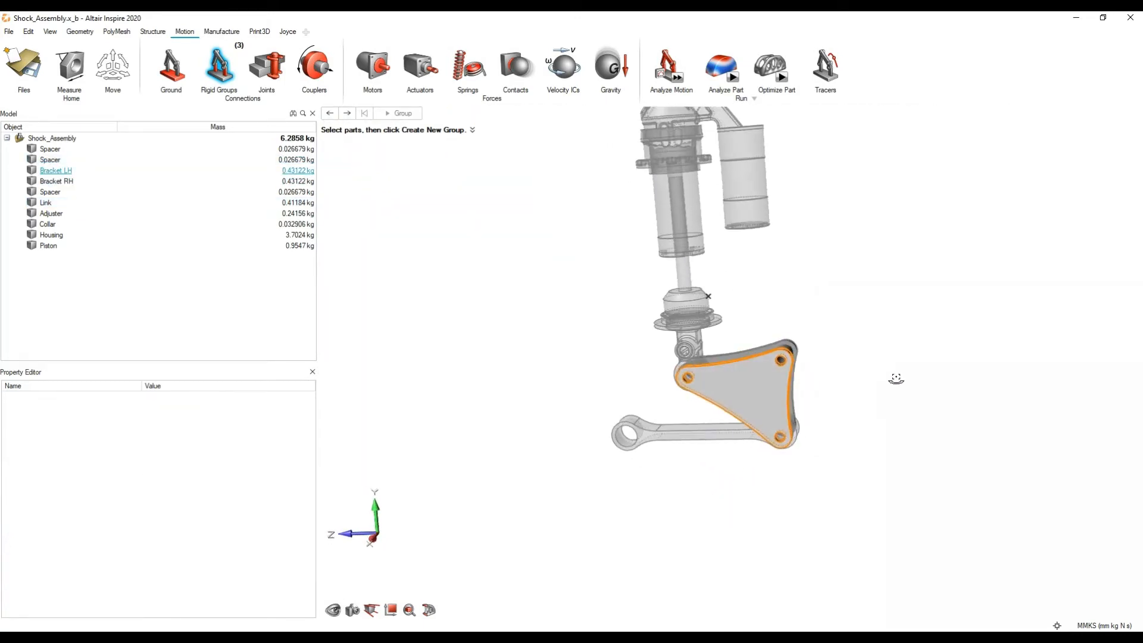
right_drag(594, 242, 506, 309)
click(300, 215)
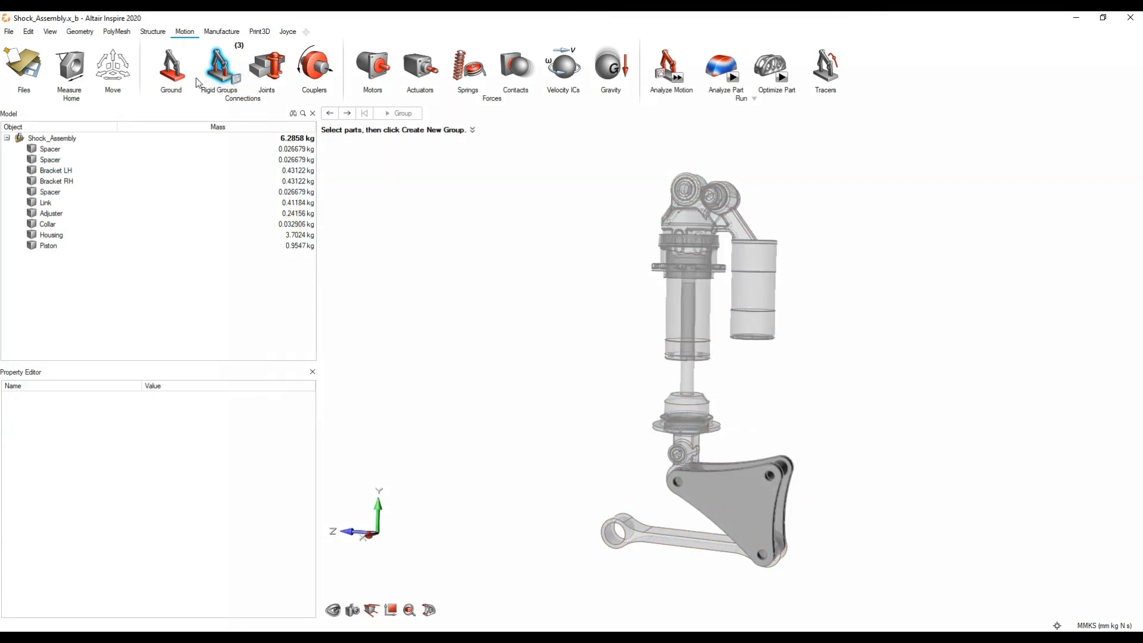
click(238, 84)
click(252, 156)
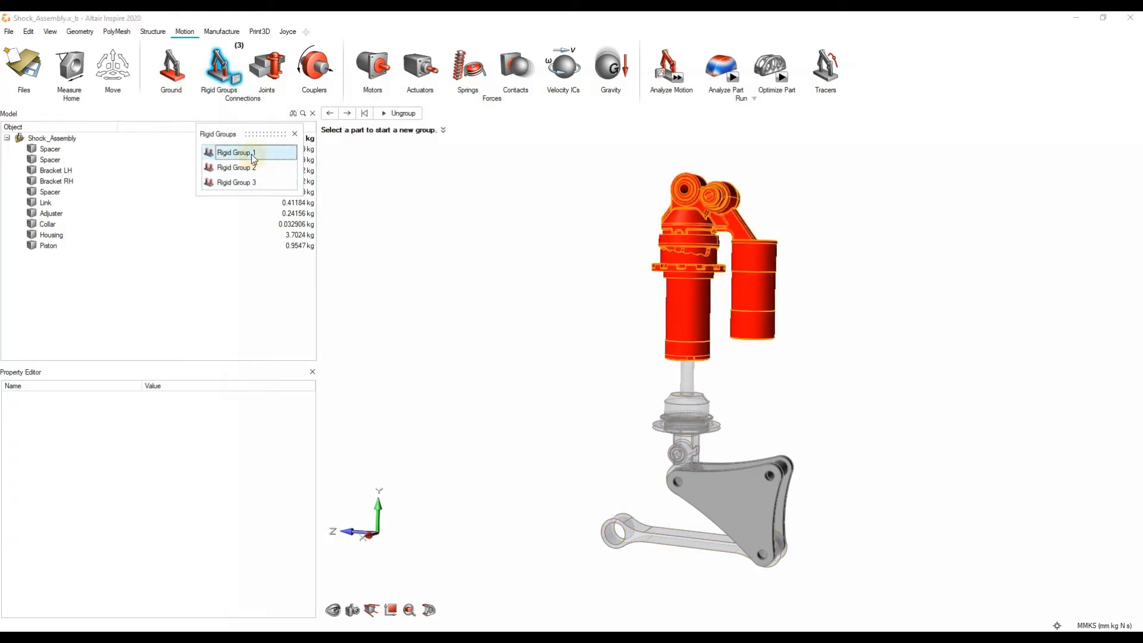
click(249, 167)
click(255, 182)
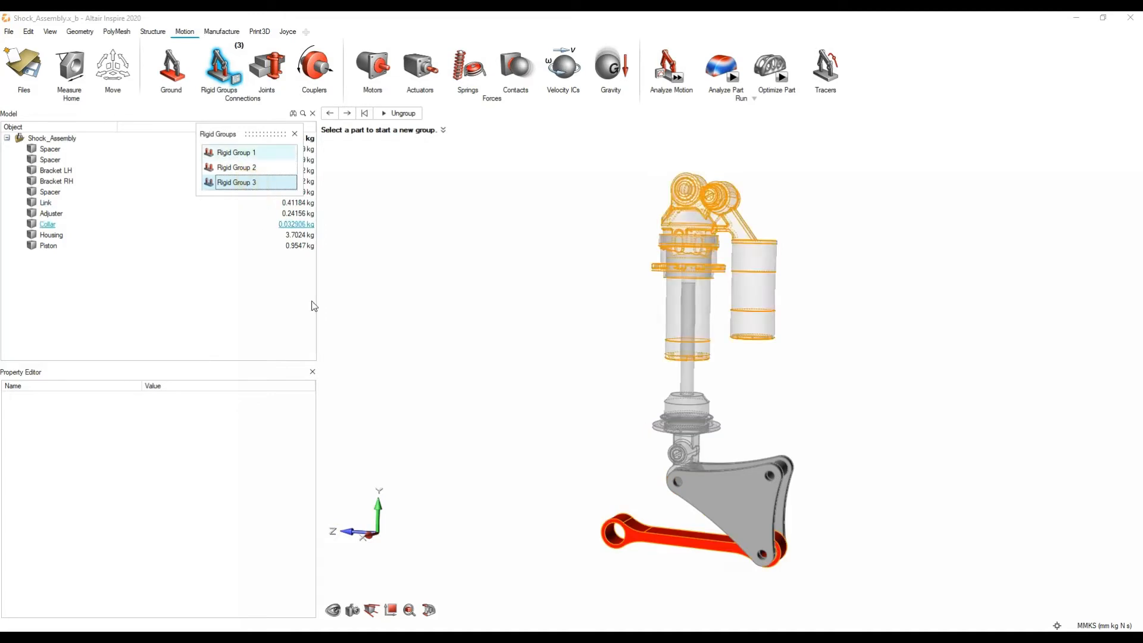
Step: Inspect the Link between the two brackets, leave the Rigid Groups tool and close the list of groups
middle_drag(792, 438, 728, 473)
scroll(740, 559, up, 5)
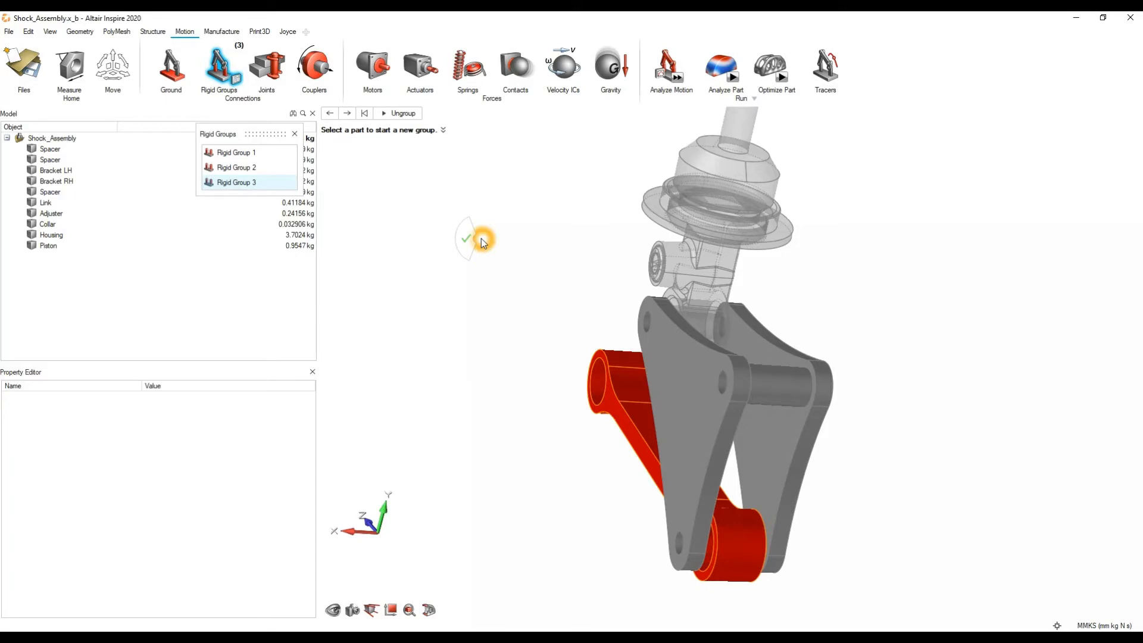
click(482, 241)
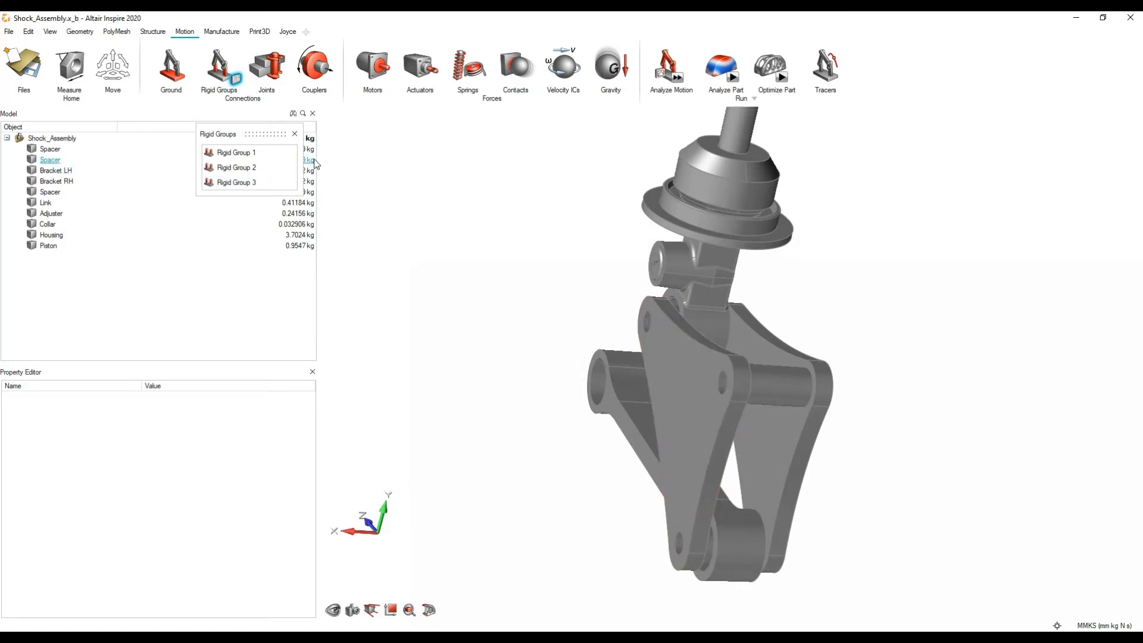
click(295, 133)
Step: Start the Joints tool on the whole assembly and examine the detected features at the bracket corners
middle_drag(520, 397, 599, 399)
scroll(599, 395, down, 4)
mouse_move(524, 426)
middle_down()
mouse_move(530, 451)
mouse_move(535, 420)
middle_up()
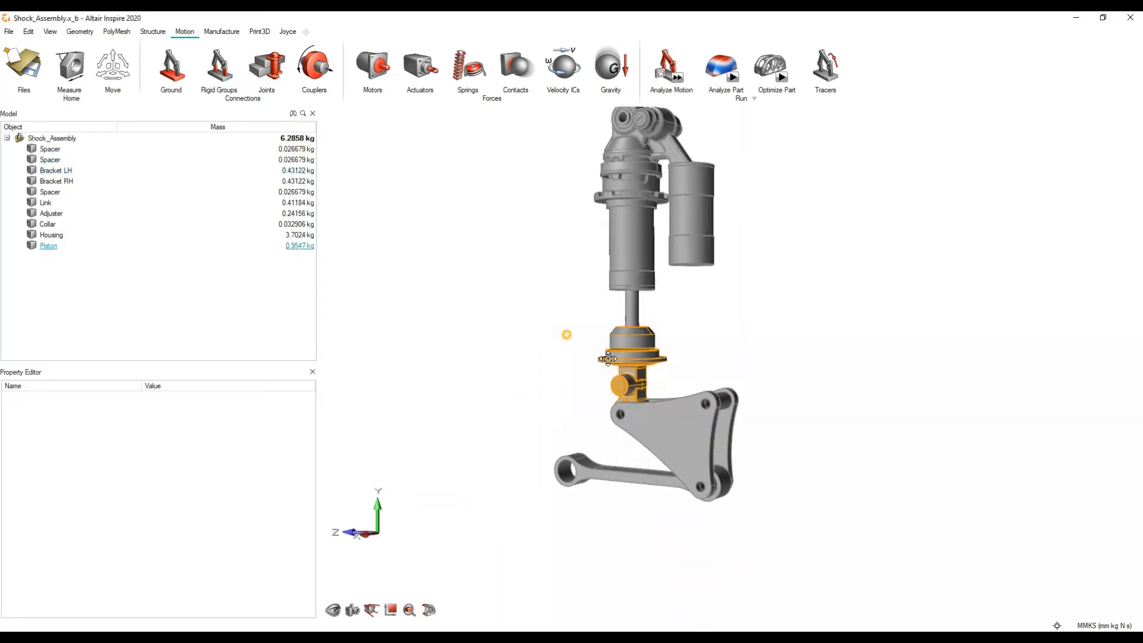
right_drag(566, 333, 660, 384)
scroll(747, 355, down, 2)
middle_drag(774, 334, 758, 375)
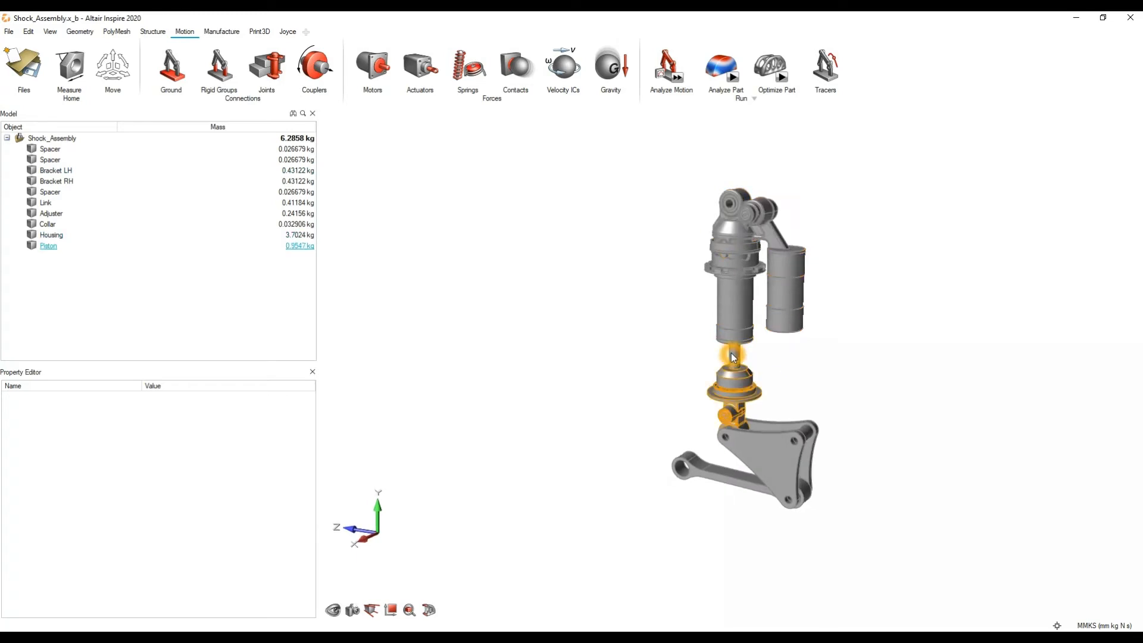
click(268, 70)
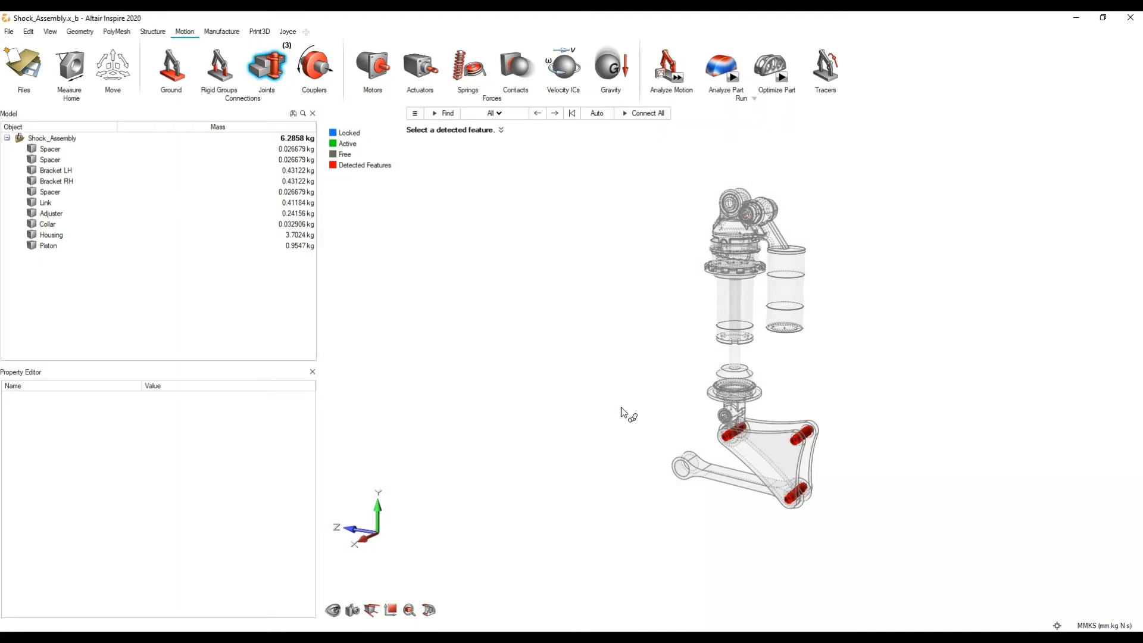
scroll(753, 460, up, 4)
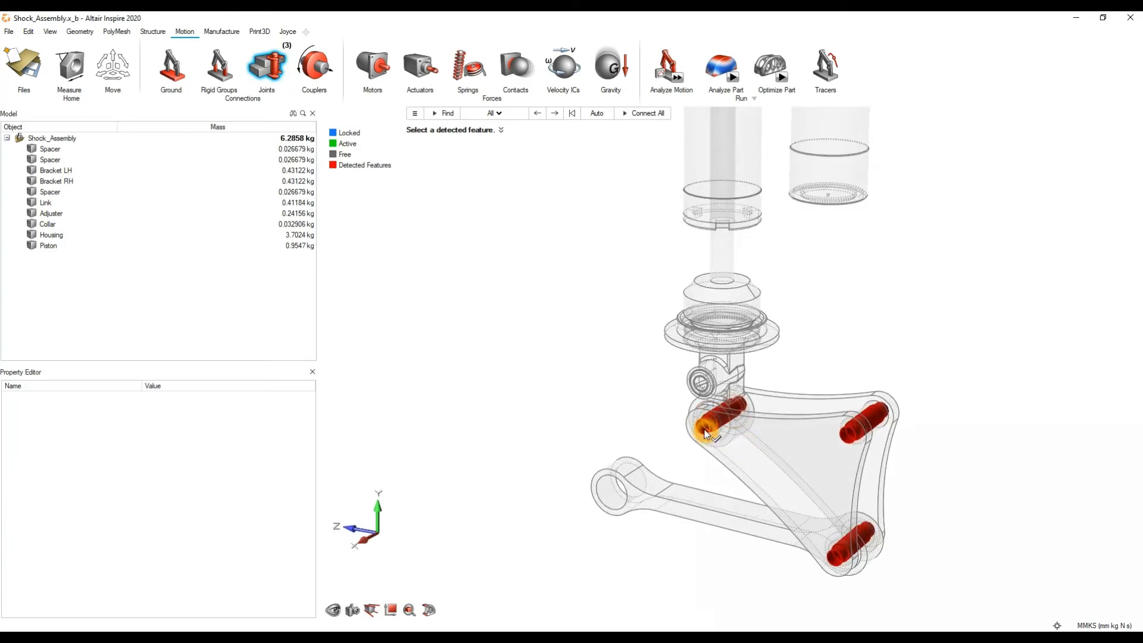
scroll(629, 405, down, 3)
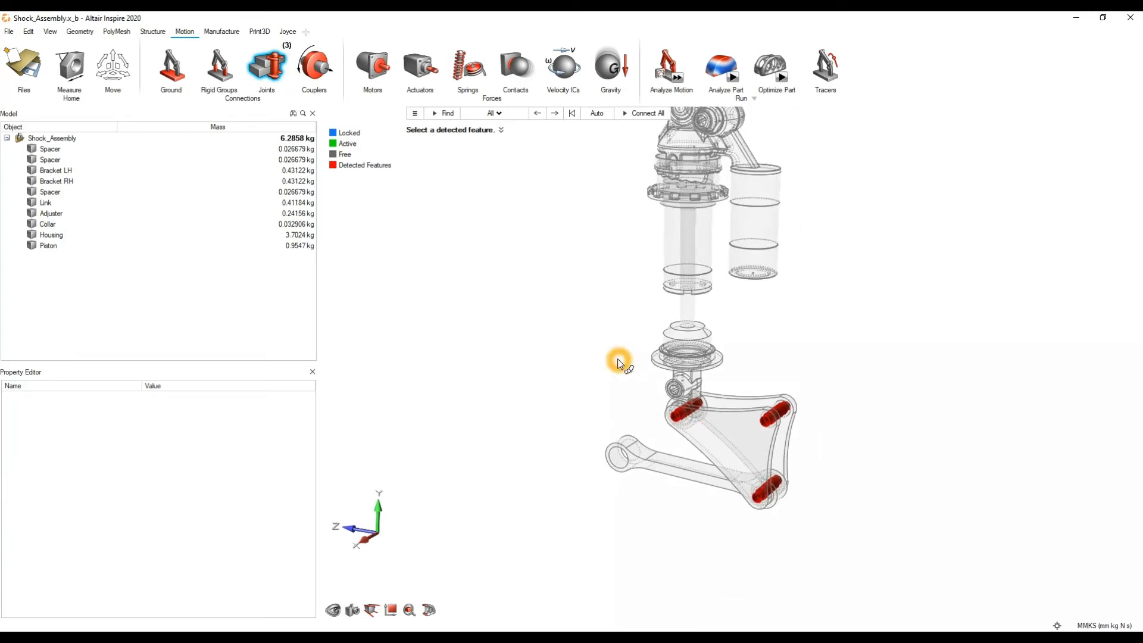
Step: Limit the joint feature search to Aligned Holes and find the matching features
click(498, 114)
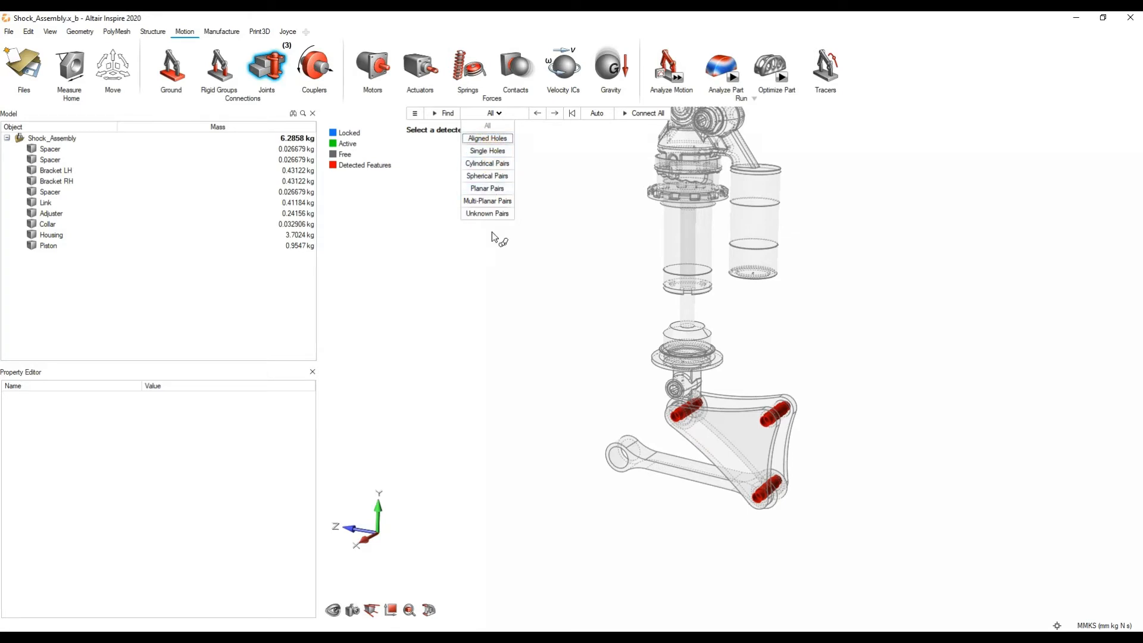
click(487, 138)
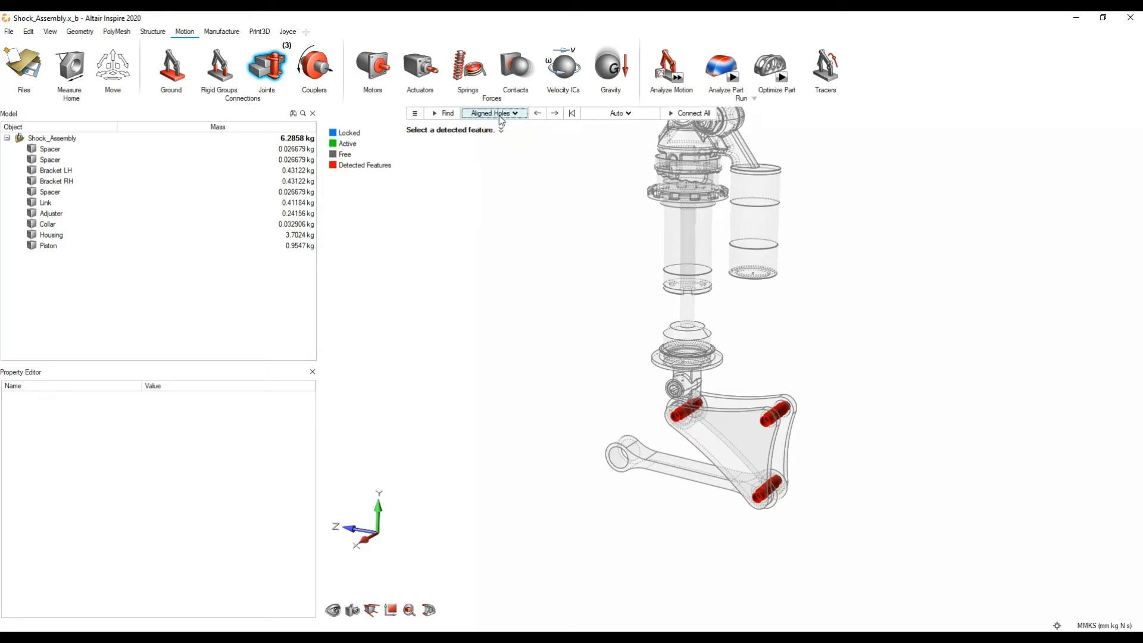
click(444, 113)
scroll(681, 412, up, 1)
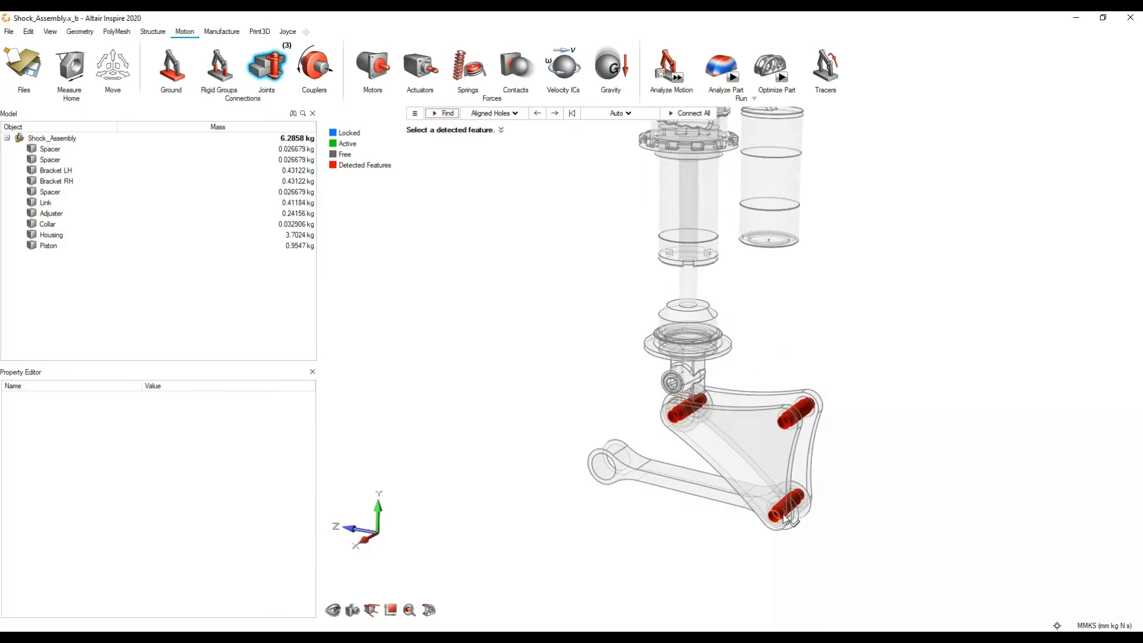
Step: Connect all the detected aligned holes at the three bracket corners with automatic joints
scroll(774, 411, up, 6)
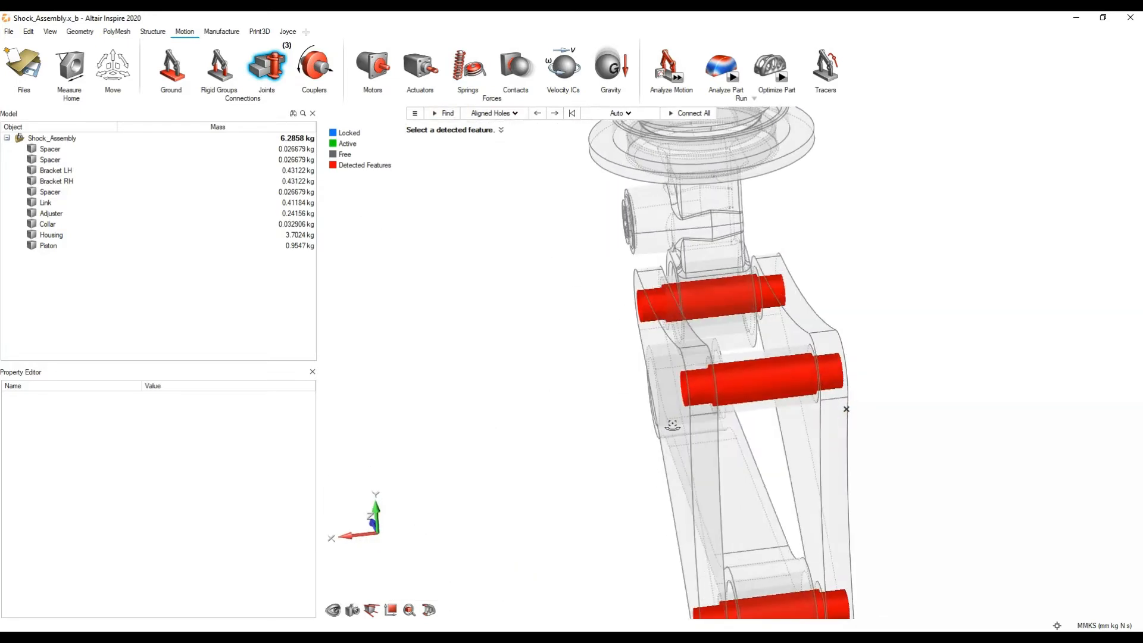
scroll(792, 411, down, 5)
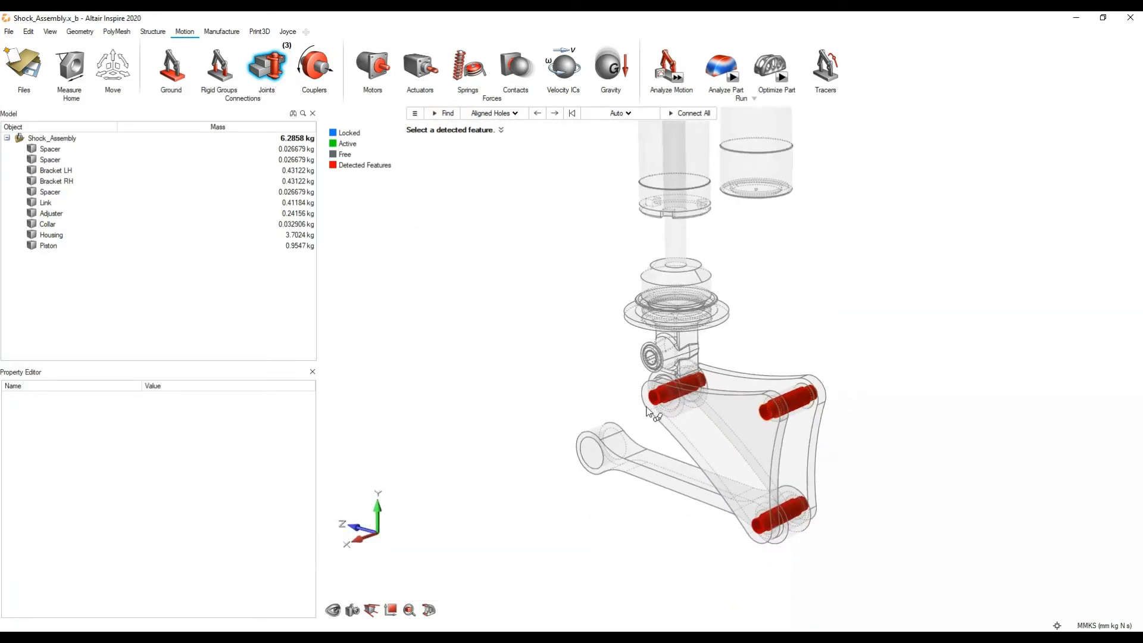
click(697, 113)
scroll(766, 212, down, 3)
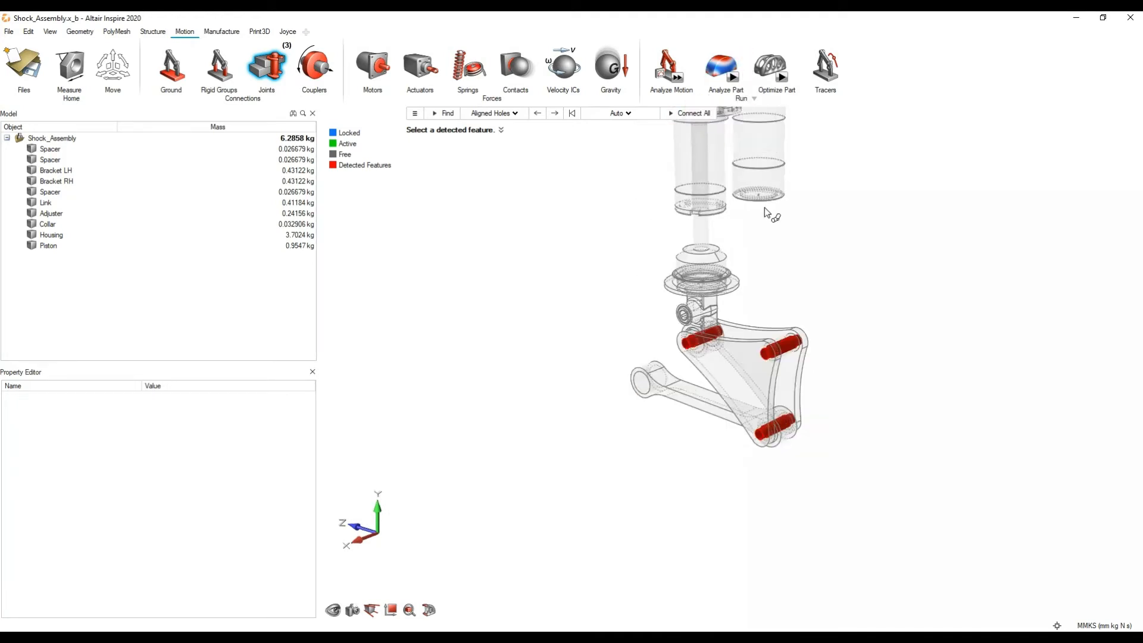
right_drag(764, 212, 743, 272)
click(688, 113)
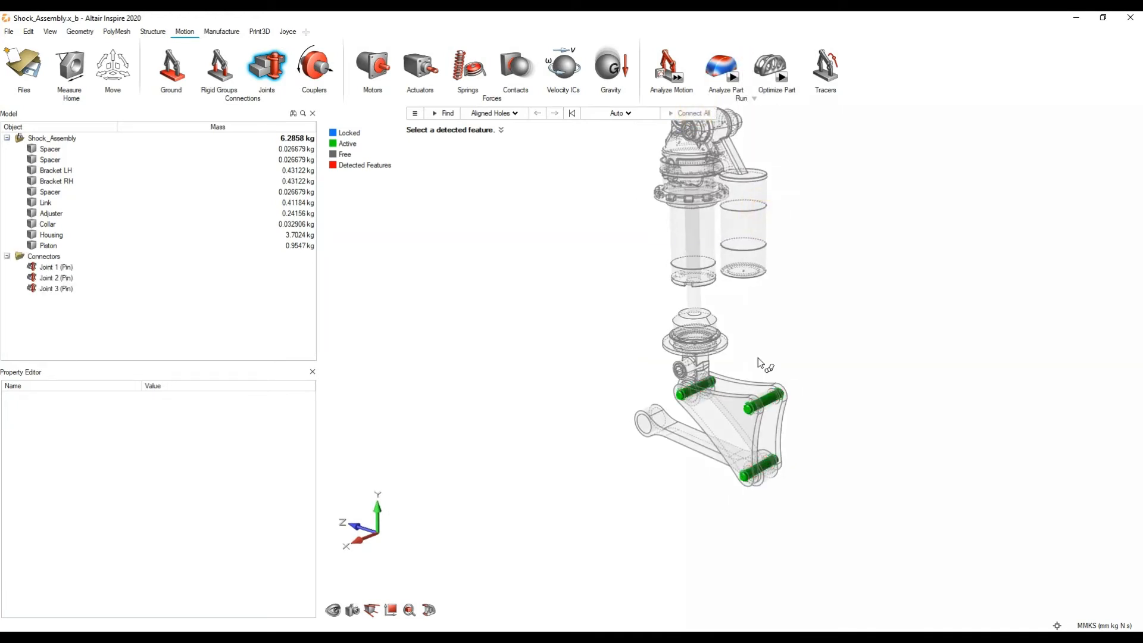
Step: Inspect the new pin joints at the bracket corners and switch the joint feature search to Single Holes
scroll(715, 425, up, 2)
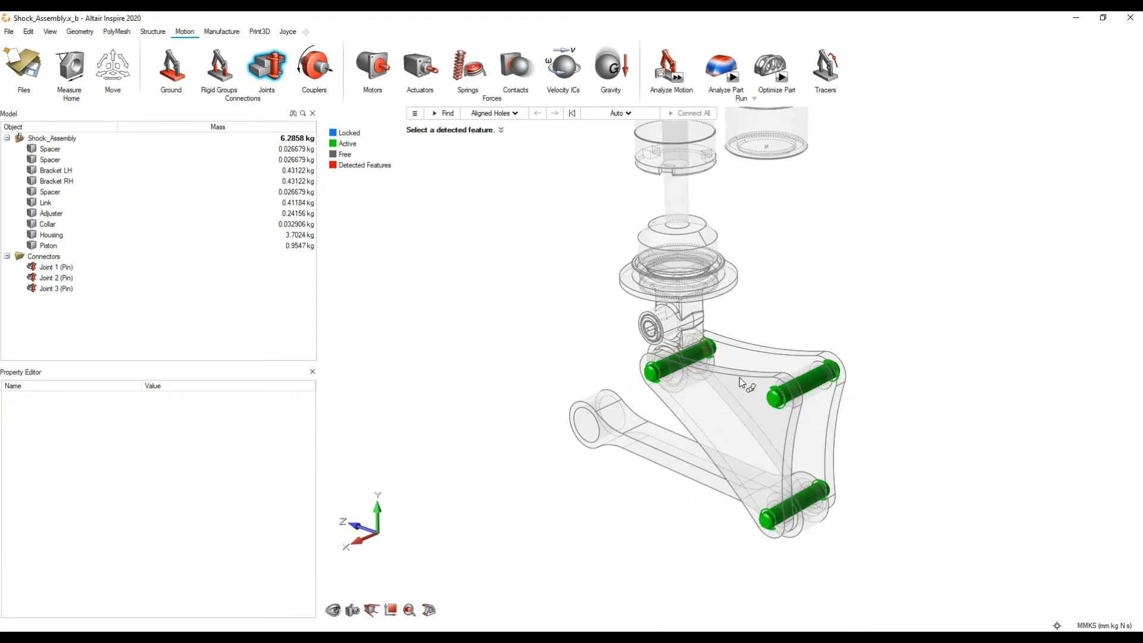
scroll(741, 375, up, 2)
click(857, 401)
middle_drag(857, 401, 789, 399)
scroll(746, 384, down, 4)
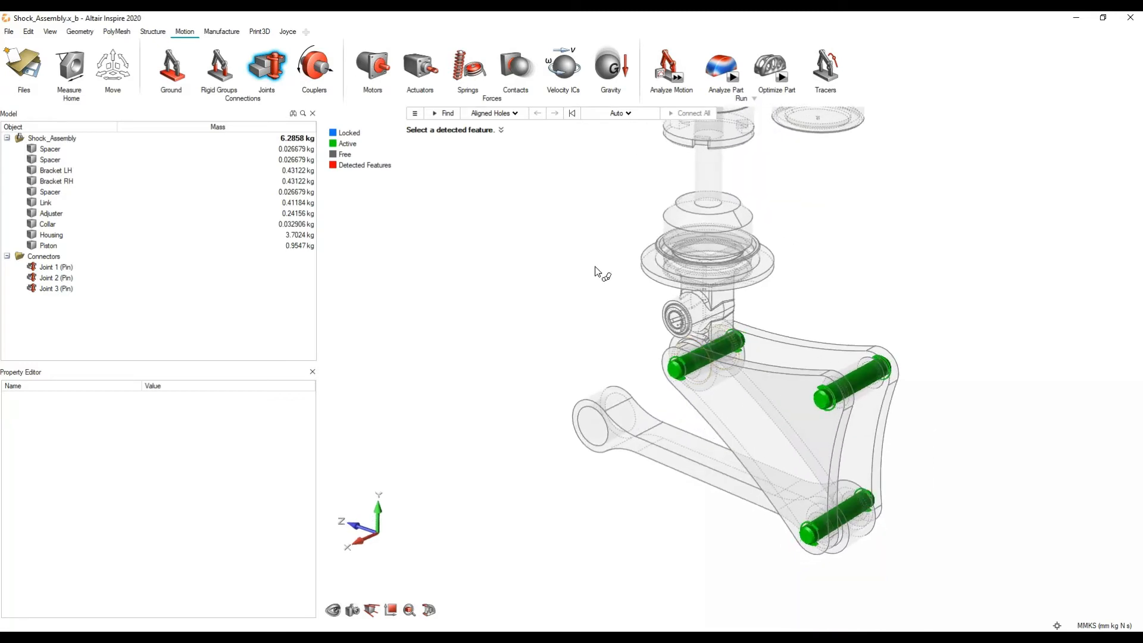
click(513, 114)
click(496, 151)
scroll(556, 324, down, 3)
scroll(547, 401, down, 3)
Step: Connect the detected single holes at the housing's upper eye and the link's free end with grounded pins, and leave the Joints tool
middle_drag(550, 403, 615, 346)
scroll(577, 315, up, 2)
right_drag(573, 320, 632, 294)
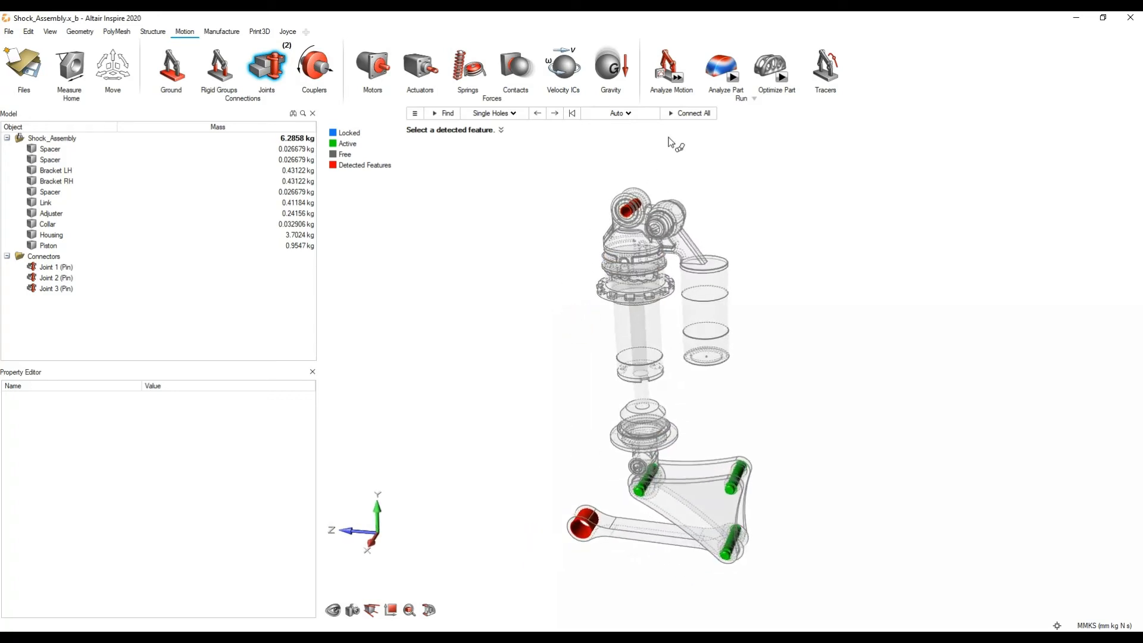
click(686, 113)
middle_drag(704, 484, 701, 460)
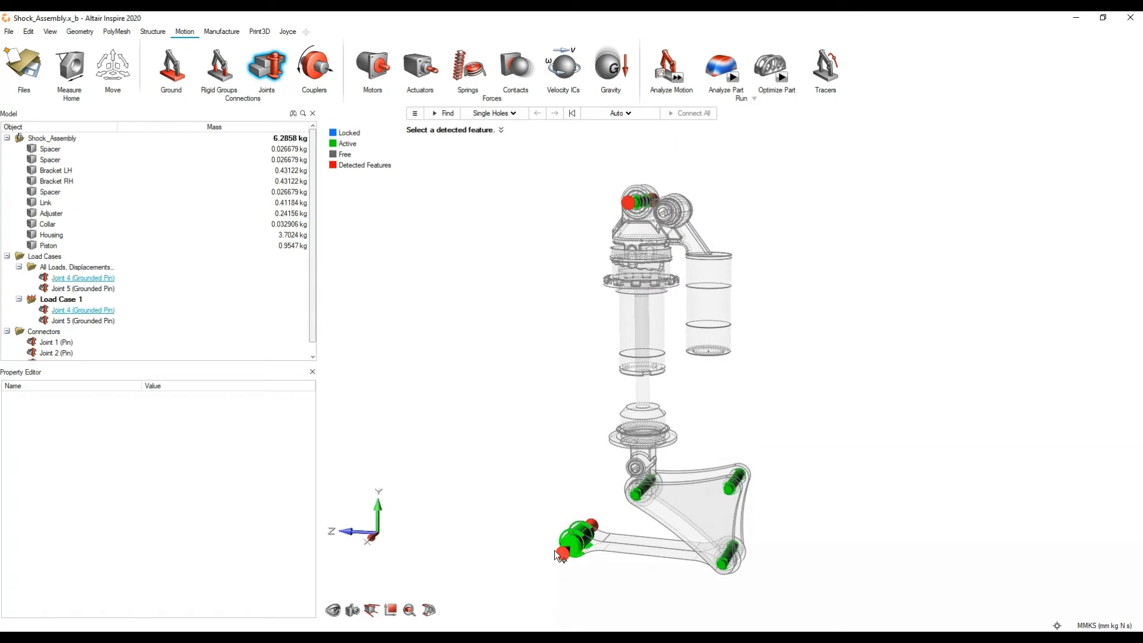
click(647, 202)
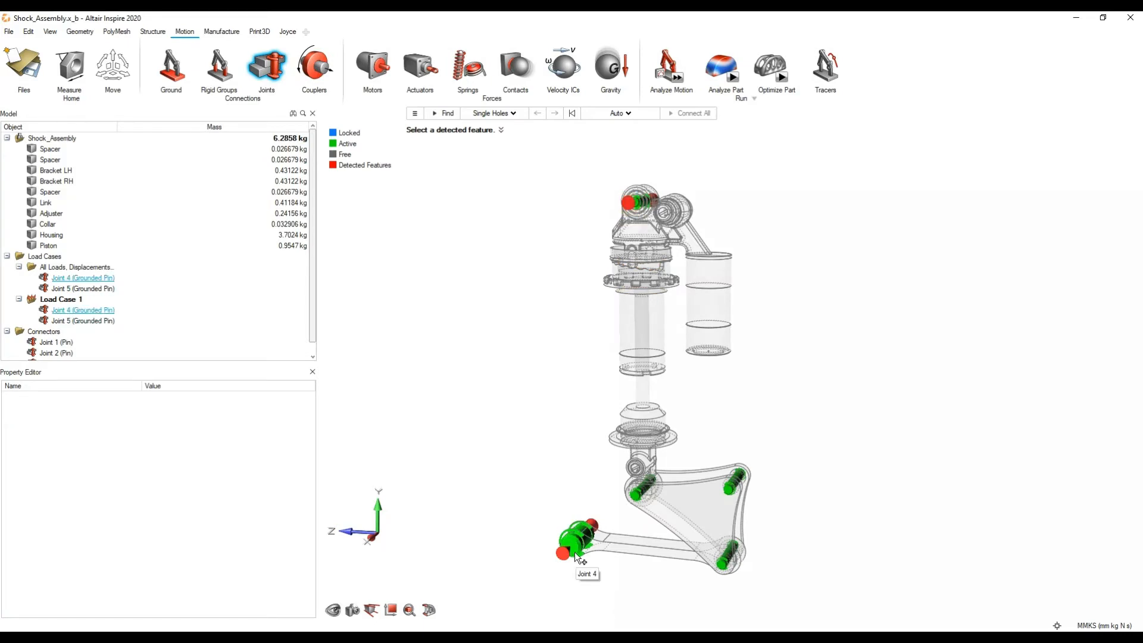
click(846, 347)
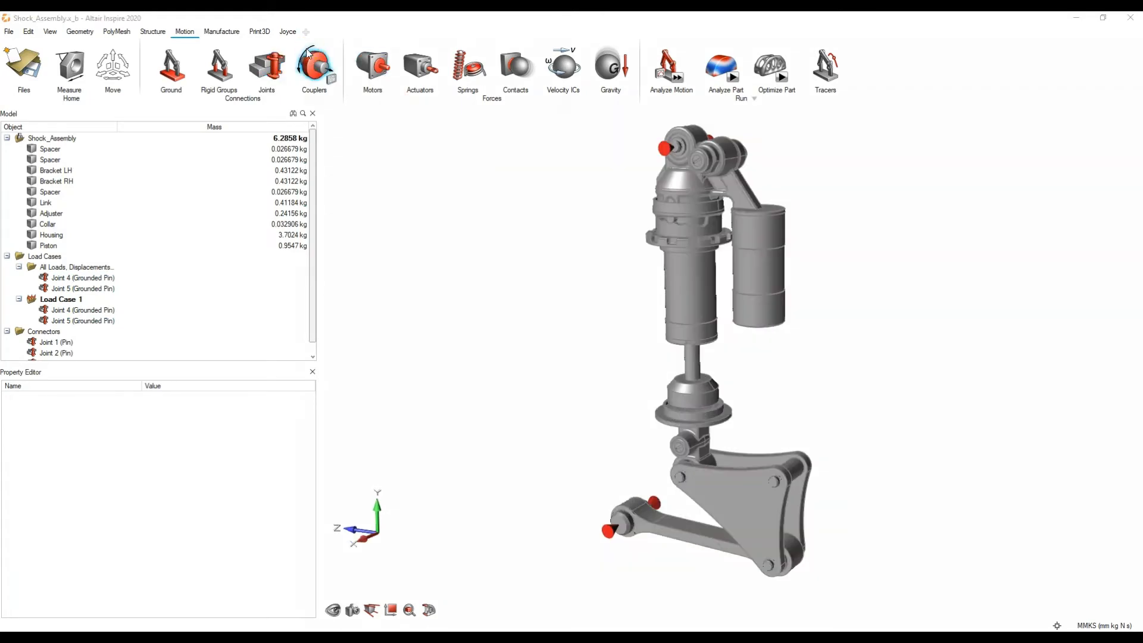
click(311, 63)
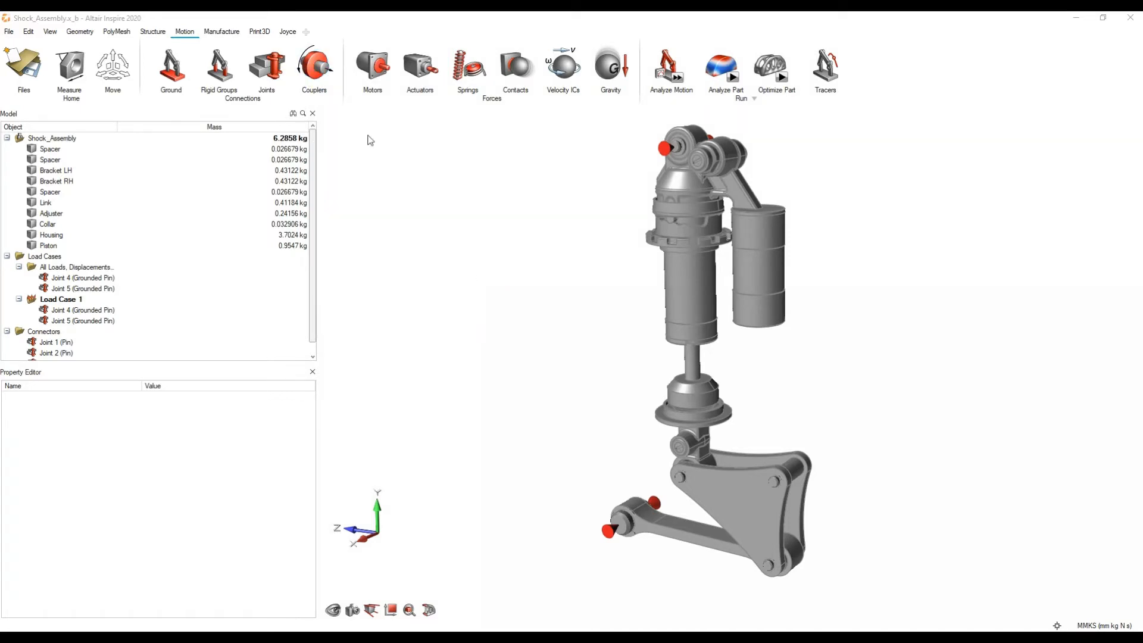
click(375, 72)
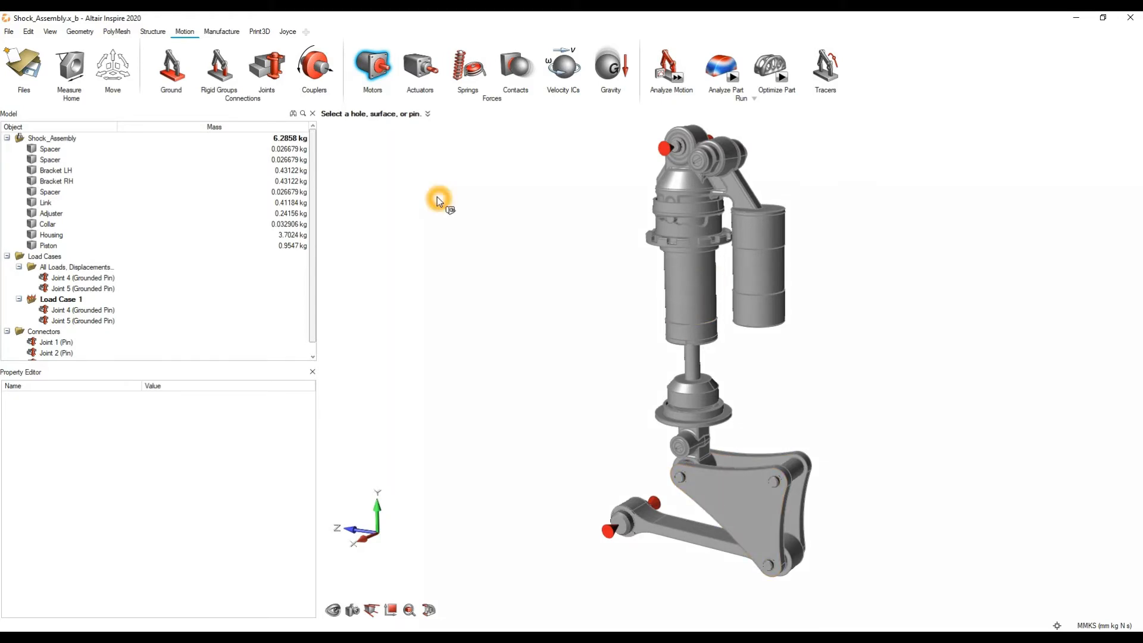
click(381, 76)
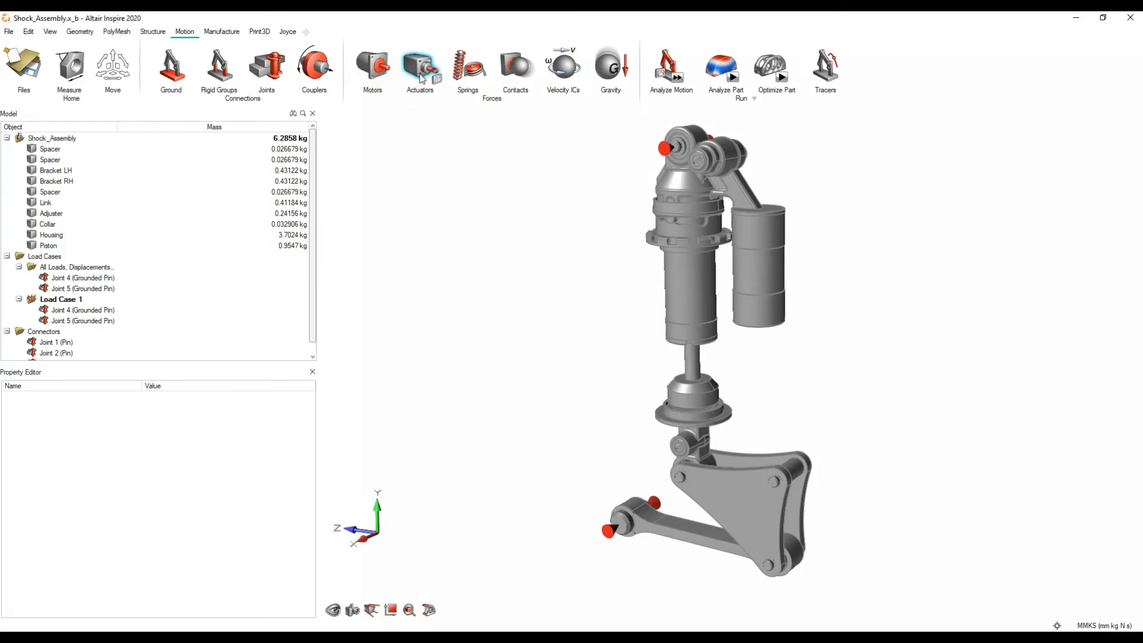
Step: Place an actuator on the cylindrical face of the spacer between the brackets' upper outer corners, positioning both its shaft and base
click(420, 78)
middle_drag(824, 441, 830, 372)
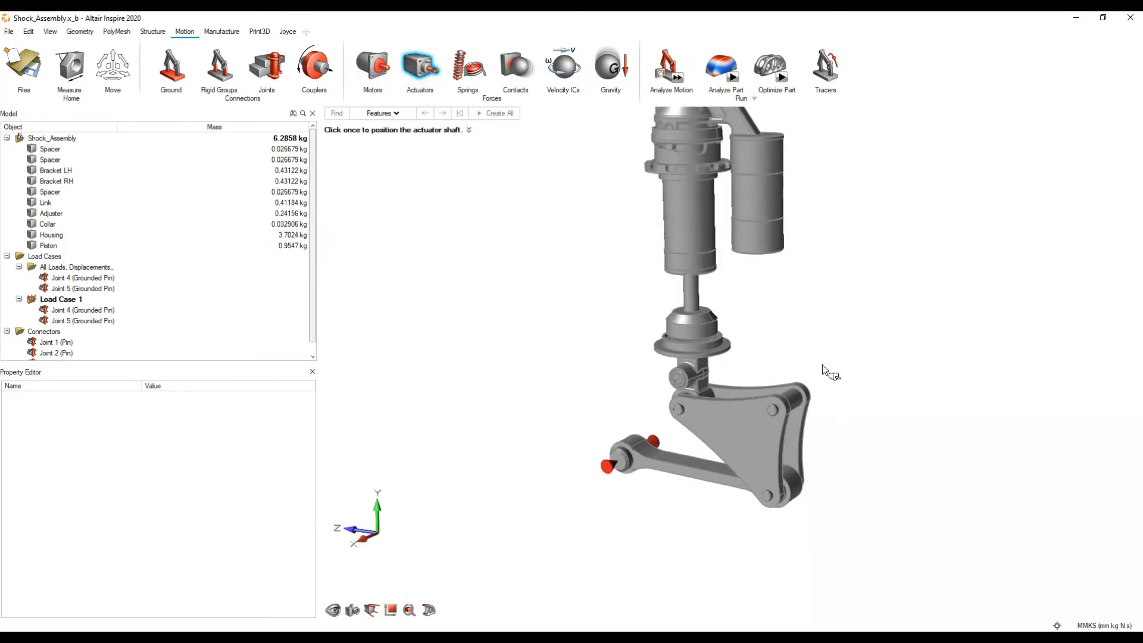
scroll(822, 365, up, 4)
right_drag(822, 365, 879, 310)
scroll(879, 309, down, 3)
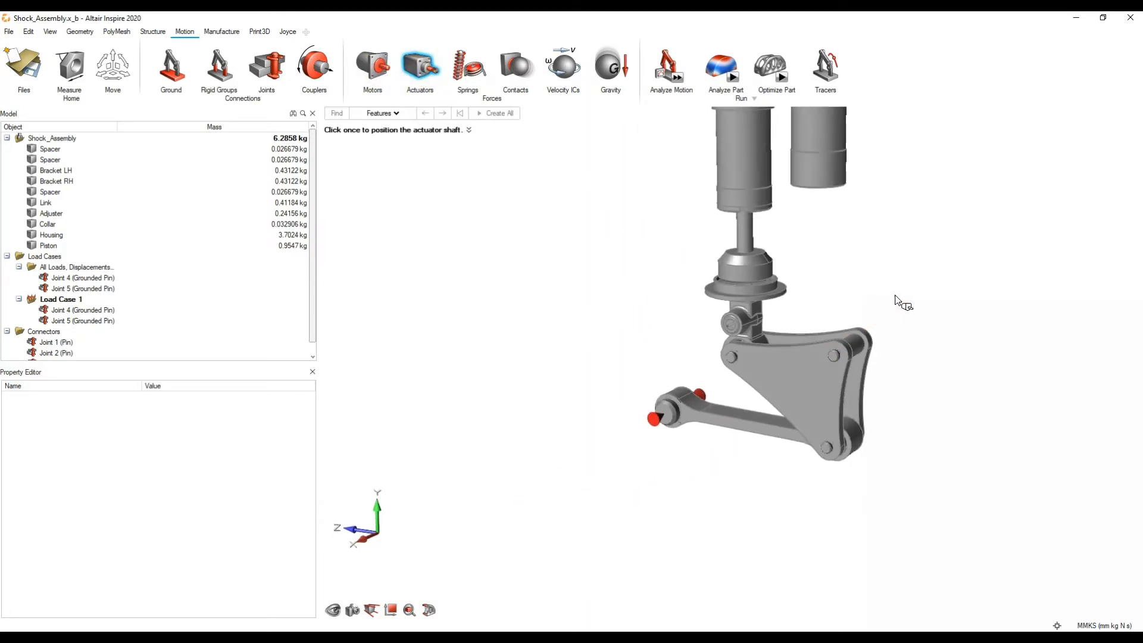
middle_drag(894, 296, 862, 334)
right_drag(849, 294, 822, 374)
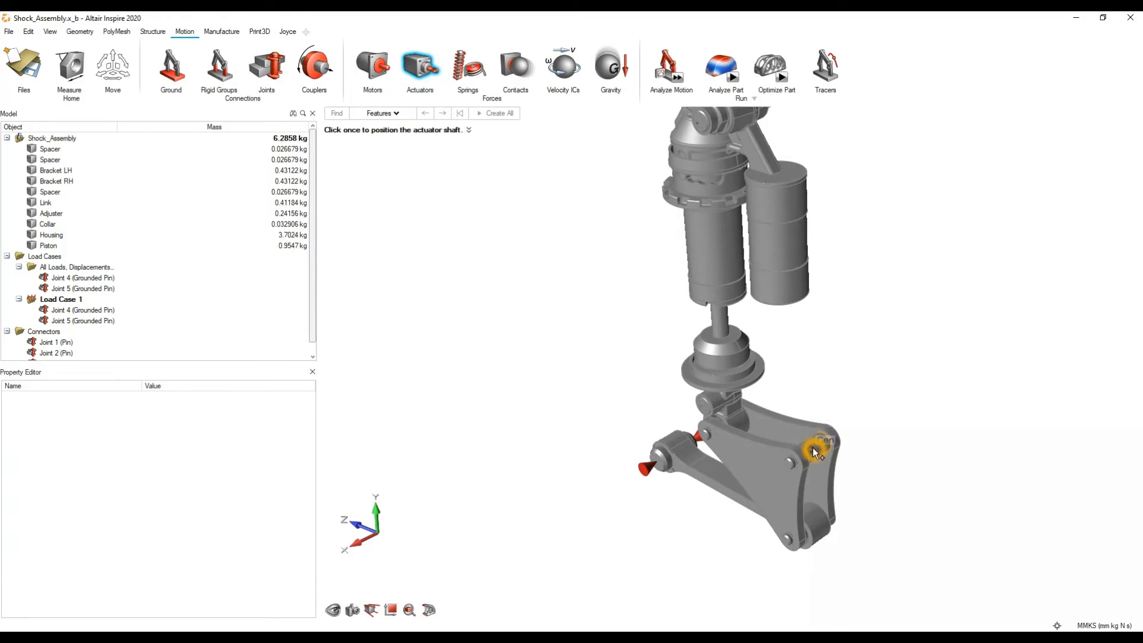
scroll(812, 448, up, 2)
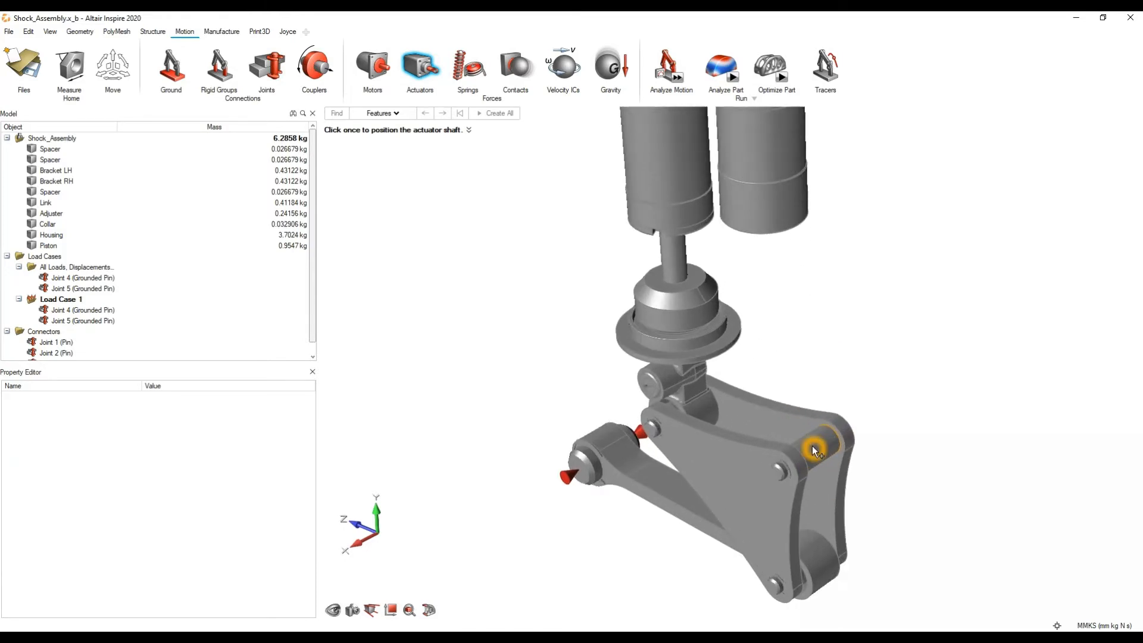
scroll(812, 446, up, 1)
middle_drag(828, 432, 837, 442)
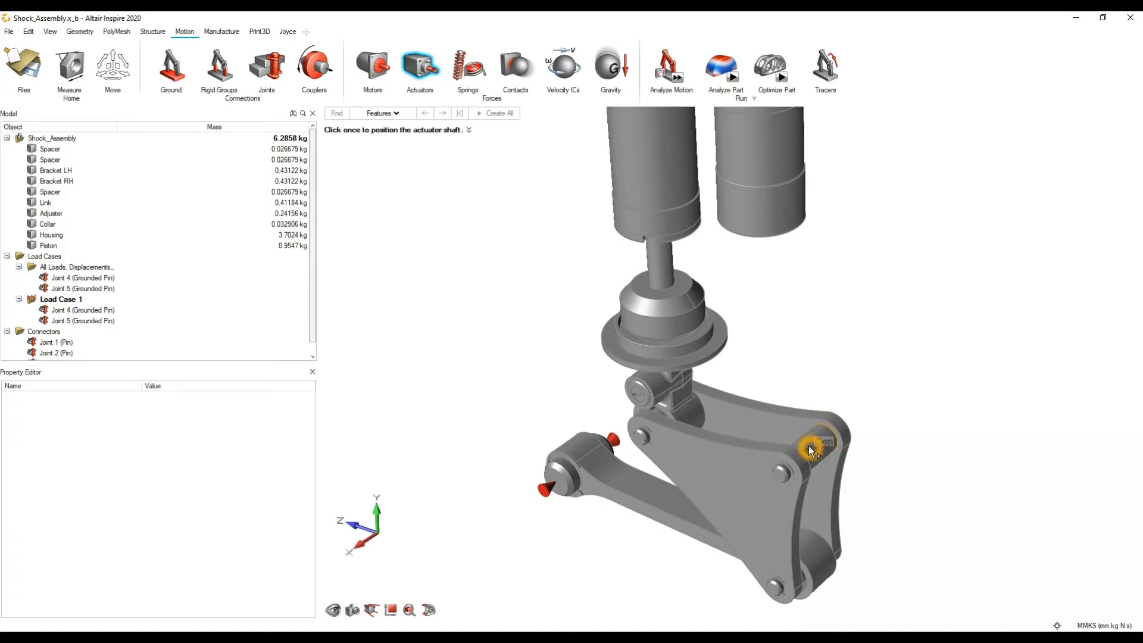
click(808, 445)
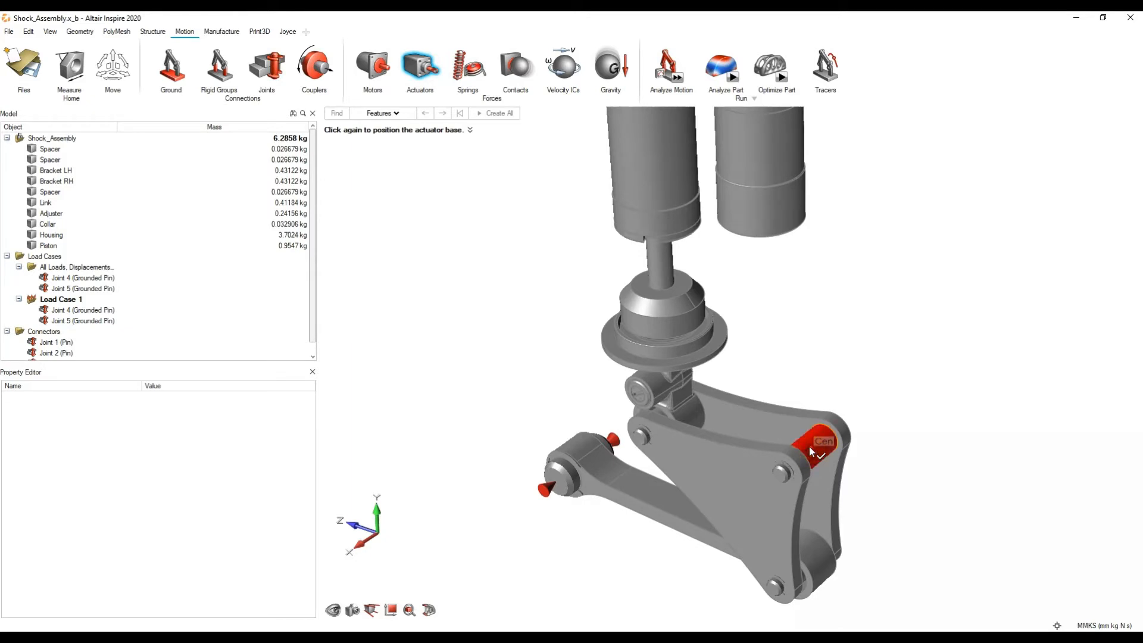
click(809, 446)
Step: Rotate the actuator 60 degrees about the X axis with the Move tool
middle_drag(907, 432, 856, 423)
scroll(812, 428, down, 3)
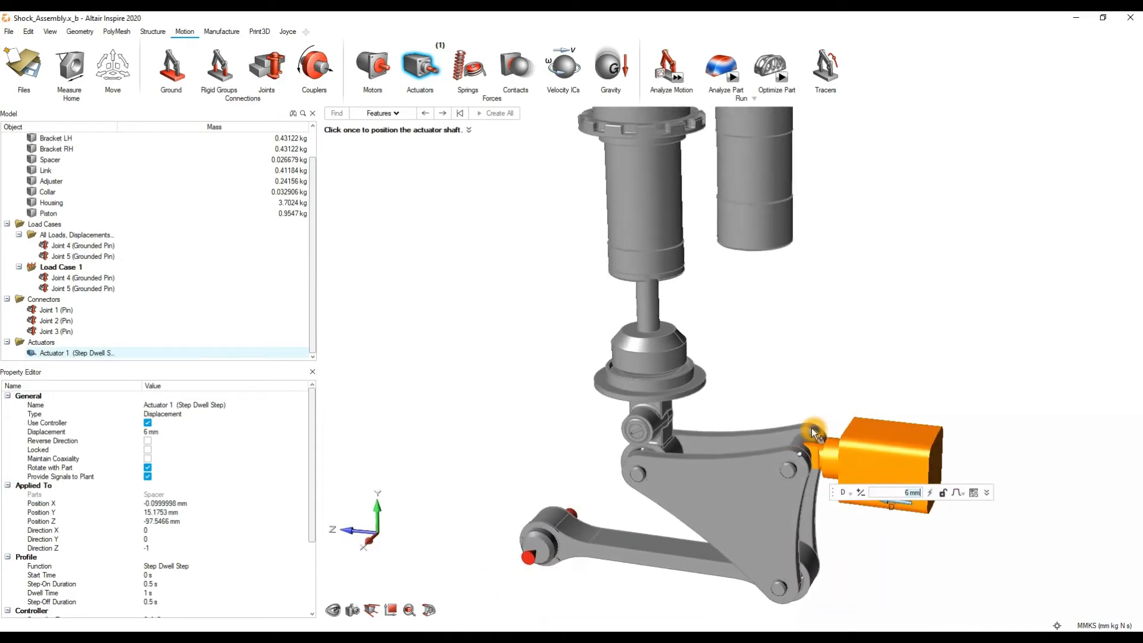
click(990, 491)
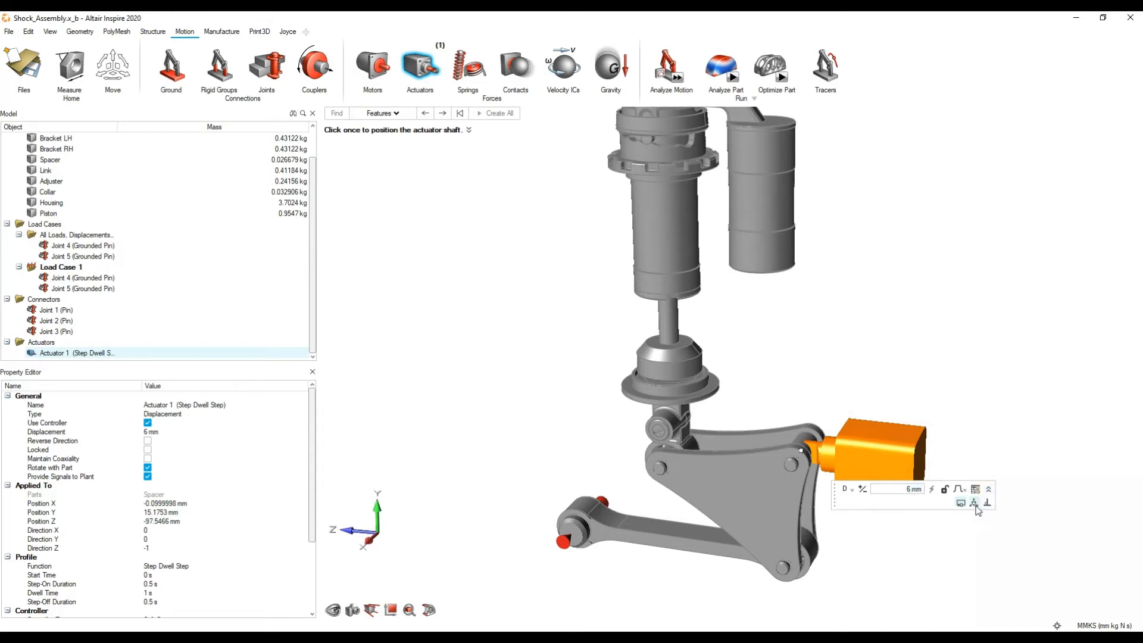
click(977, 506)
click(832, 489)
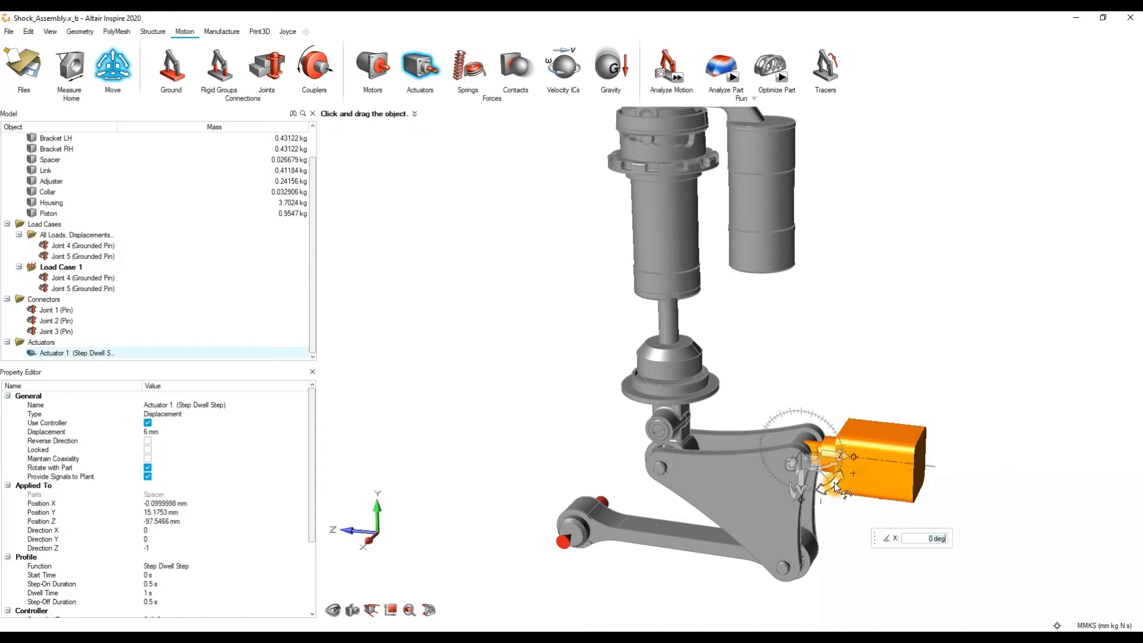
middle_drag(783, 511, 781, 521)
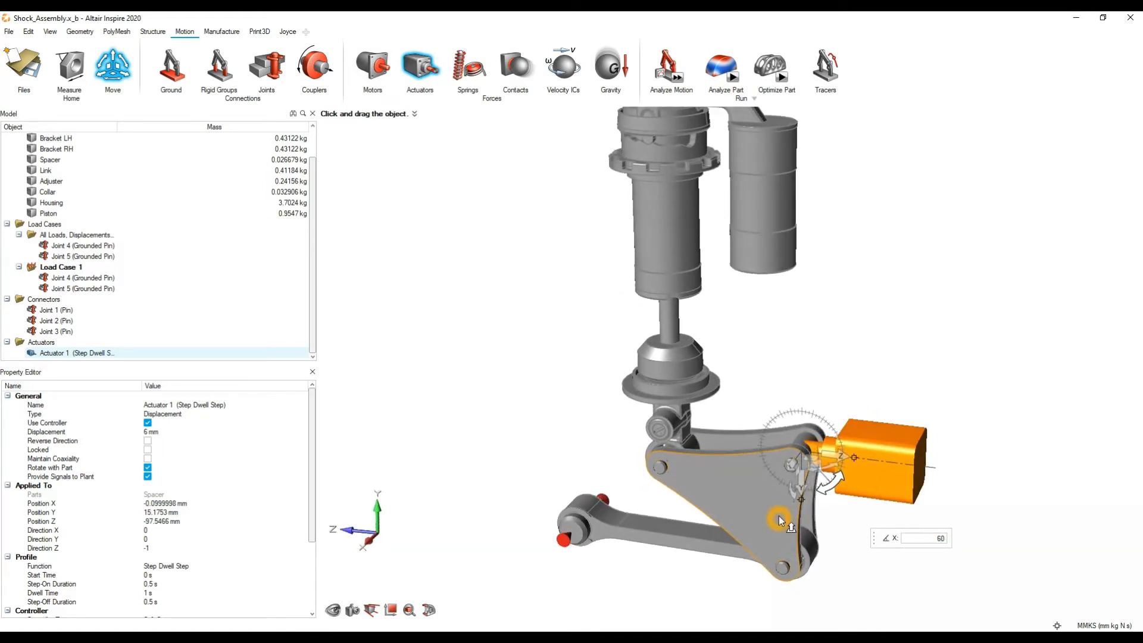
text(60)
key(Return)
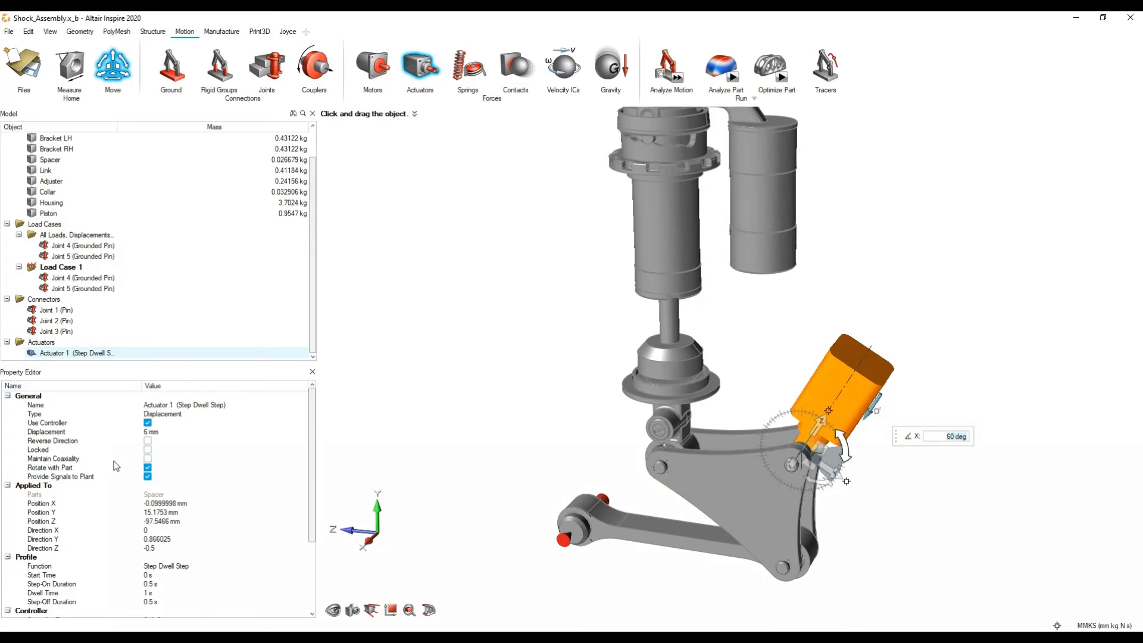
Step: Enable Maintain Coaxiality for the actuator and leave the Move tool
click(147, 468)
click(149, 466)
click(148, 459)
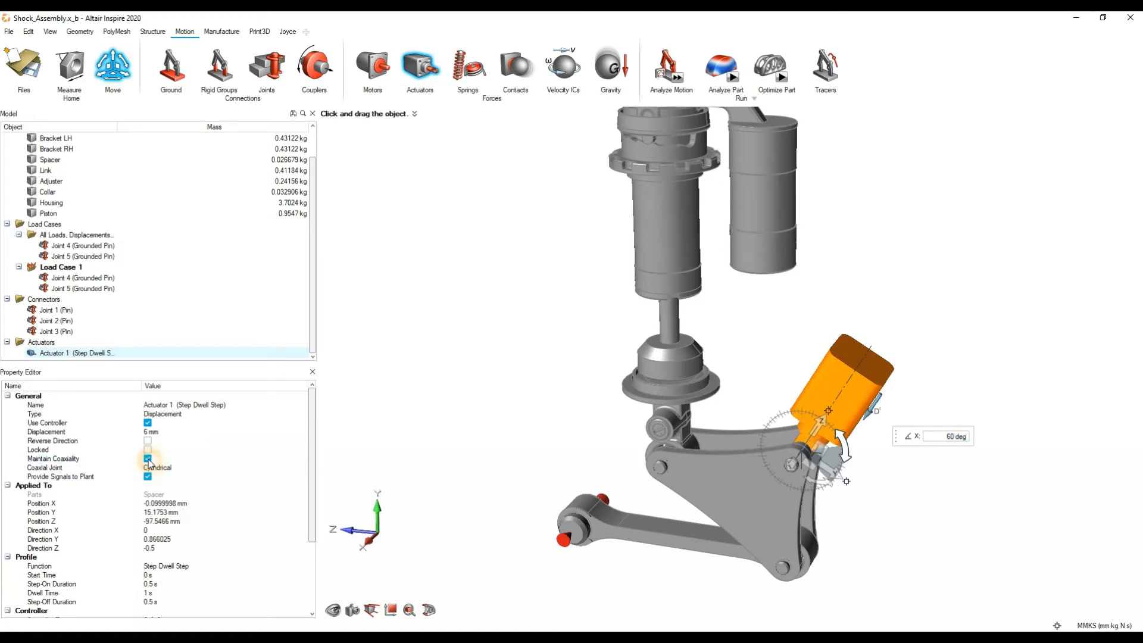
click(881, 451)
right_click(881, 452)
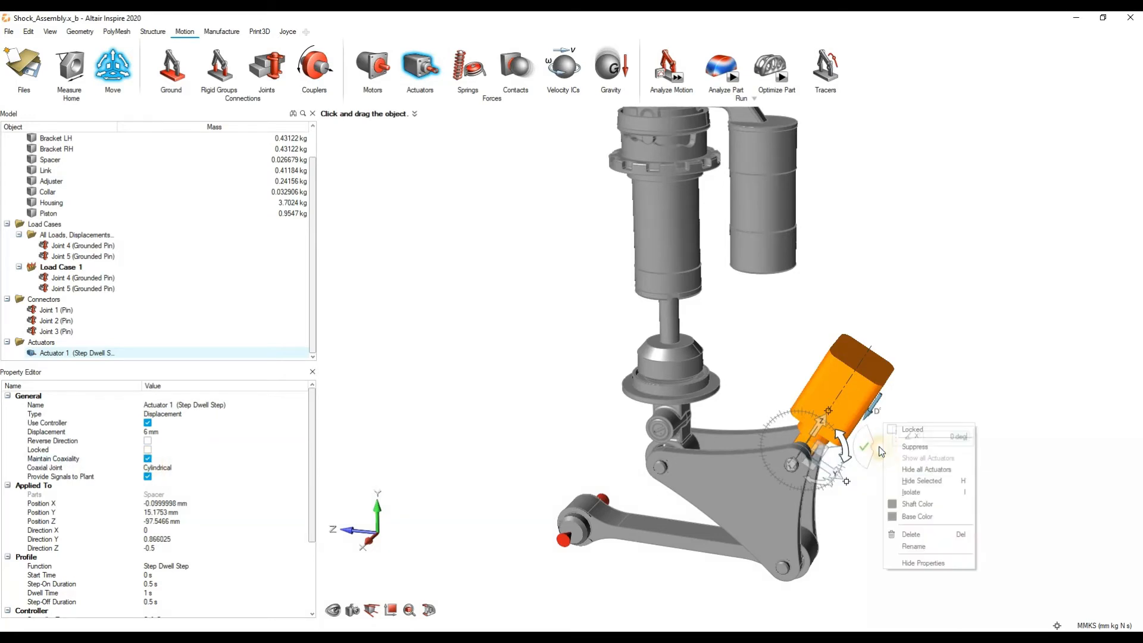
mouse_move(849, 452)
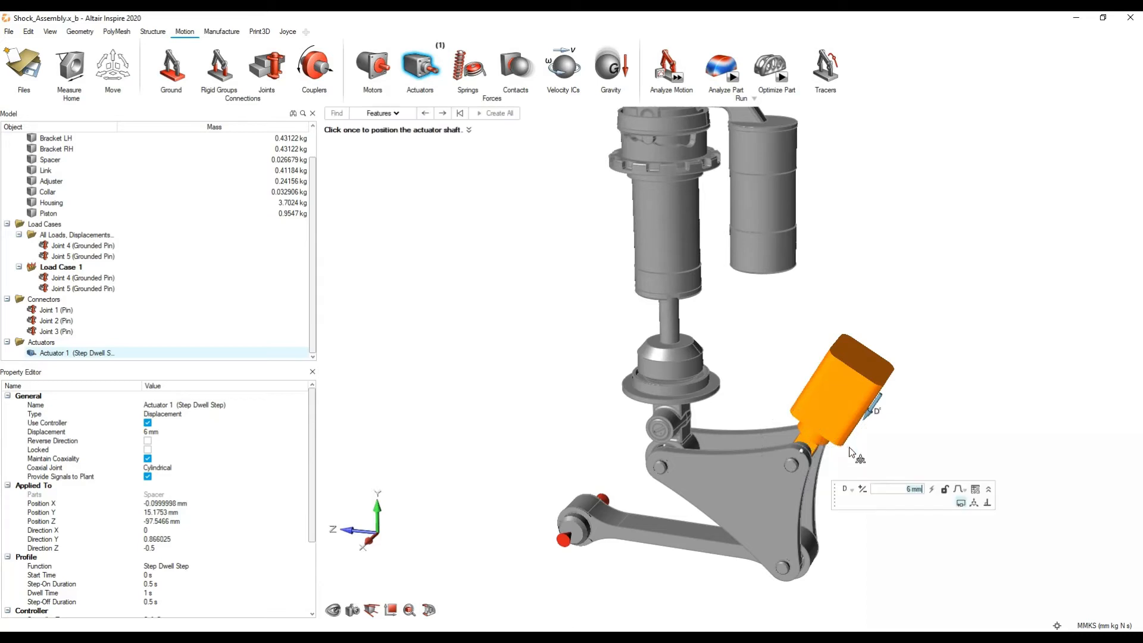
Step: Examine the actuator's displacement setting and its available input types D, V, A and F
click(891, 494)
click(888, 489)
click(901, 497)
click(891, 505)
click(899, 514)
click(832, 423)
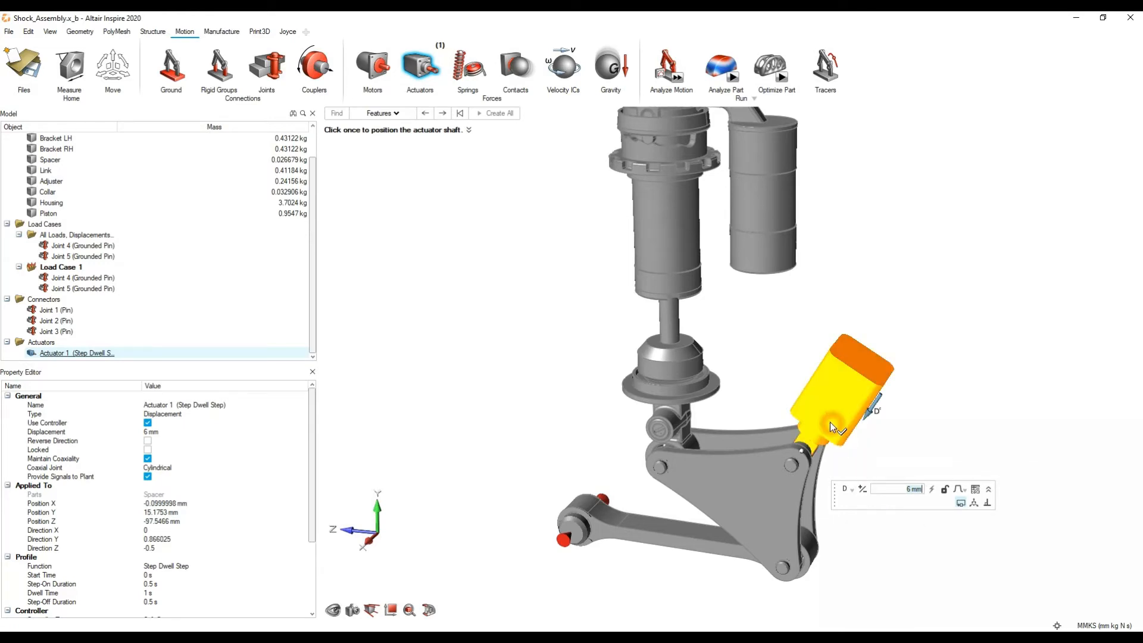
scroll(799, 453, up, 3)
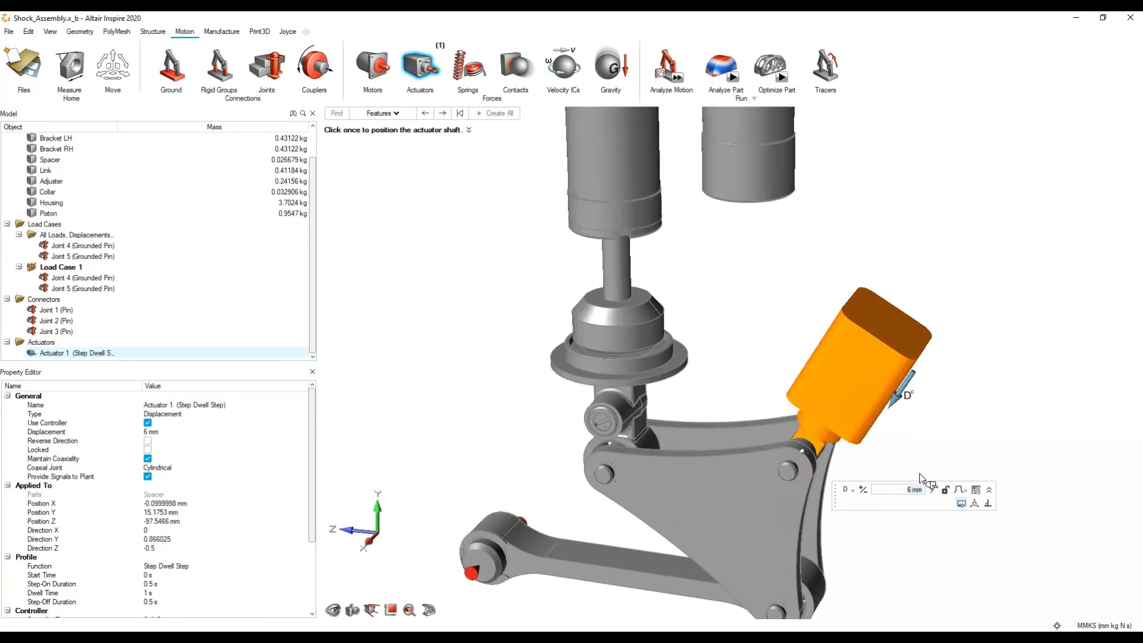
click(931, 491)
click(850, 491)
click(850, 492)
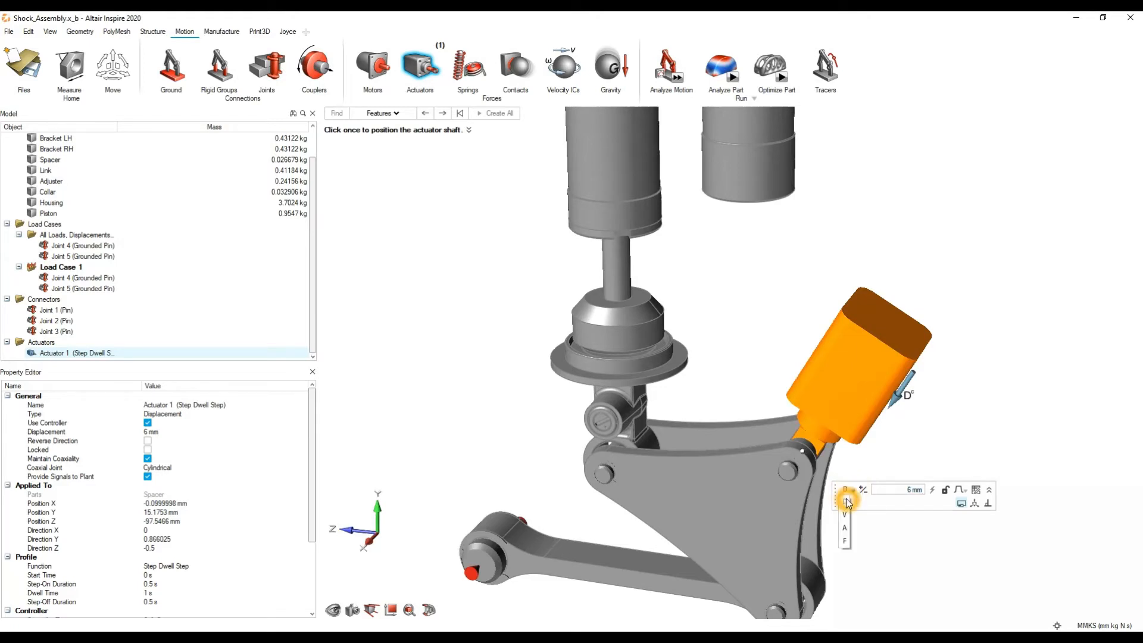
click(926, 505)
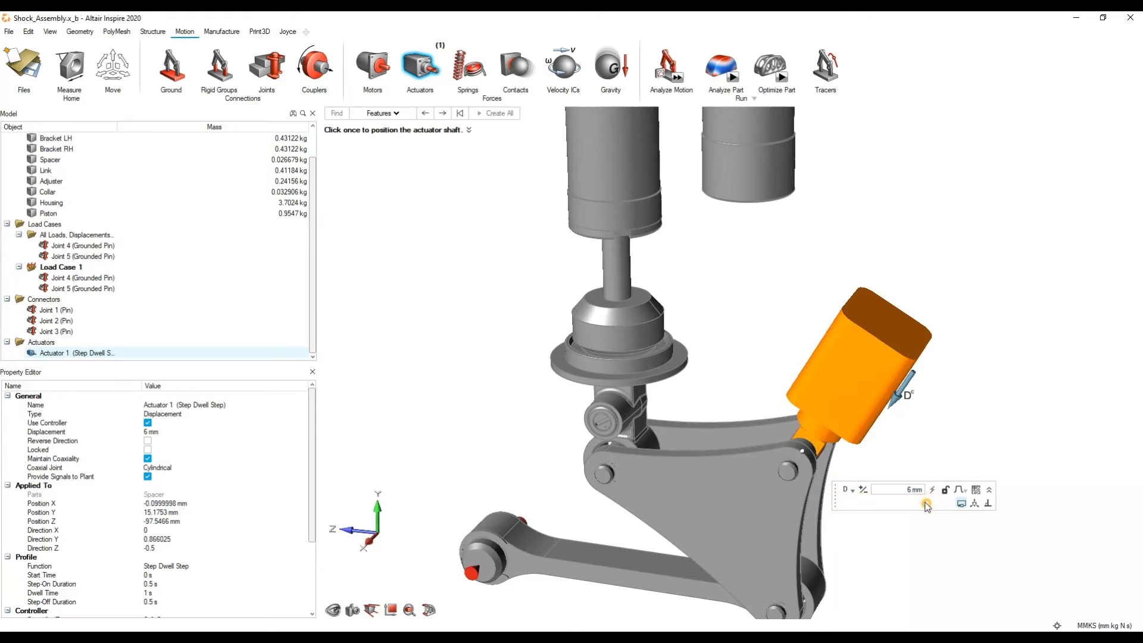
Step: Open the actuator's Profile Editor and change its function to Table
click(977, 491)
click(977, 492)
click(977, 492)
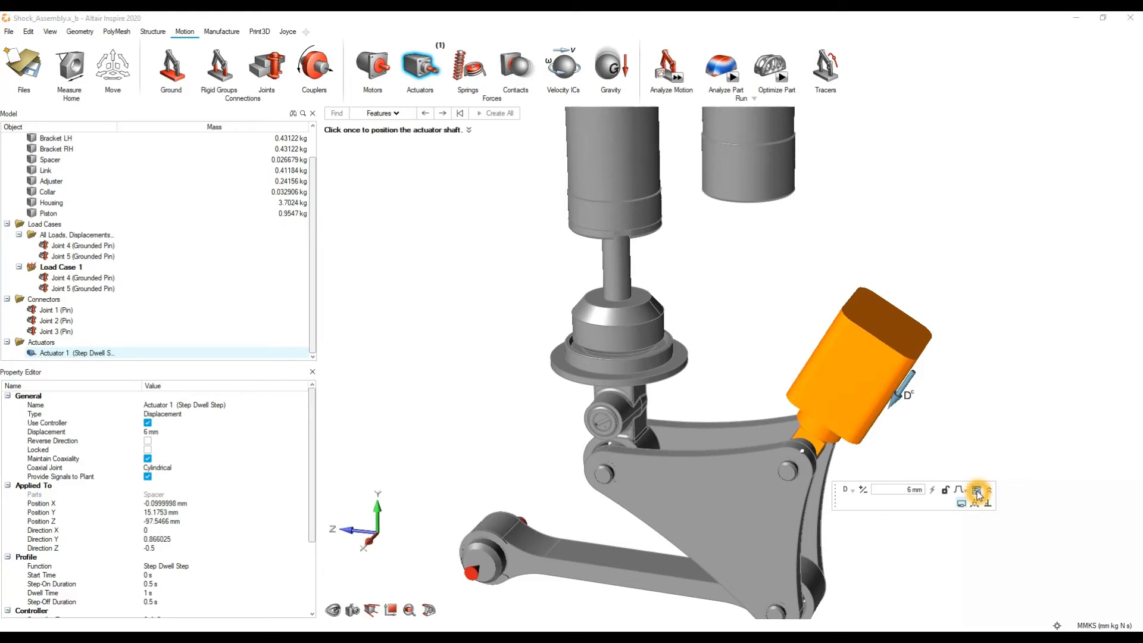
drag(910, 235, 695, 281)
click(652, 340)
click(569, 295)
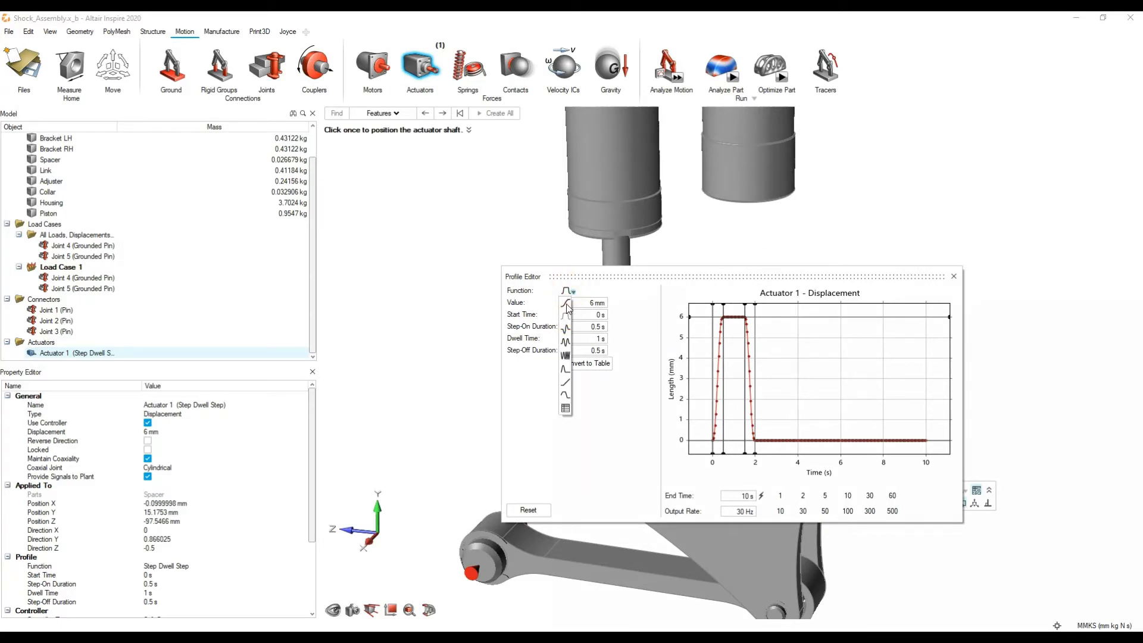
click(567, 306)
click(566, 408)
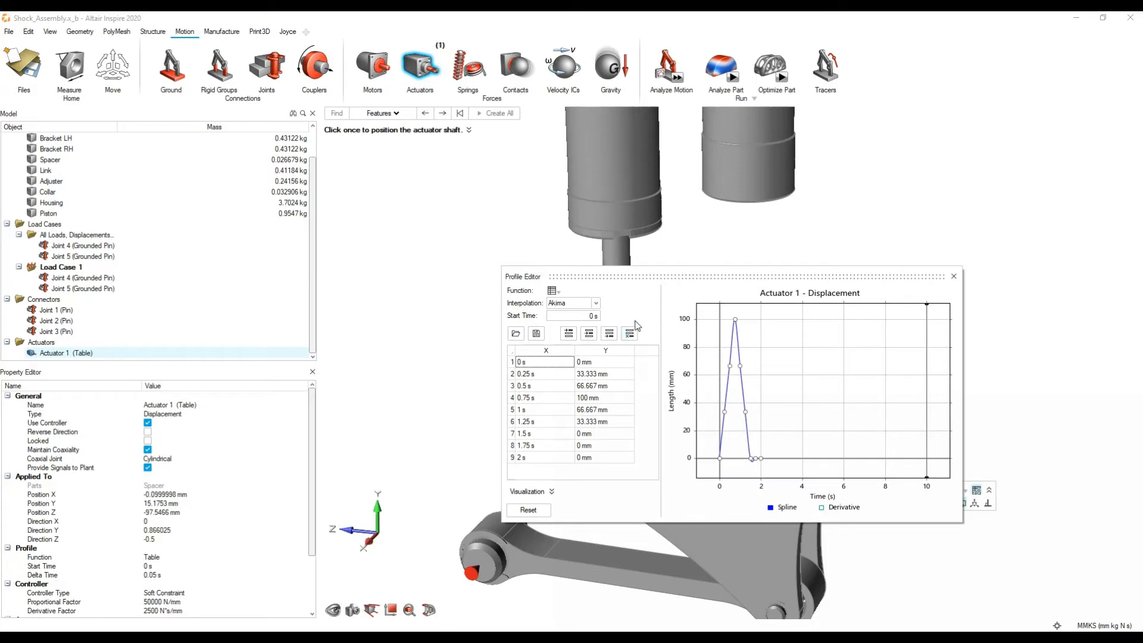
click(635, 320)
click(517, 336)
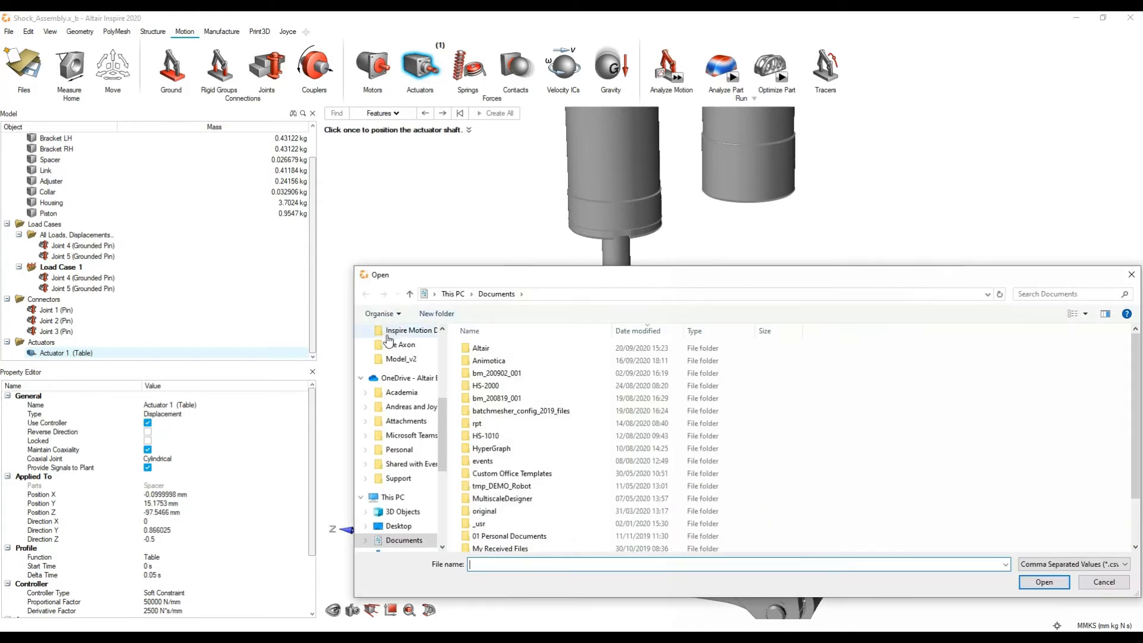
scroll(403, 351, down, 1)
scroll(403, 351, up, 2)
click(377, 359)
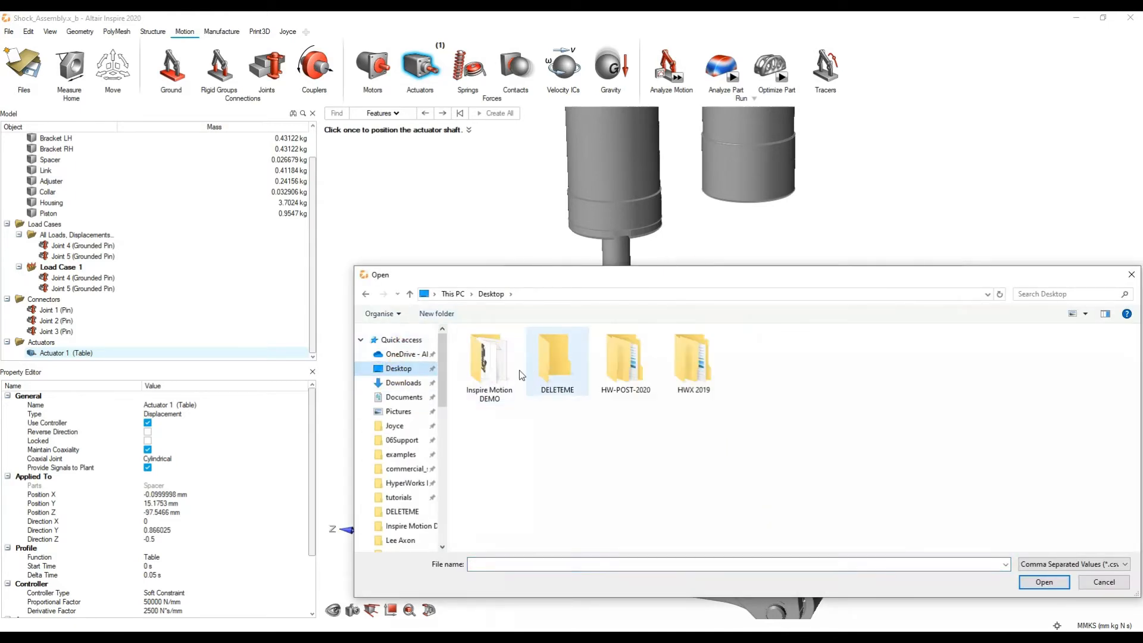
double_click(487, 362)
click(532, 377)
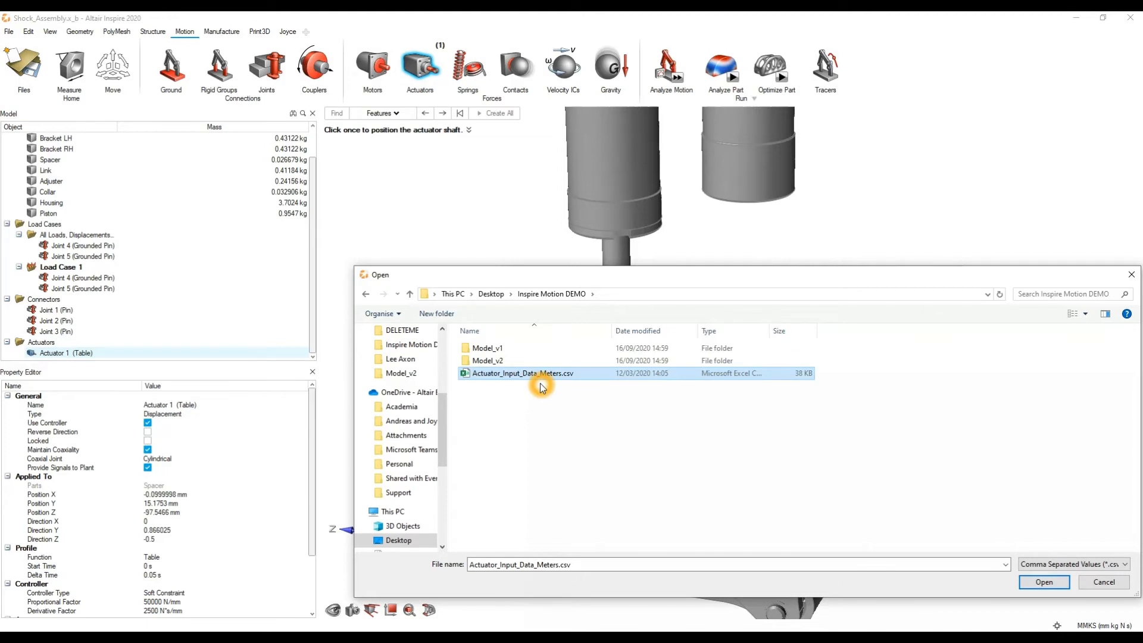
click(1113, 583)
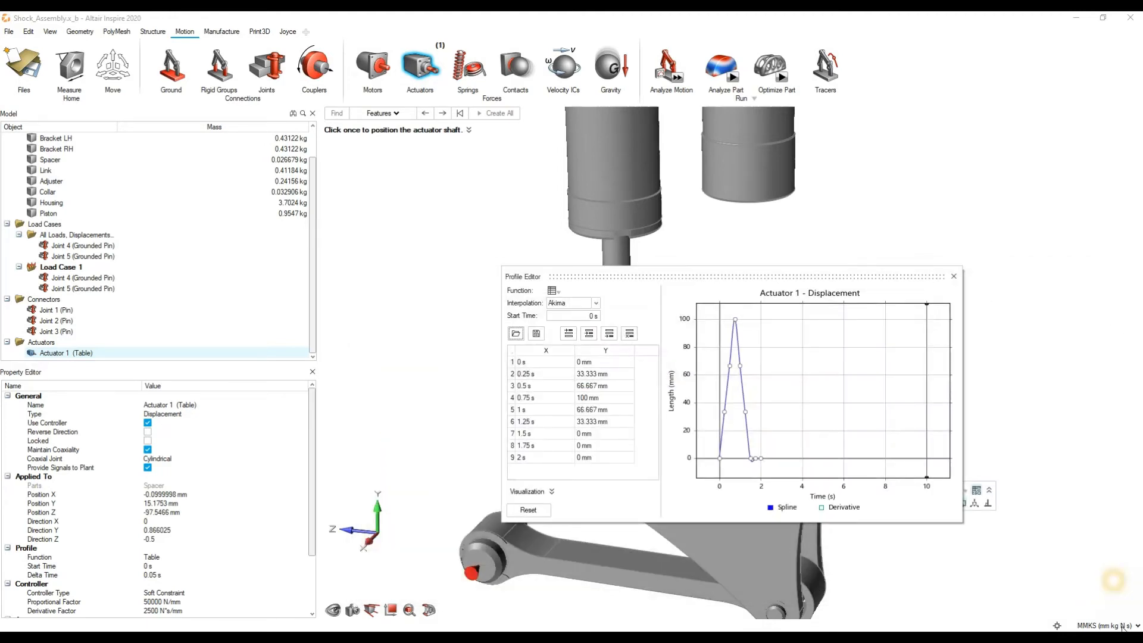
Step: Switch the units to MKS and load Actuator_Input_Data_Meters.csv from the desktop's Inspire Motion DEMO folder into the actuator's profile table
click(1103, 625)
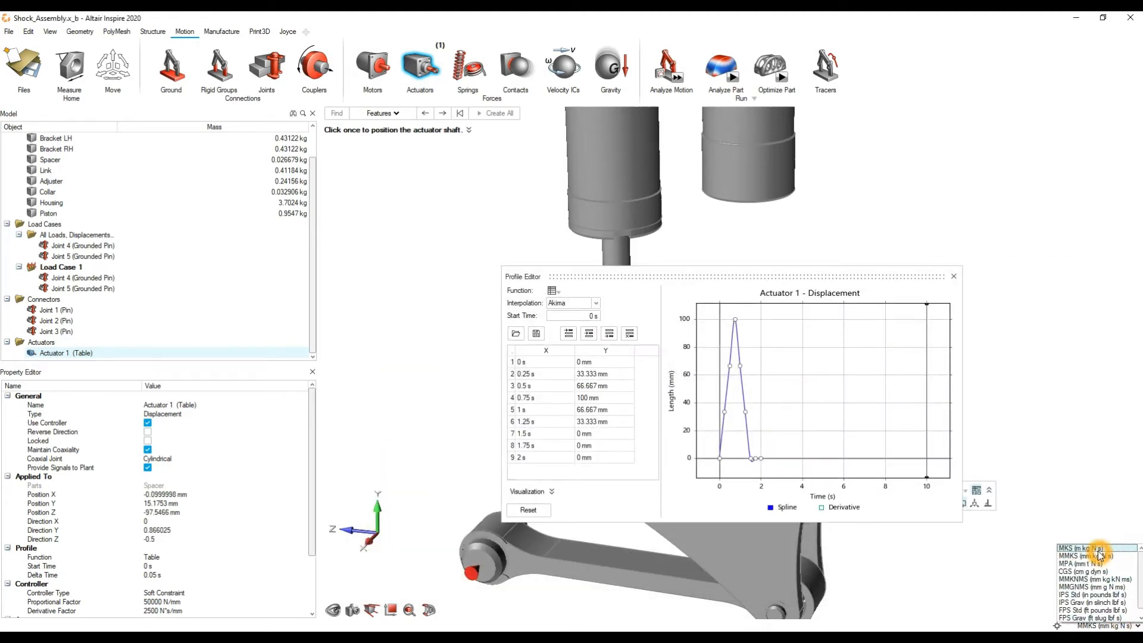
click(1095, 548)
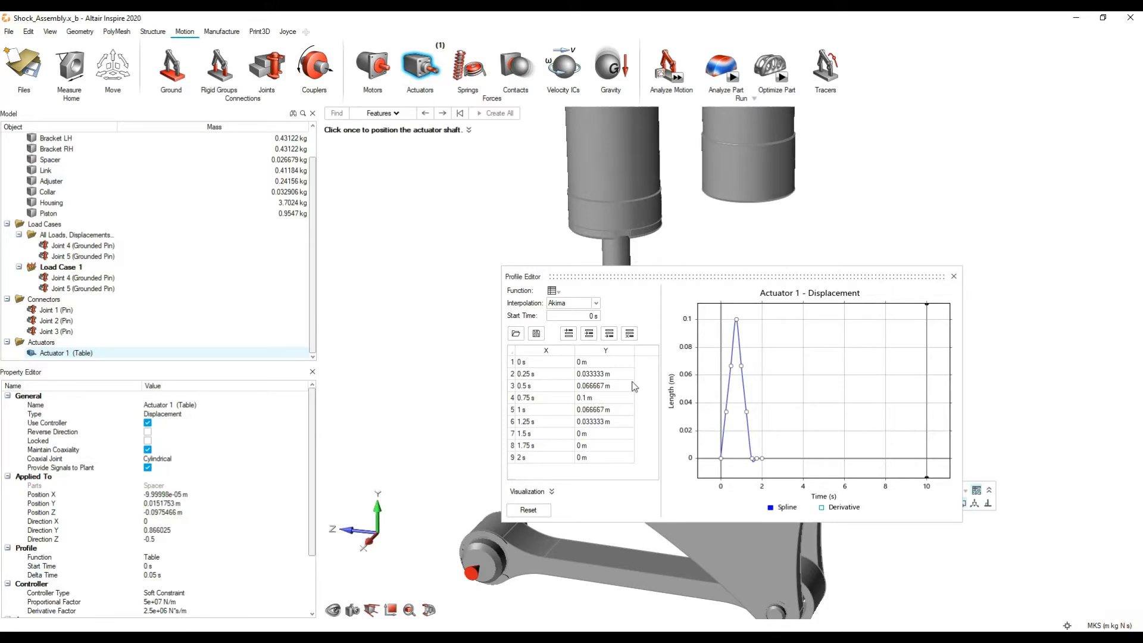
click(515, 333)
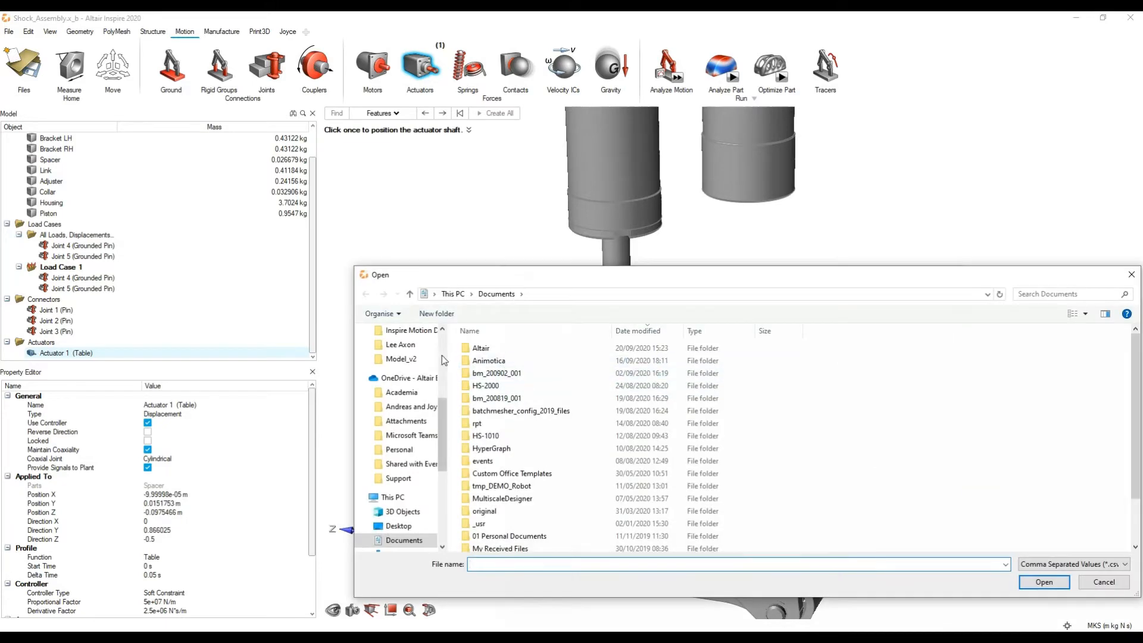
scroll(444, 360, up, 5)
click(399, 369)
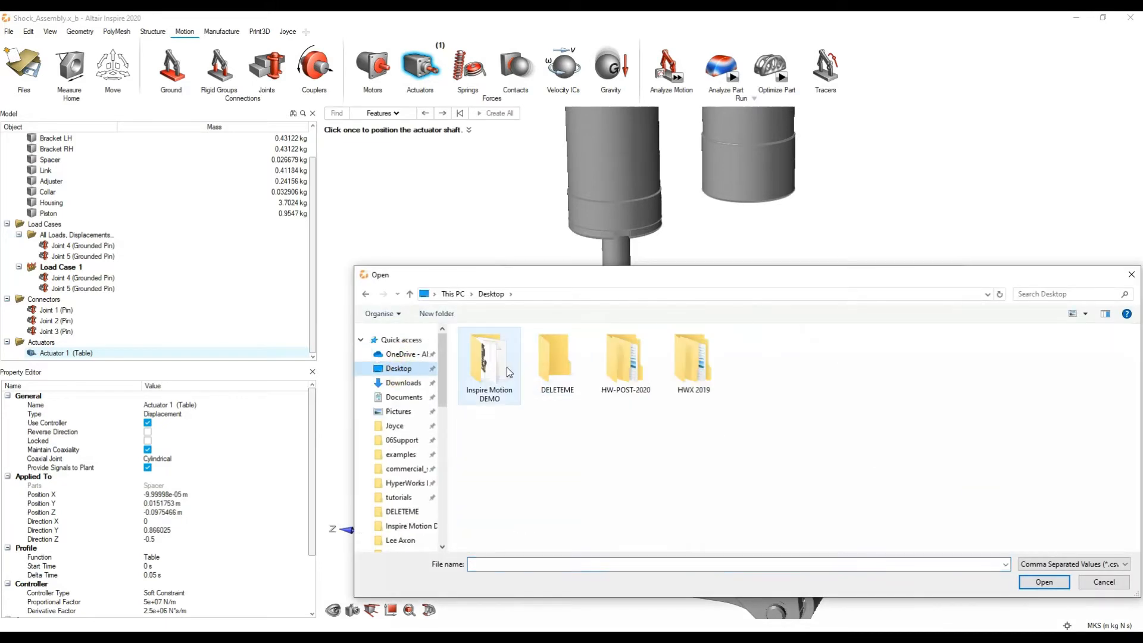
double_click(509, 372)
double_click(515, 373)
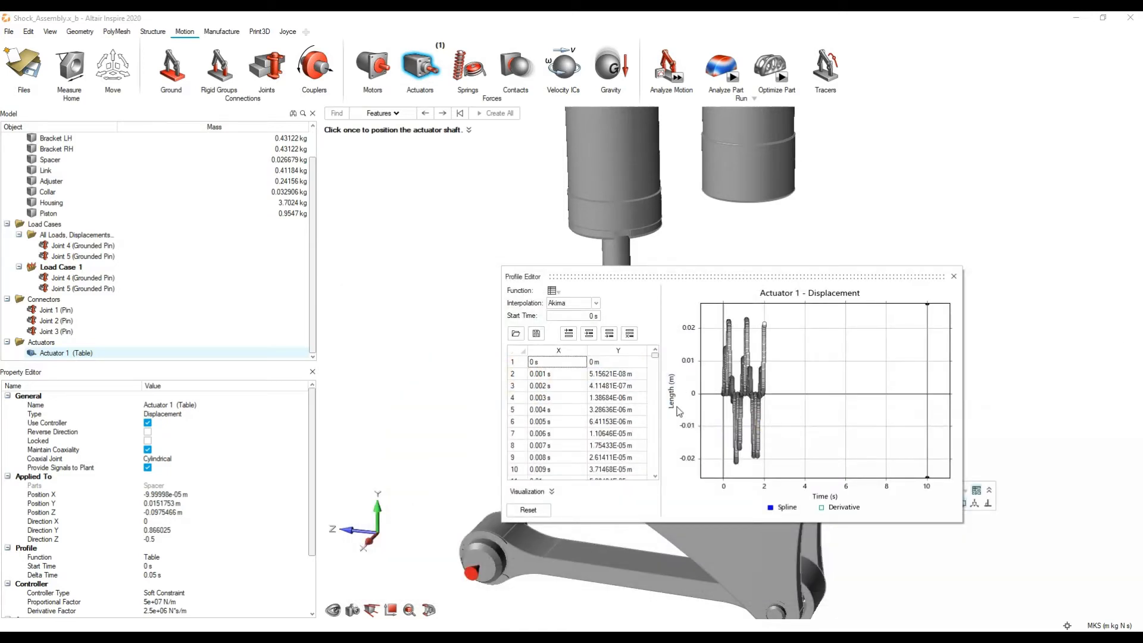
scroll(595, 411, down, 20)
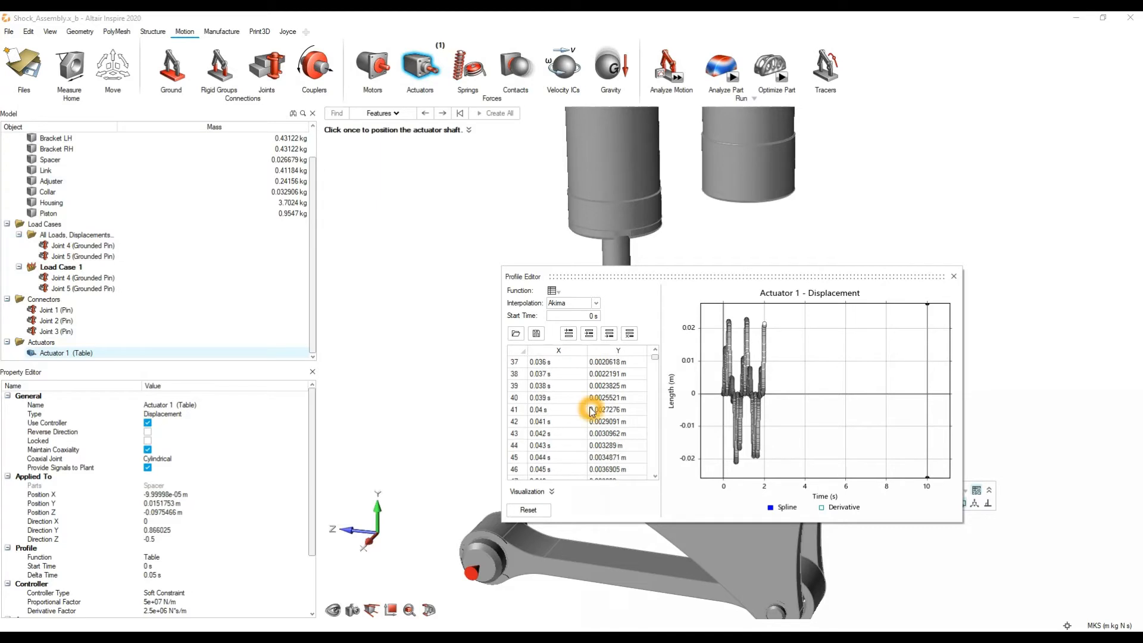
drag(654, 361, 642, 337)
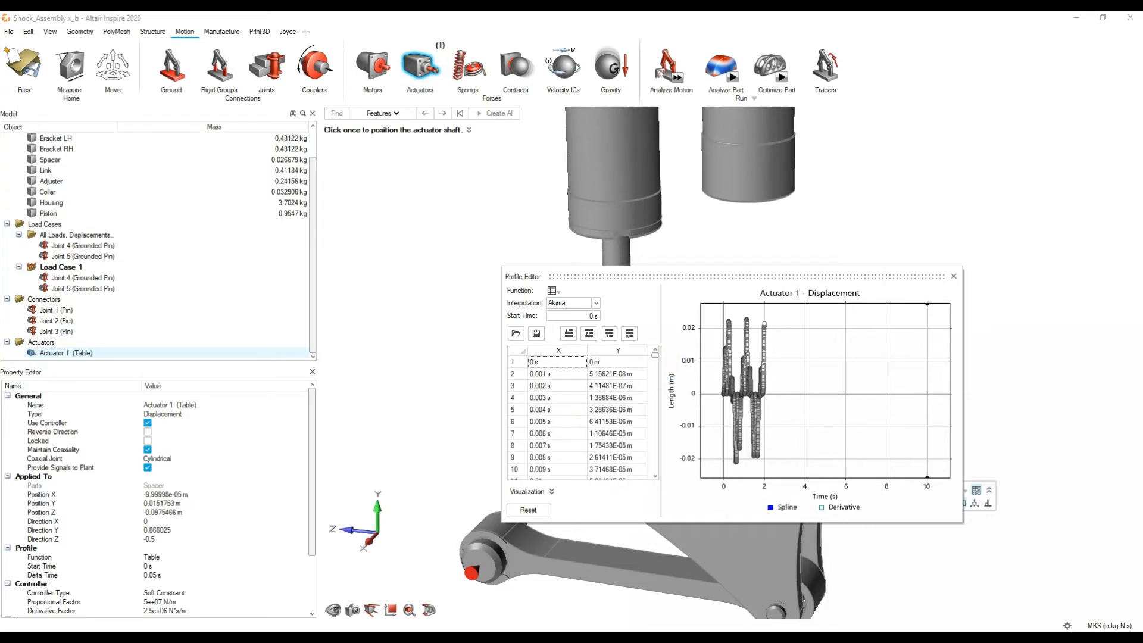
Step: Set the units back to MMKS, check the converted profile table and close the Profile Editor
click(1107, 626)
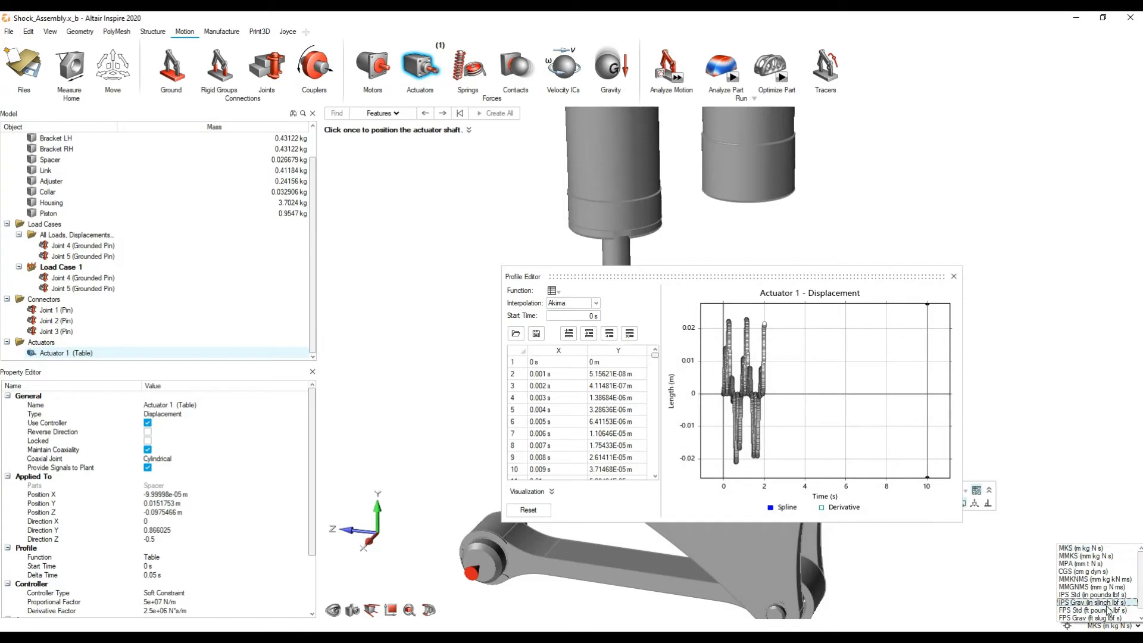
click(1095, 564)
scroll(613, 411, down, 20)
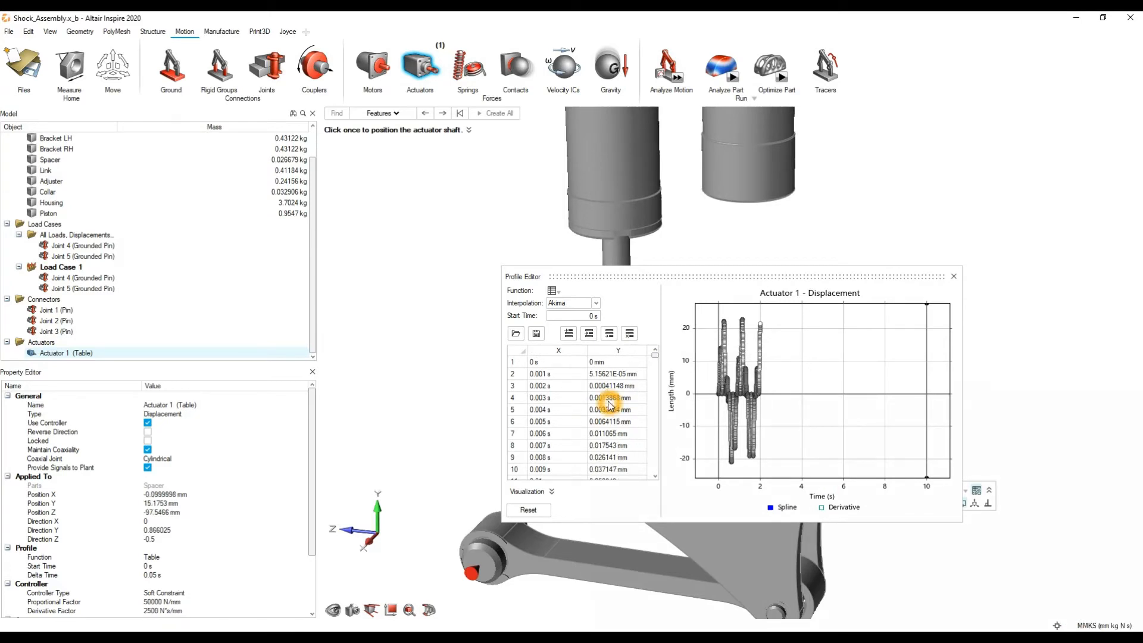
scroll(607, 420, down, 8)
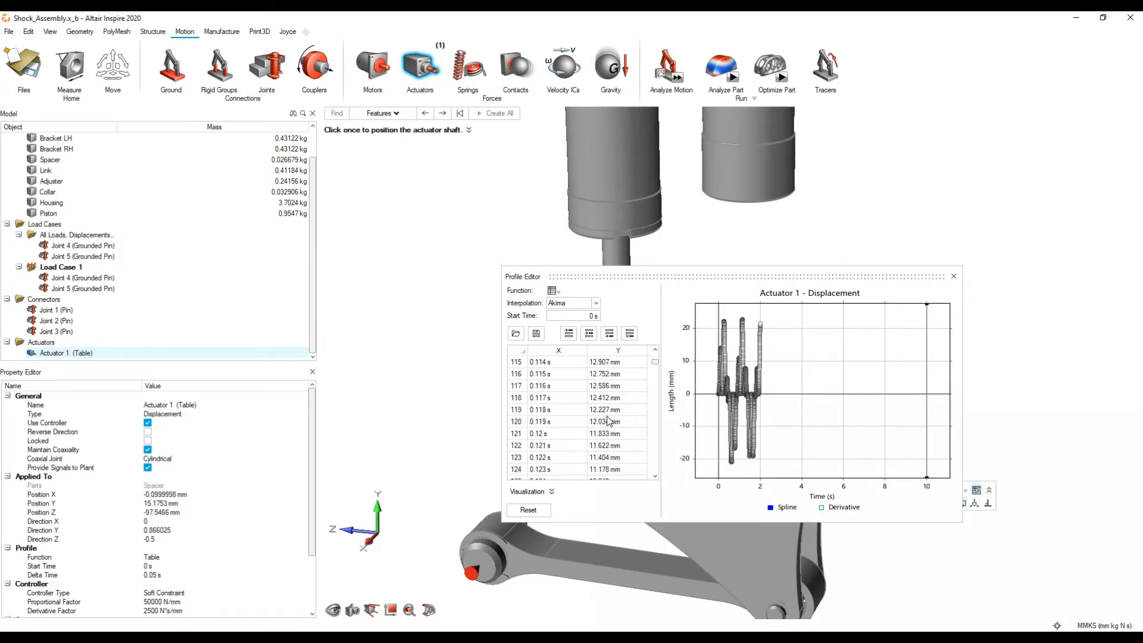
scroll(607, 421, up, 20)
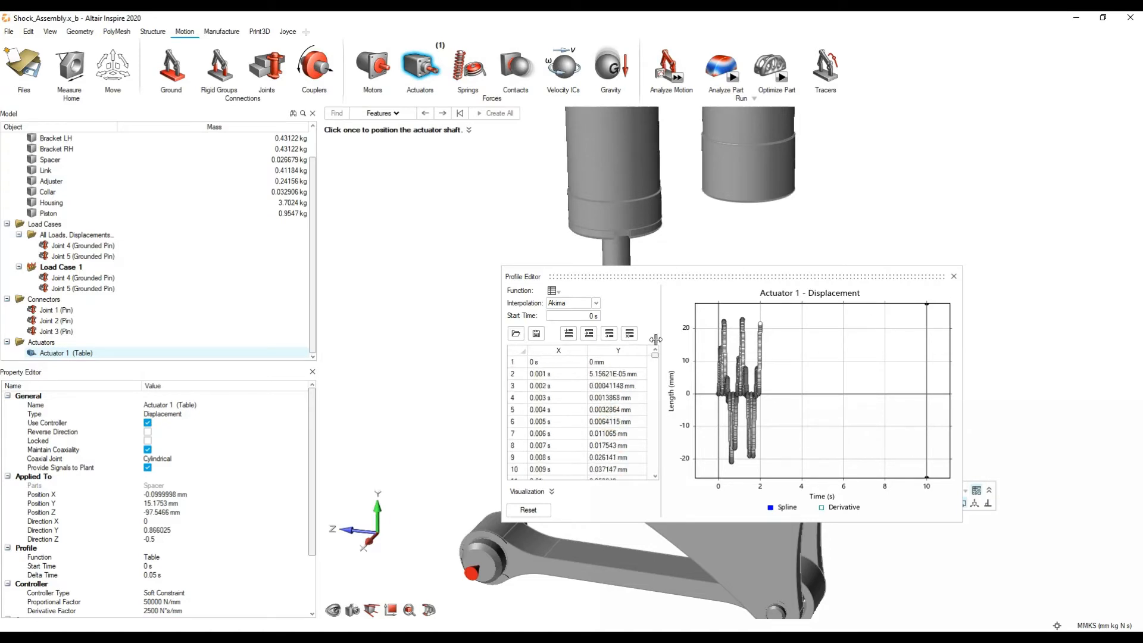
click(875, 342)
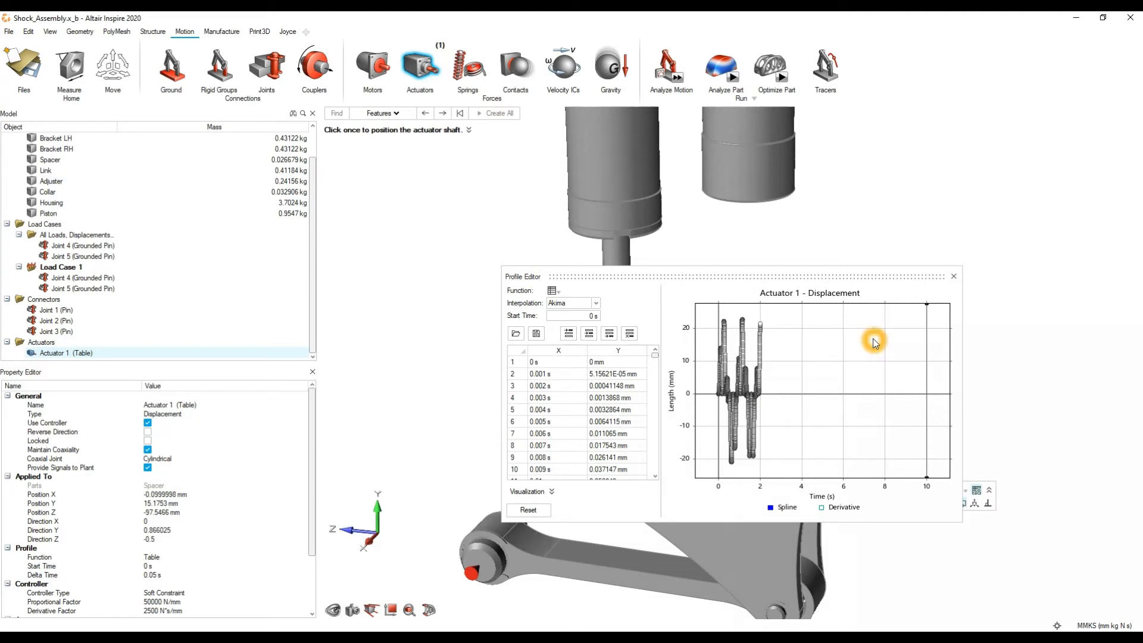
click(953, 277)
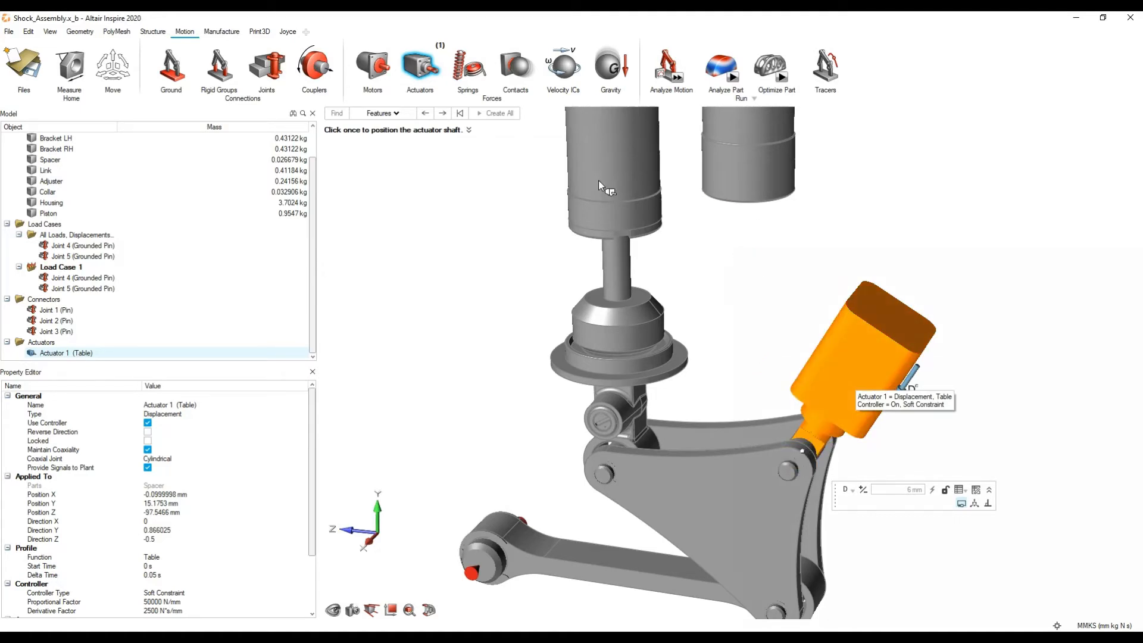
Step: Leave the Actuators tool, run the motion analysis on the shock assembly and stop it partway
scroll(758, 290, down, 4)
right_drag(758, 291, 734, 362)
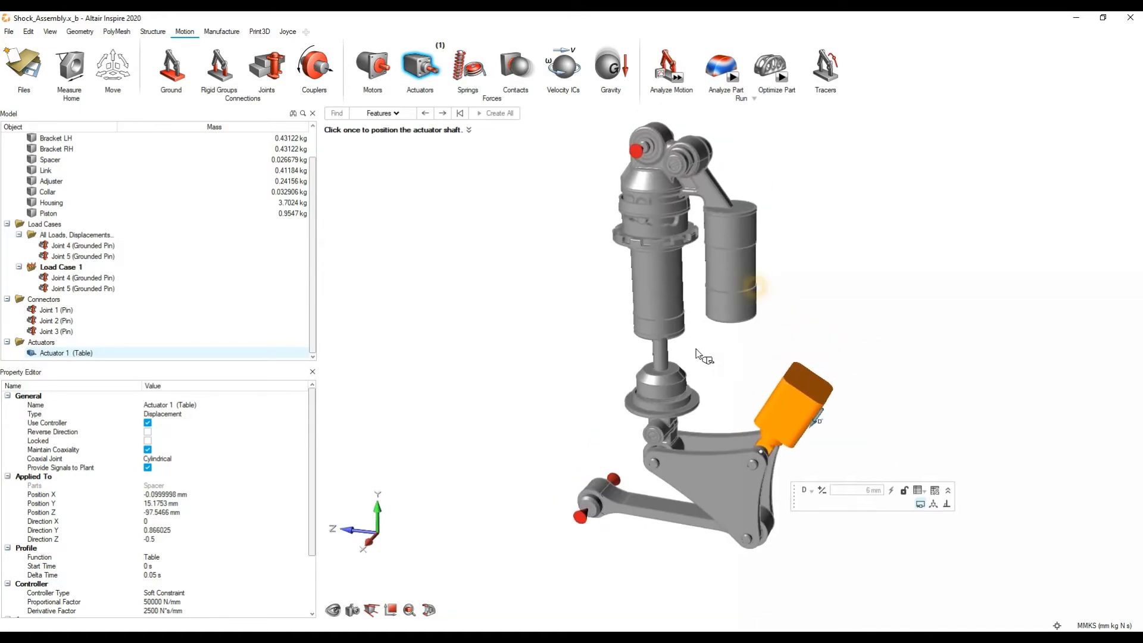
mouse_move(732, 362)
middle_down()
mouse_move(716, 337)
mouse_move(704, 346)
middle_up()
scroll(707, 345, up, 2)
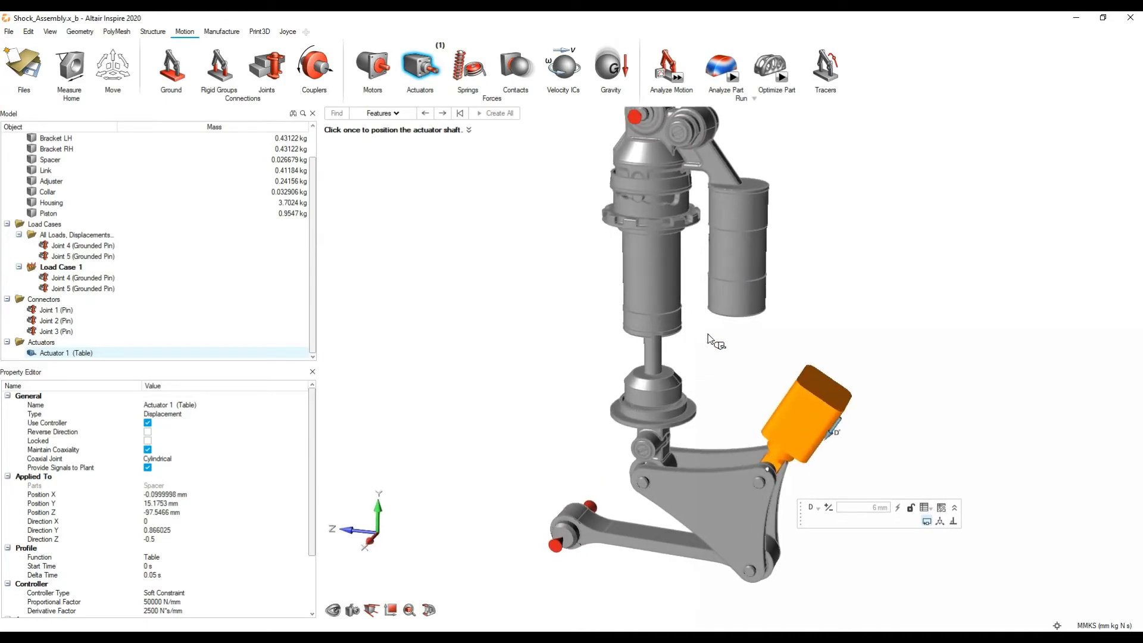
right_click(938, 420)
click(924, 419)
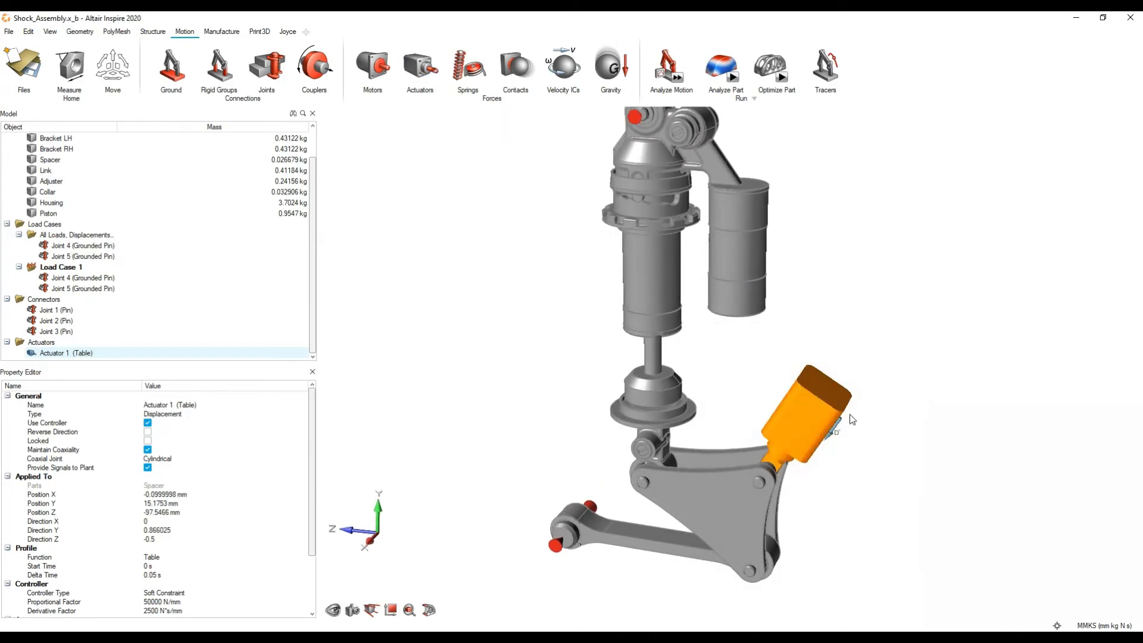
click(678, 82)
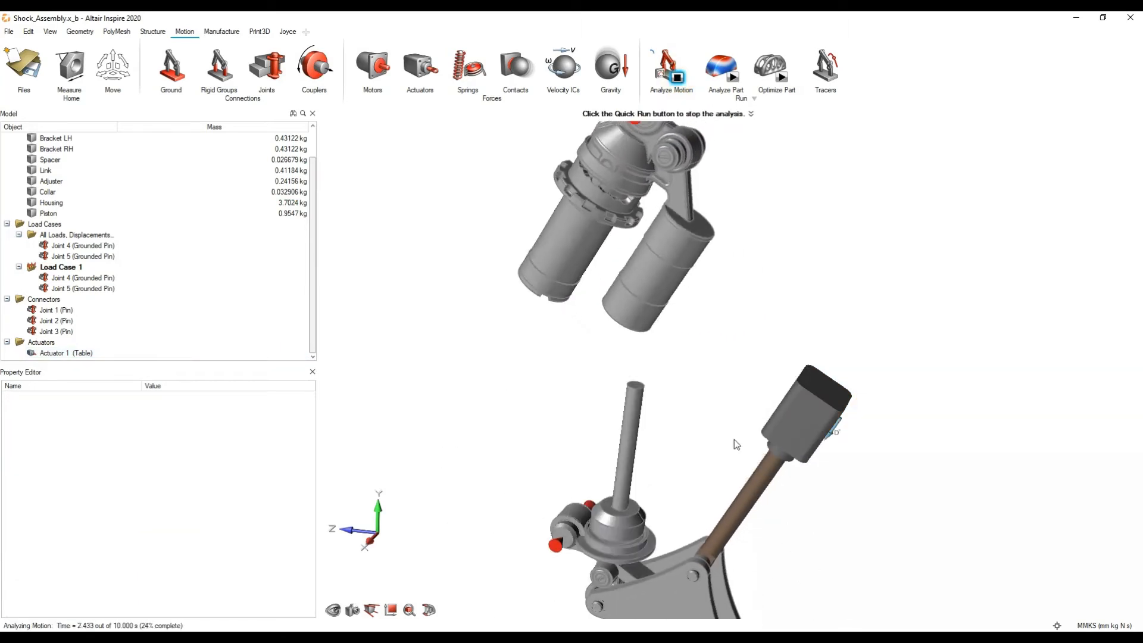
click(678, 77)
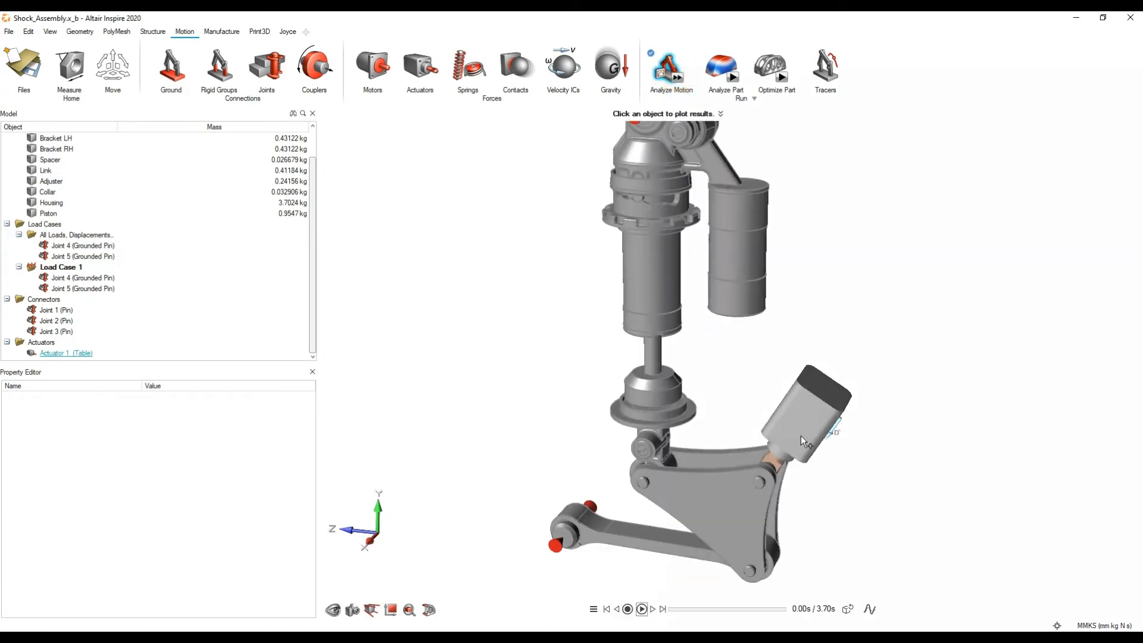
scroll(798, 416, up, 3)
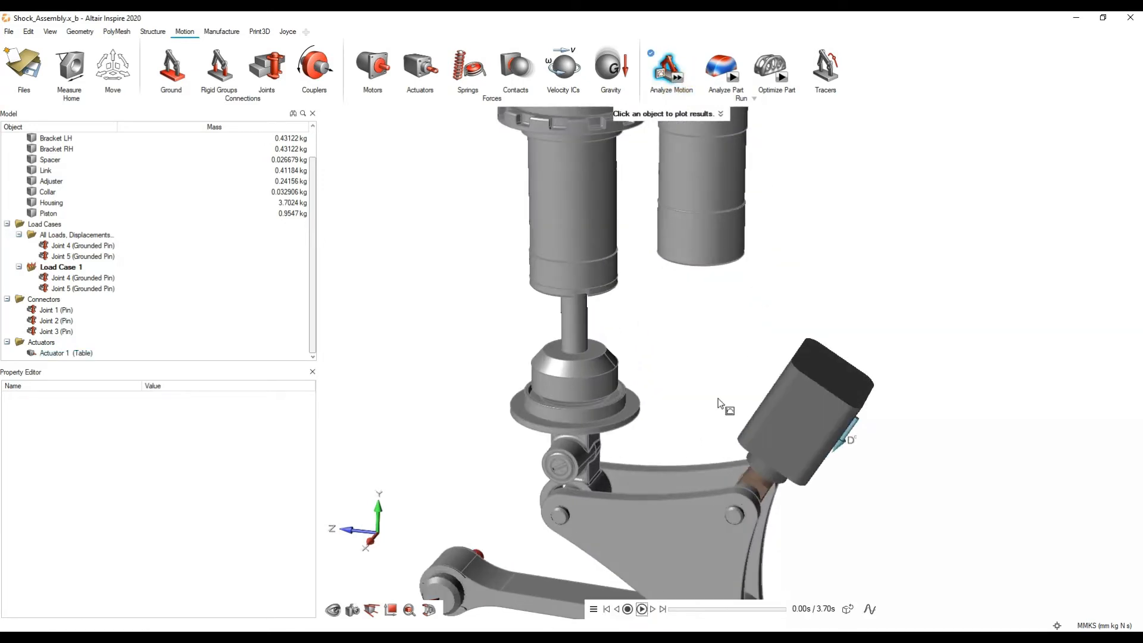
scroll(691, 366, down, 3)
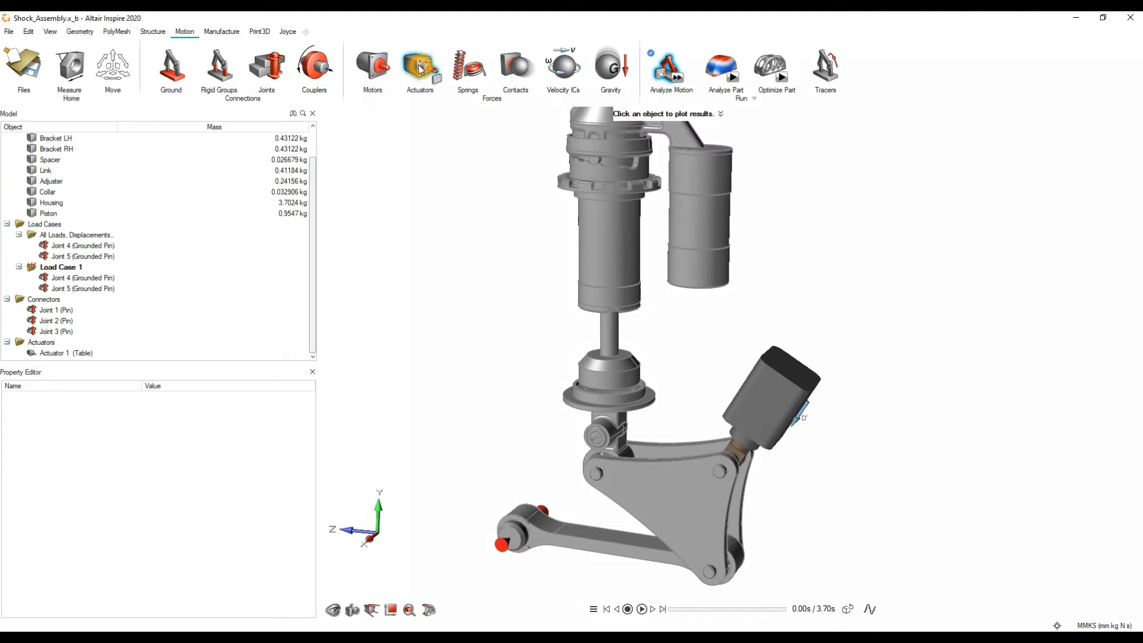
click(460, 80)
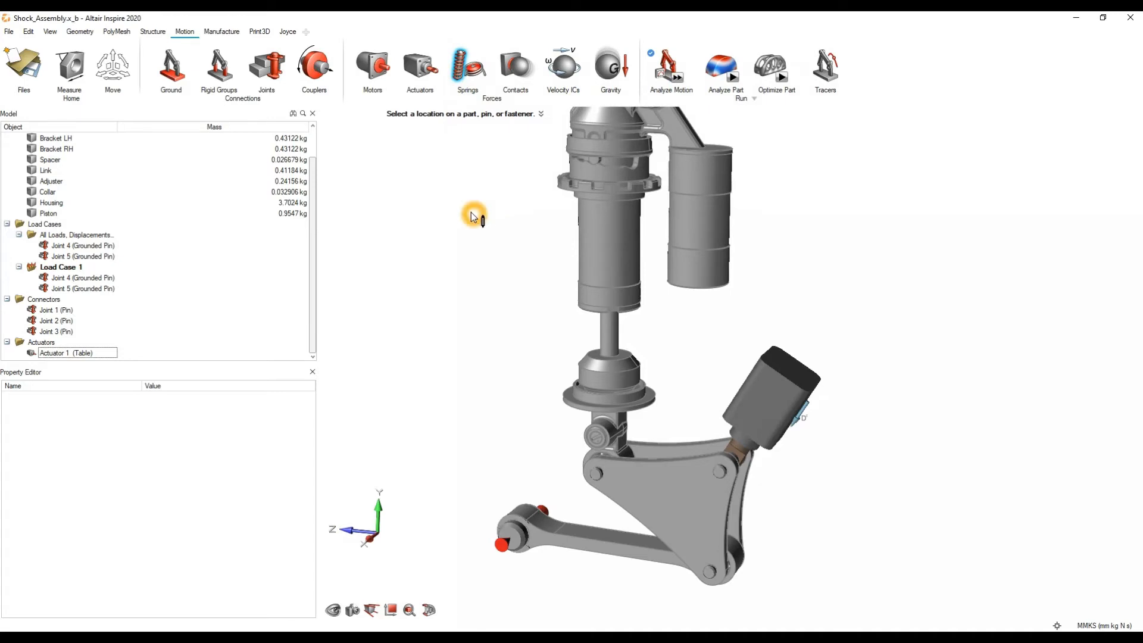
scroll(470, 213, up, 4)
right_drag(543, 326, 570, 283)
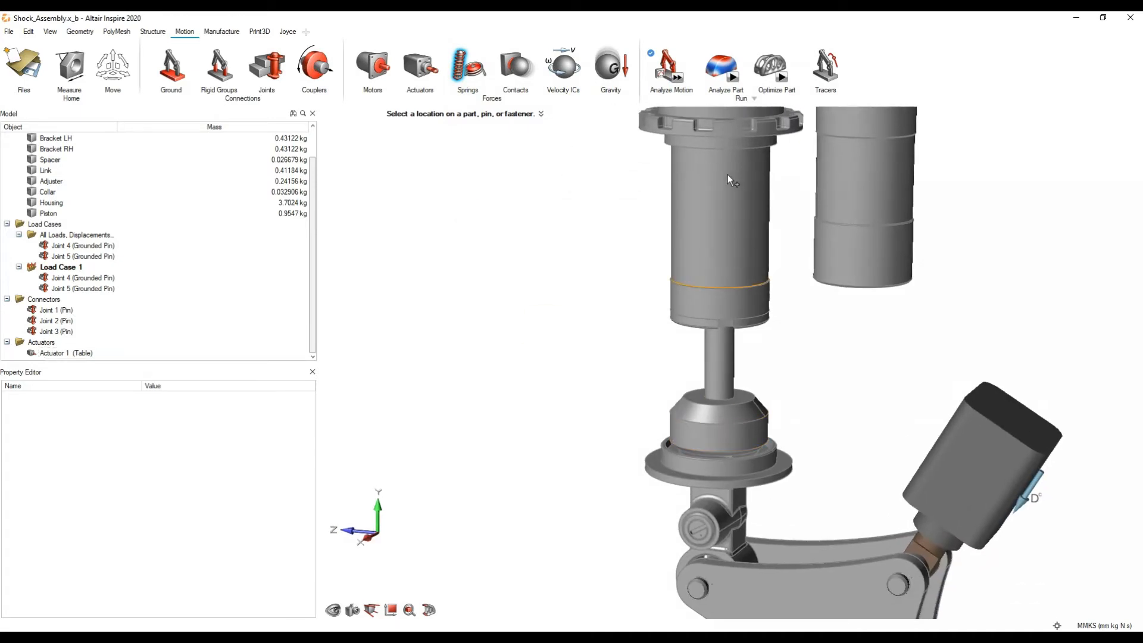
right_drag(567, 268, 517, 375)
key(Escape)
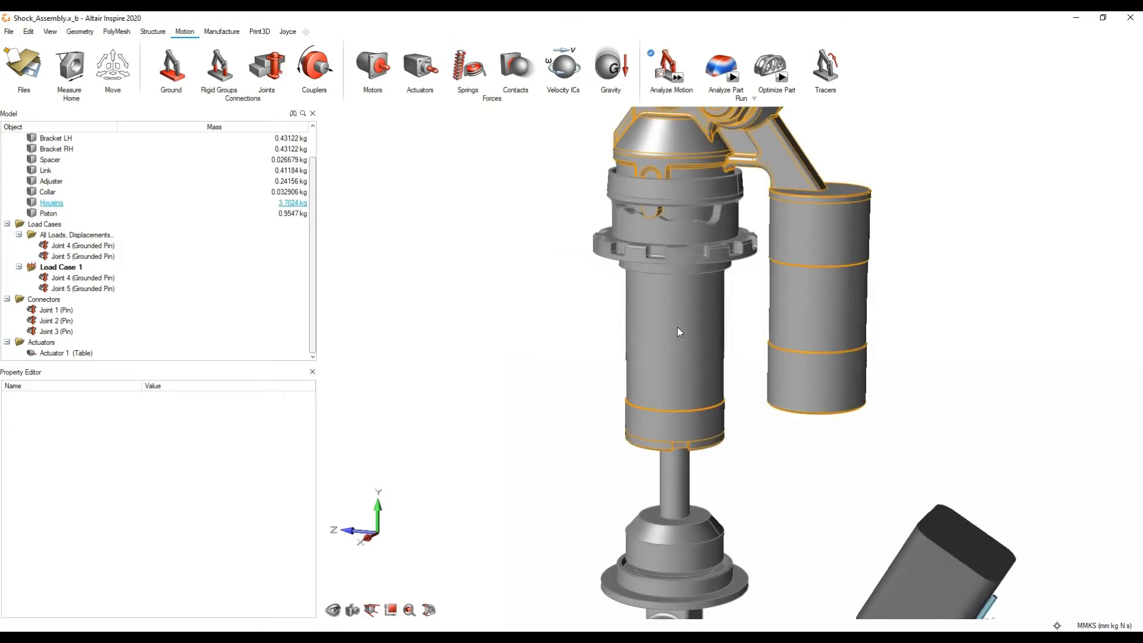
Step: Hide the Housing to look at the piston rod inside it, and show all parts again
click(680, 332)
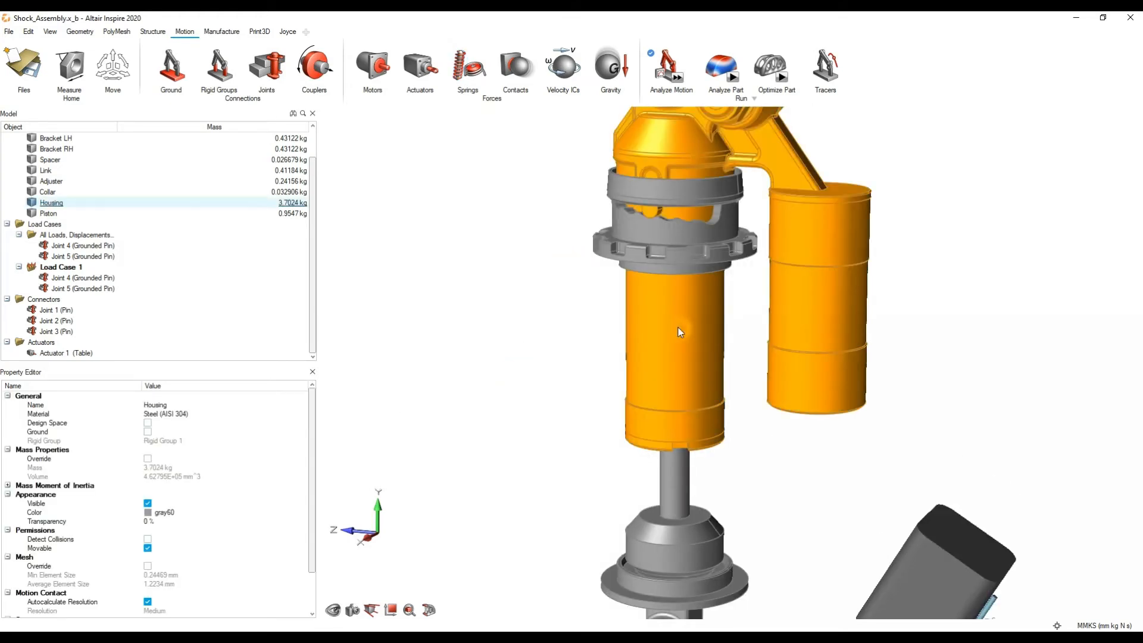
key(h)
middle_drag(733, 362, 732, 291)
scroll(662, 295, up, 4)
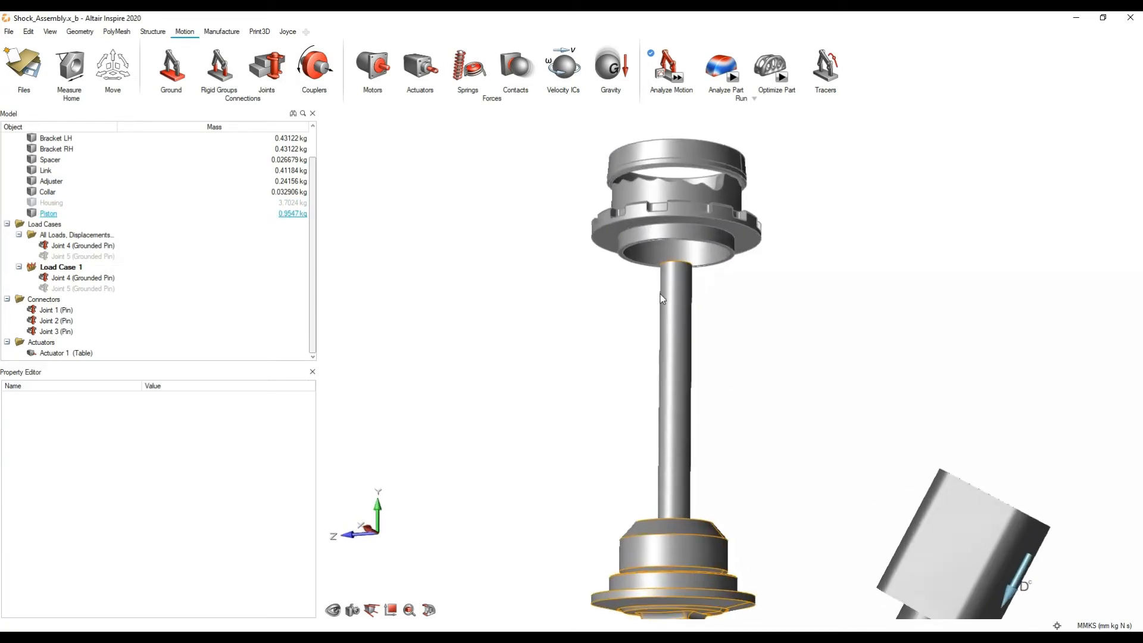
right_drag(610, 356, 552, 308)
key(a)
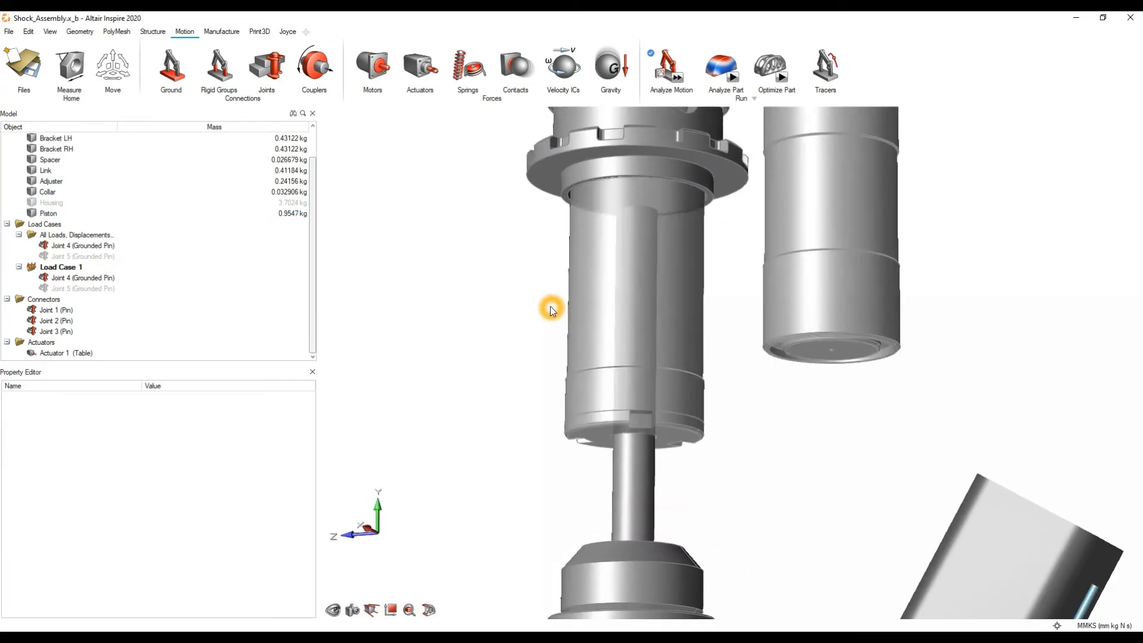
Step: Hide the Housing part to expose the piston rod and collar
click(589, 312)
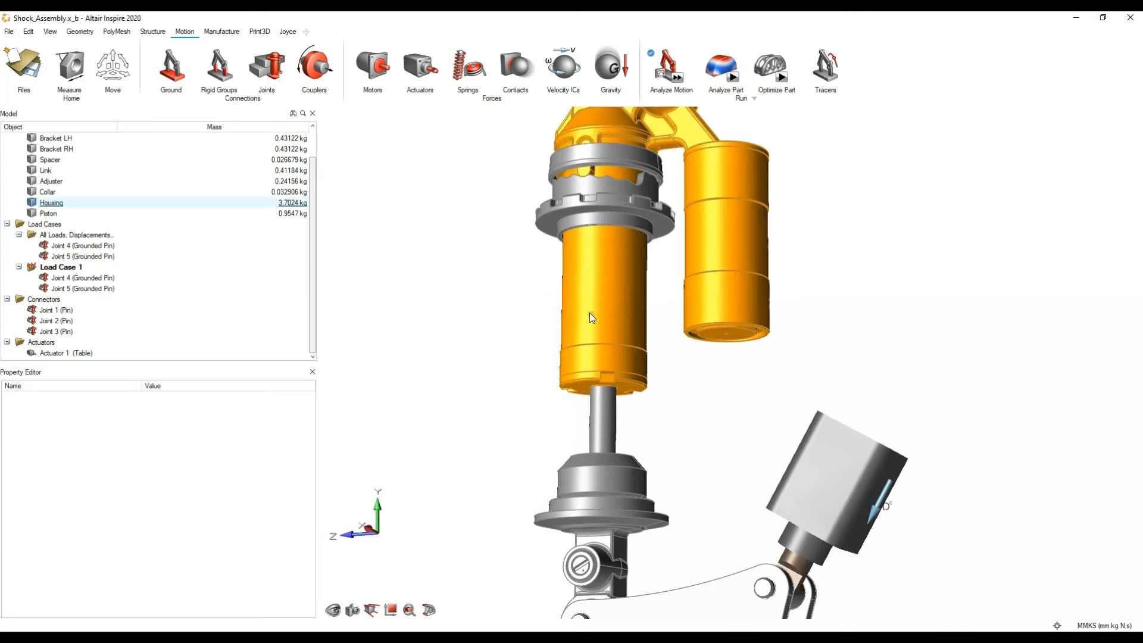
key(h)
middle_drag(670, 308, 760, 280)
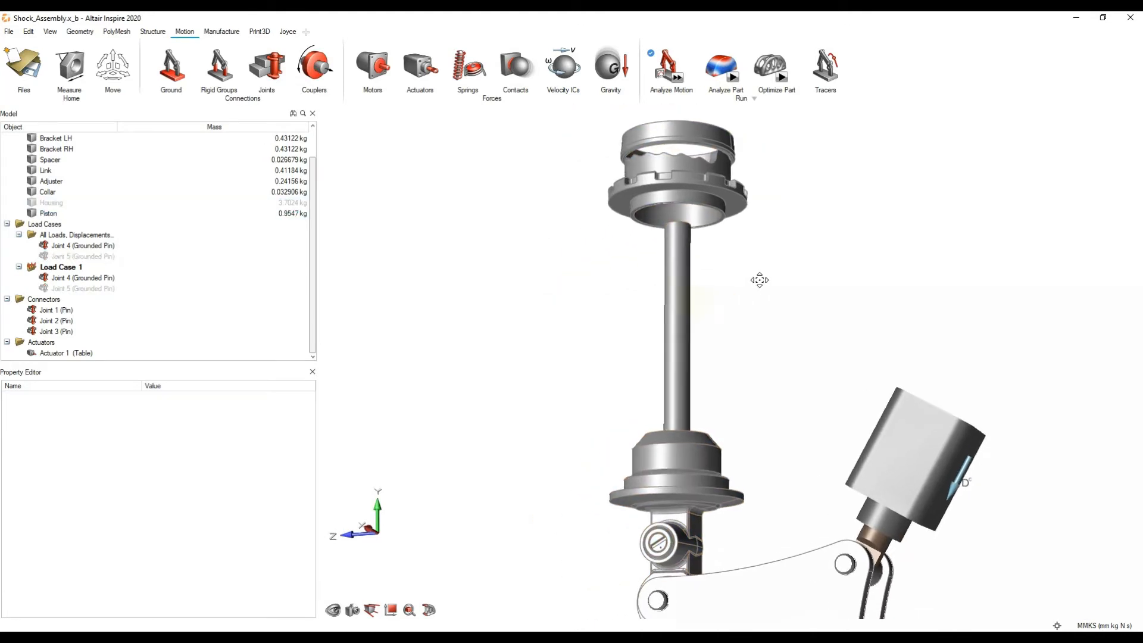
Step: Create a coil spring from the centre of the piston's lower cylindrical collar face to the centre of the adjuster's inner bore
click(468, 70)
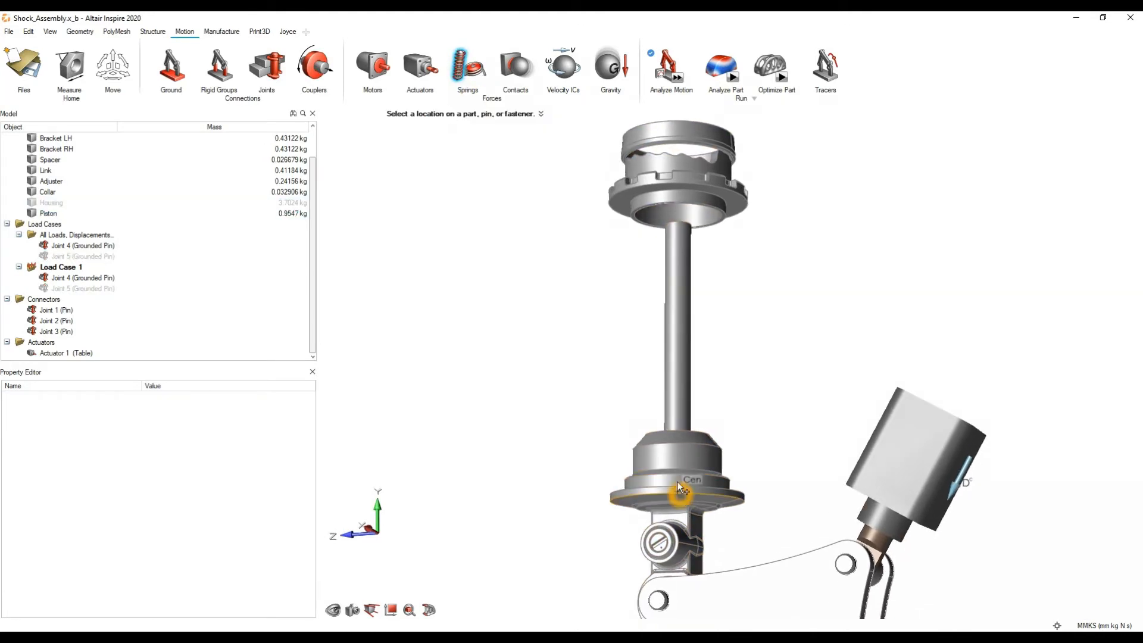
scroll(673, 457, up, 4)
mouse_move(693, 411)
middle_down()
mouse_move(680, 474)
mouse_move(645, 490)
middle_up()
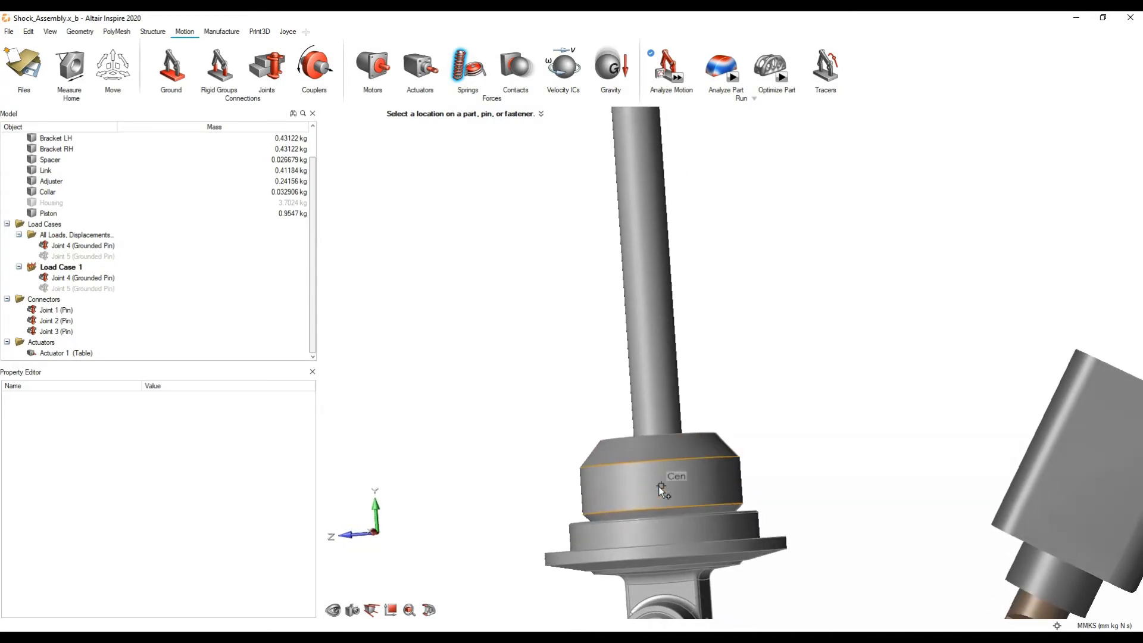
click(662, 485)
scroll(662, 485, down, 5)
right_drag(614, 352, 657, 445)
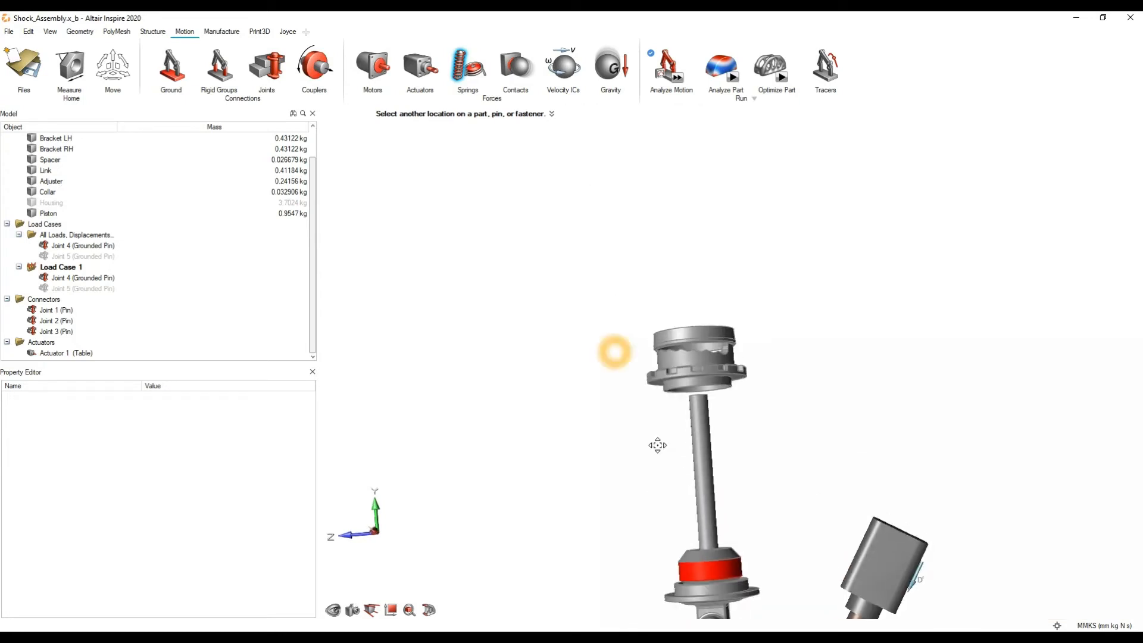
mouse_move(657, 446)
middle_down()
mouse_move(673, 355)
mouse_move(671, 388)
mouse_move(652, 406)
mouse_move(727, 372)
middle_up()
scroll(703, 400, up, 8)
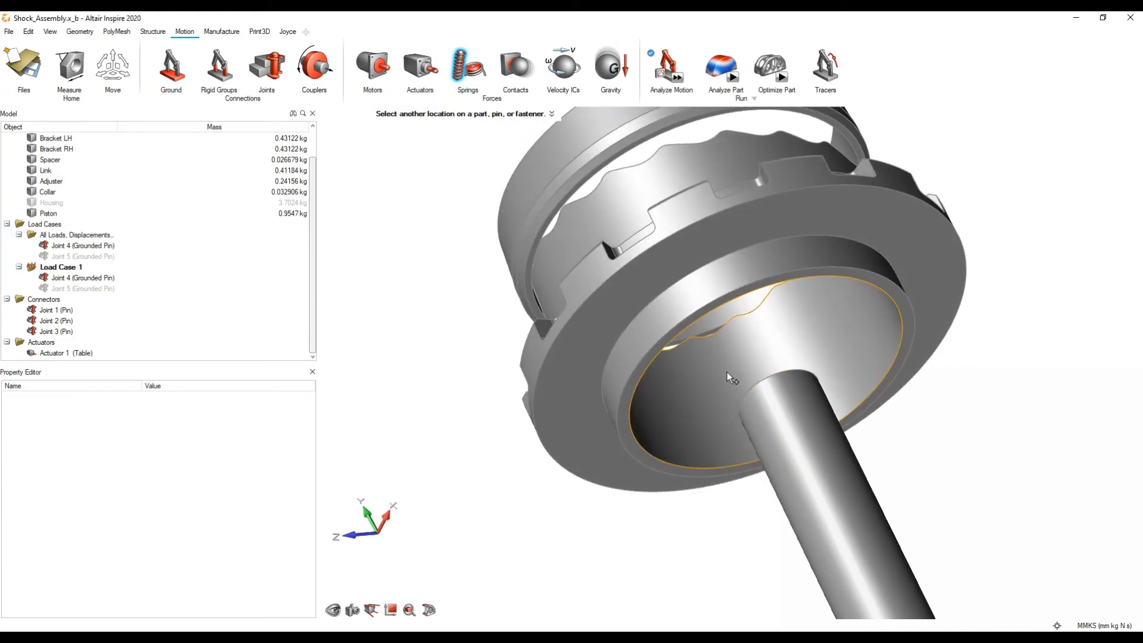
click(760, 357)
middle_drag(760, 357, 546, 453)
scroll(622, 404, down, 5)
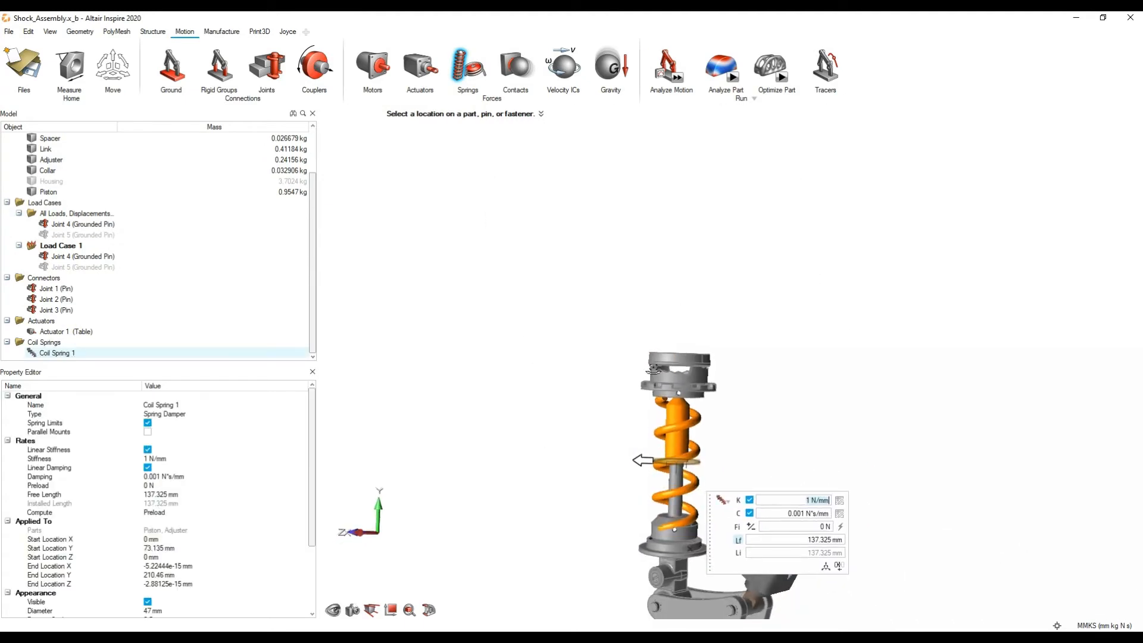
Step: Set the coil spring's stiffness to 12 N/mm, damping to 2 N*s/mm and preload to 550 N
scroll(651, 362, up, 4)
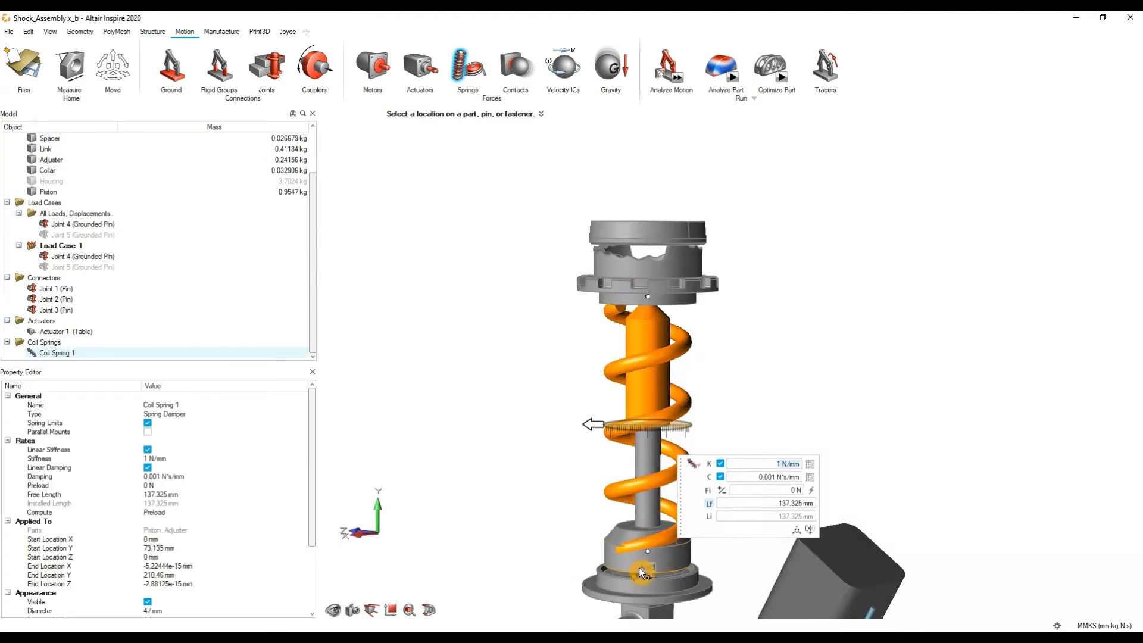
click(776, 467)
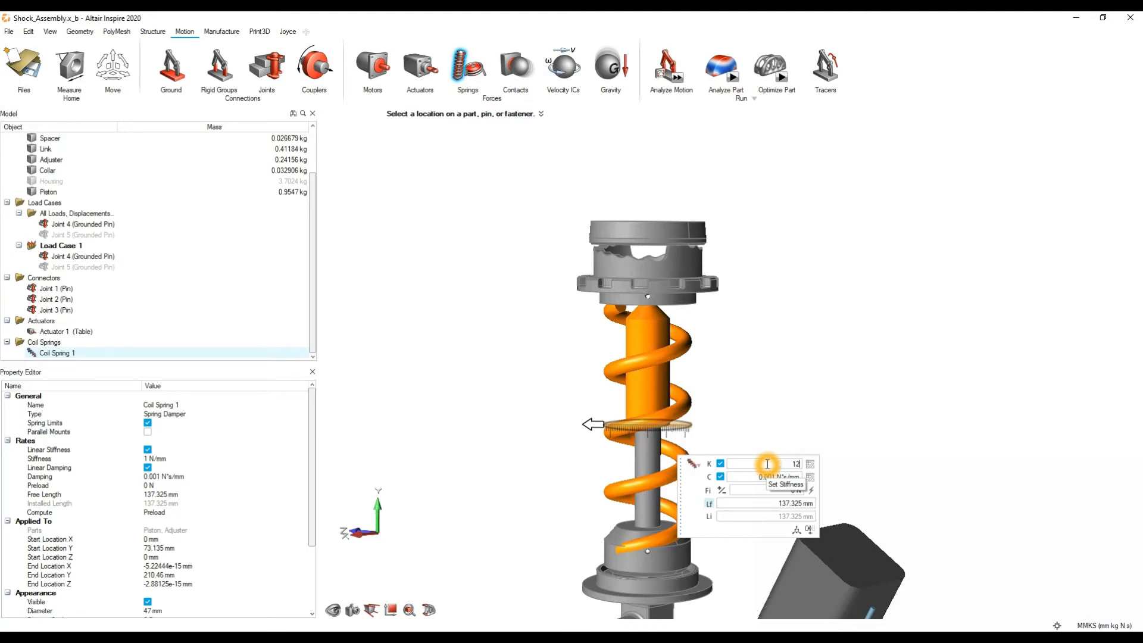
click(754, 476)
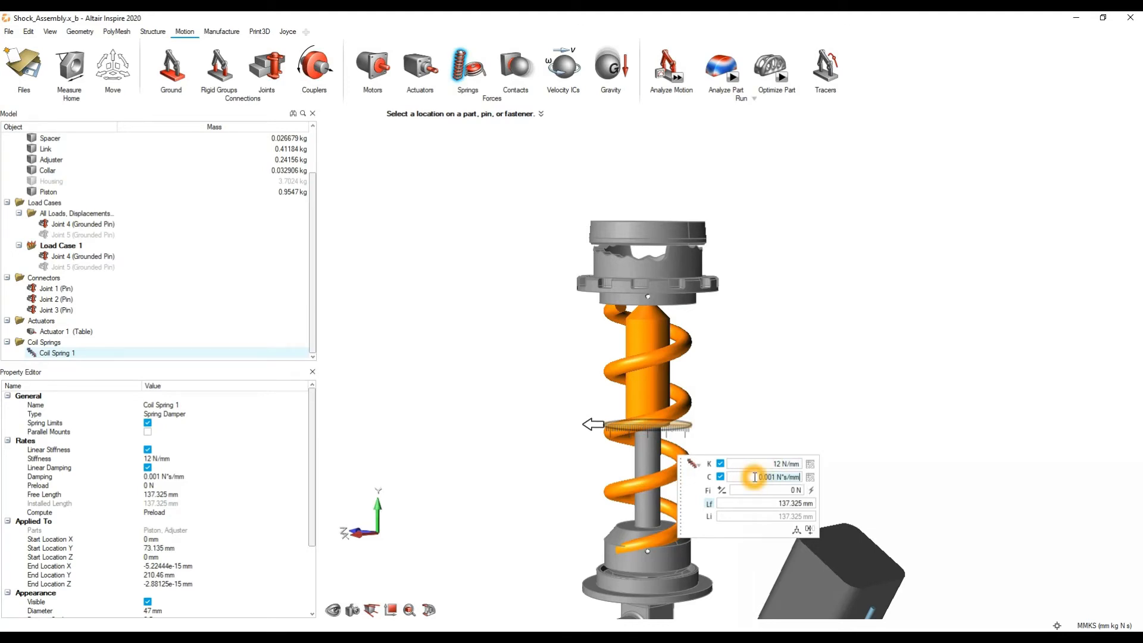
click(772, 491)
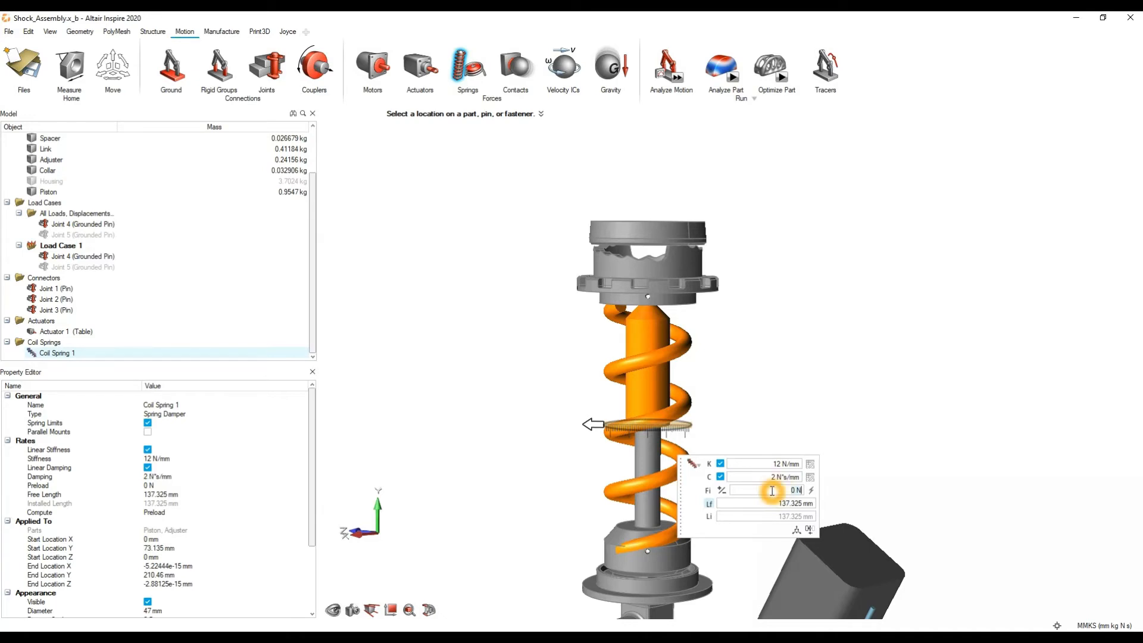
text(550)
key(Return)
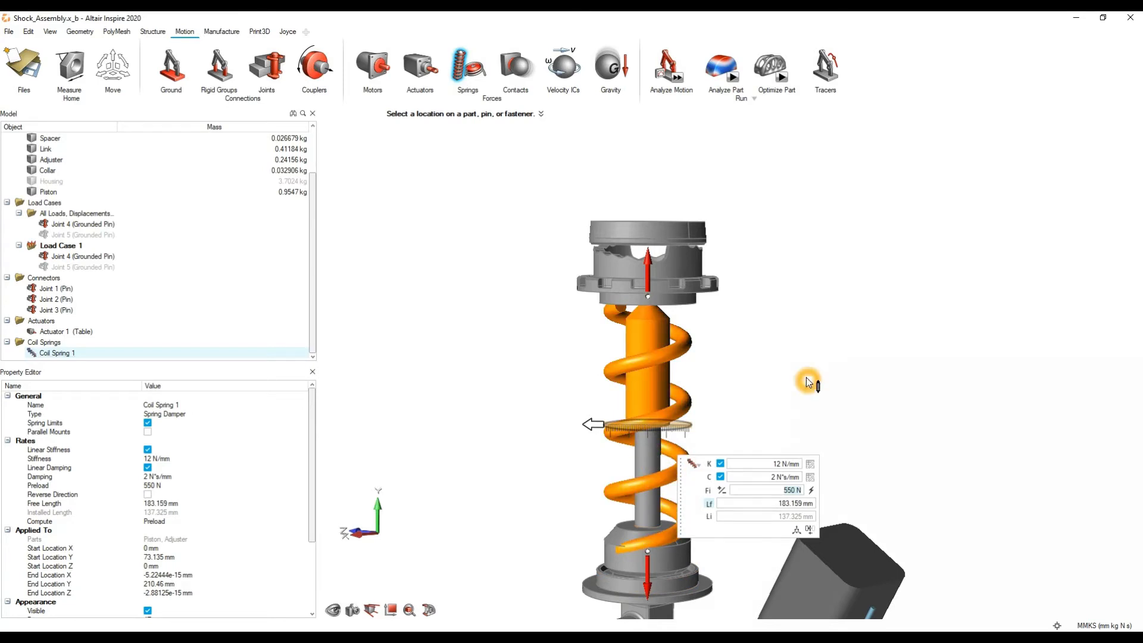
Step: Finish the coil spring, look over the contact and initial velocity tools, and review the model's gravity setting
right_click(797, 357)
click(737, 361)
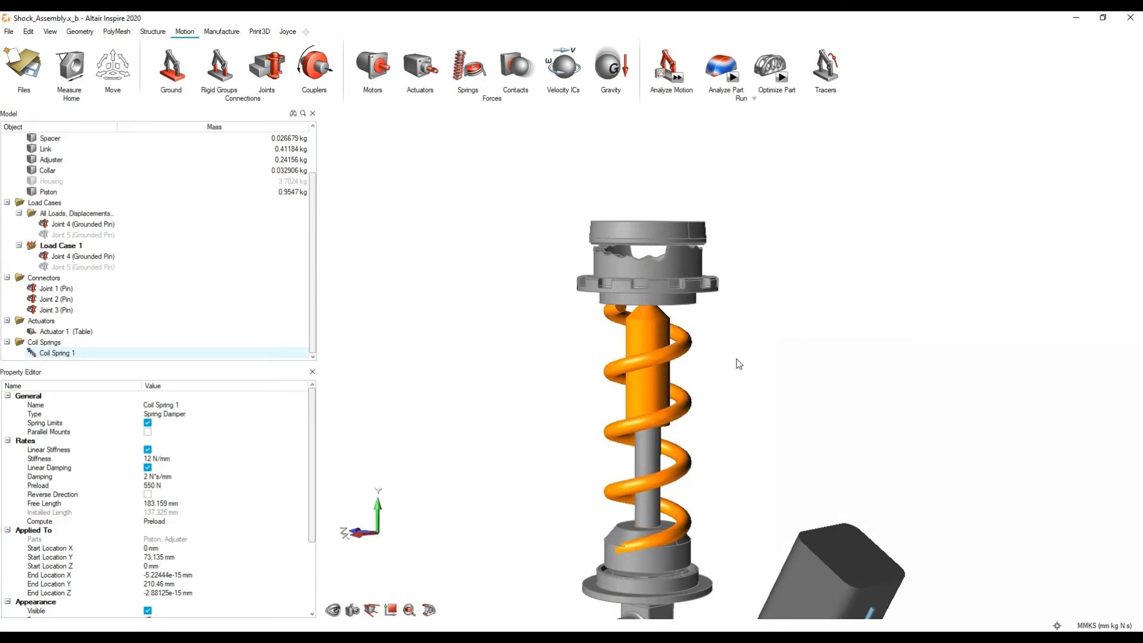
click(518, 76)
click(569, 74)
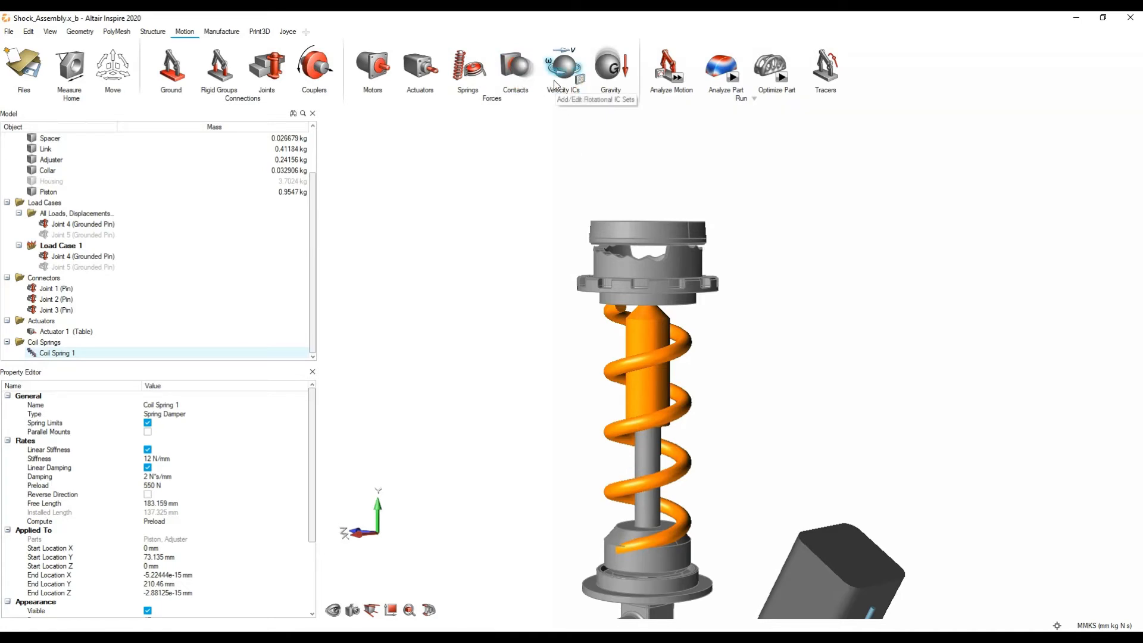
click(613, 76)
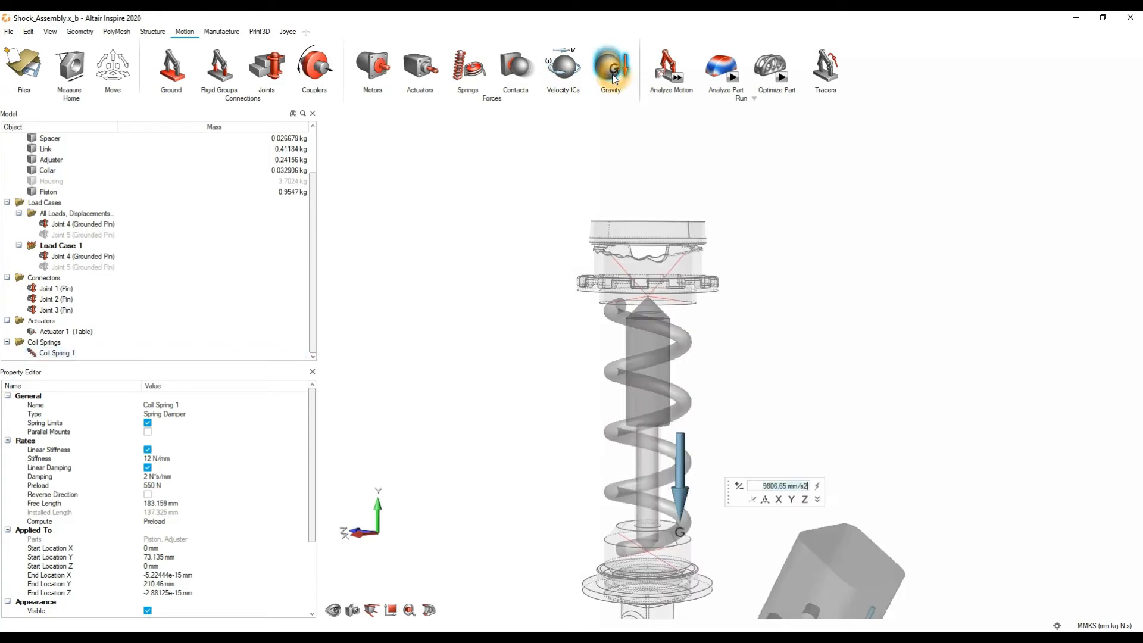
click(614, 78)
click(918, 315)
Step: Show all parts of the shock assembly again, including the hidden Housing
scroll(887, 298, down, 5)
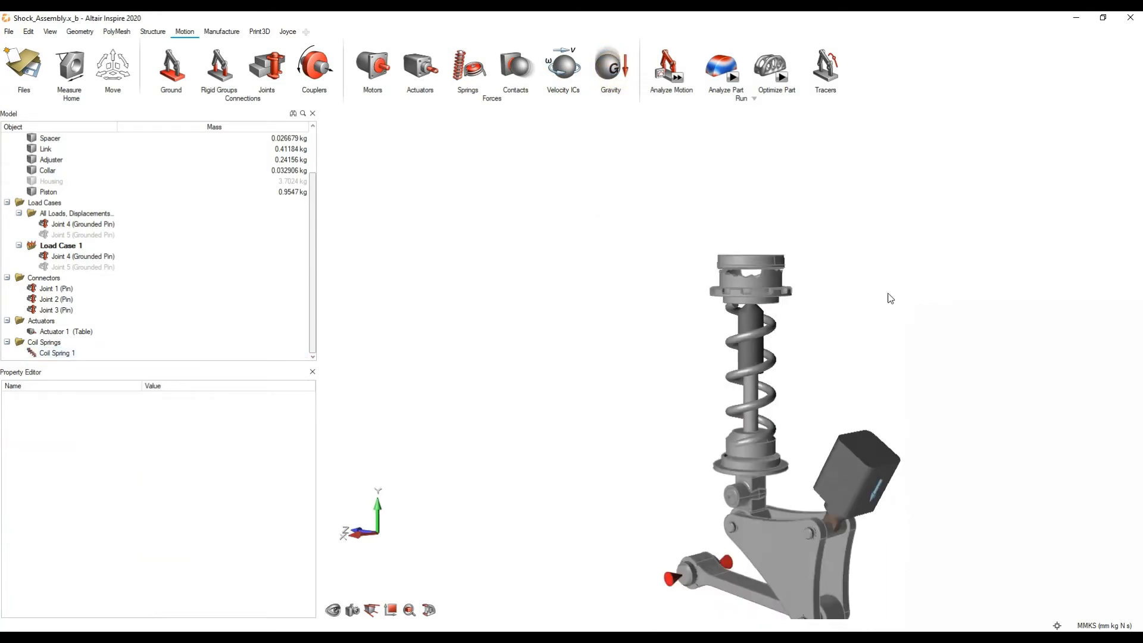
middle_drag(888, 298, 898, 269)
right_drag(899, 269, 754, 295)
key(a)
middle_drag(754, 295, 705, 321)
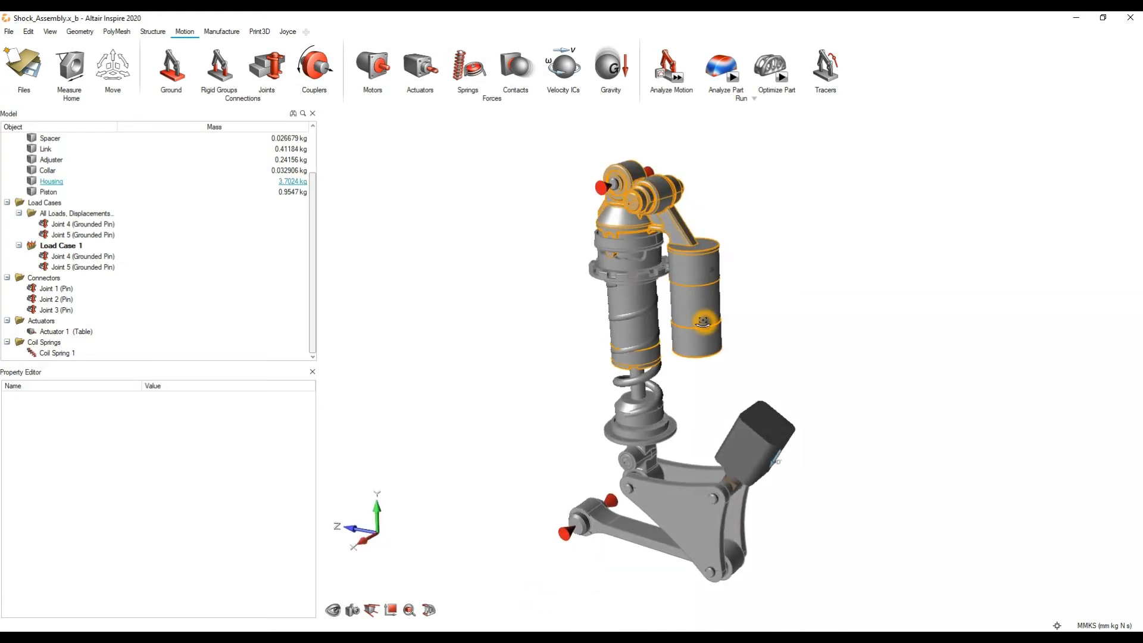
Step: Configure a transient motion analysis with an end time of 5 s, animated while solving
click(692, 79)
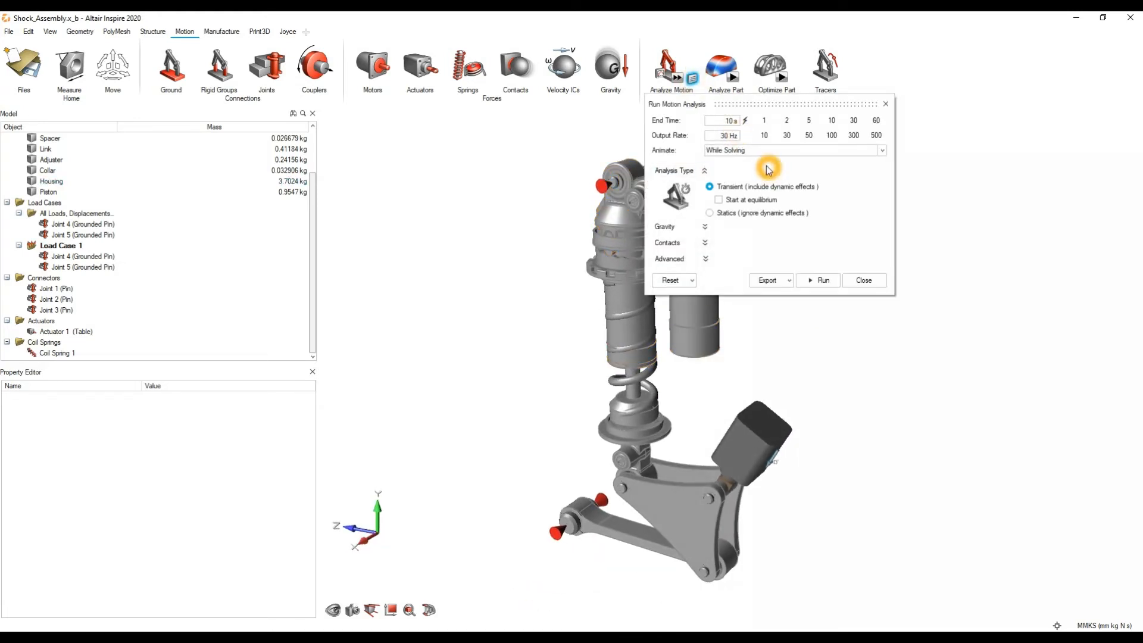
click(810, 122)
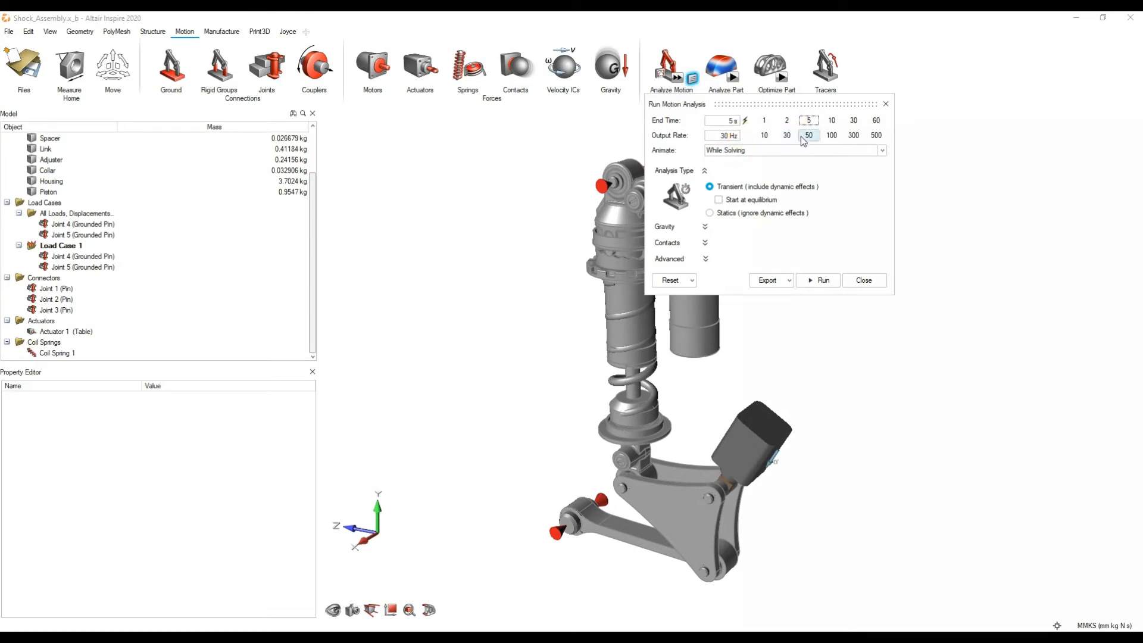
click(708, 156)
click(777, 152)
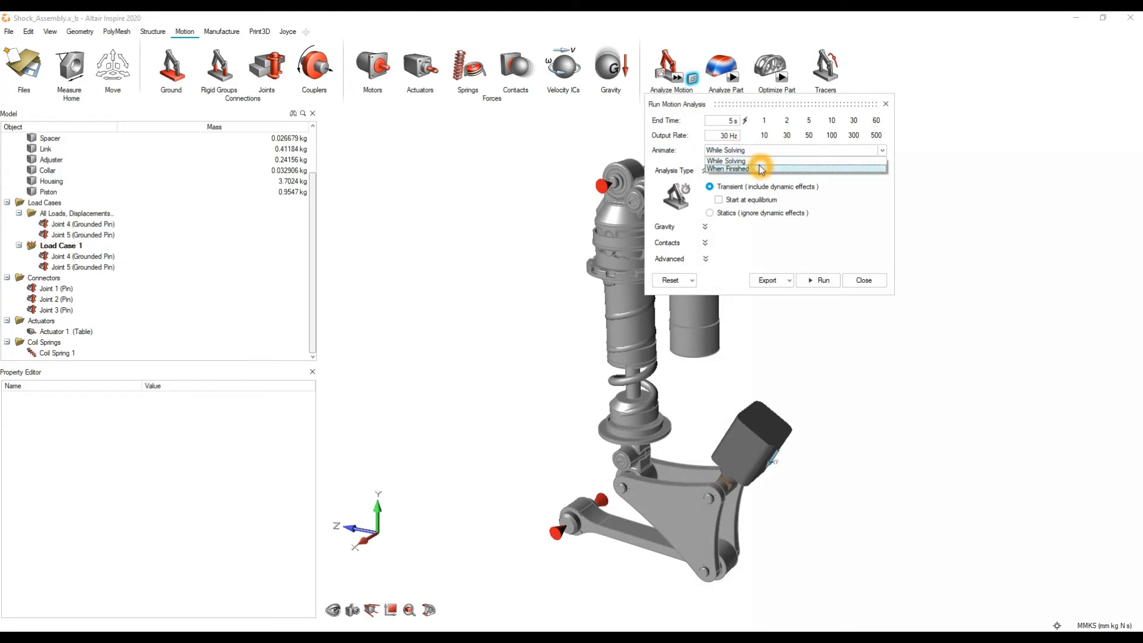
click(755, 160)
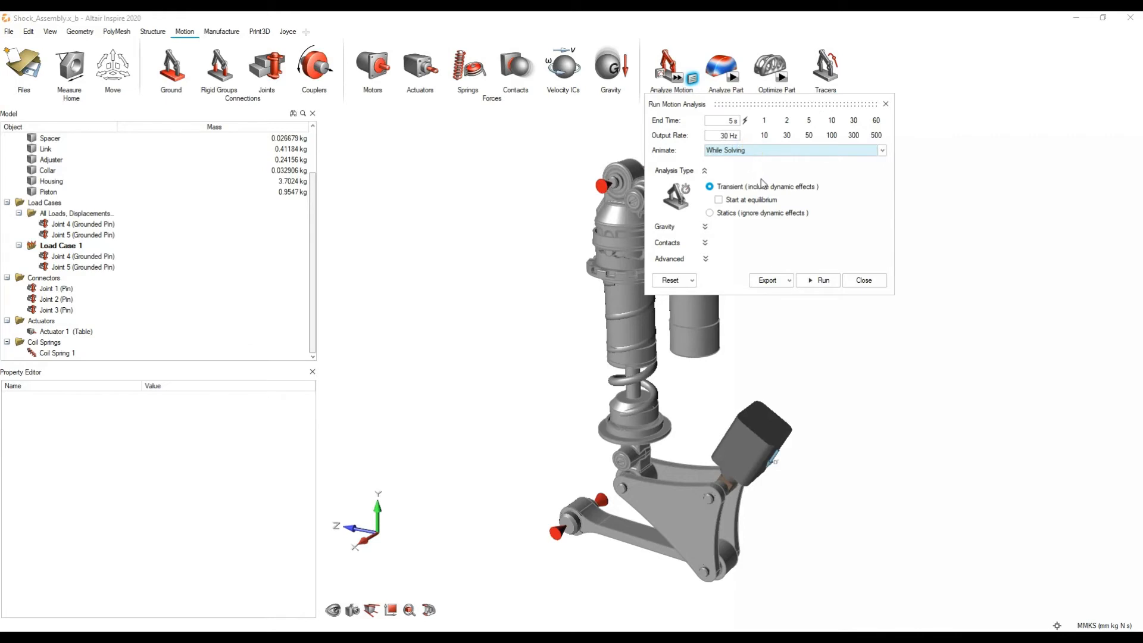
click(708, 187)
Step: Run the motion analysis of the shock assembly and close its run settings
click(855, 281)
click(815, 280)
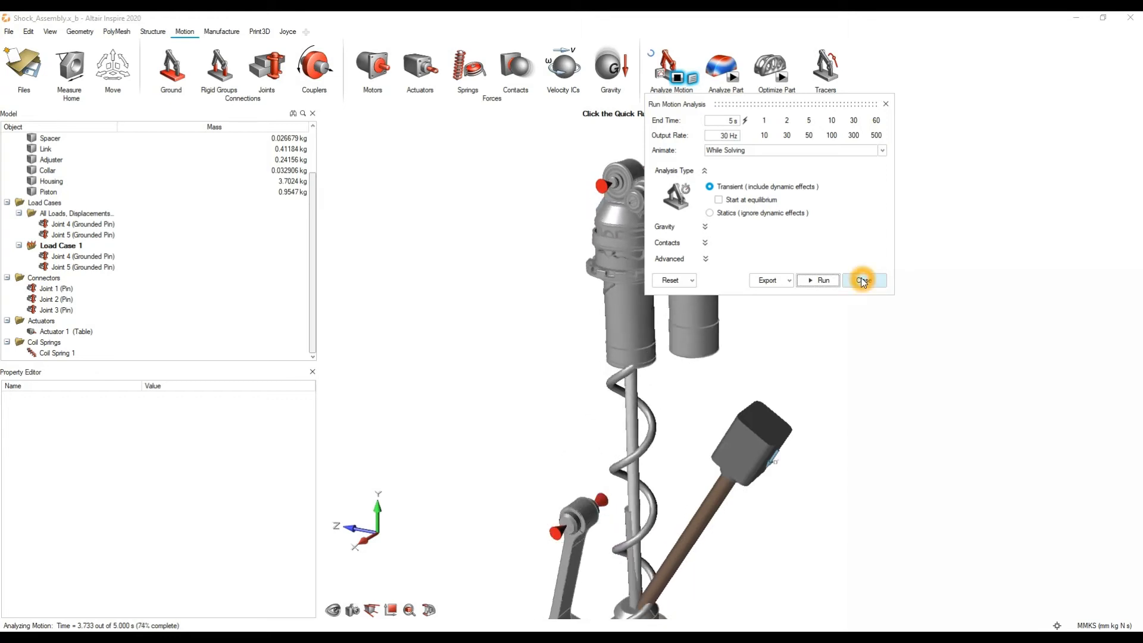
click(1036, 355)
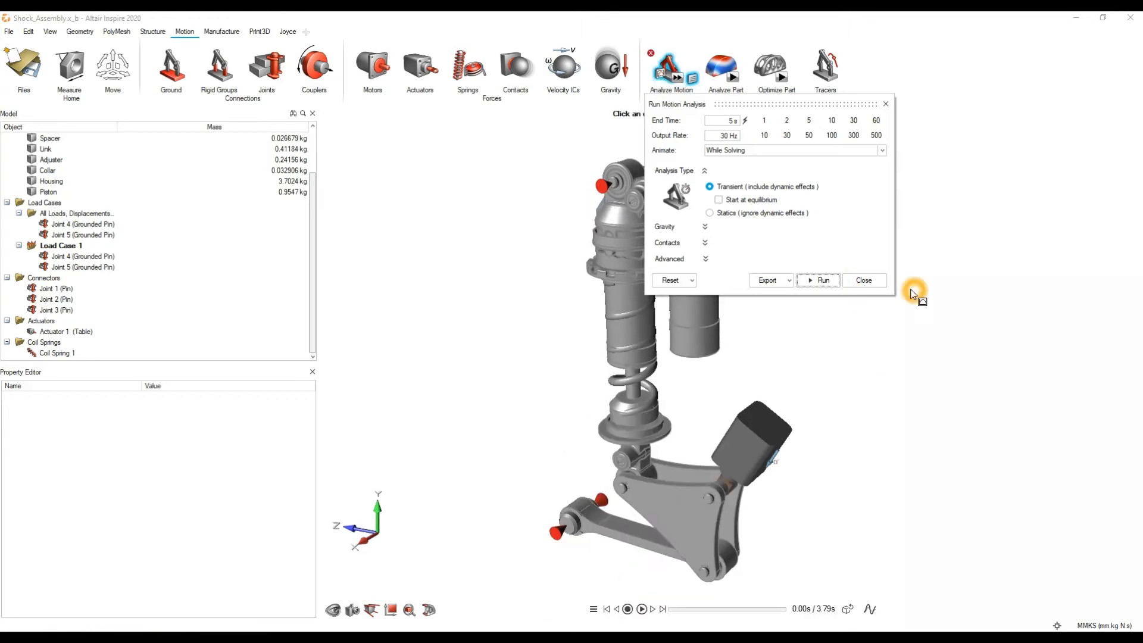
click(875, 281)
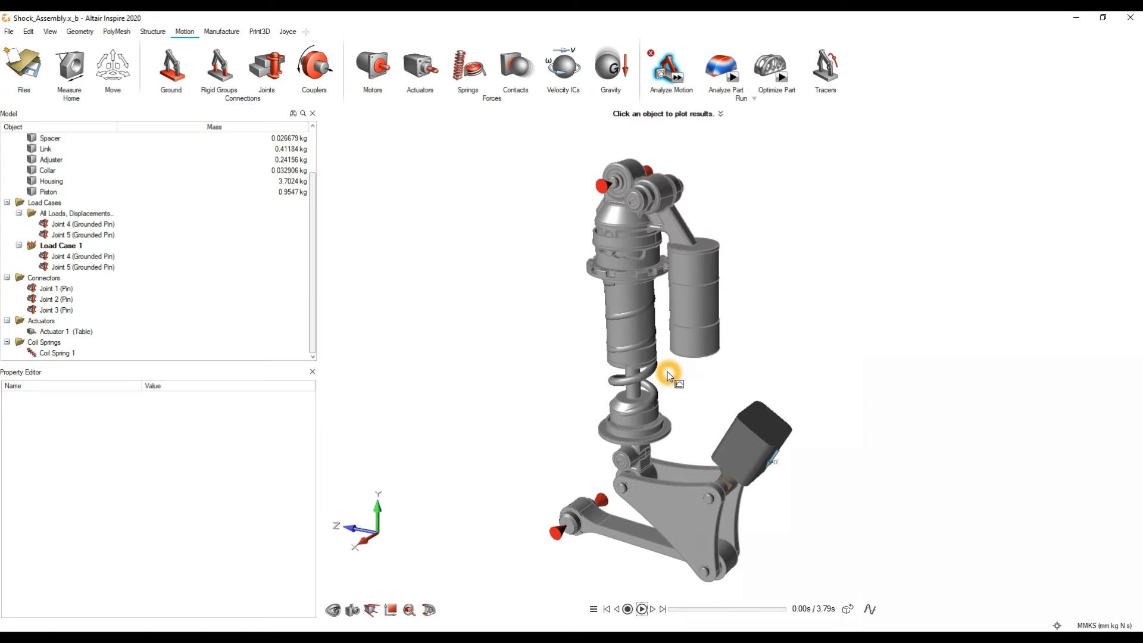
Step: Play back the motion results to examine how the piston moves relative to the Housing, and leave the results review
middle_drag(669, 374, 708, 351)
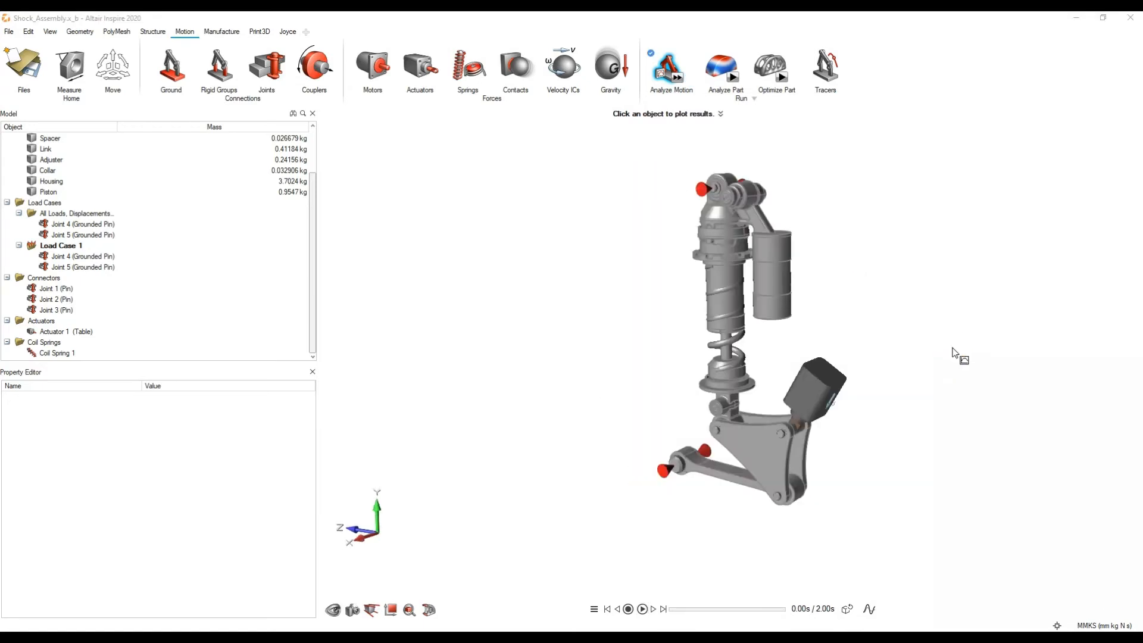
click(955, 350)
click(642, 609)
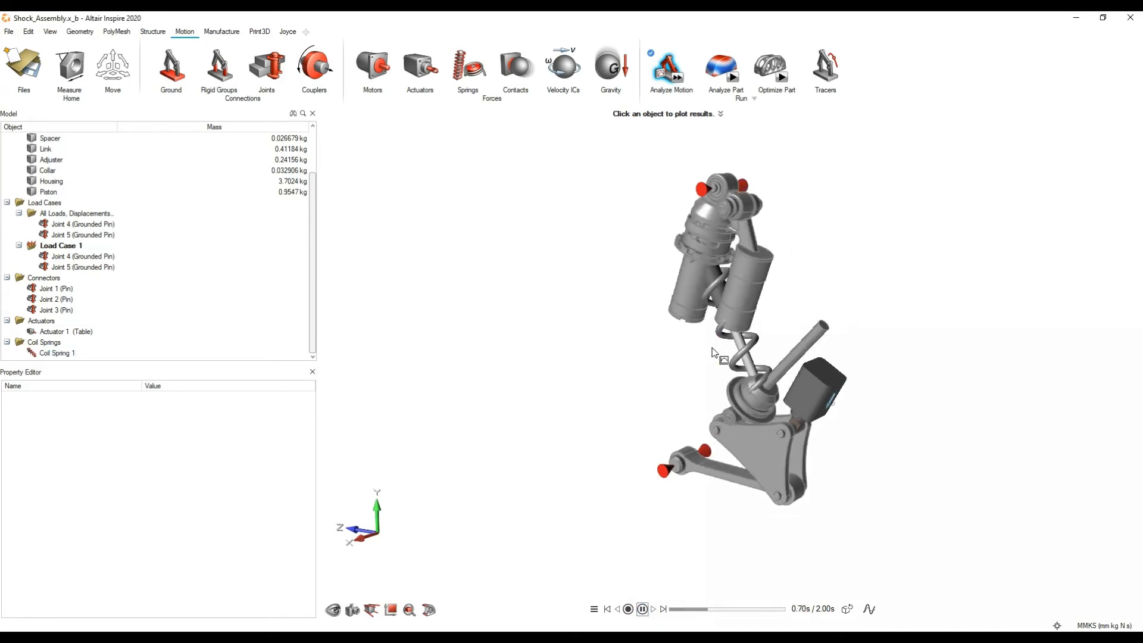
click(787, 331)
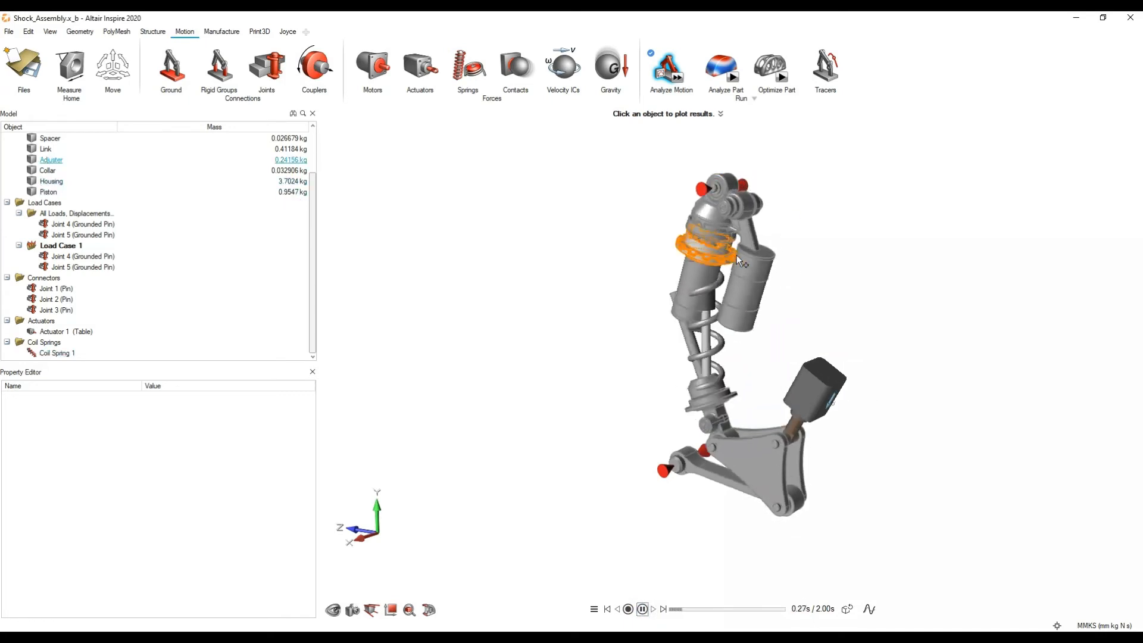
click(642, 609)
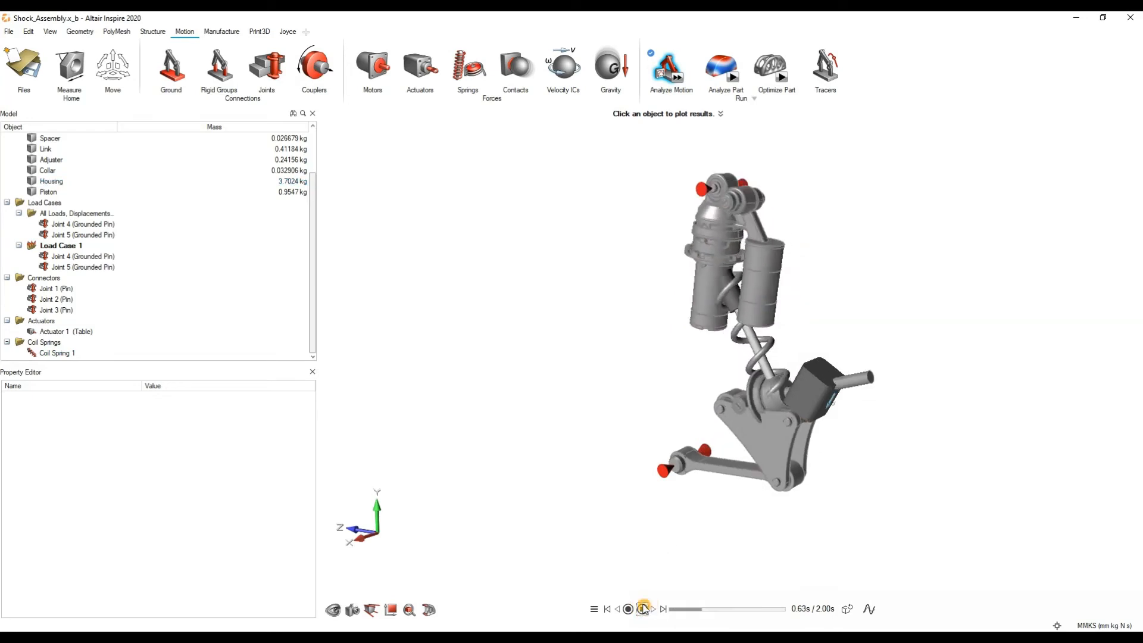
click(742, 290)
click(894, 248)
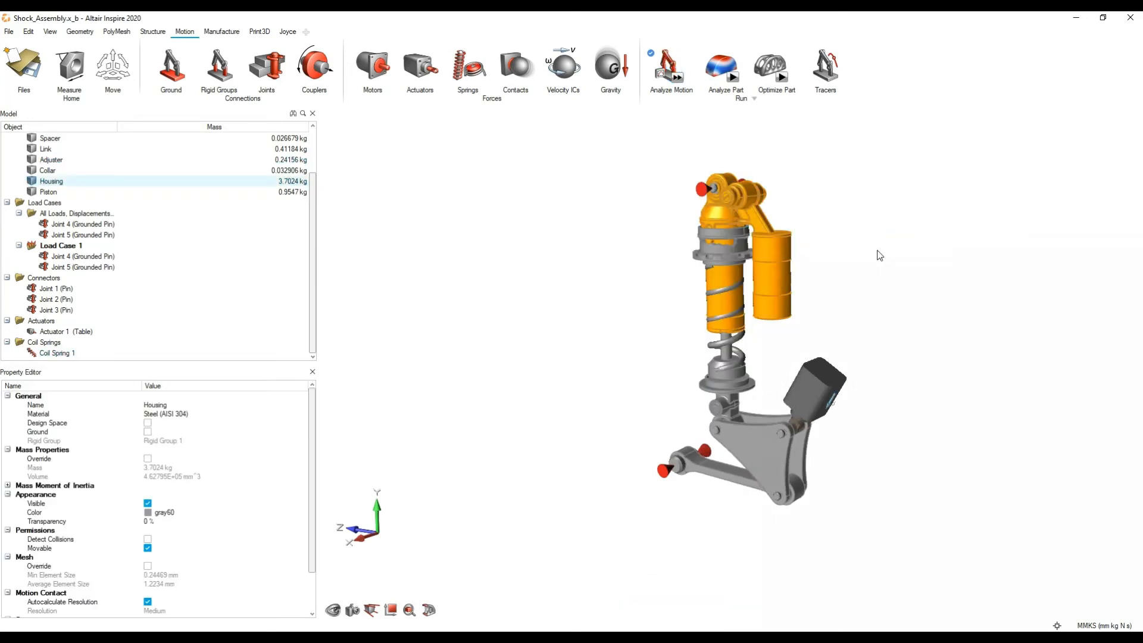
Step: Search the assembly for possible joints, keeping the detected feature type on Cylindrical Pairs
click(602, 158)
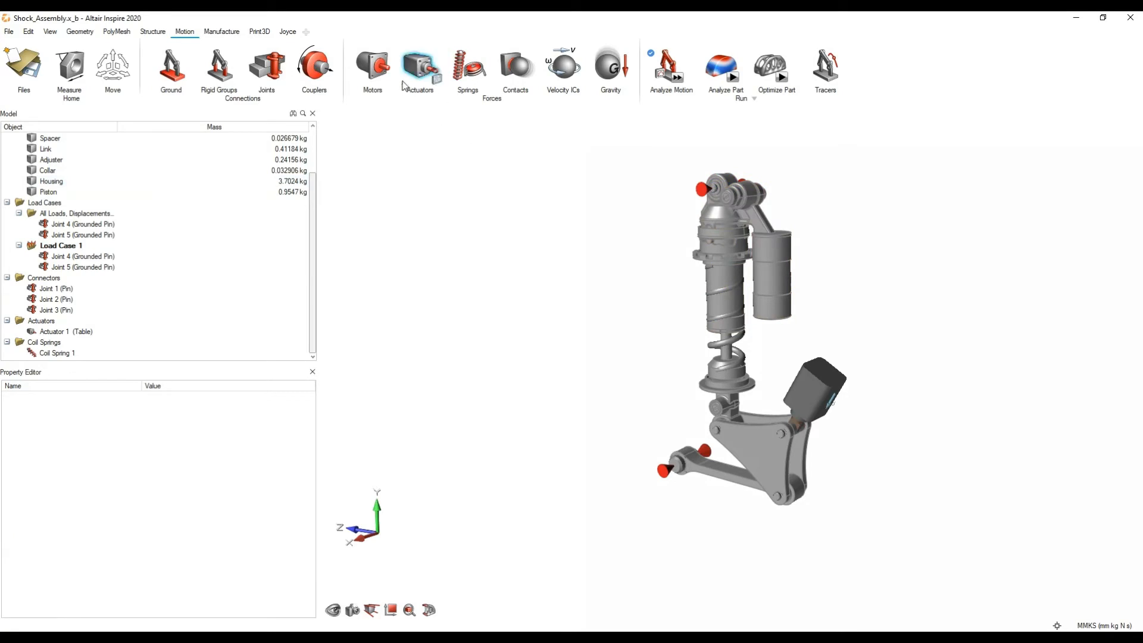
click(267, 66)
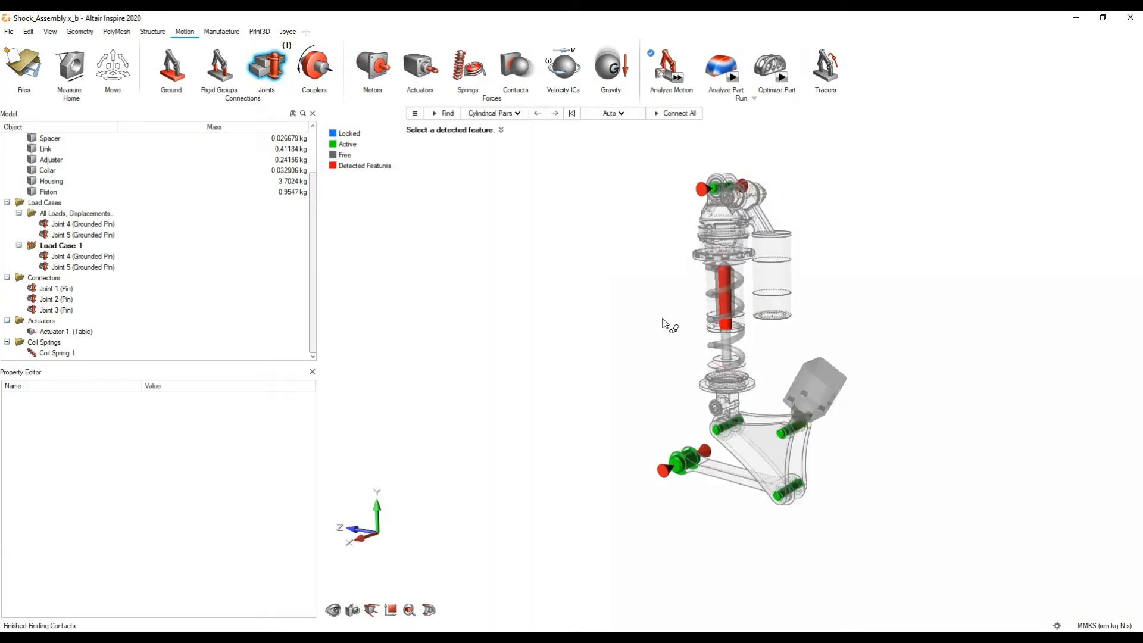
scroll(674, 338, up, 2)
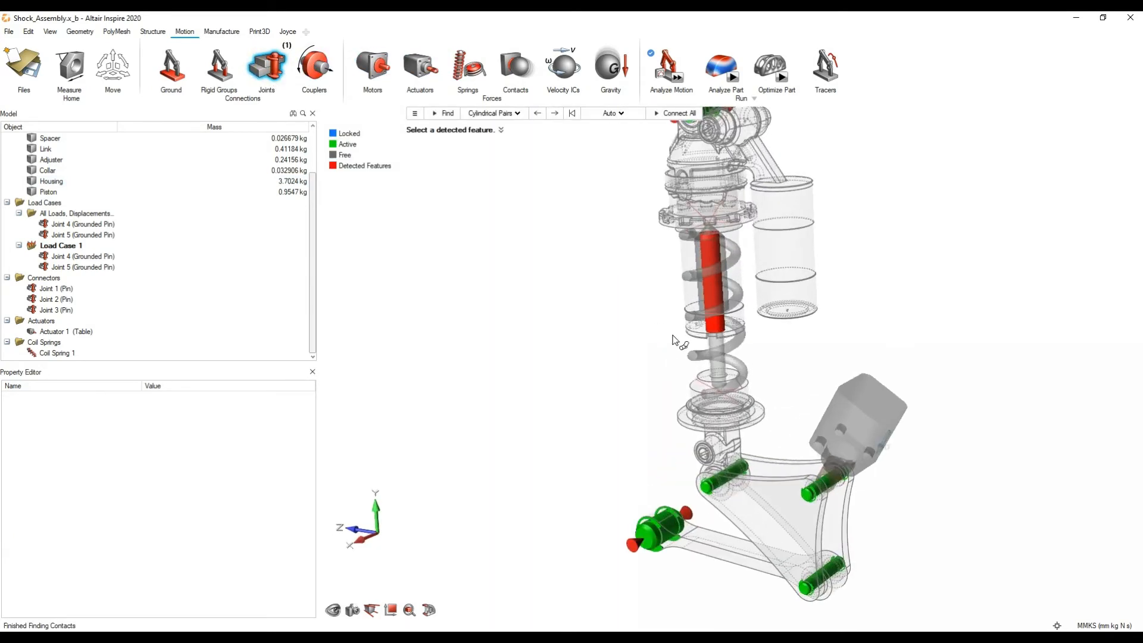
middle_drag(672, 340, 645, 263)
click(572, 115)
click(494, 113)
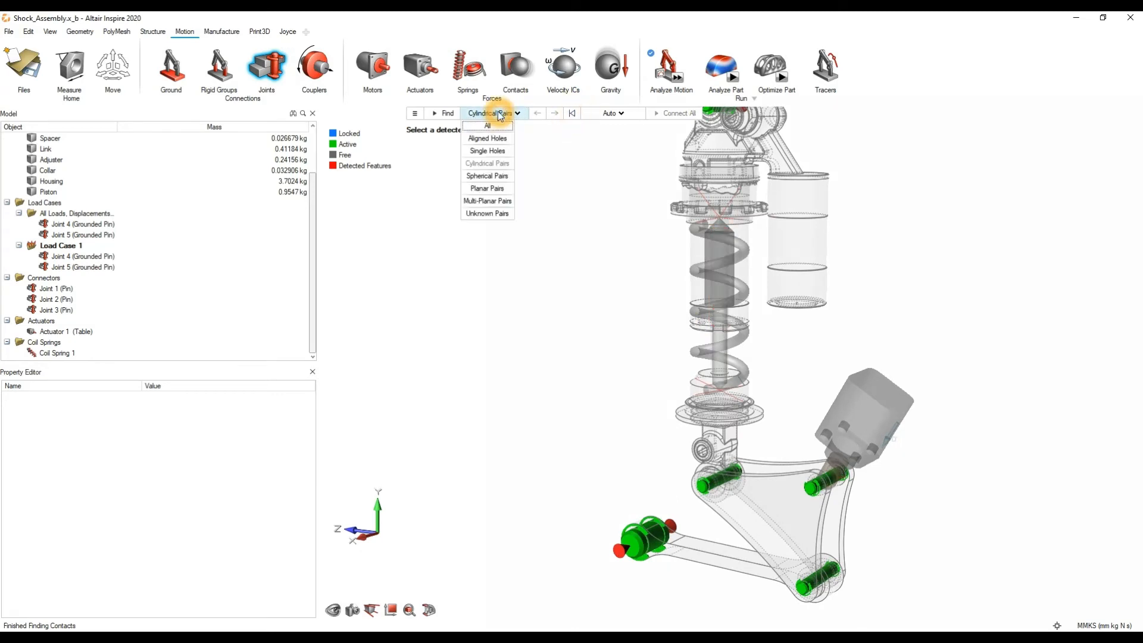
click(493, 167)
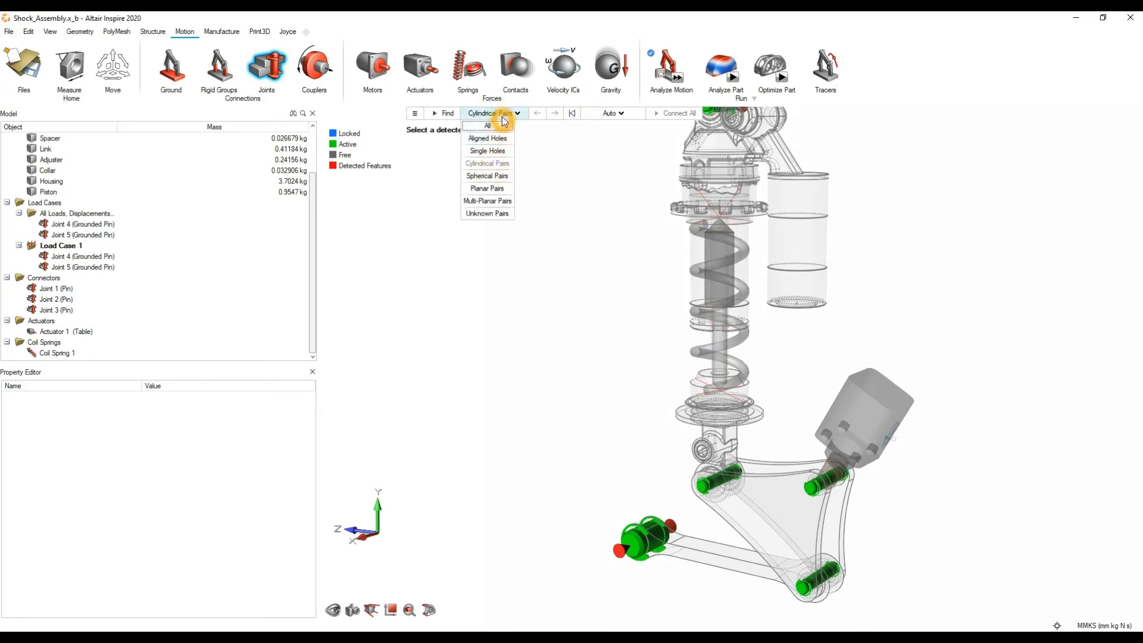
click(526, 150)
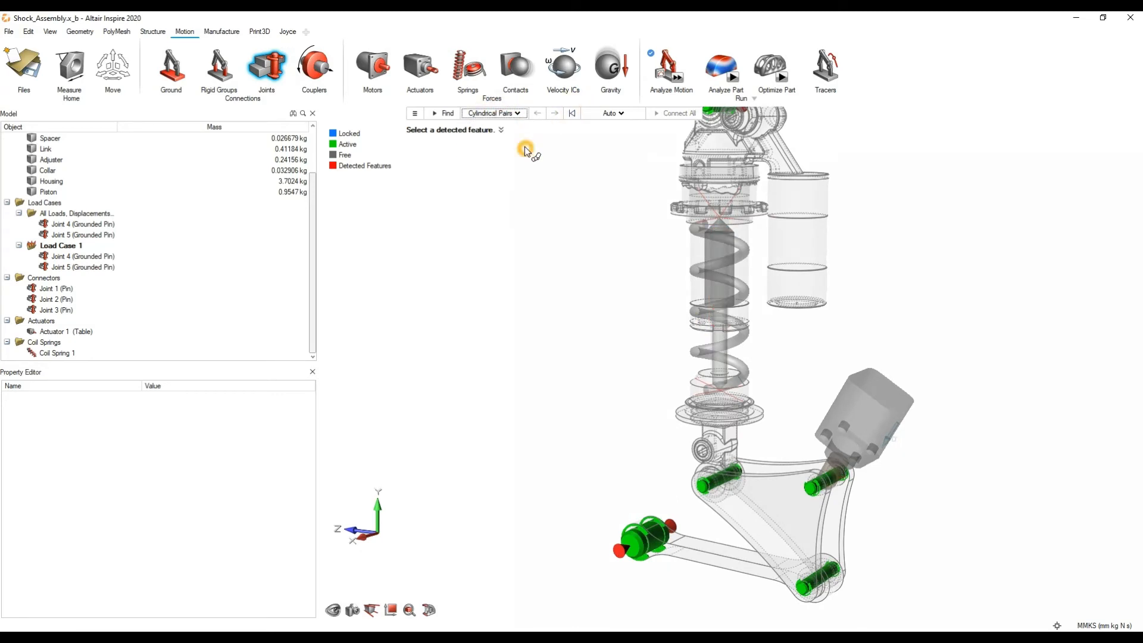
Step: Turn off the automatic search distance and find cylindrical pairs within 2 mm
click(414, 113)
click(449, 164)
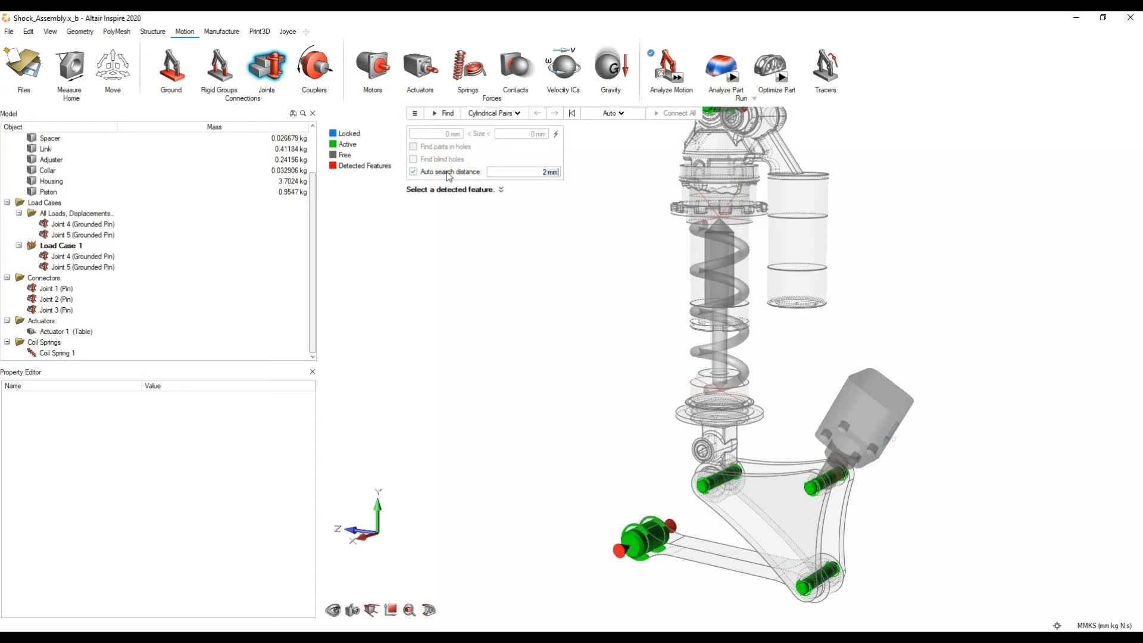
click(446, 172)
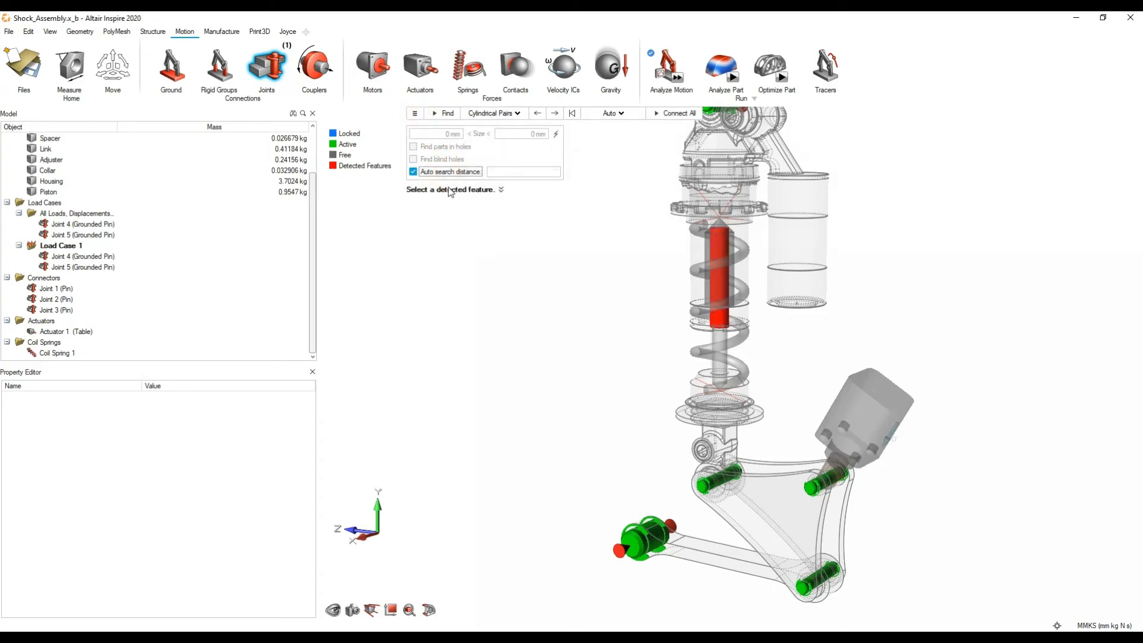
click(445, 172)
click(445, 113)
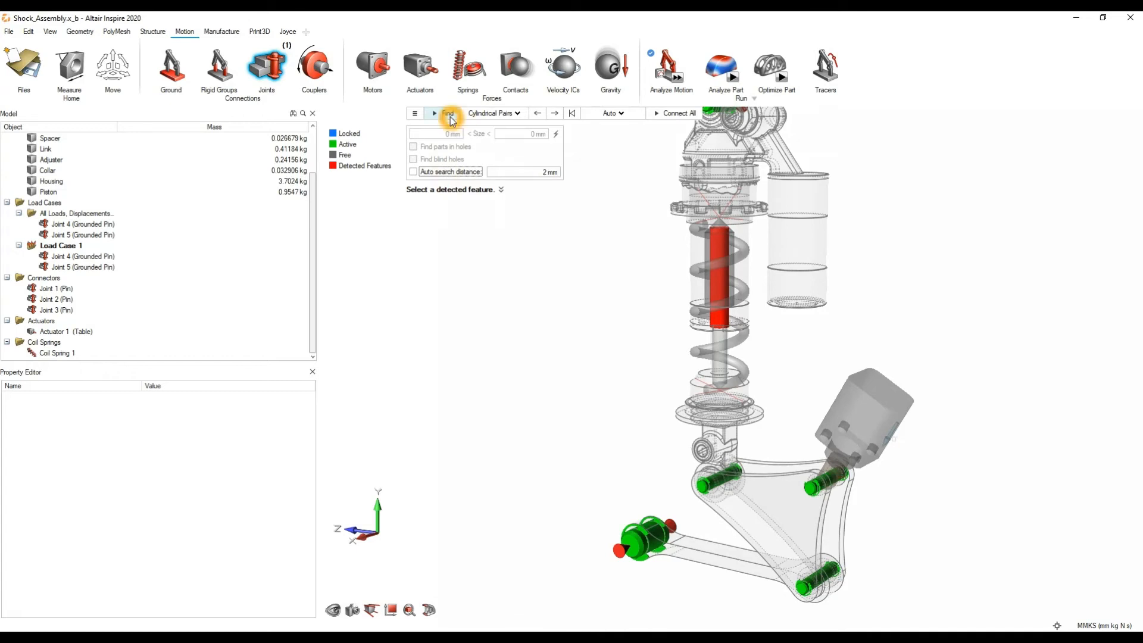
Step: Create an active cylindrical joint on the detected pair between the Housing and the Piston
scroll(650, 309, down, 4)
right_drag(638, 303, 625, 359)
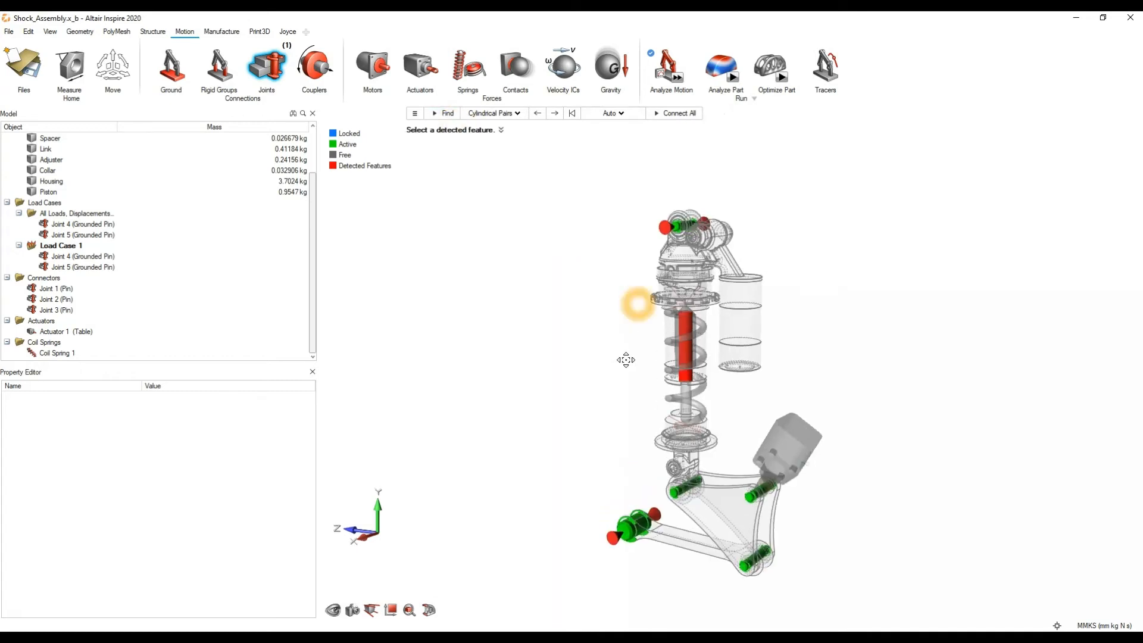
middle_drag(625, 360, 651, 365)
scroll(706, 347, up, 1)
scroll(706, 352, up, 3)
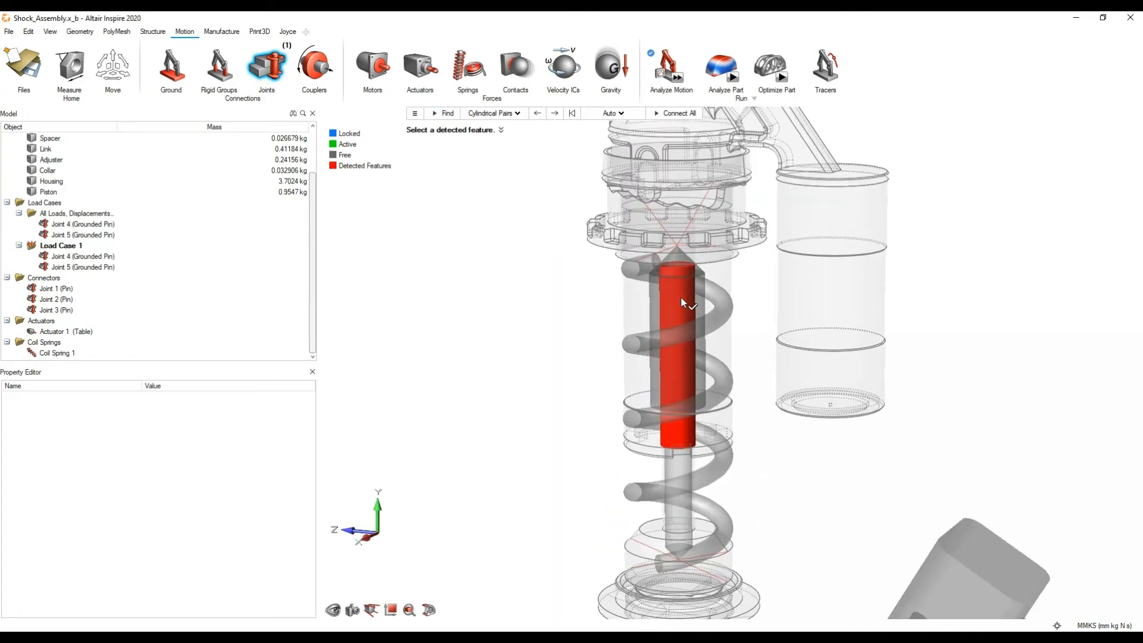
scroll(679, 341, down, 3)
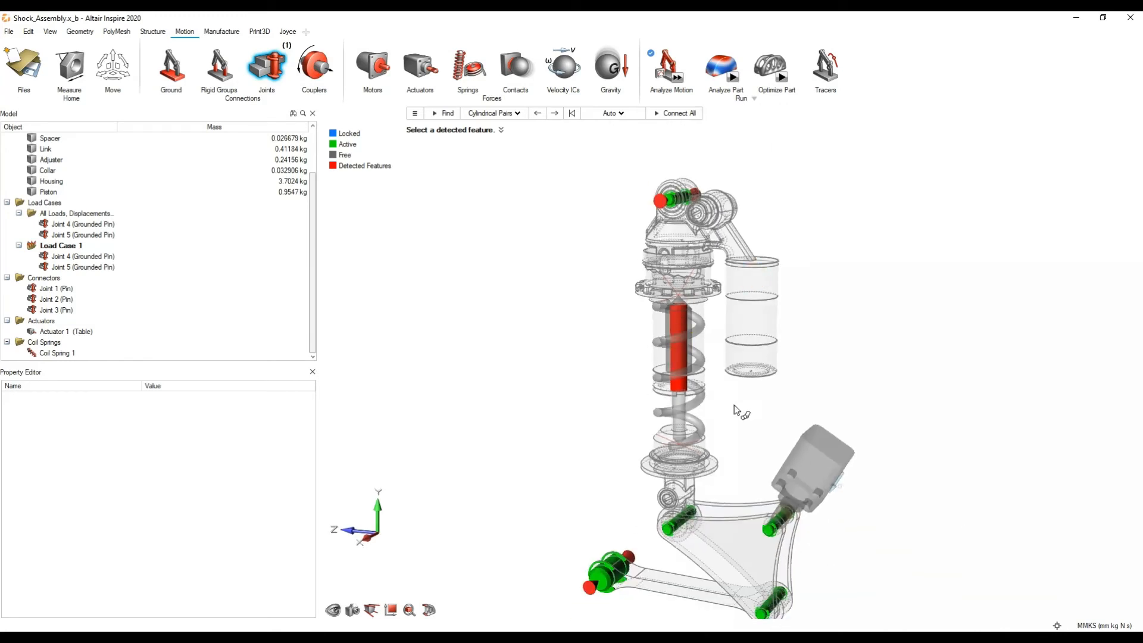
click(683, 340)
click(682, 355)
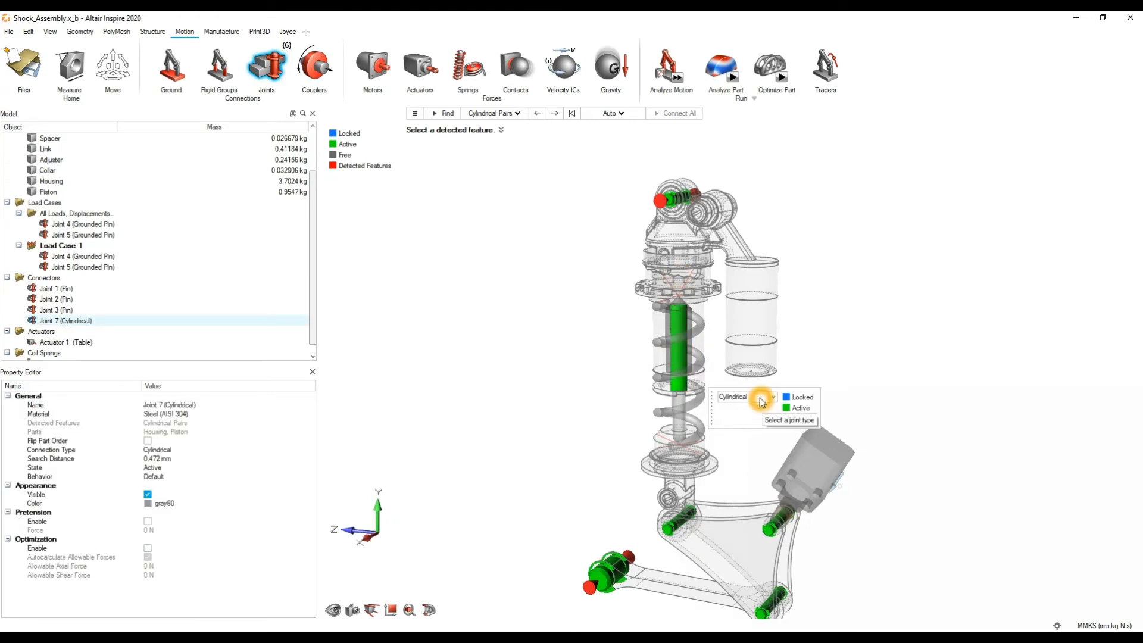
right_click(852, 259)
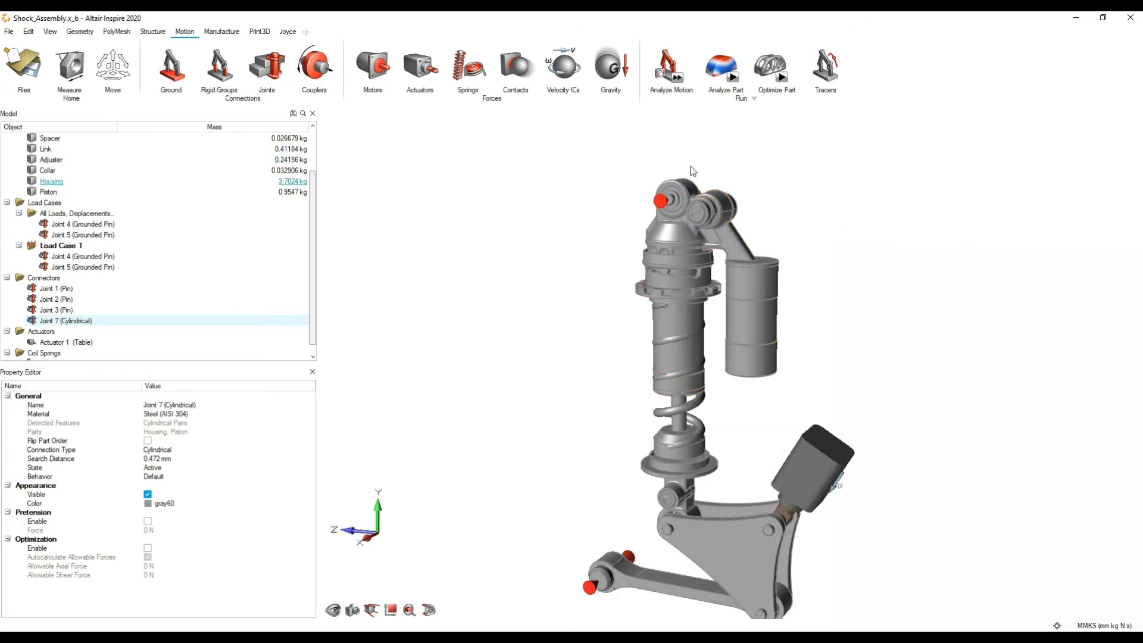
Step: Rerun the motion analysis with the piston joint in place and play back the resulting animation
click(679, 81)
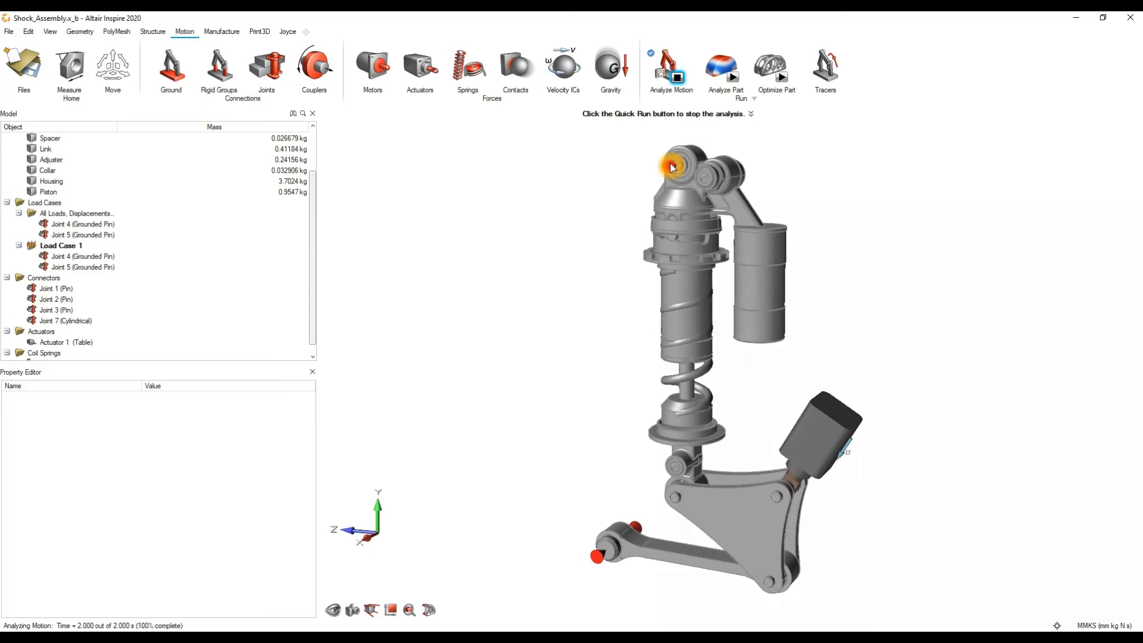
click(691, 79)
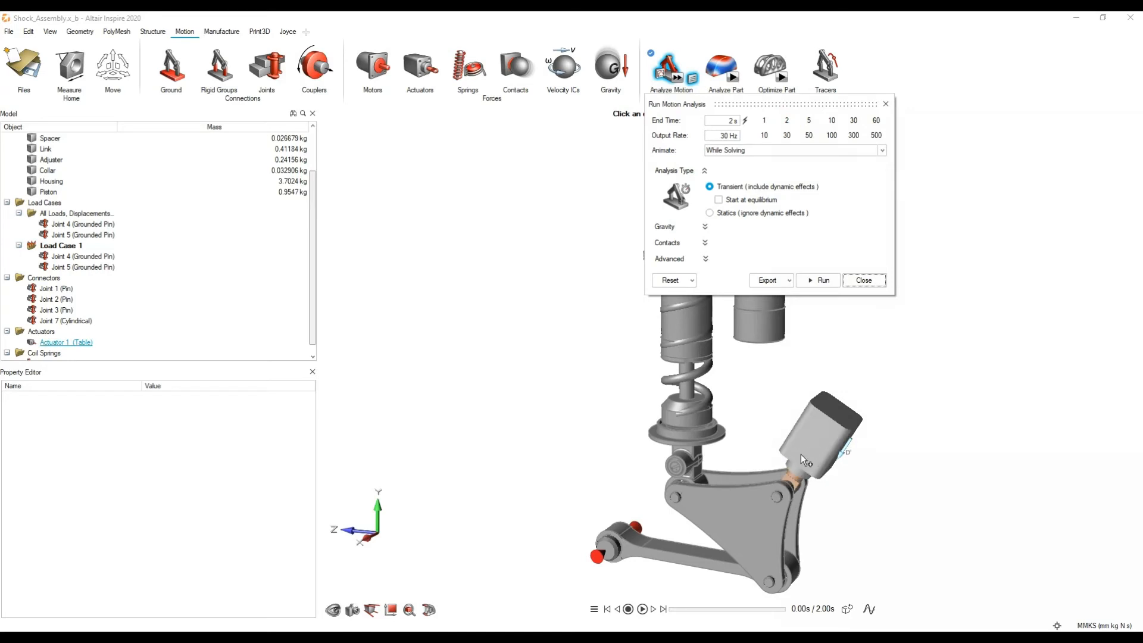
click(862, 281)
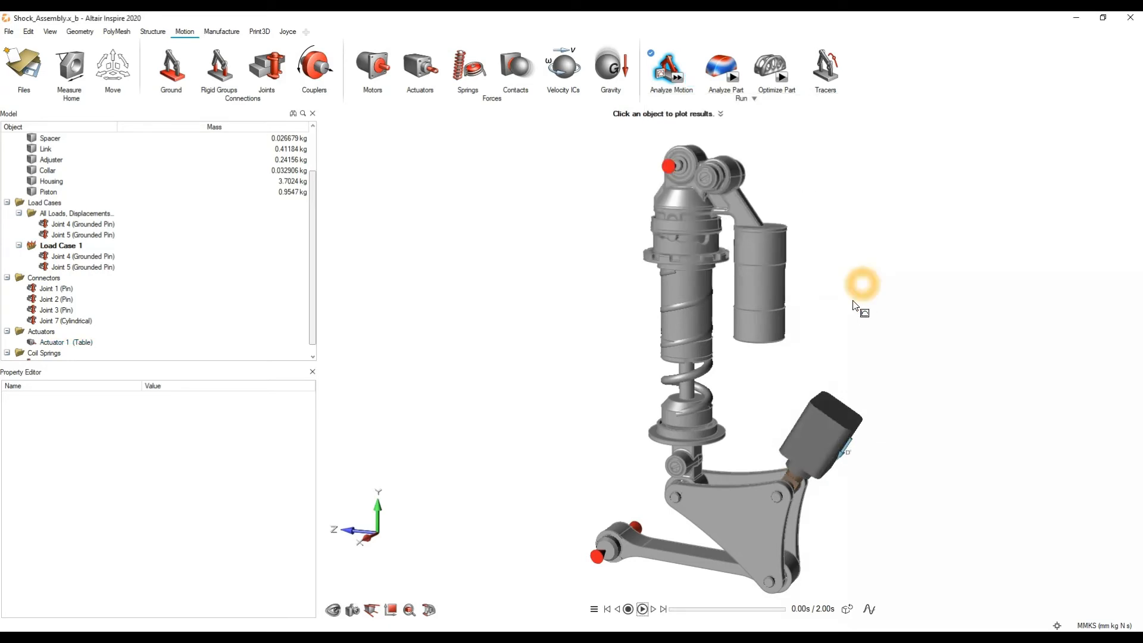
click(644, 608)
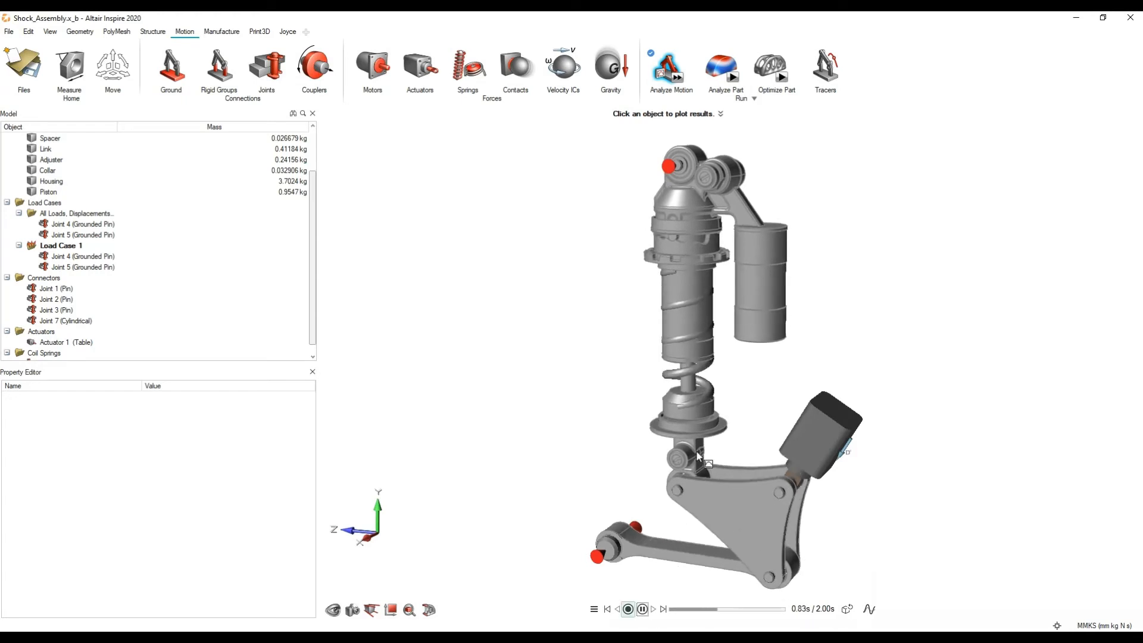
Step: Resume the results animation and plot the displacement of the rigid group containing the Housing
click(643, 612)
click(646, 610)
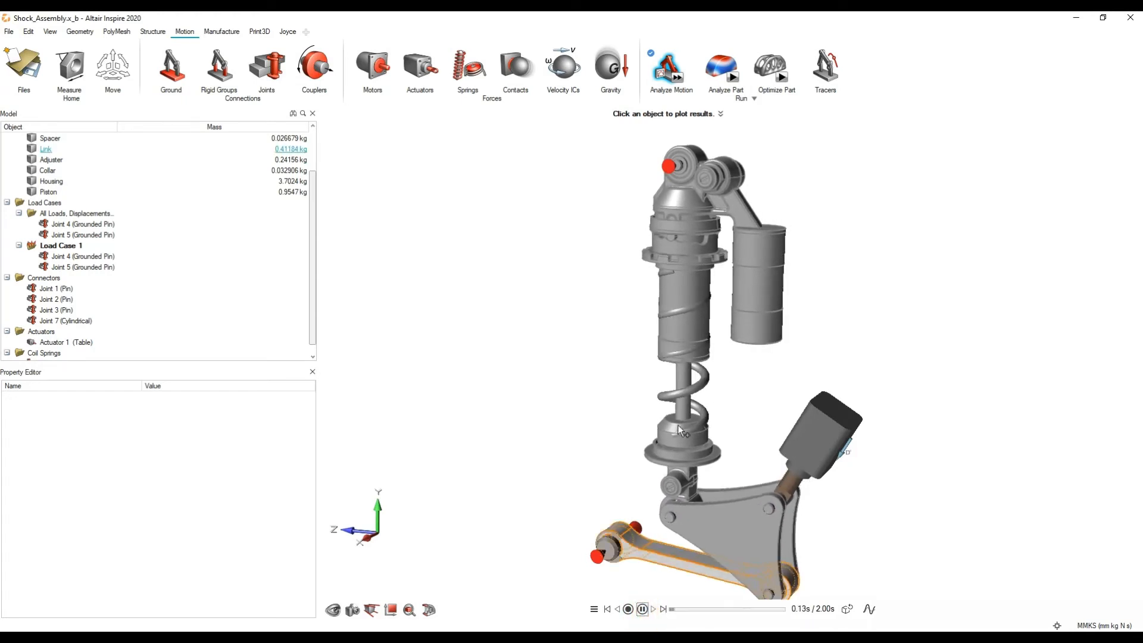
click(727, 519)
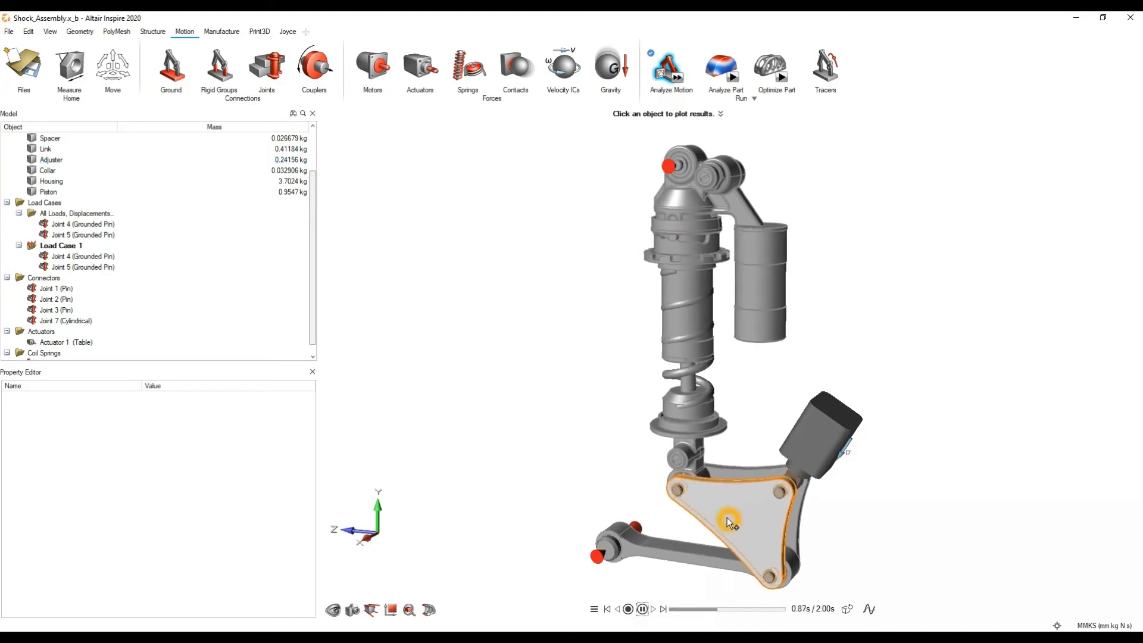
click(770, 274)
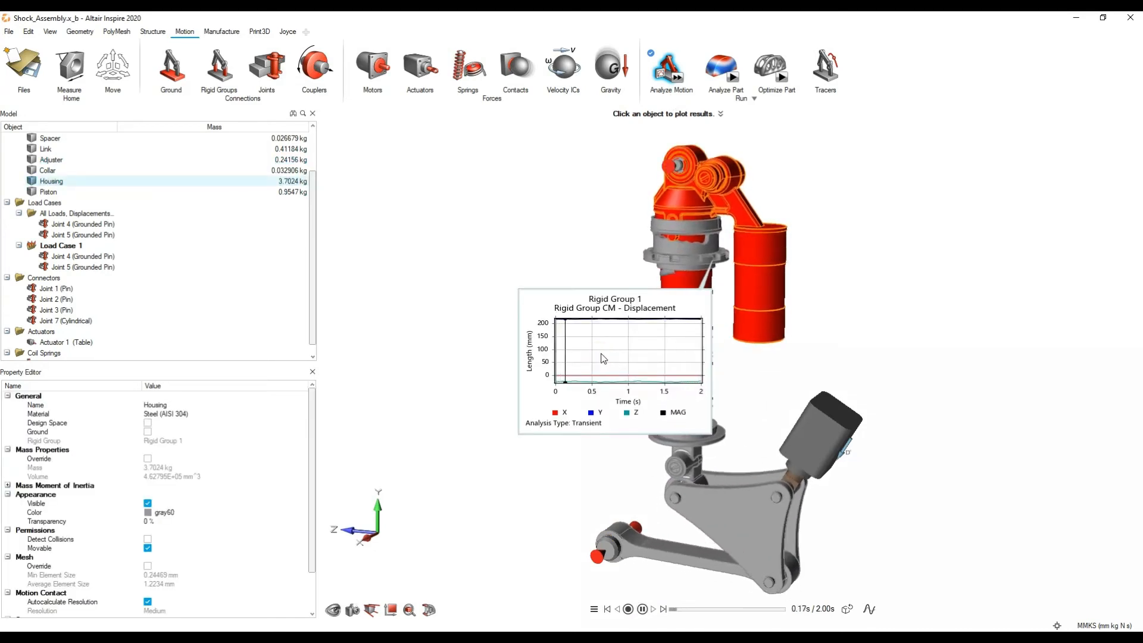
Step: Switch the Housing's plot to CM Velocity and then to CM Acceleration
right_click(611, 355)
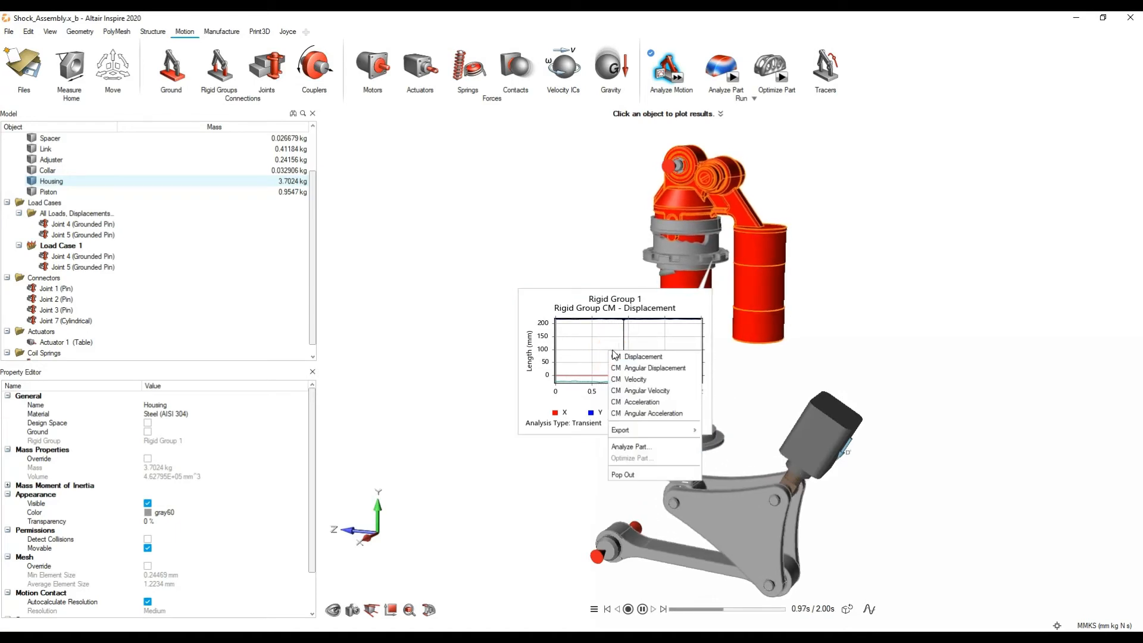
click(608, 367)
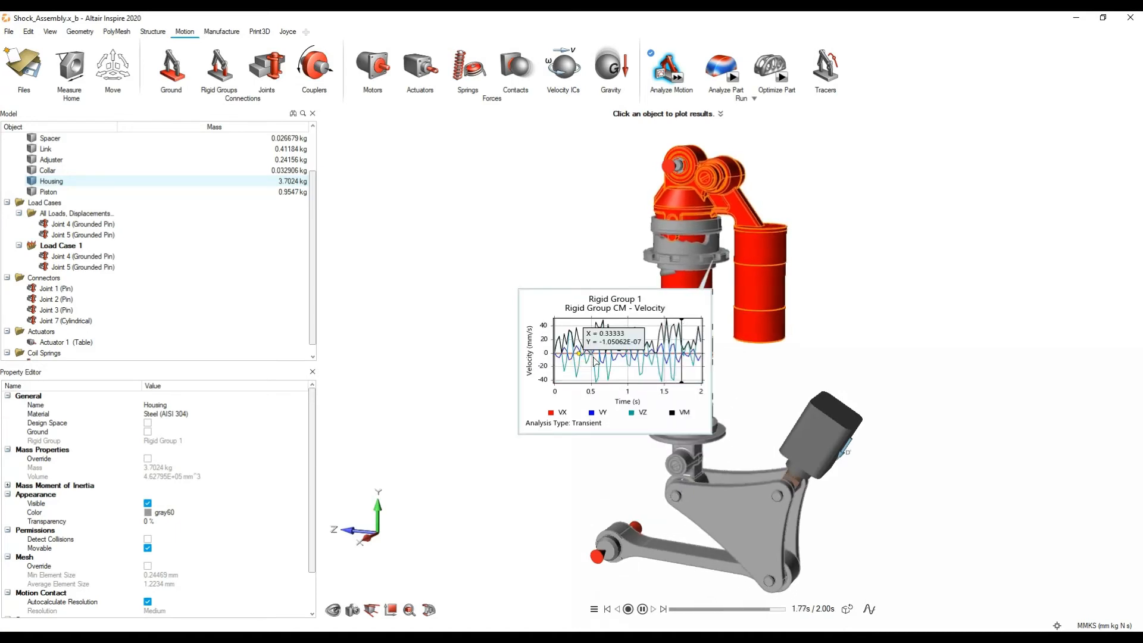
right_click(613, 364)
click(647, 415)
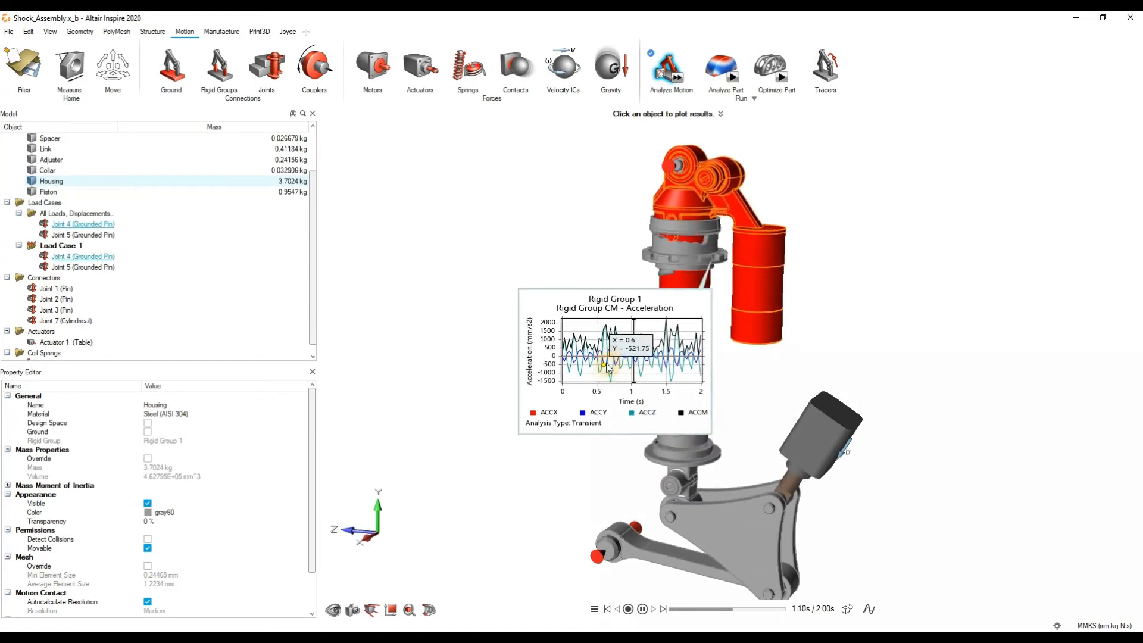
Step: Look through the export choices of the Housing's acceleration plot, including Loads on Part and Connection Locations
right_click(608, 366)
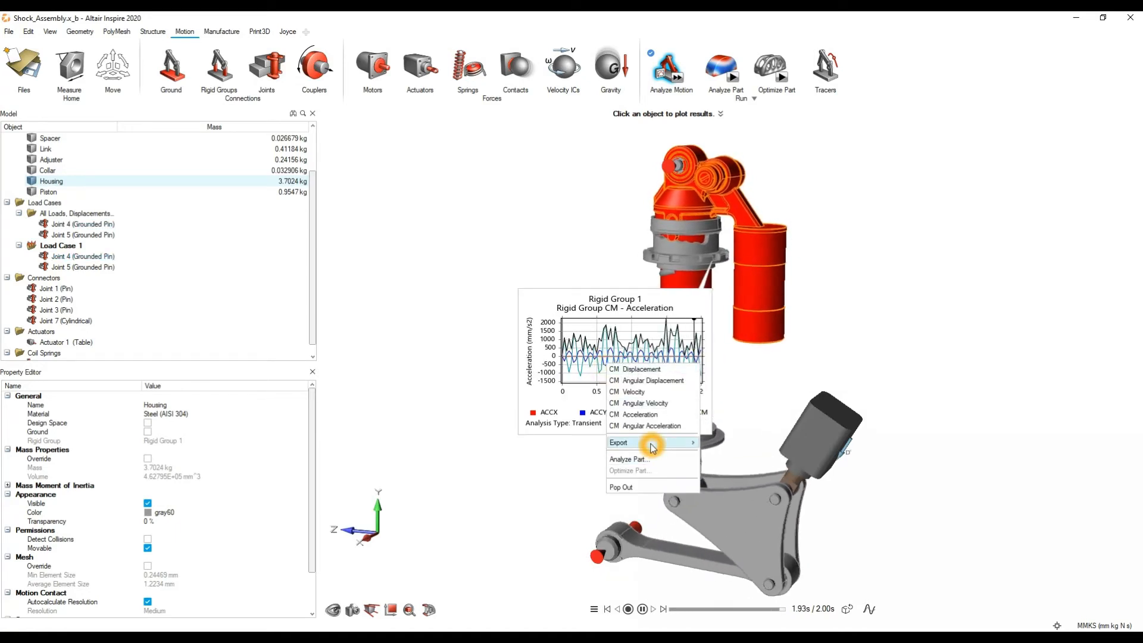
mouse_move(652, 449)
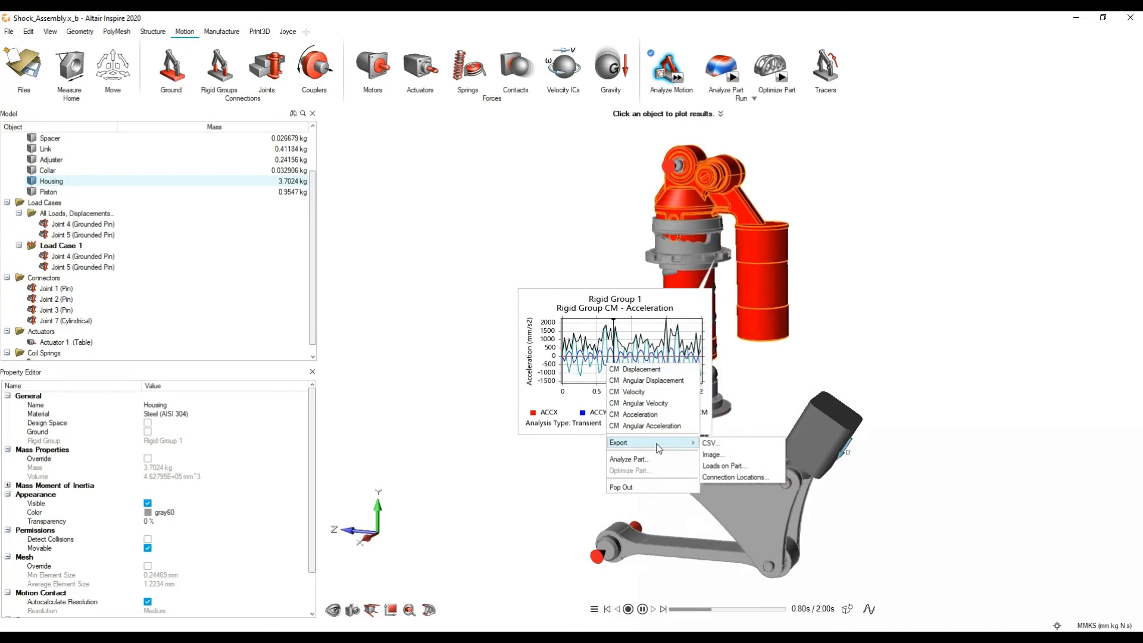
click(727, 468)
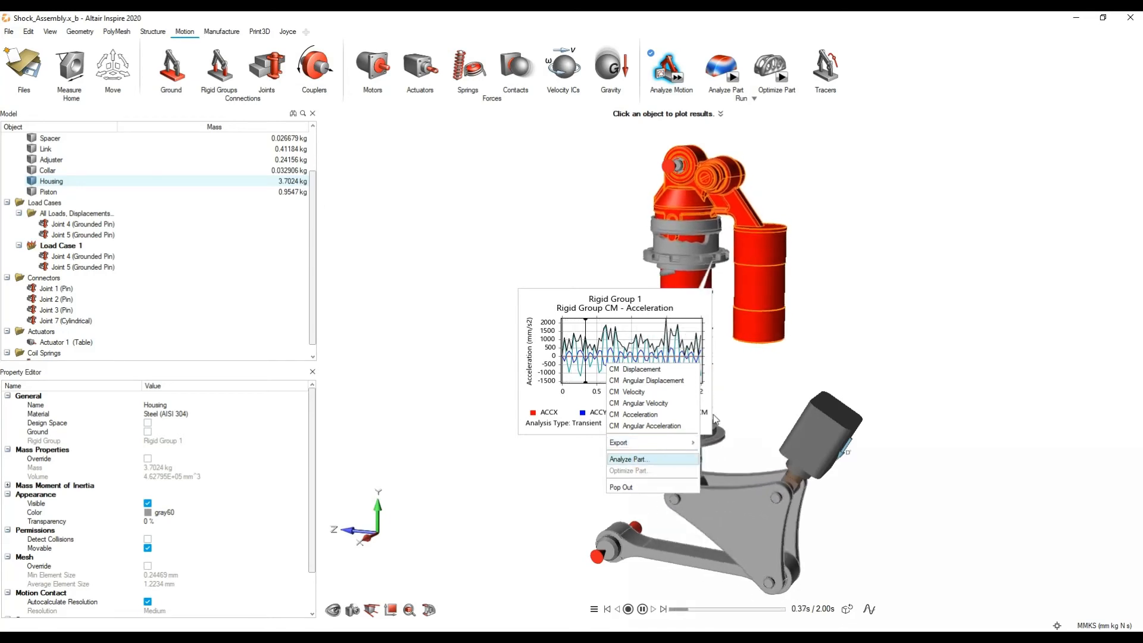
click(880, 319)
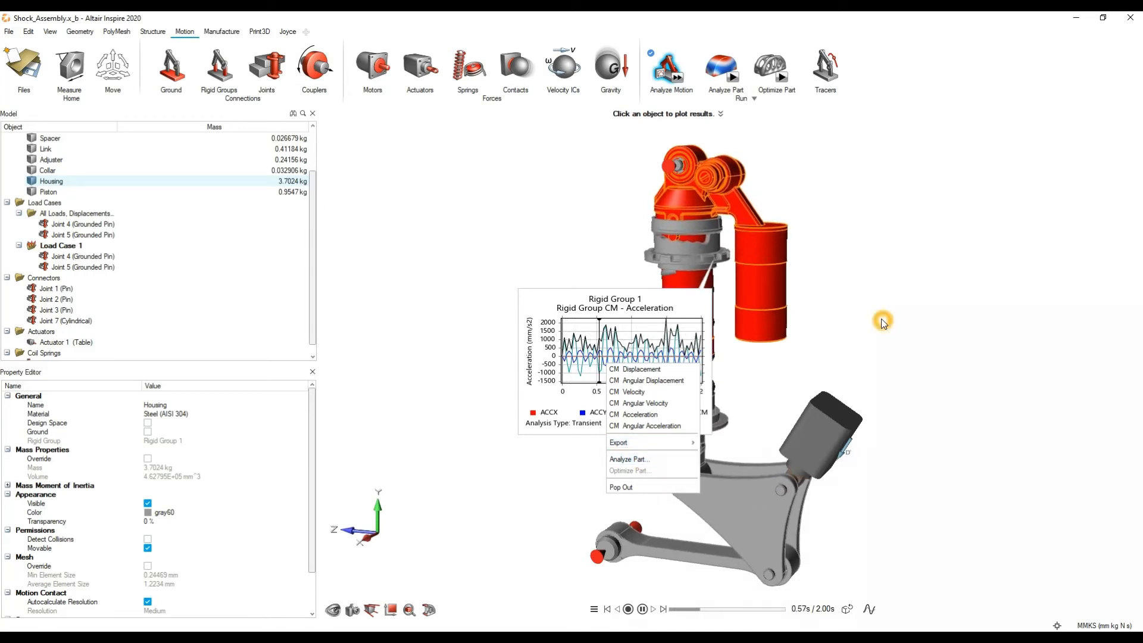
Step: Pause the animation and close the Housing's plot, leaving no part selected
click(641, 608)
click(816, 365)
click(731, 316)
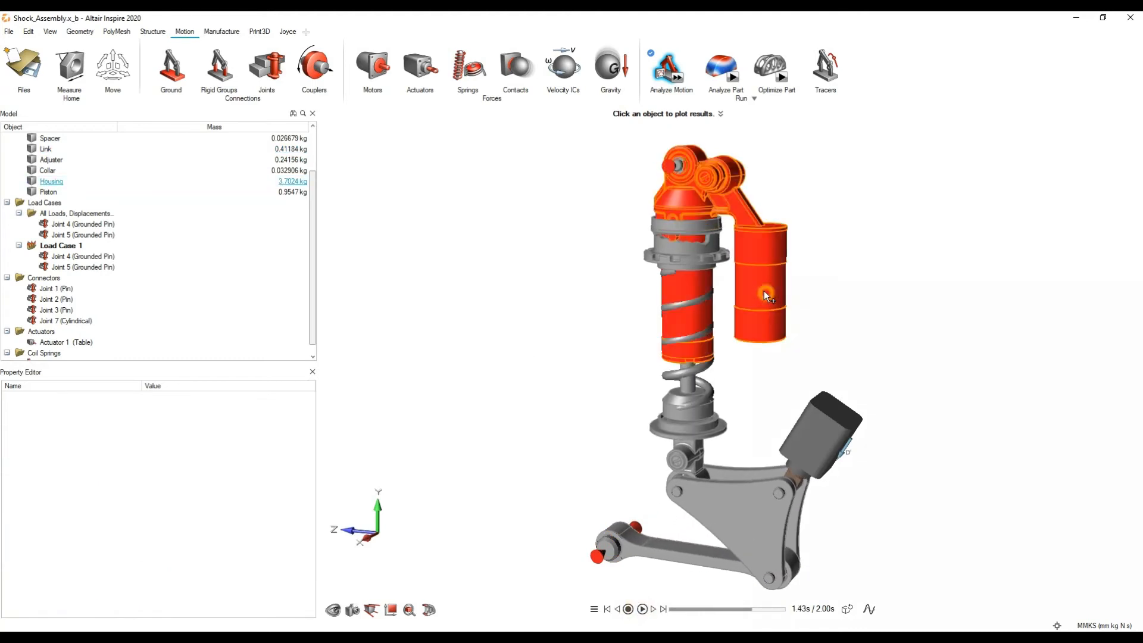
click(793, 361)
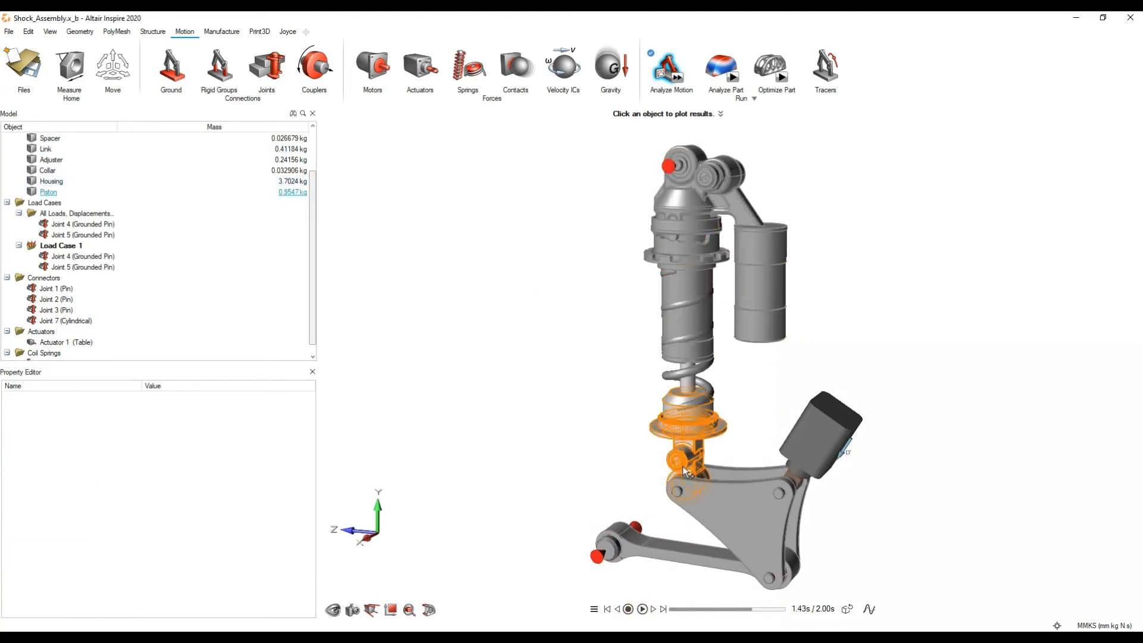
Step: Plot the force in Joint 1, the pin between the brackets, and set the plot's time marker to 0.5 s
click(676, 494)
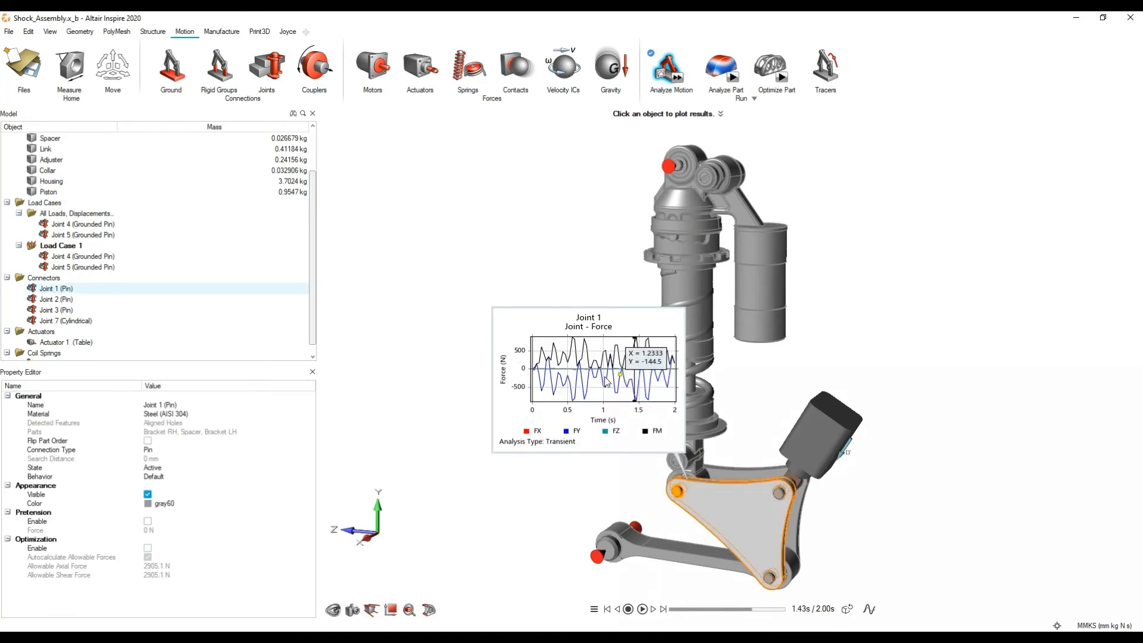
scroll(691, 484, up, 8)
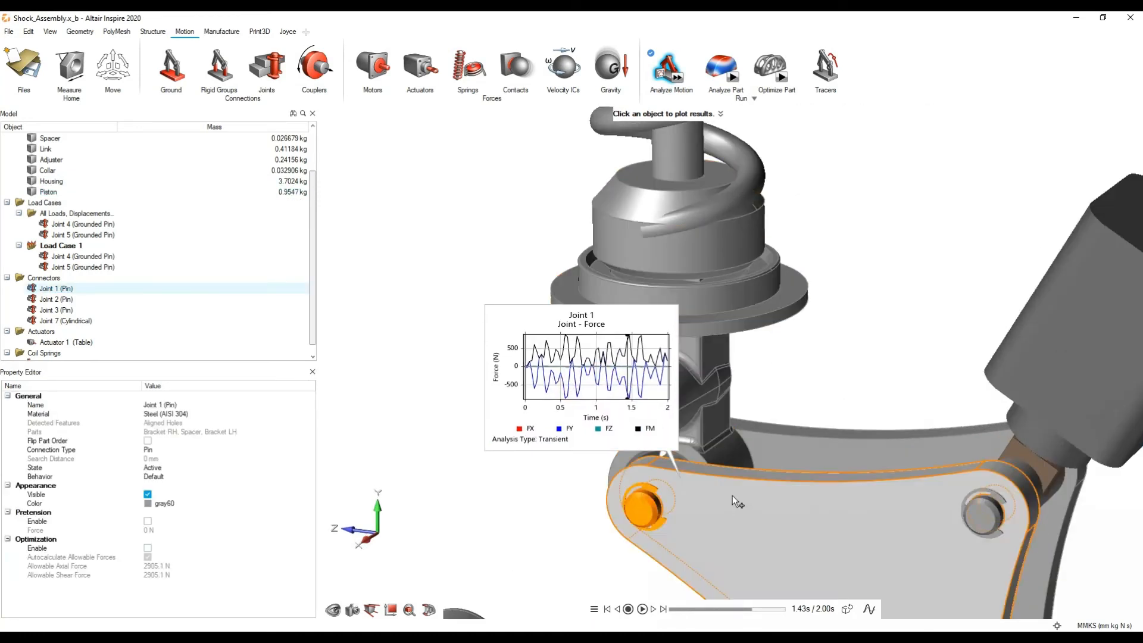
scroll(714, 366, down, 8)
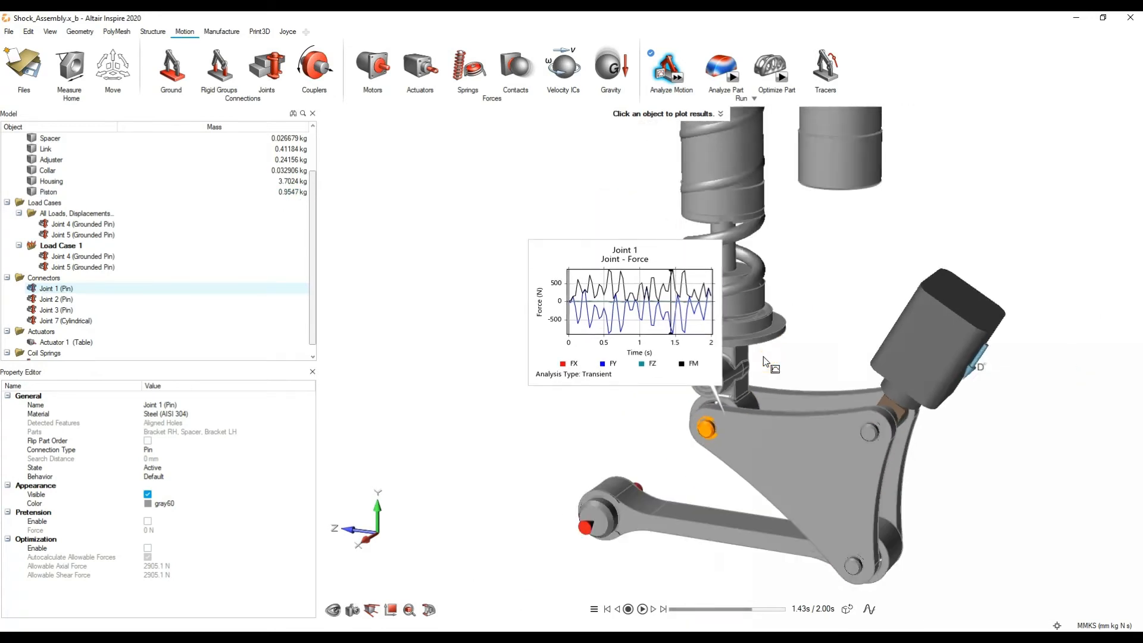
right_click(617, 341)
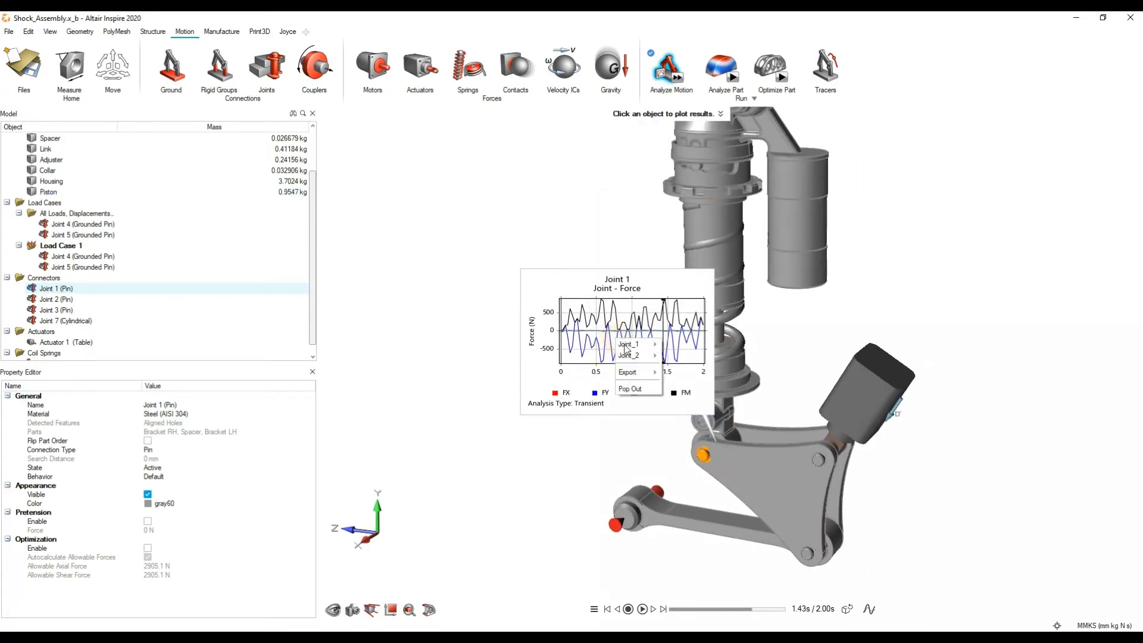
click(596, 328)
Step: Switch the Joint 1 plot to Torque and then Displacement, and close the plot
right_click(613, 342)
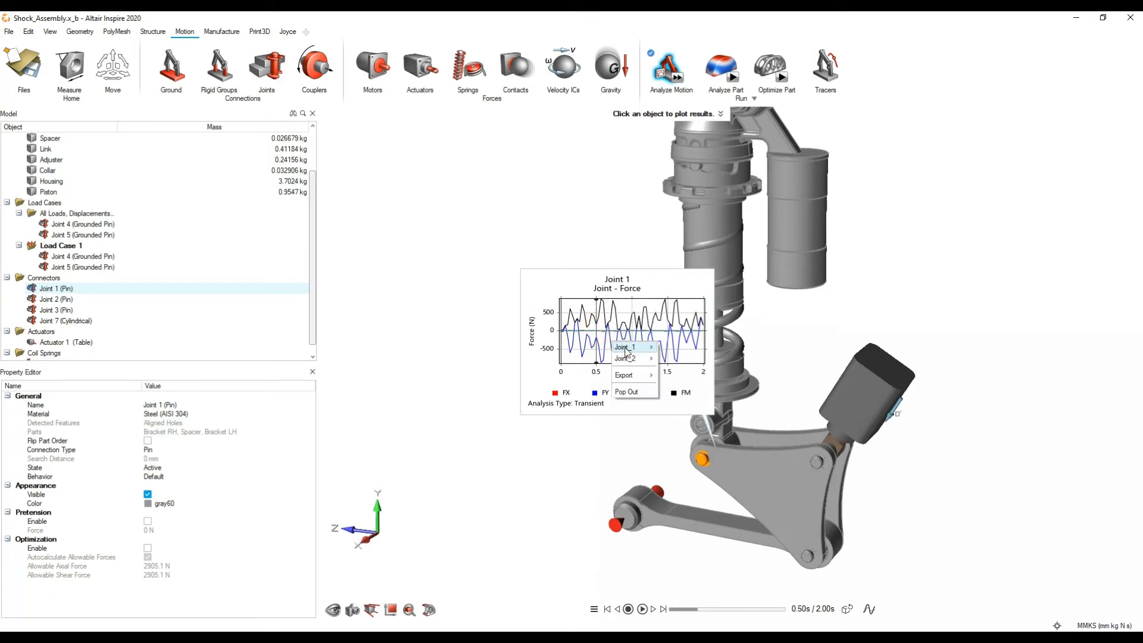
click(626, 348)
click(694, 359)
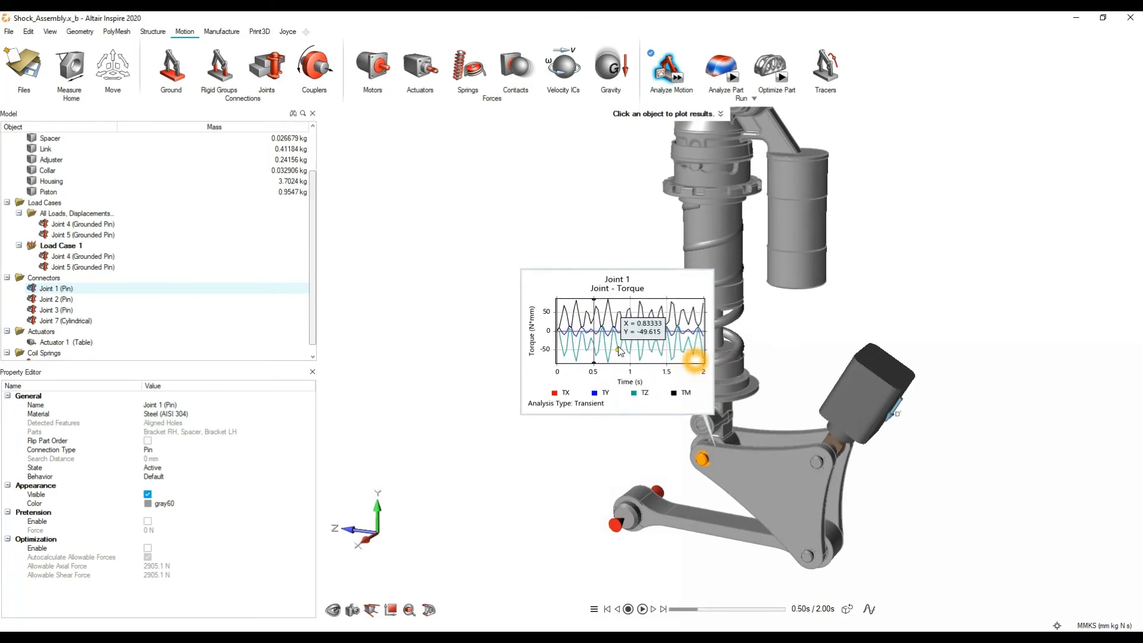
right_click(620, 347)
click(653, 363)
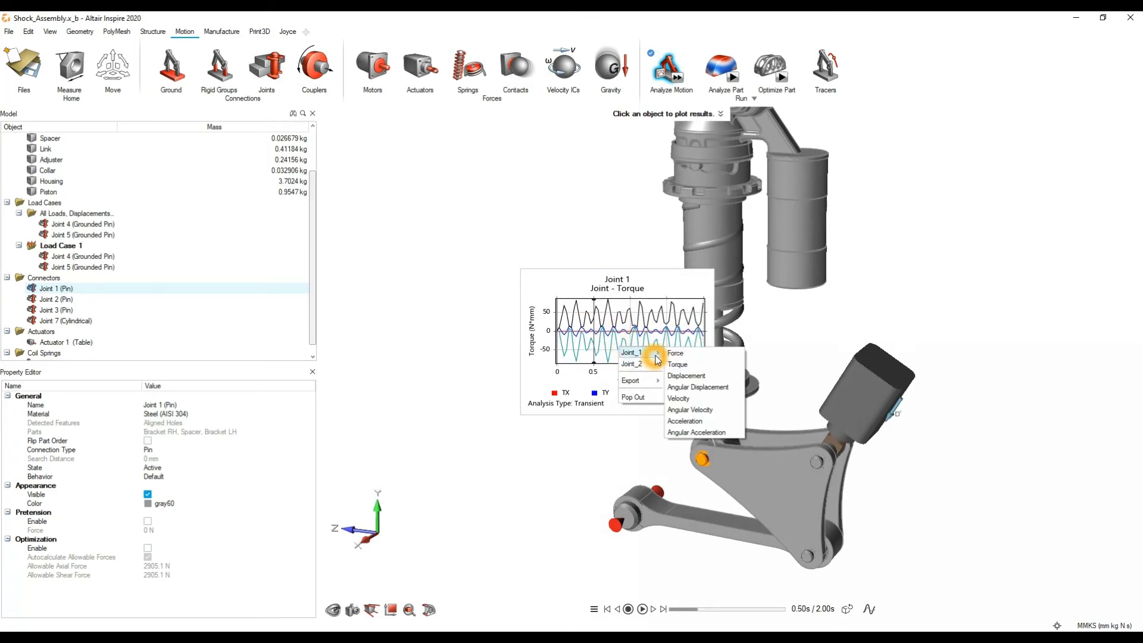
mouse_move(659, 354)
click(681, 375)
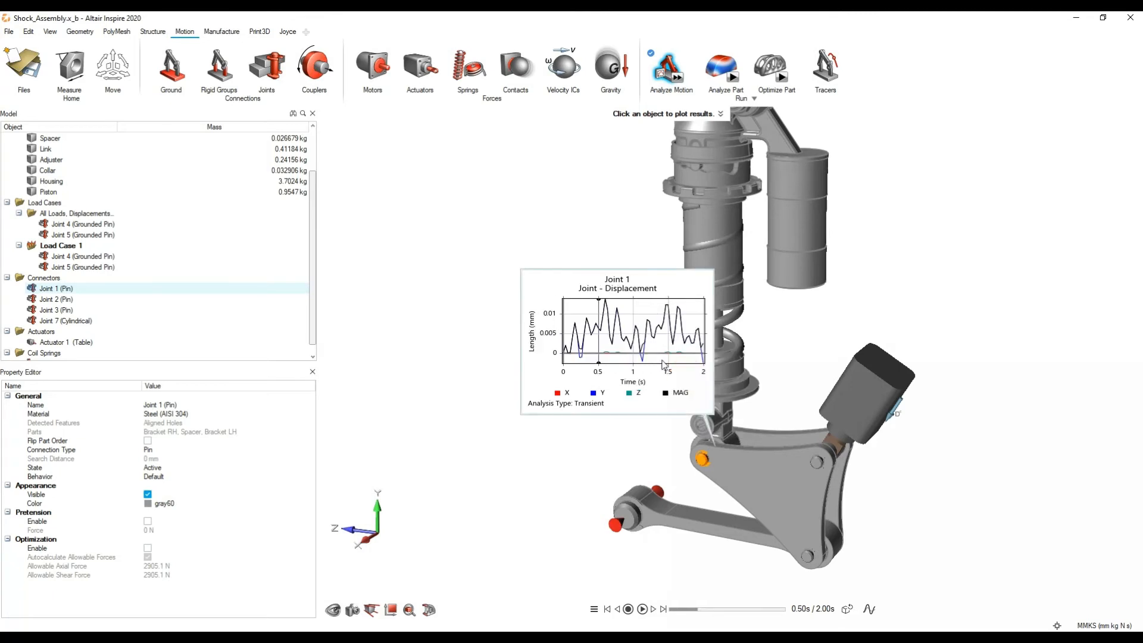
click(599, 342)
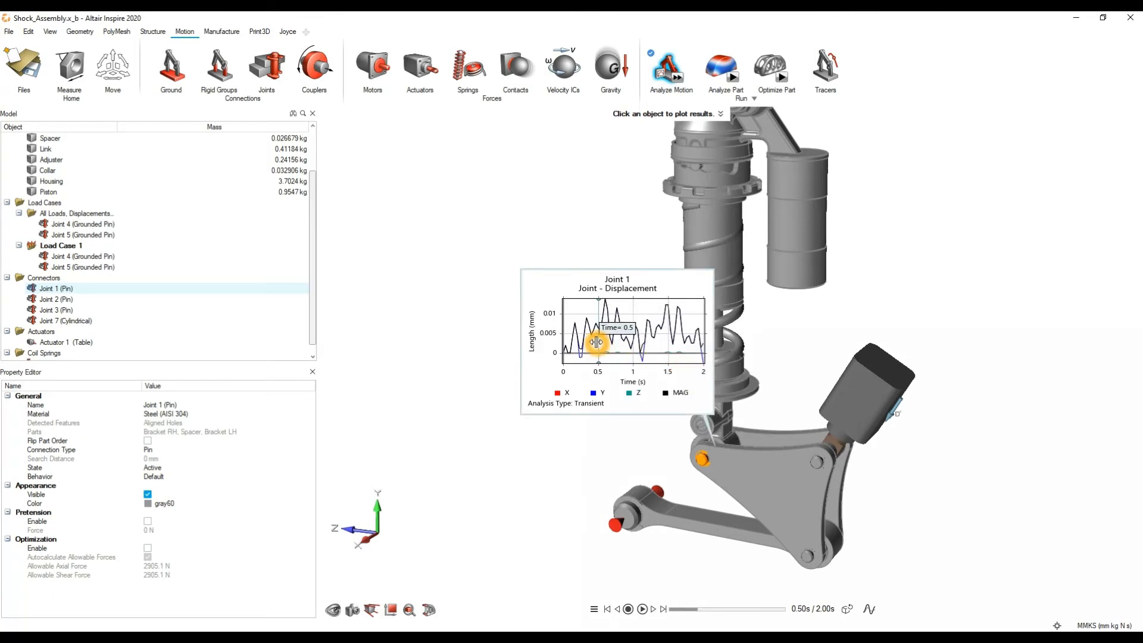
click(916, 303)
Step: Open the Force Explorer and play the motion animation with the force arrows displayed on the assembly
scroll(904, 283, down, 3)
right_drag(893, 262, 860, 344)
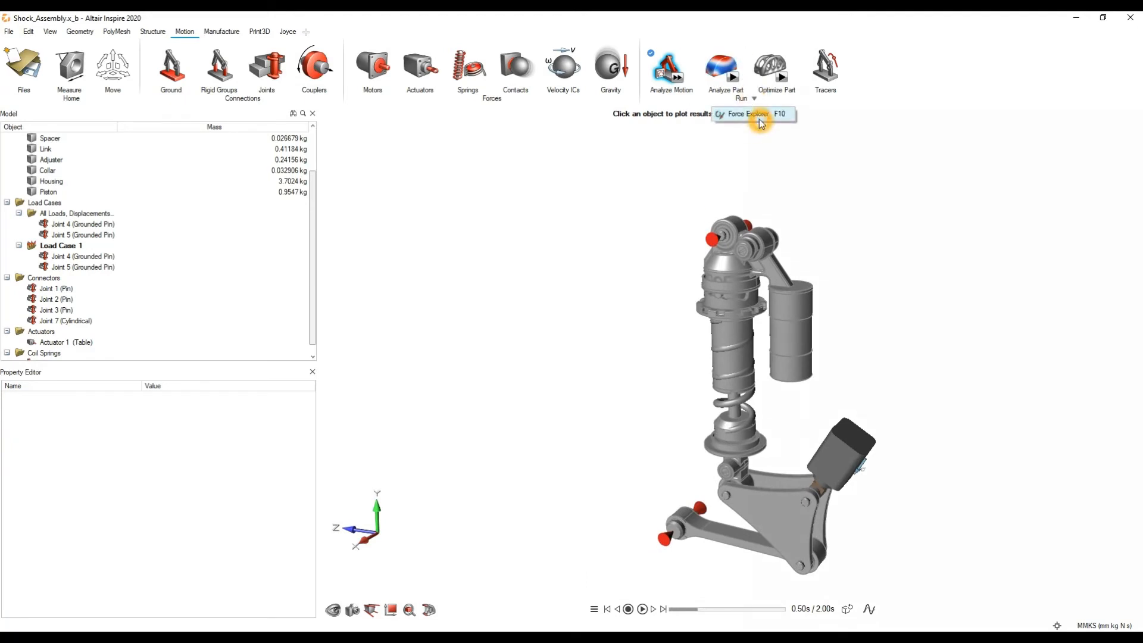
click(753, 114)
right_drag(863, 351, 766, 324)
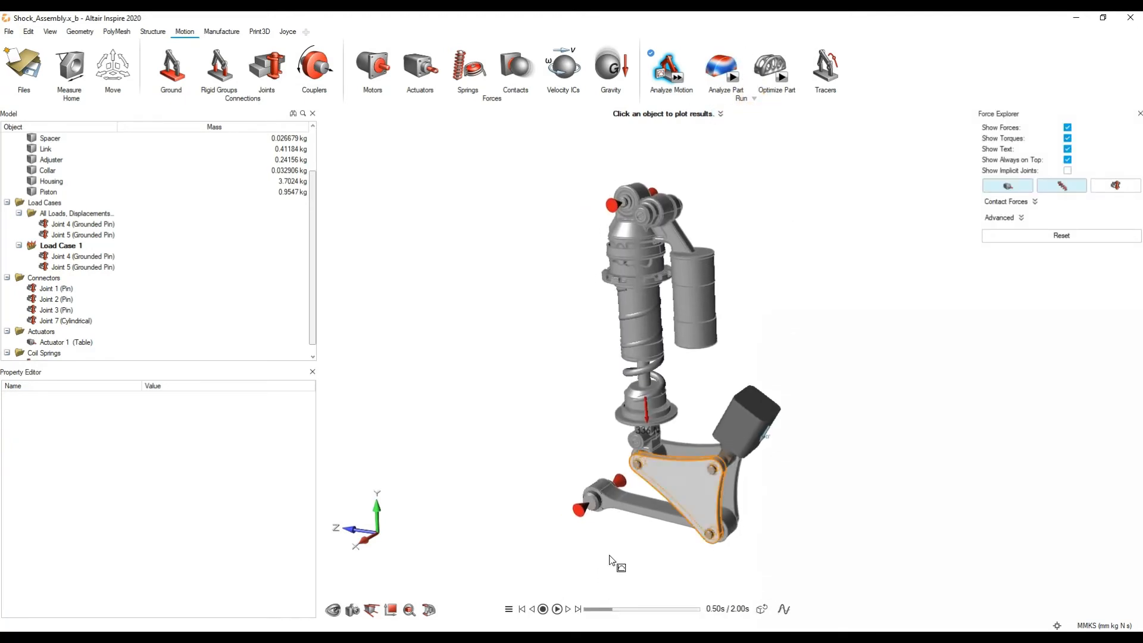
click(557, 608)
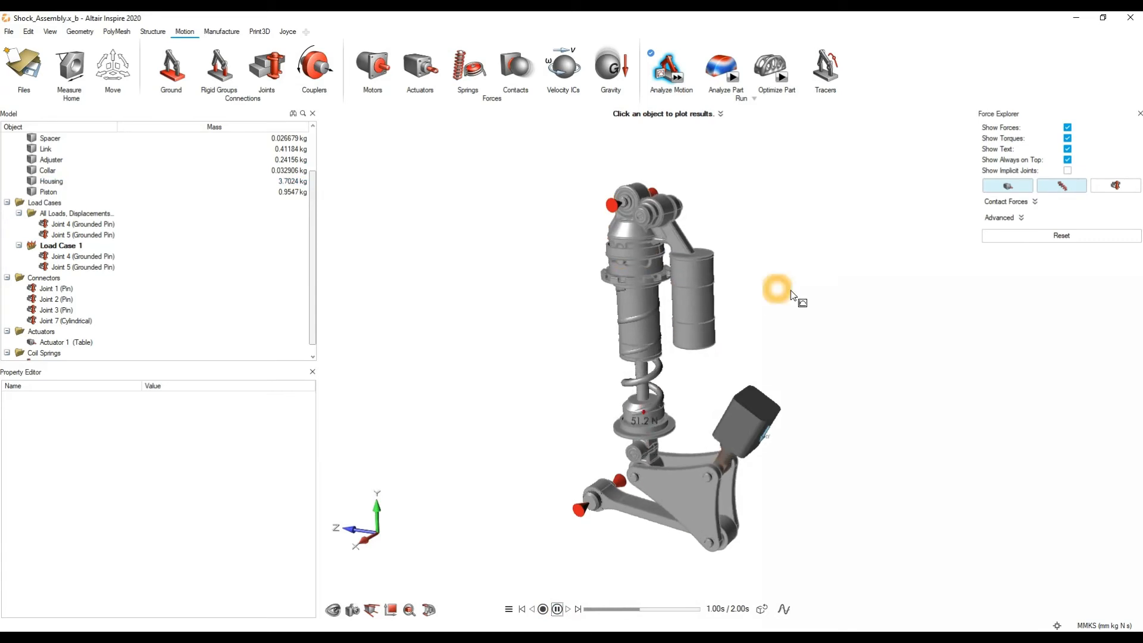
middle_drag(801, 288, 680, 364)
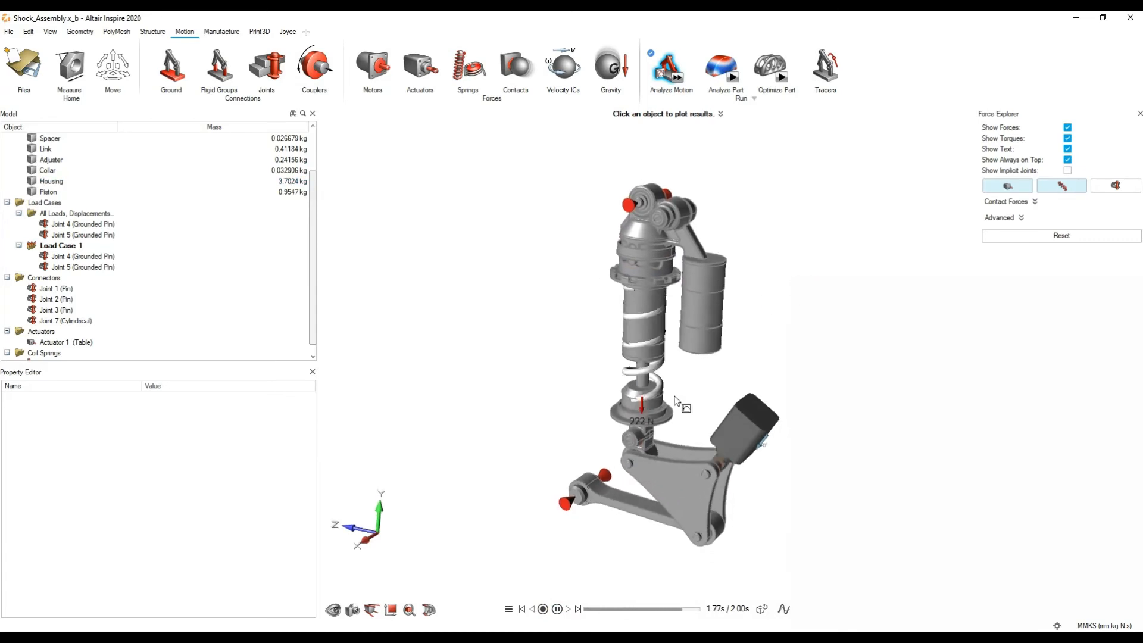
Step: Show the joint forces in the Force Explorer, turn off Show Torques and examine the force arrows on the linkage
click(1062, 188)
click(1110, 188)
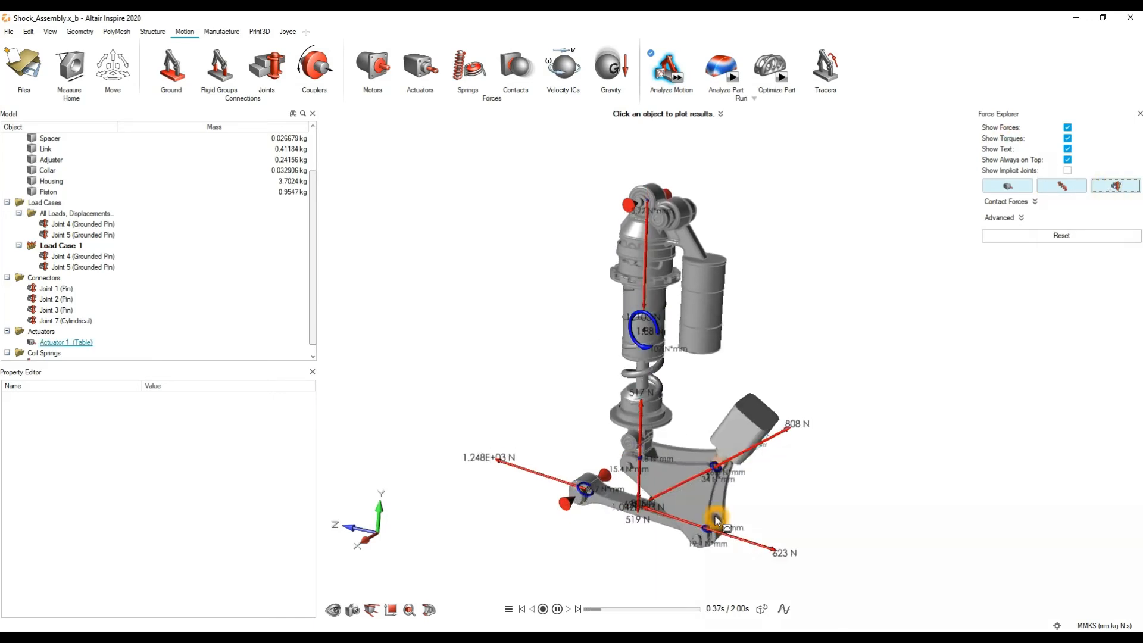
click(1068, 138)
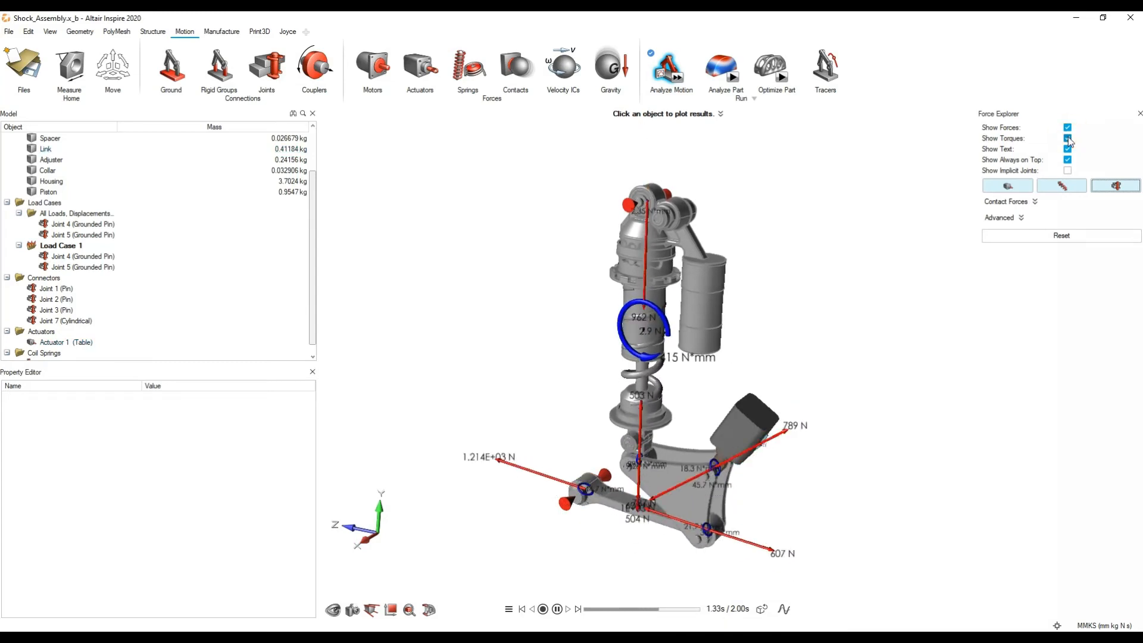
scroll(687, 520, up, 10)
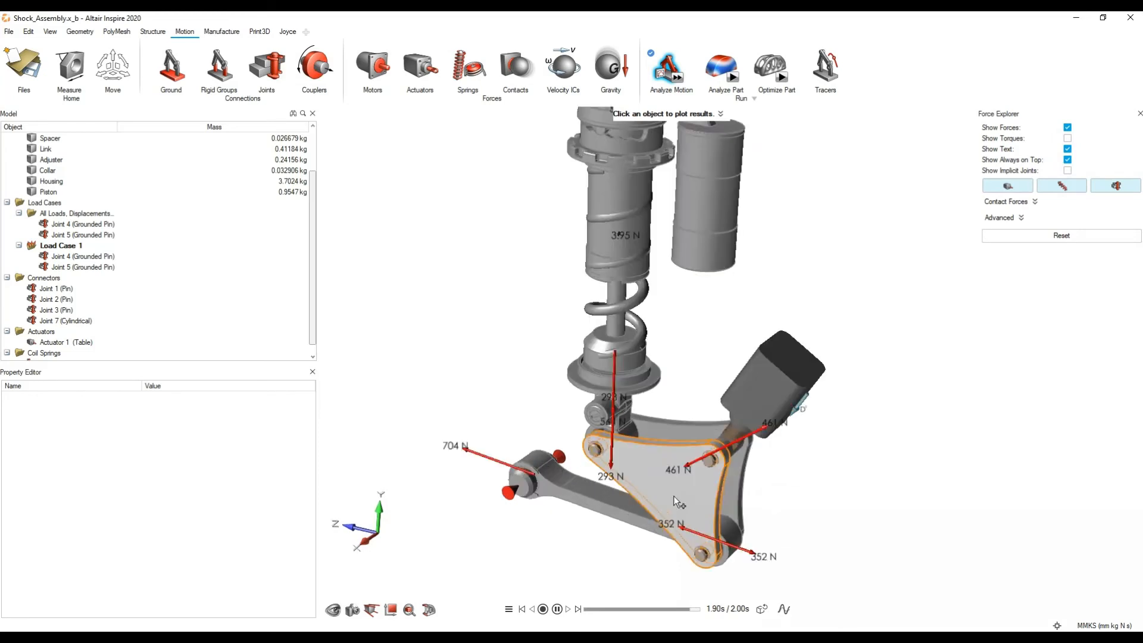
scroll(702, 466, down, 10)
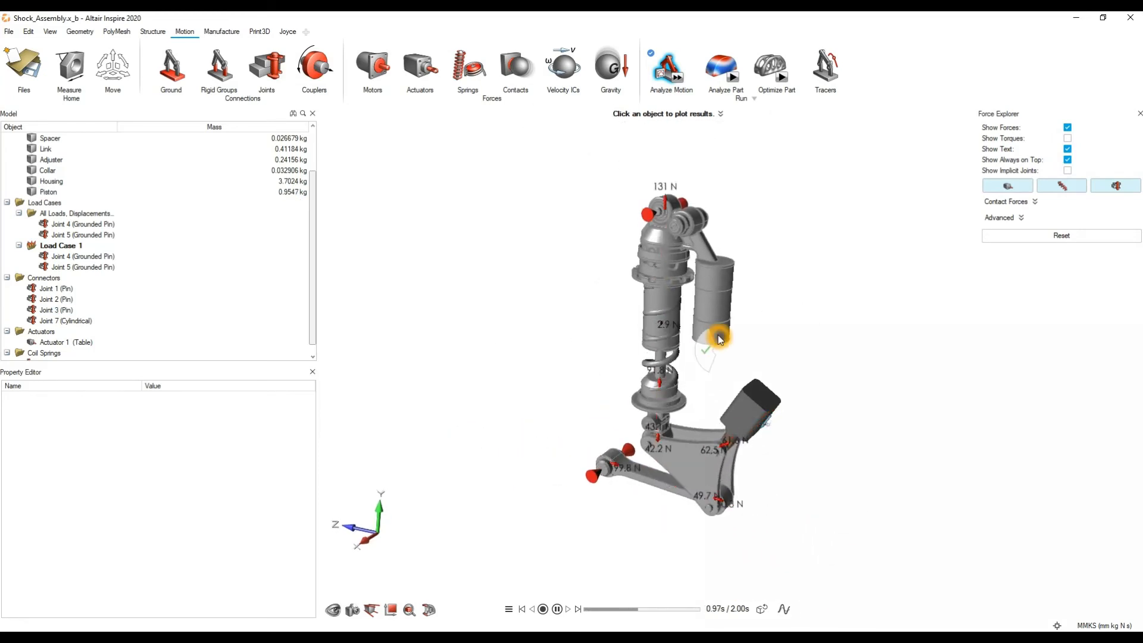
Step: Exit the motion results, close the Force Explorer, and reopen the motion analysis to play the animation
click(550, 608)
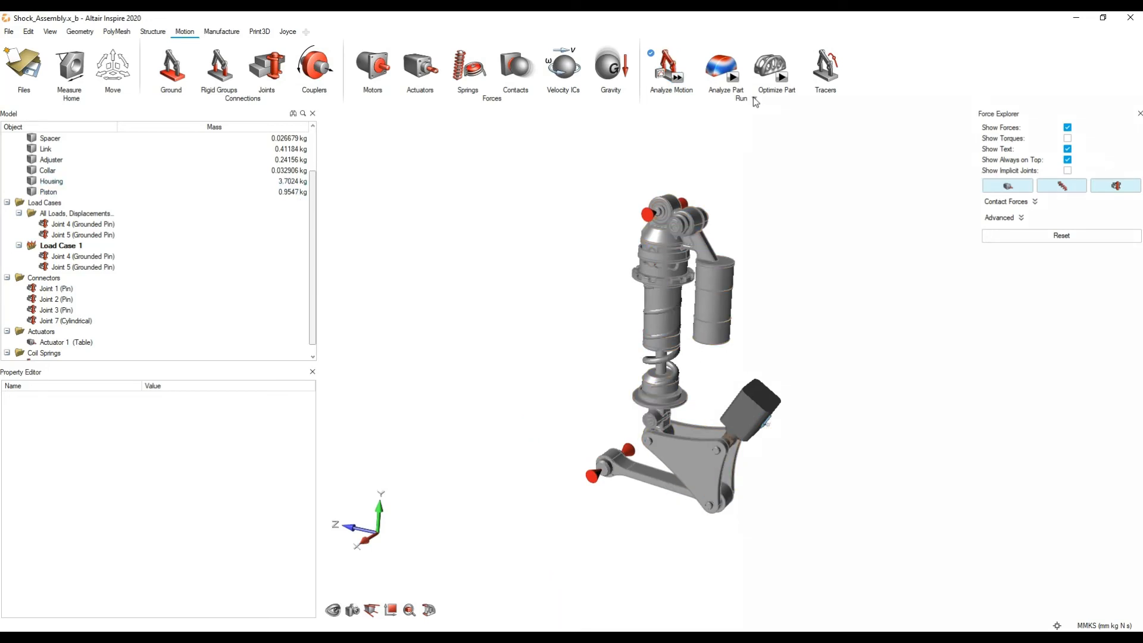
click(757, 113)
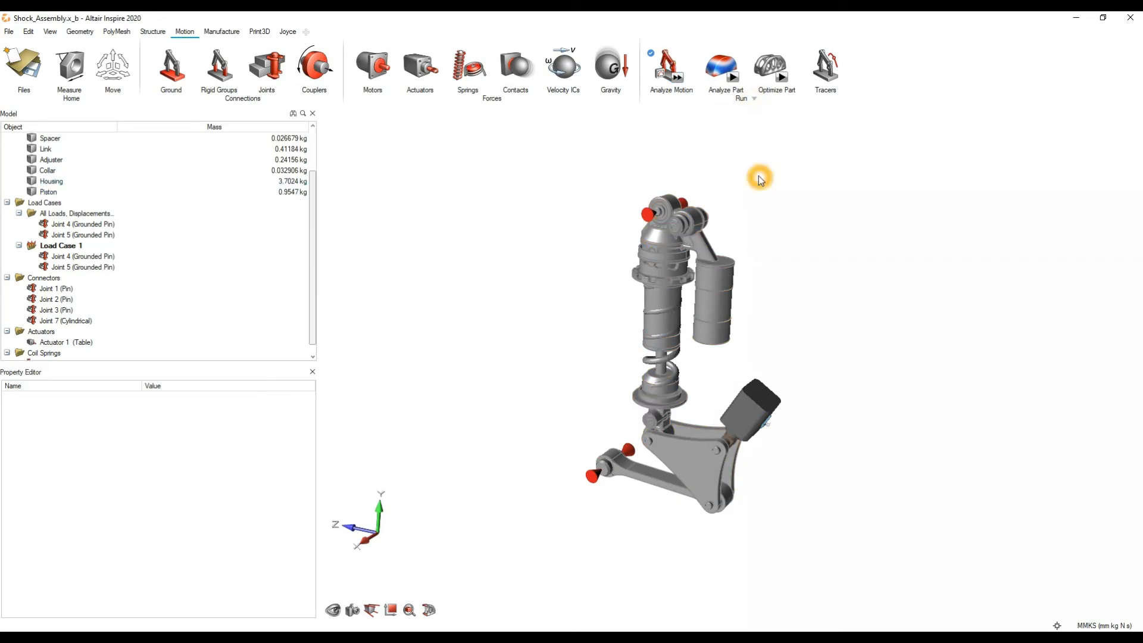
click(667, 77)
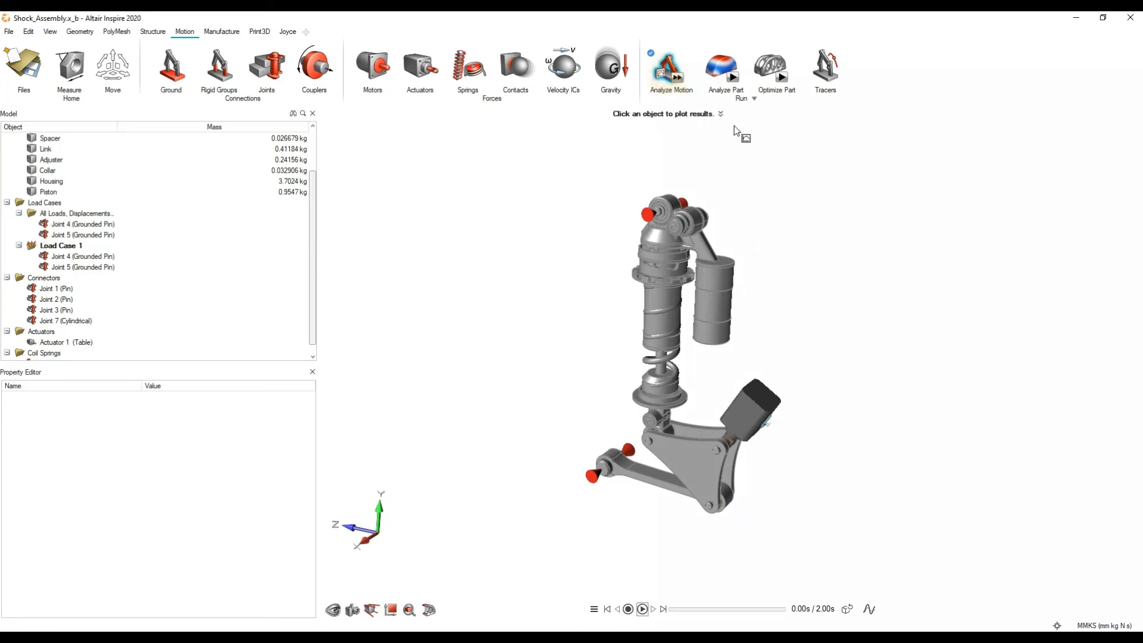
click(641, 609)
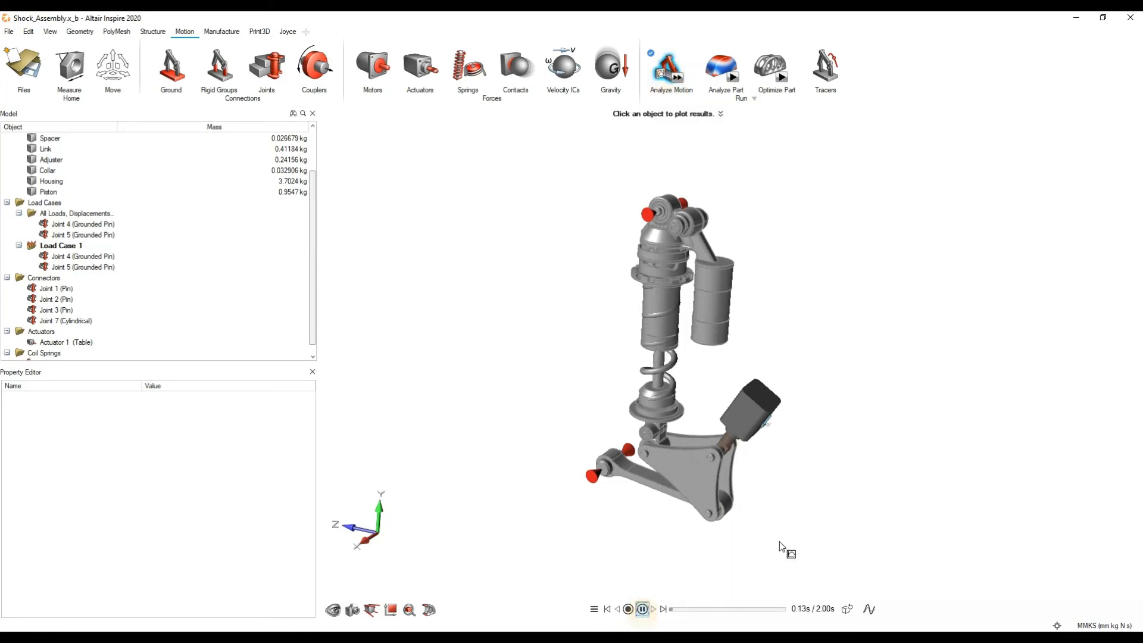
Step: Reopen the Force Explorer to view the forces, pause the animation and close the explorer
click(753, 99)
click(759, 114)
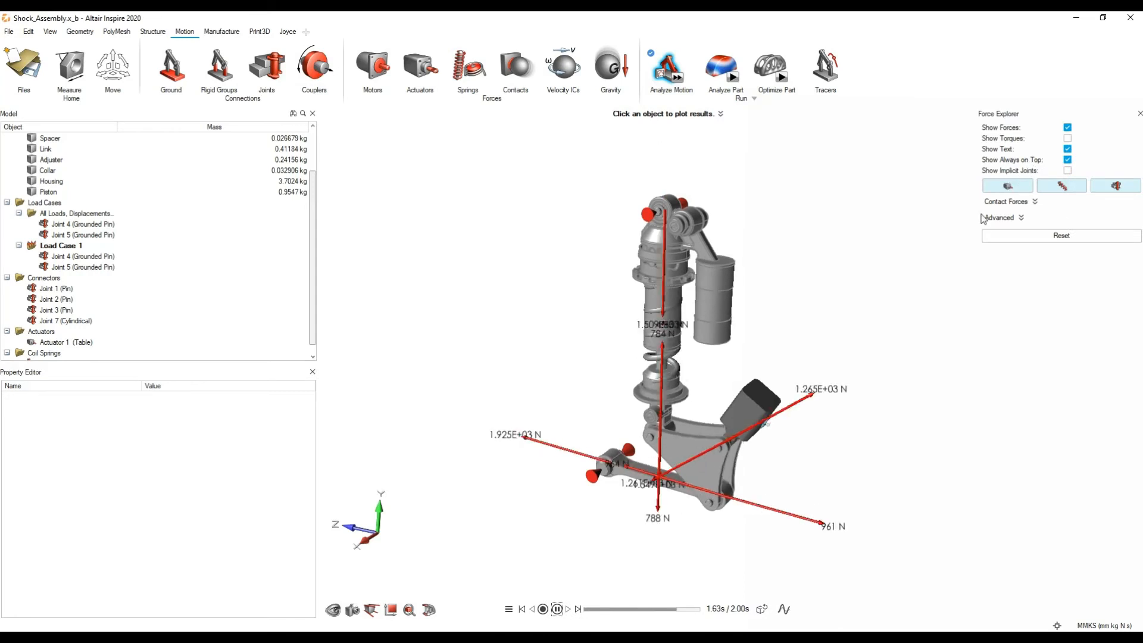
click(557, 610)
click(1138, 113)
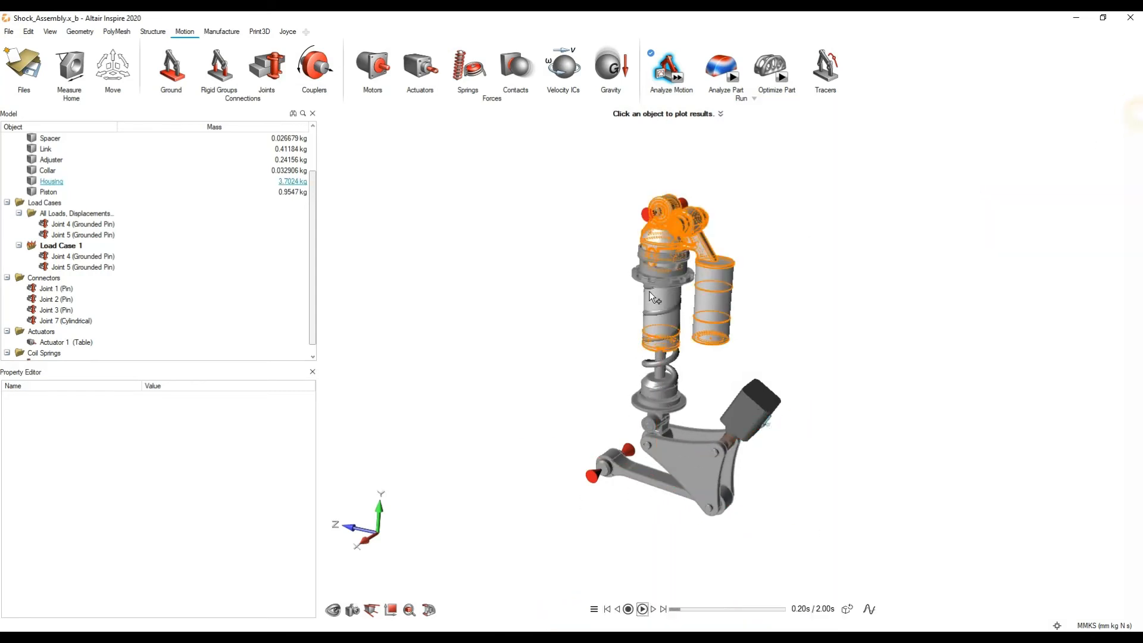
Step: Plot the motion results of Bracket LH and start a part analysis of that bracket from its plot
right_drag(722, 378, 731, 331)
scroll(709, 387, up, 3)
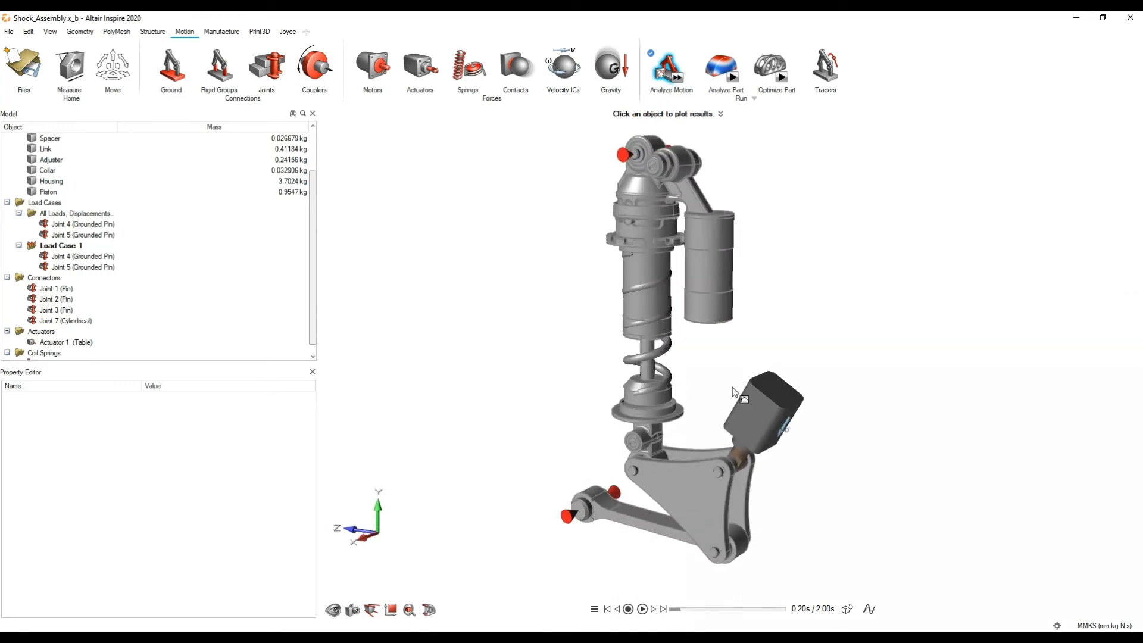
right_drag(737, 393, 746, 335)
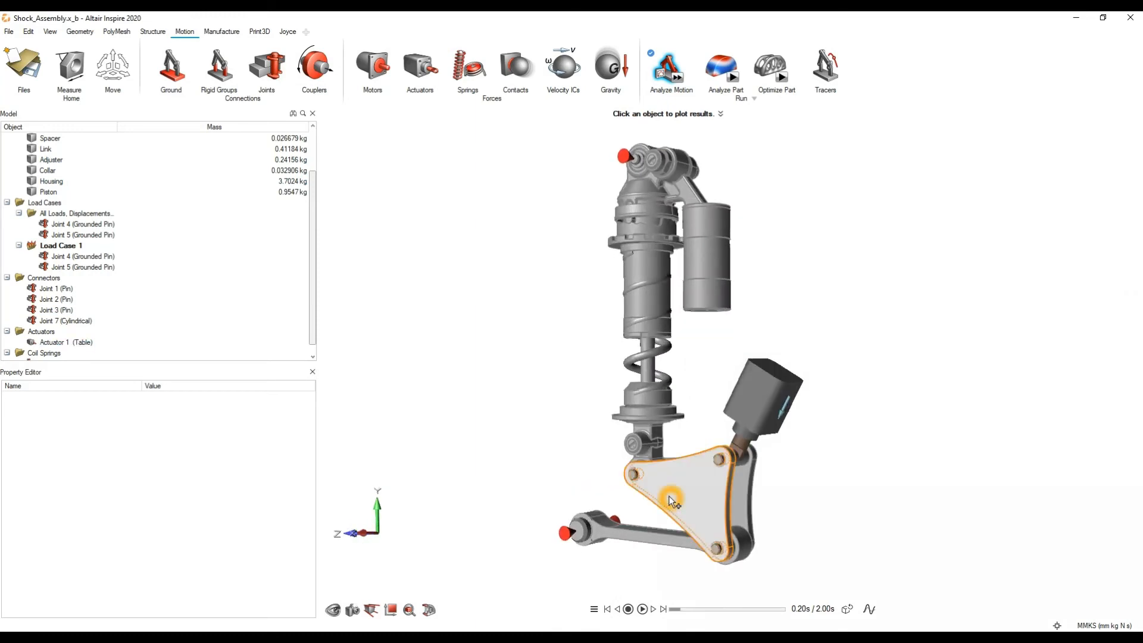
mouse_move(670, 495)
right_down()
mouse_move(709, 482)
mouse_move(702, 494)
mouse_move(737, 473)
mouse_move(704, 485)
right_up()
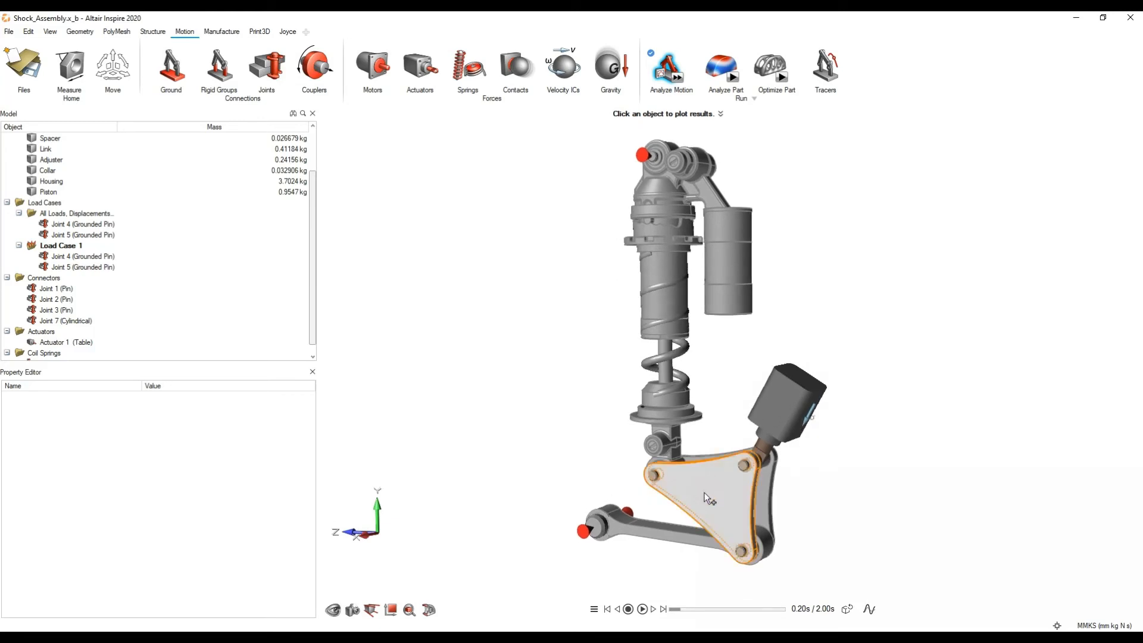
click(705, 493)
mouse_move(656, 405)
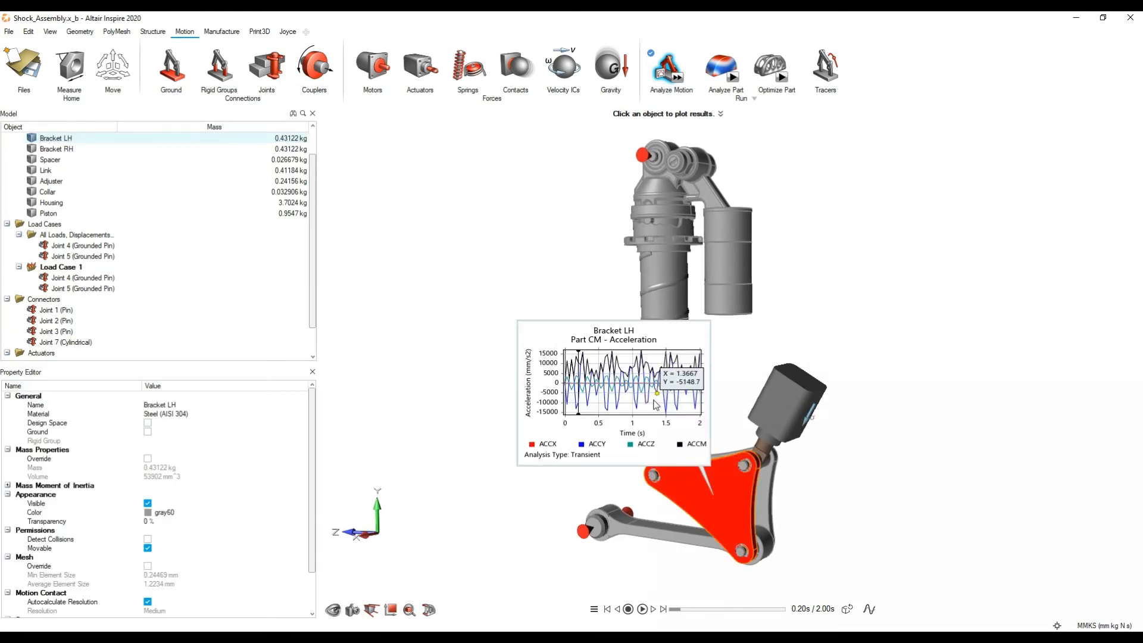
right_click(616, 402)
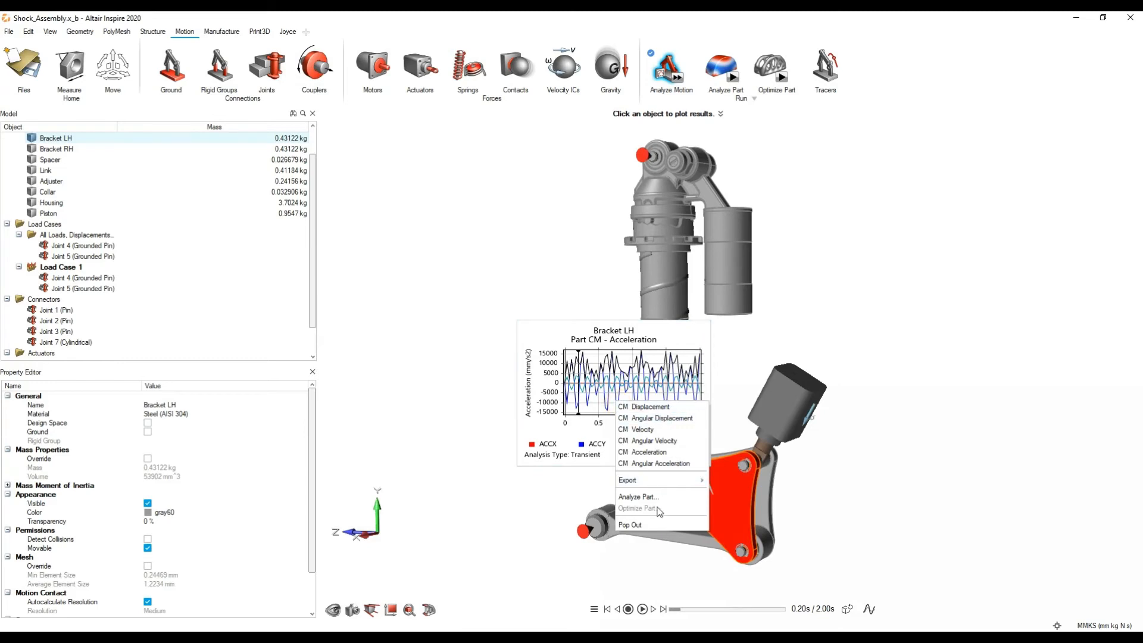
click(637, 496)
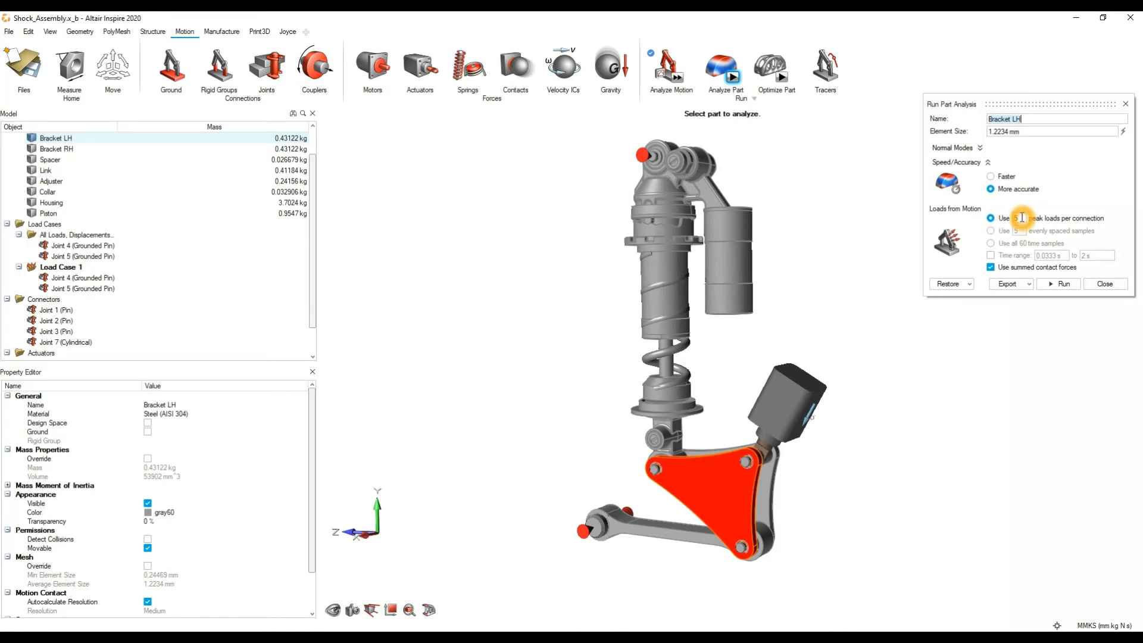
Step: Set the part analysis to use all 60 time samples as loads from motion, and check the Normal Modes options without changing them
click(997, 250)
click(991, 245)
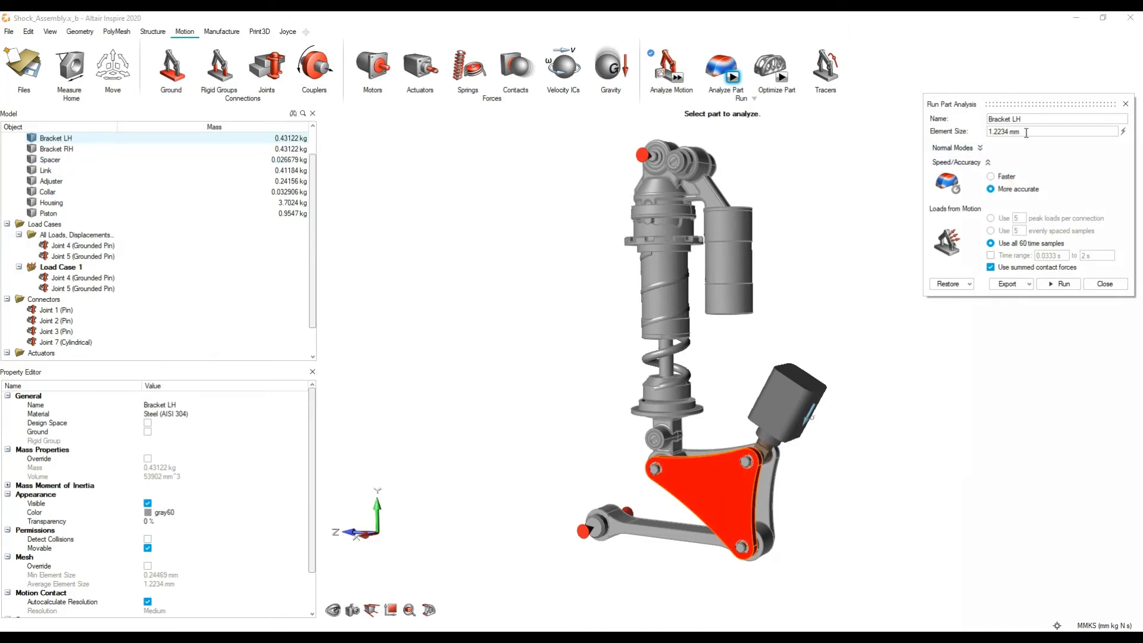
click(976, 149)
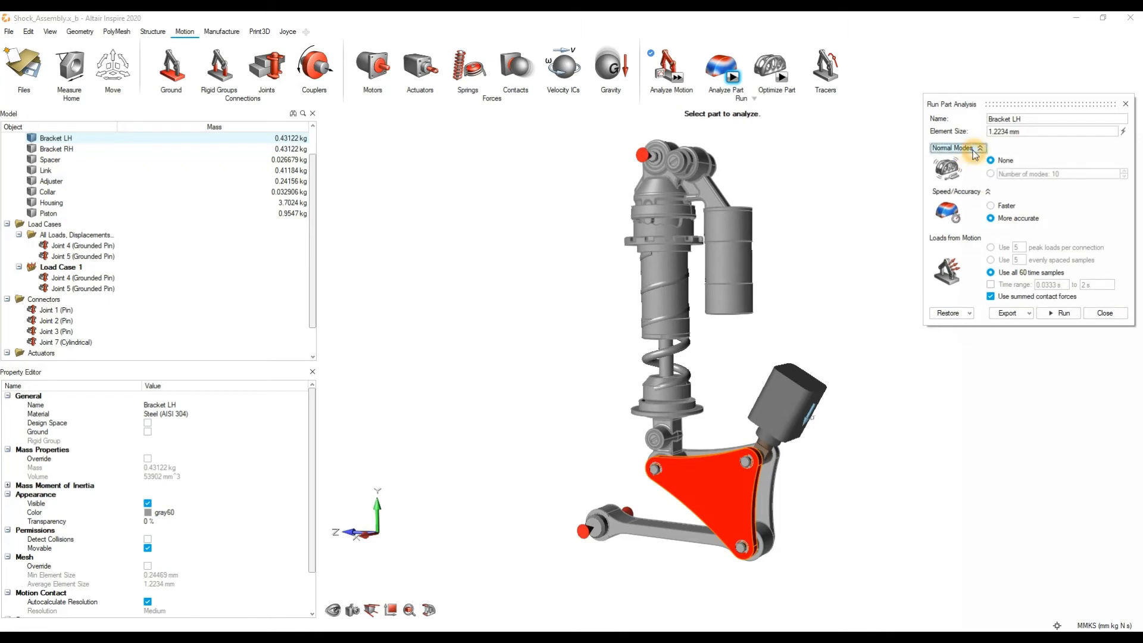
click(976, 149)
click(976, 149)
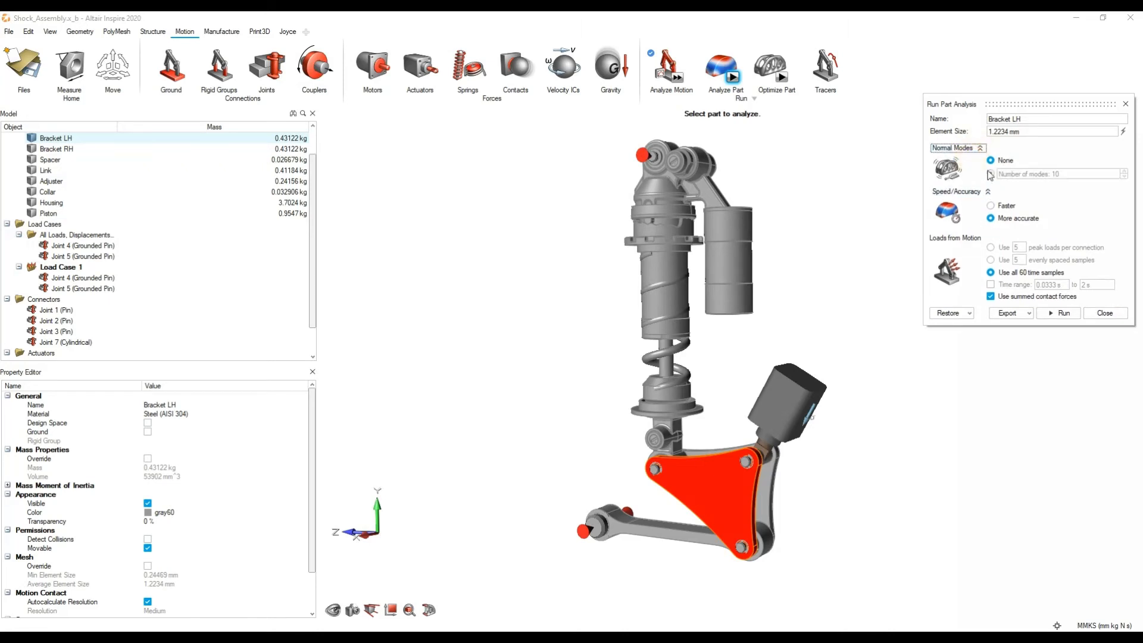
click(969, 153)
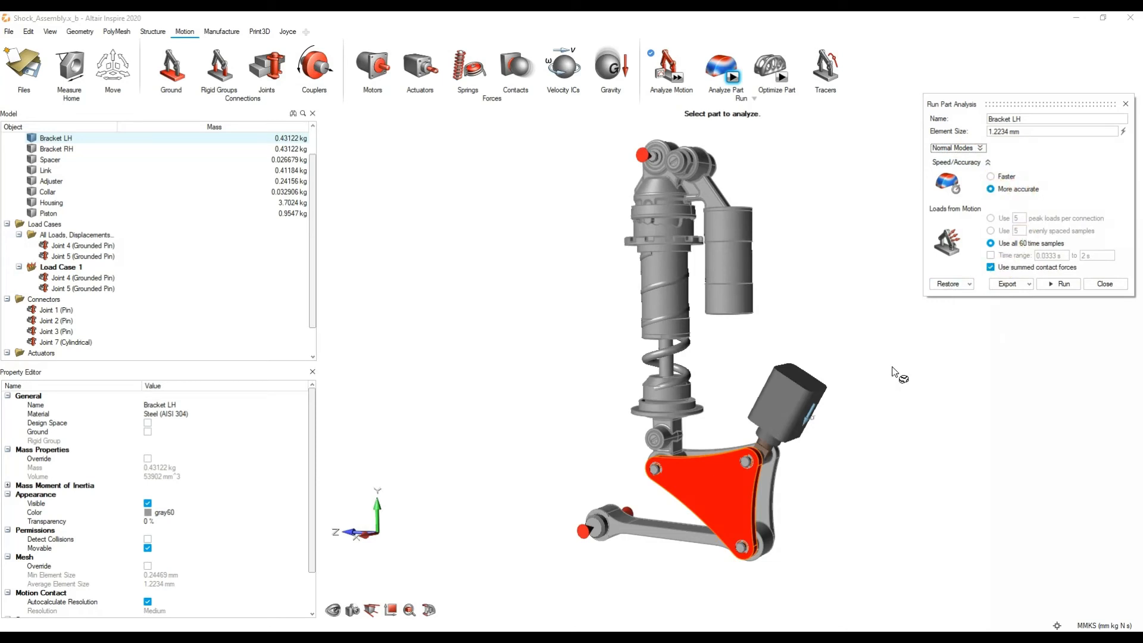
Step: Run the part analysis of Bracket LH with the configured settings
right_drag(708, 483, 731, 397)
scroll(732, 408, up, 5)
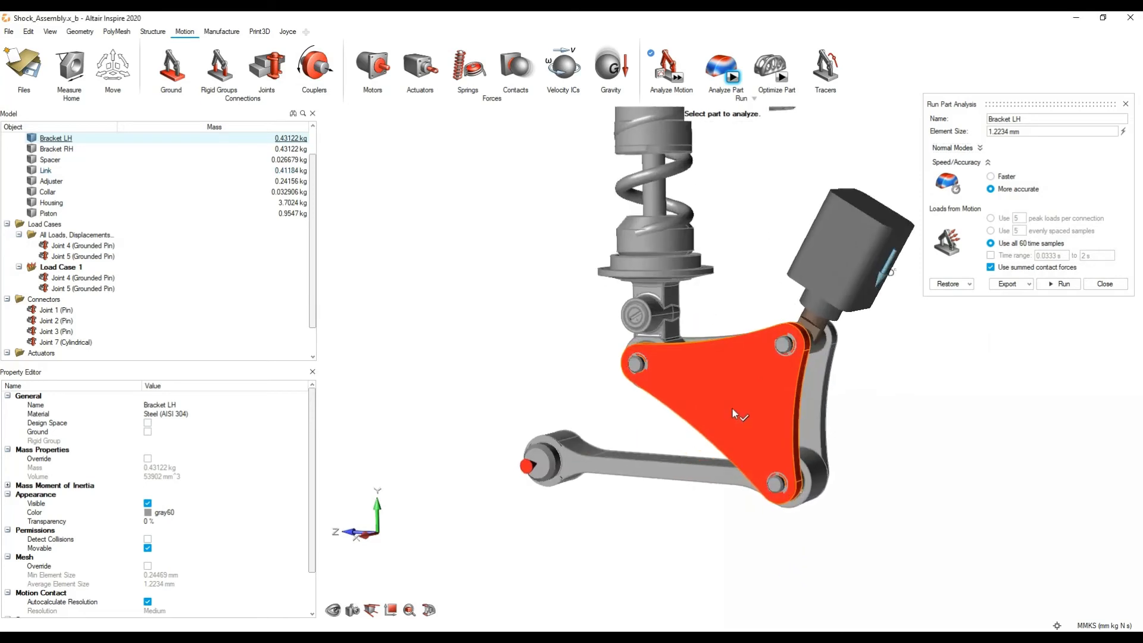
right_drag(856, 335, 809, 335)
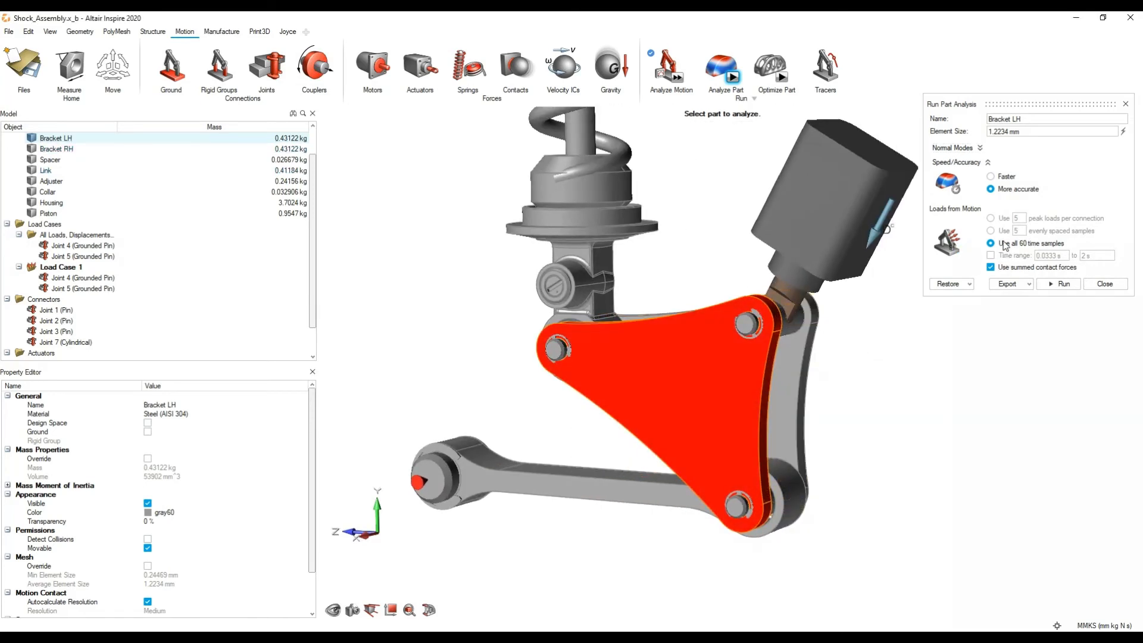
click(1064, 284)
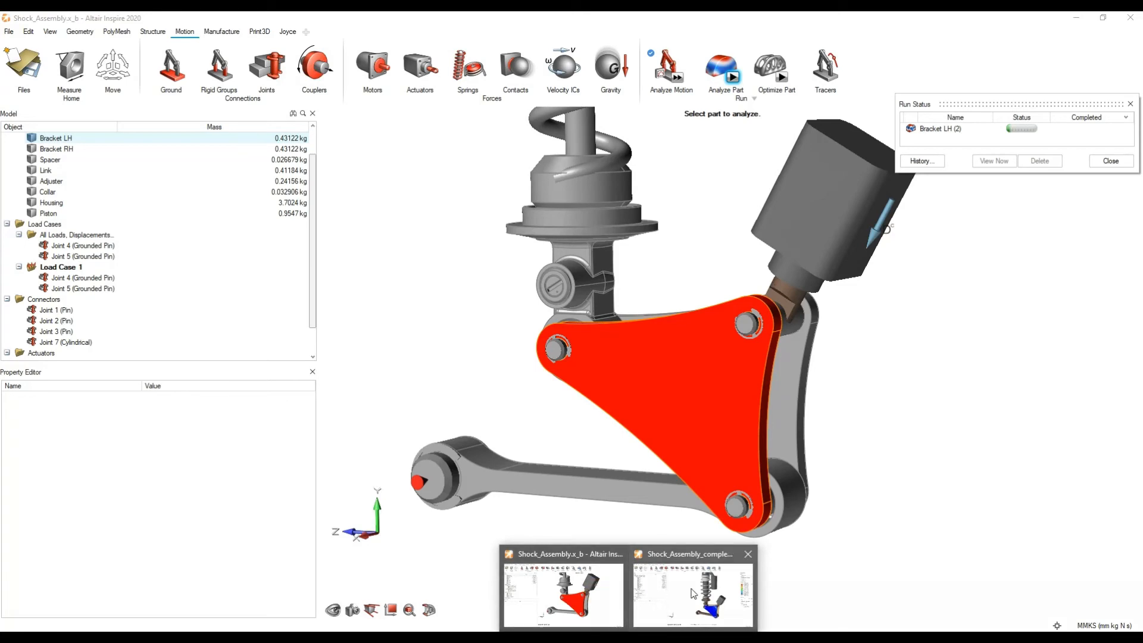
Step: Switch to the Shock_Assembly_completed_FEAnalysis model window and play the von Mises stress animation of Bracket LH
click(693, 593)
scroll(739, 352, down, 2)
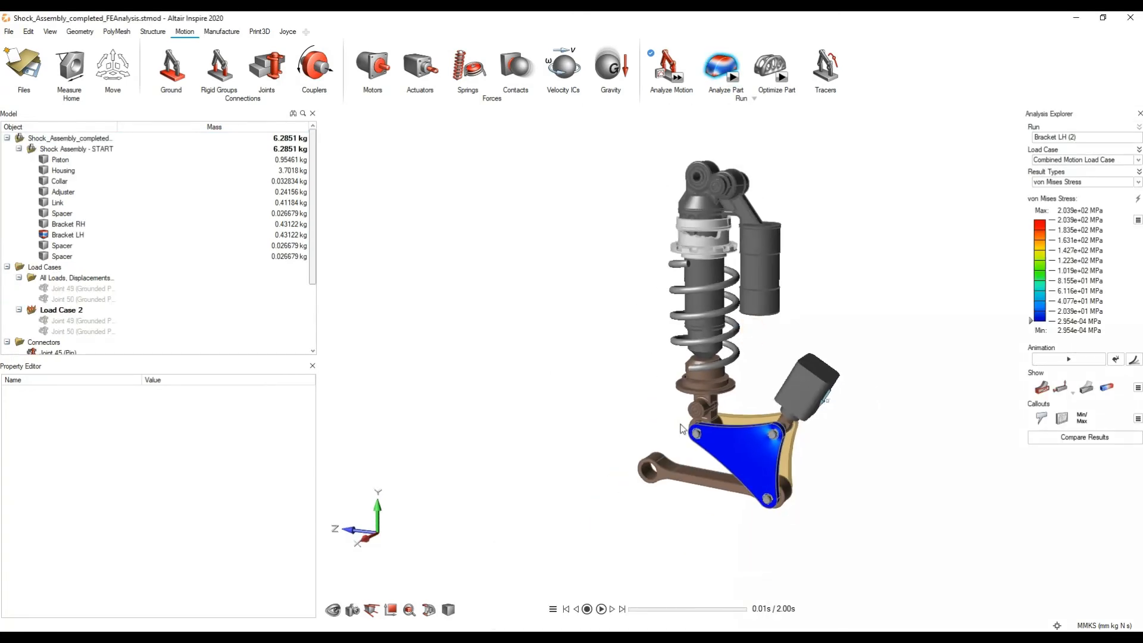
click(601, 608)
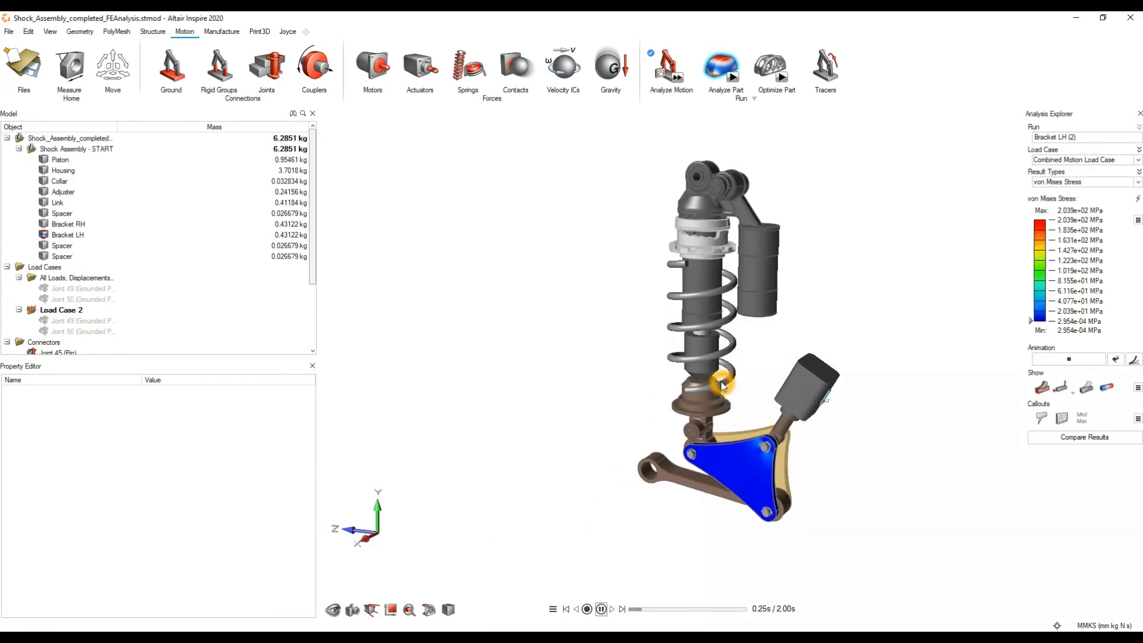
Step: Set the animation increment to 2 and examine the playing stress results on the bracket up close
click(552, 609)
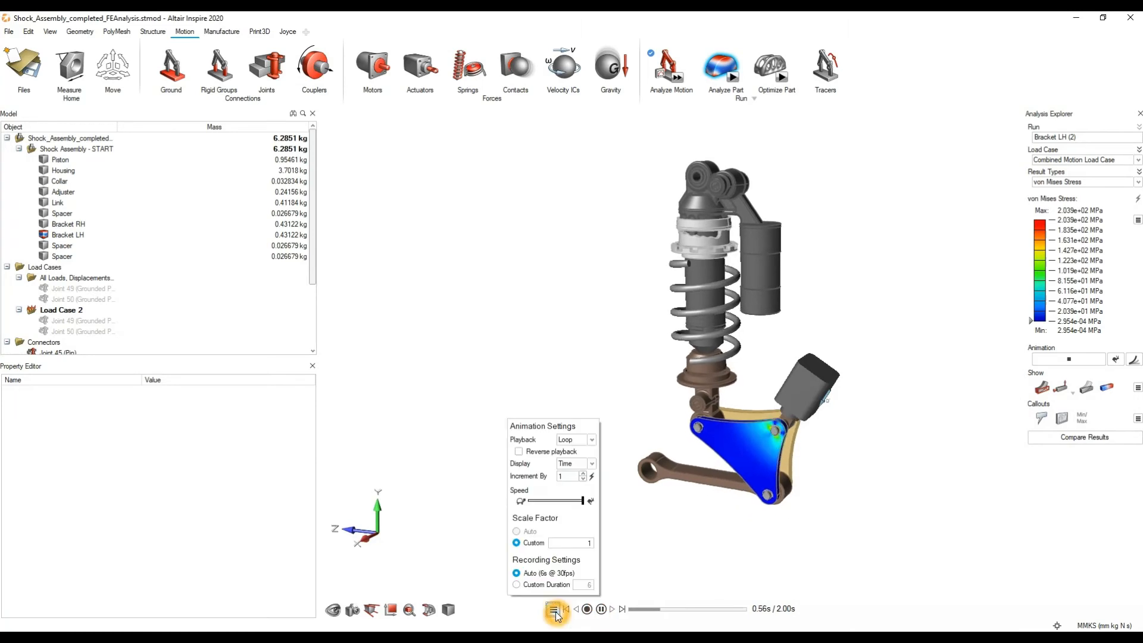
click(581, 502)
click(583, 474)
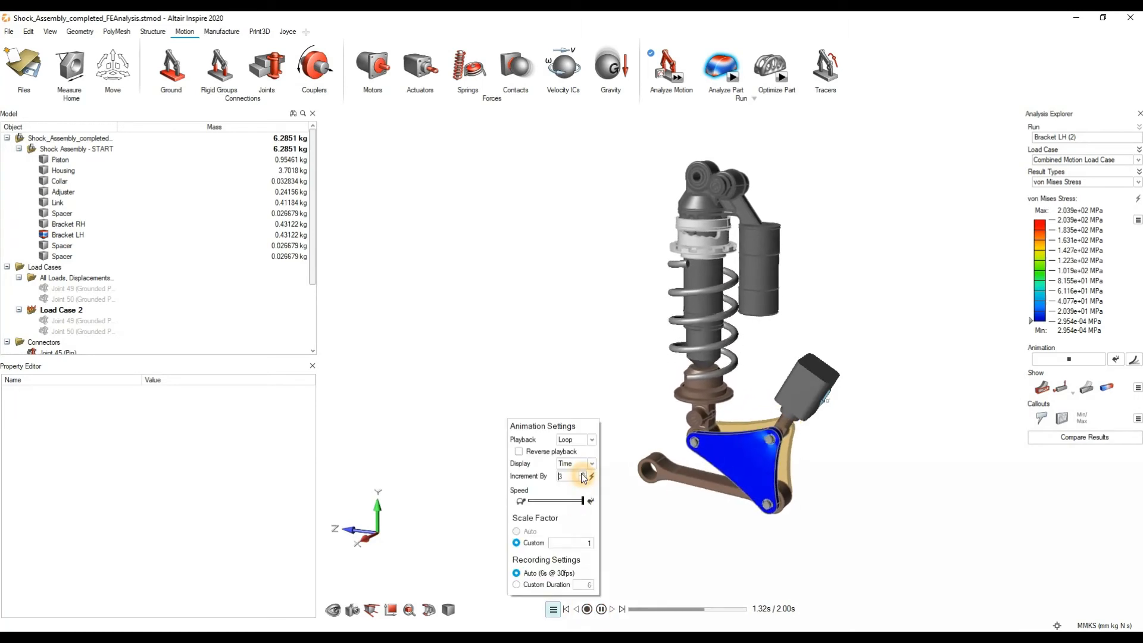
click(583, 474)
click(583, 479)
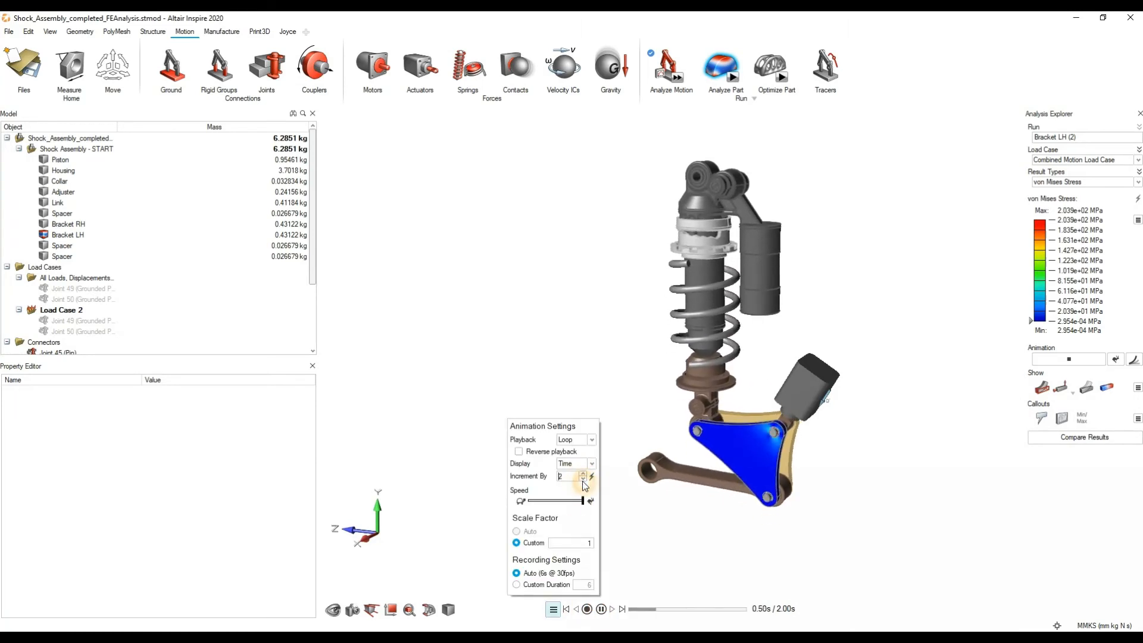
scroll(759, 539, up, 5)
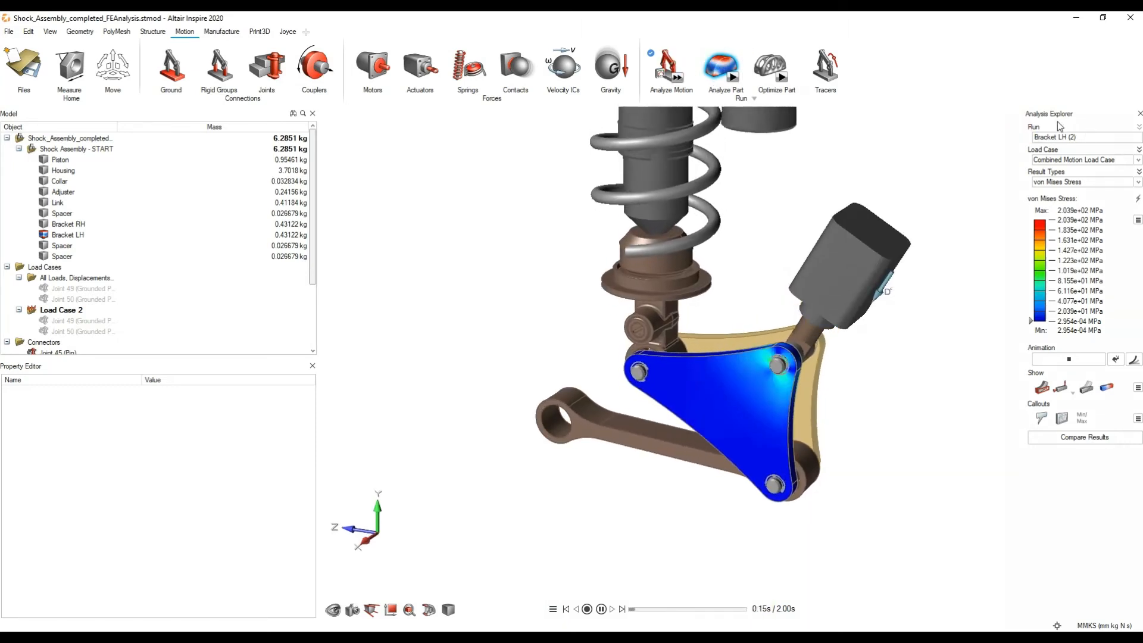
Step: Close the Analysis Explorer, reopen the part analysis results, replay the stress animation and check its animation settings
click(1139, 114)
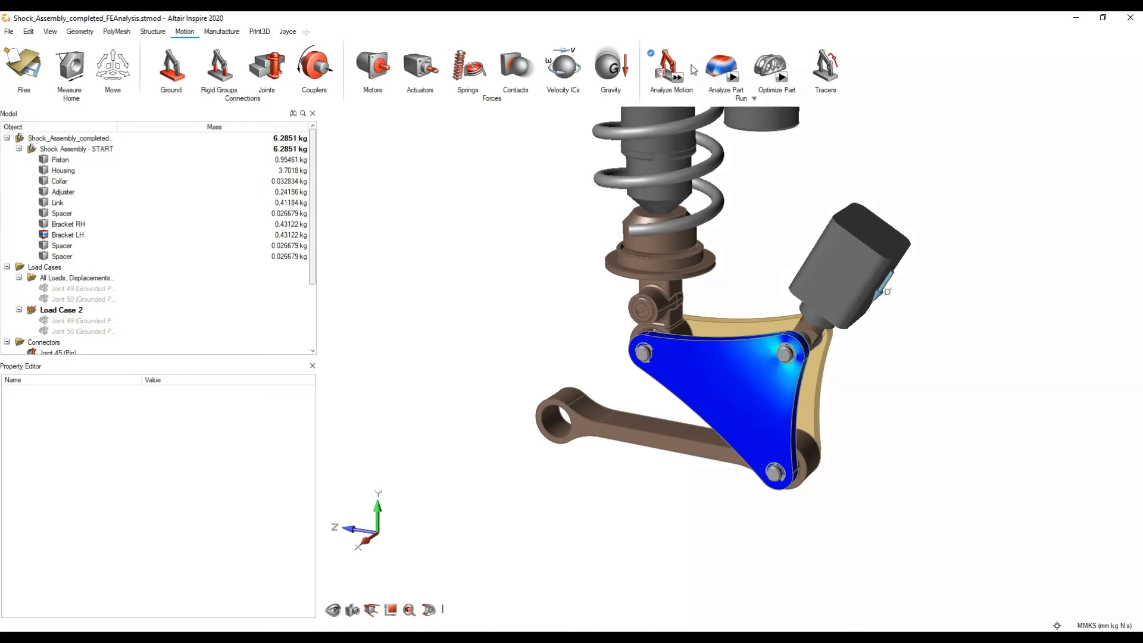
mouse_move(712, 70)
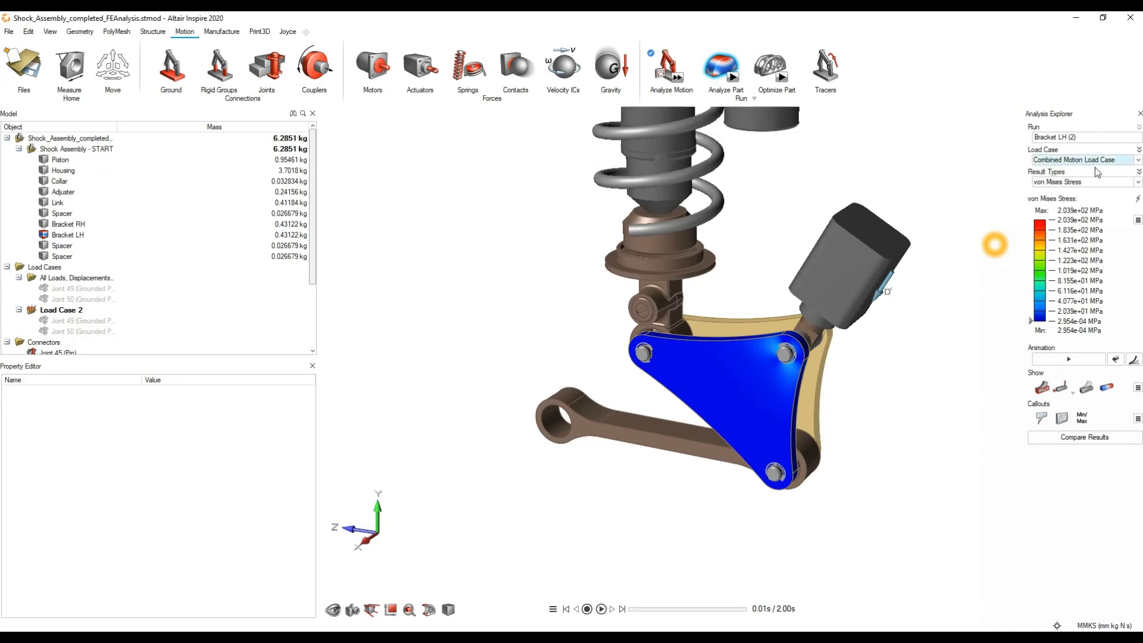
click(1068, 360)
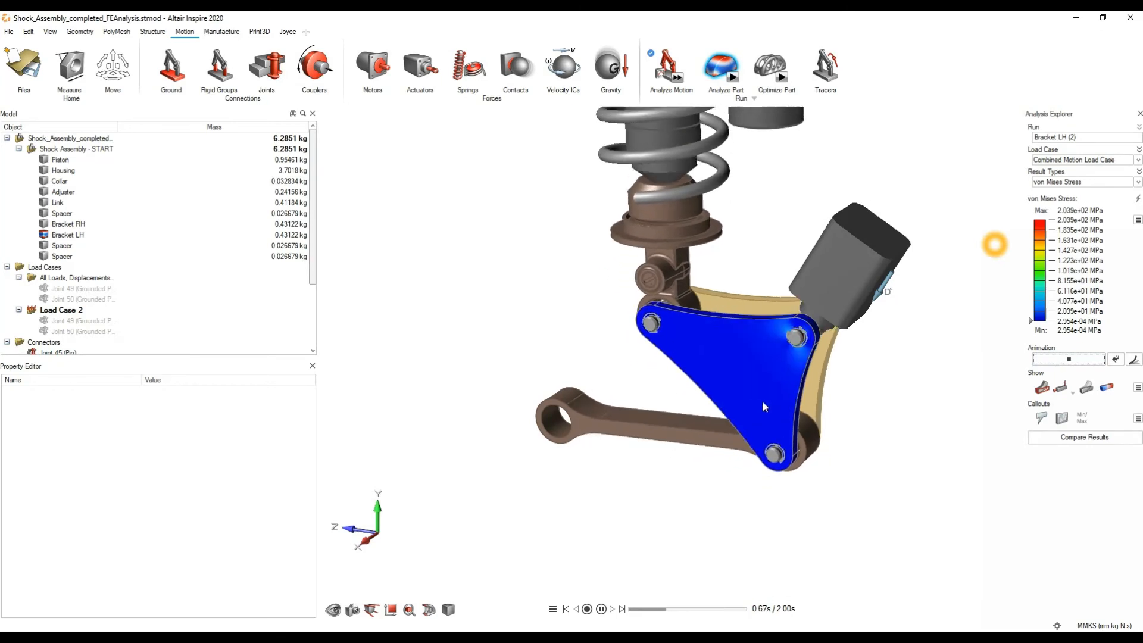
click(553, 609)
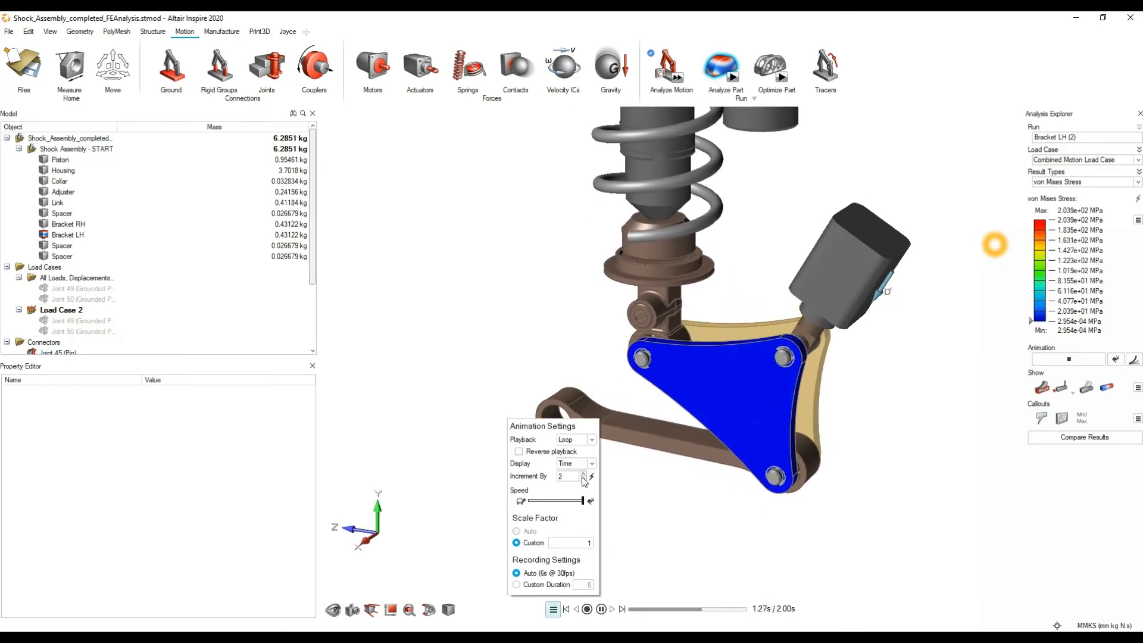
click(877, 526)
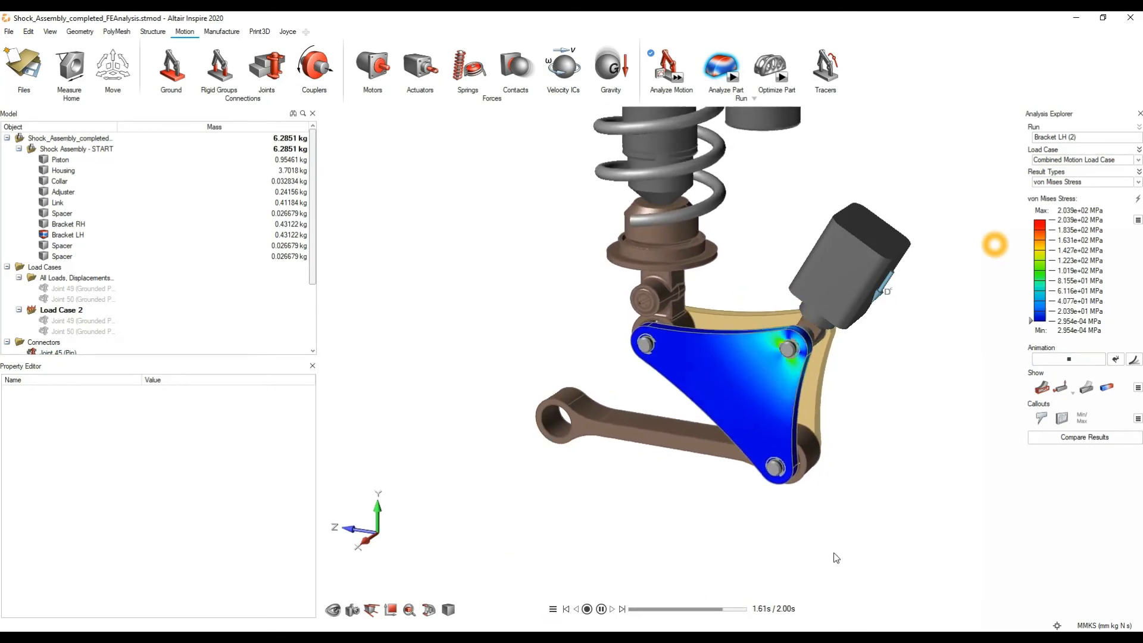
Step: Rewind the stress animation to the start, set its increment to 1 and play it again
click(602, 609)
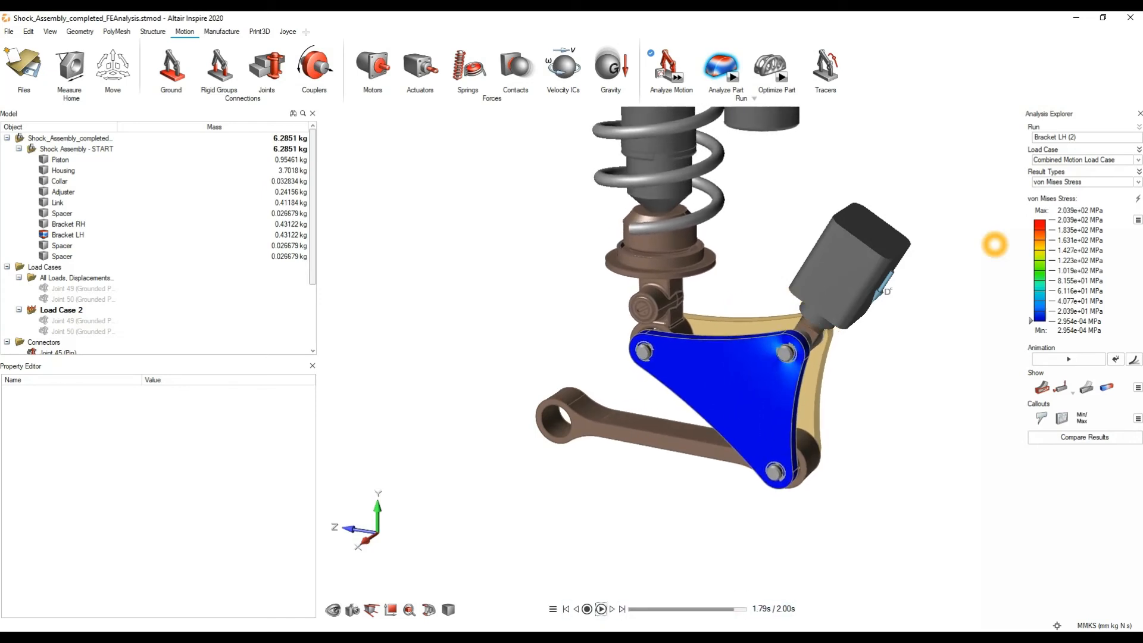
click(602, 609)
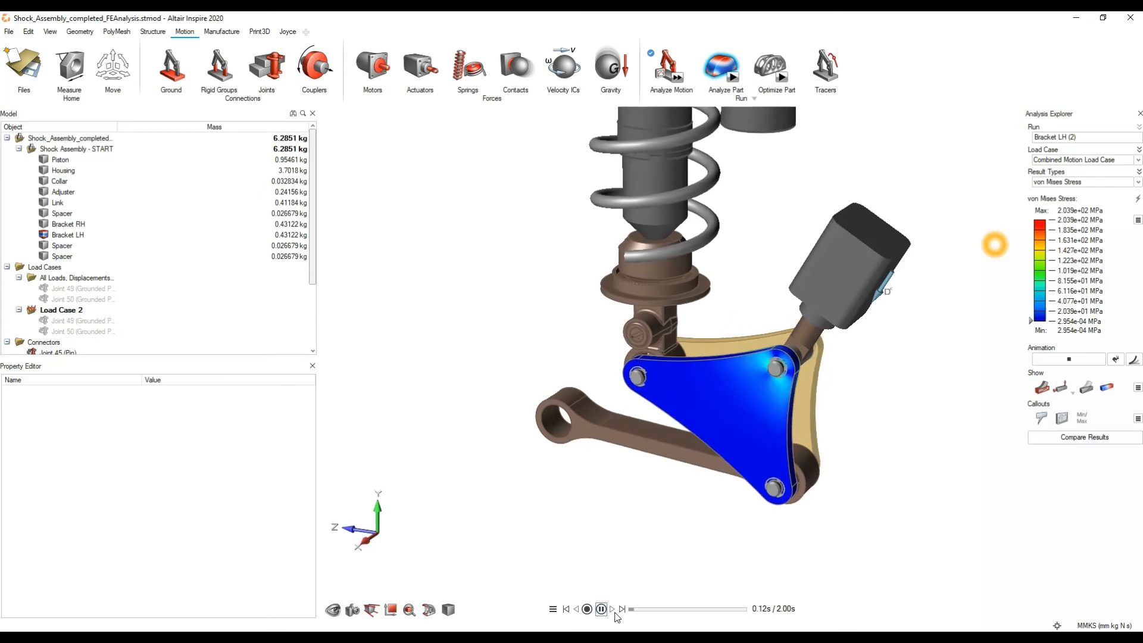
click(622, 609)
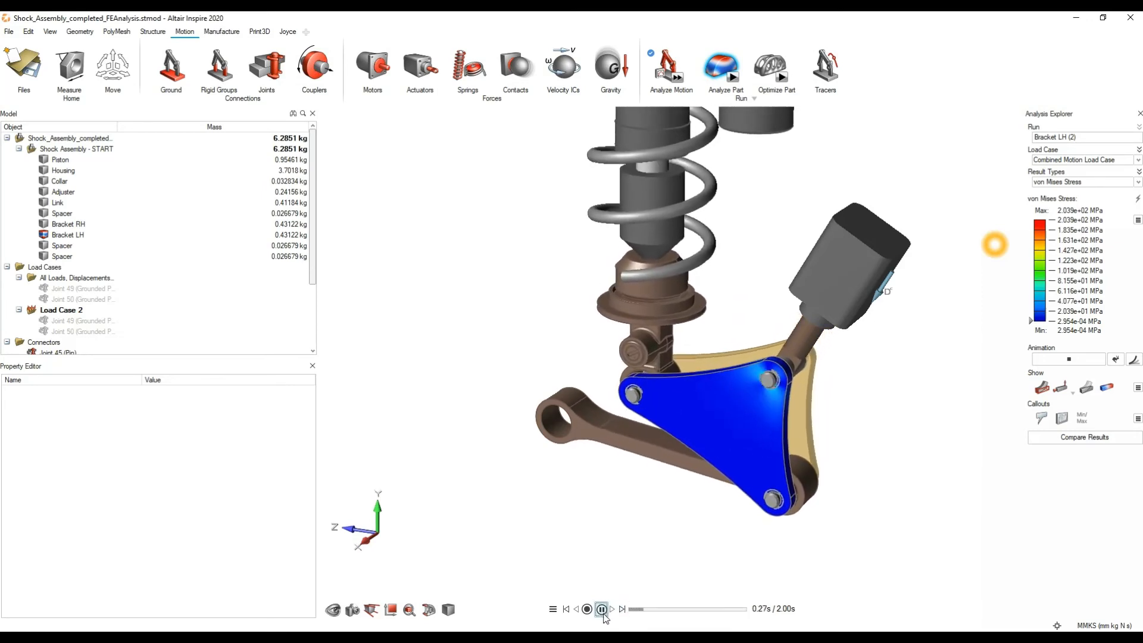
click(566, 608)
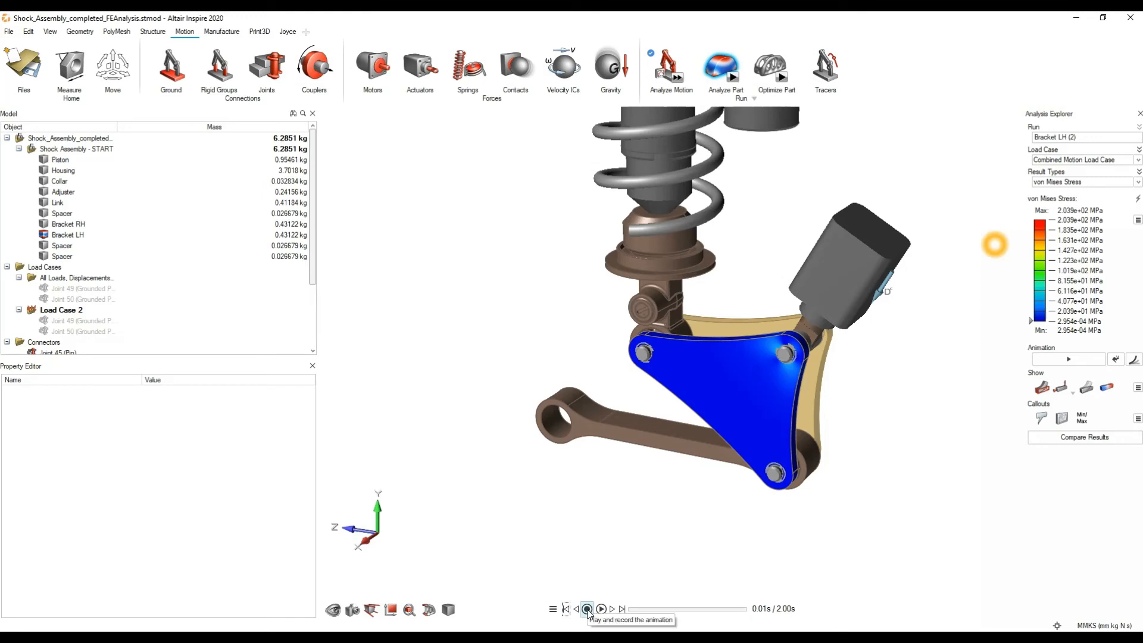
click(553, 610)
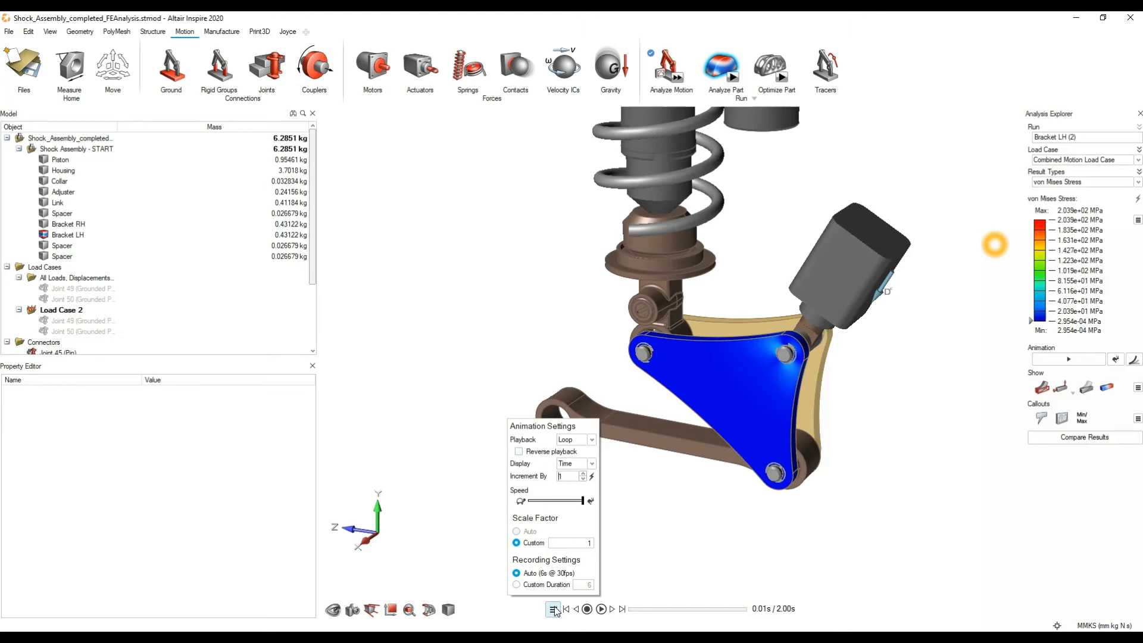
click(600, 609)
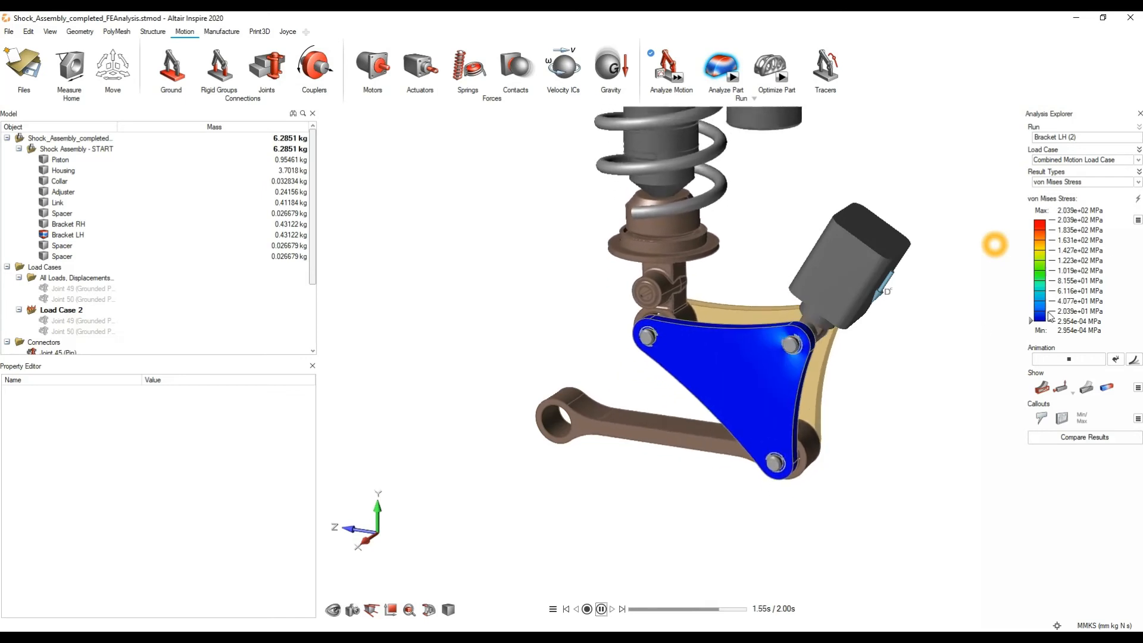
Step: Filter the von Mises stress display to values above 8.155e+01 MPa, examine the upper pin hole, and restore the full range
drag(1032, 320, 1031, 280)
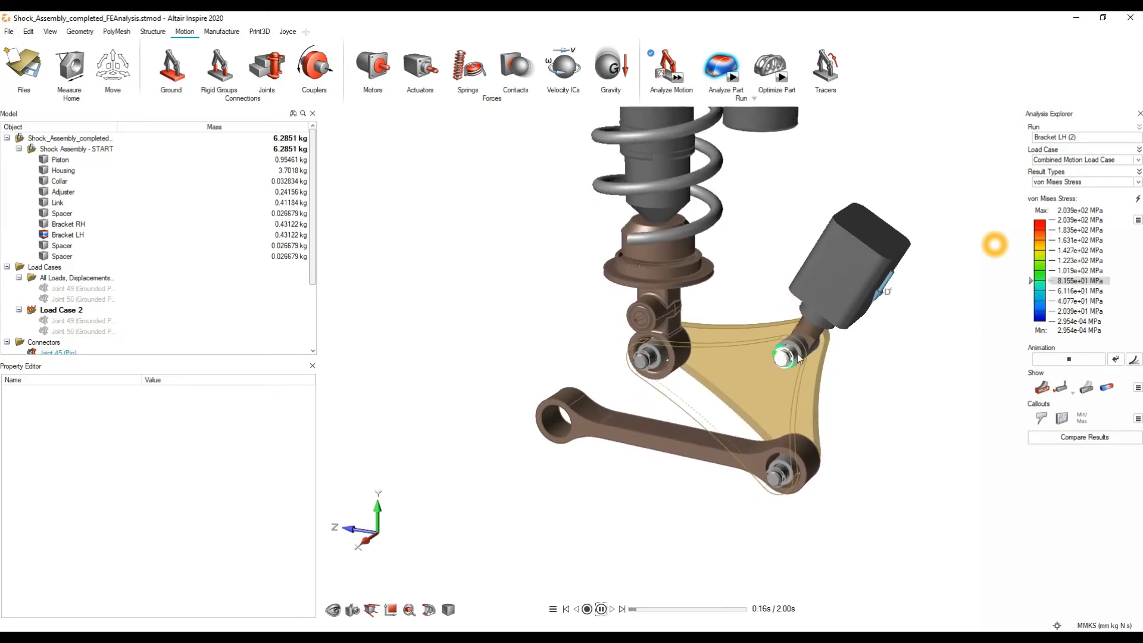
scroll(799, 357, up, 5)
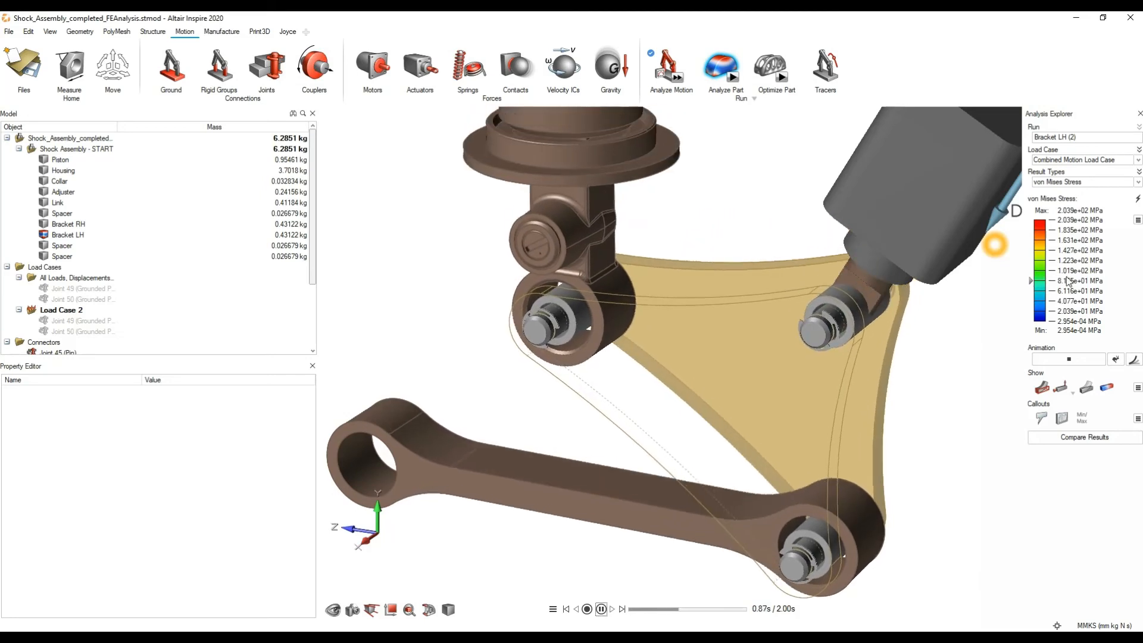
drag(1031, 281, 1030, 320)
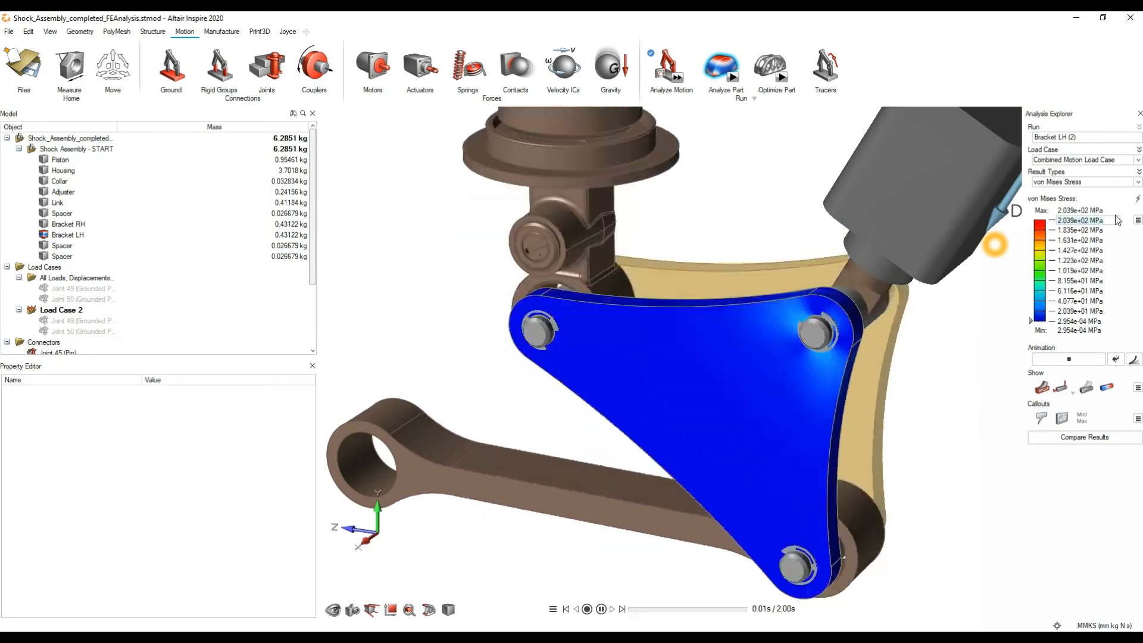
Step: Set the upper limit of the von Mises stress legend to 100 MPa and reduce it further to 70 MPa
click(1116, 220)
text(100)
key(Return)
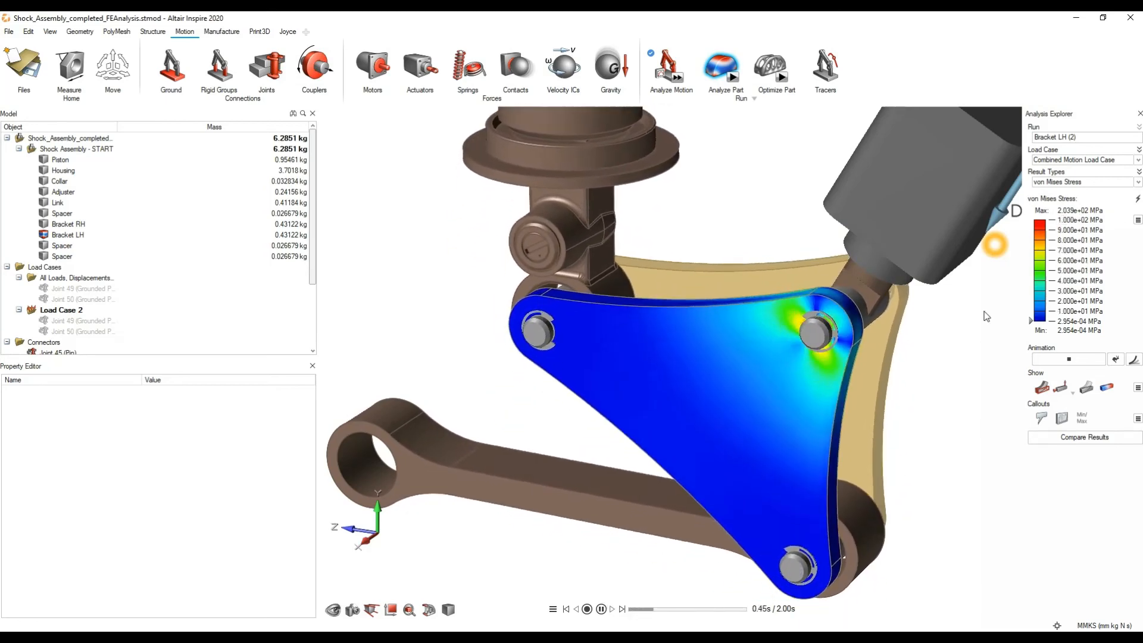
click(1077, 219)
text(70)
key(Return)
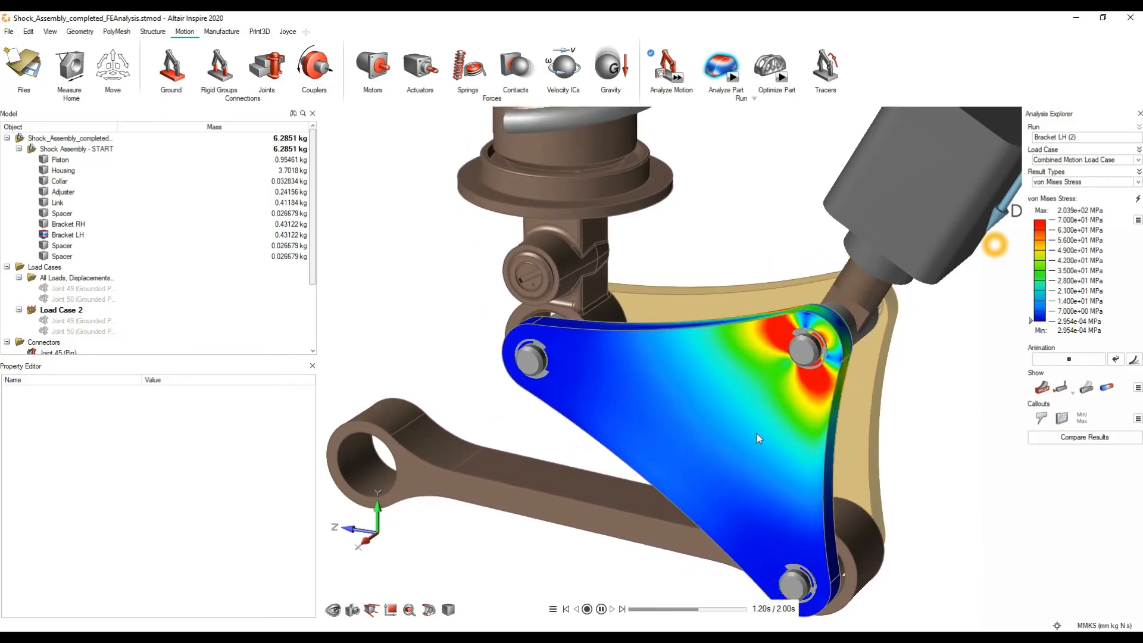
Step: Fit the assembly in view and attach von Mises stress callouts to Bracket LH's upper edge and face, pausing the stress animation
click(601, 608)
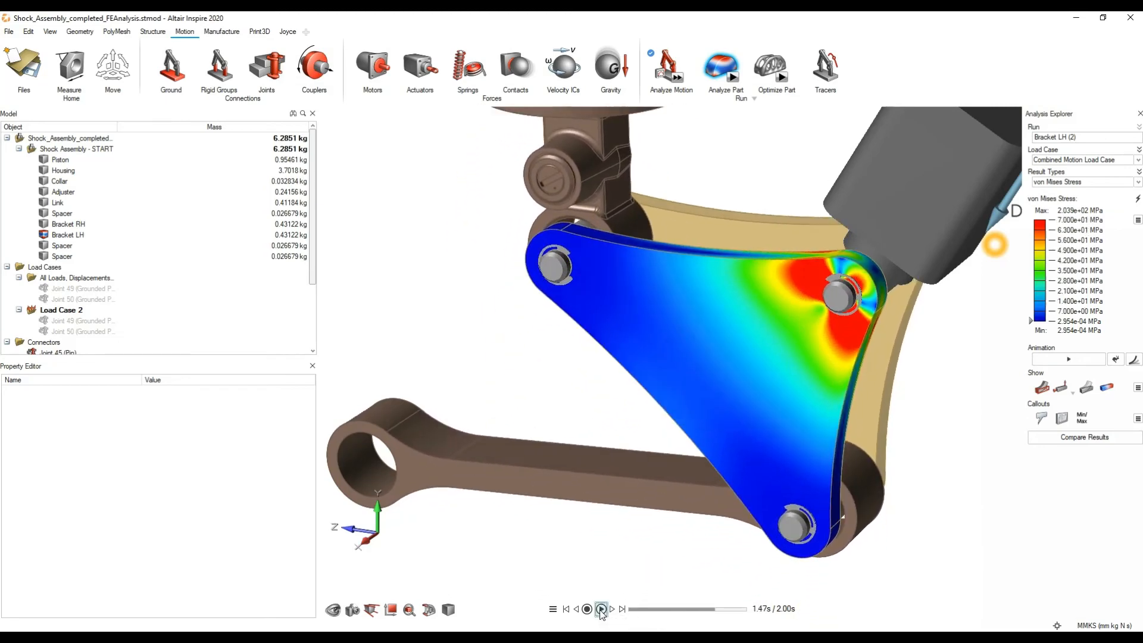
key(f)
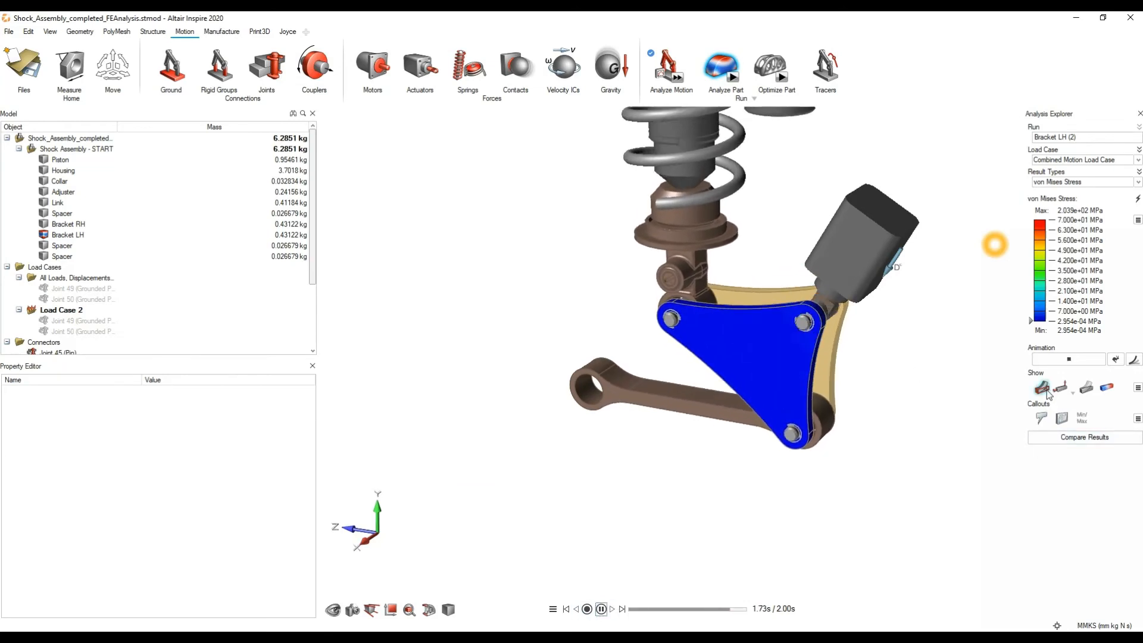
click(1042, 418)
click(738, 312)
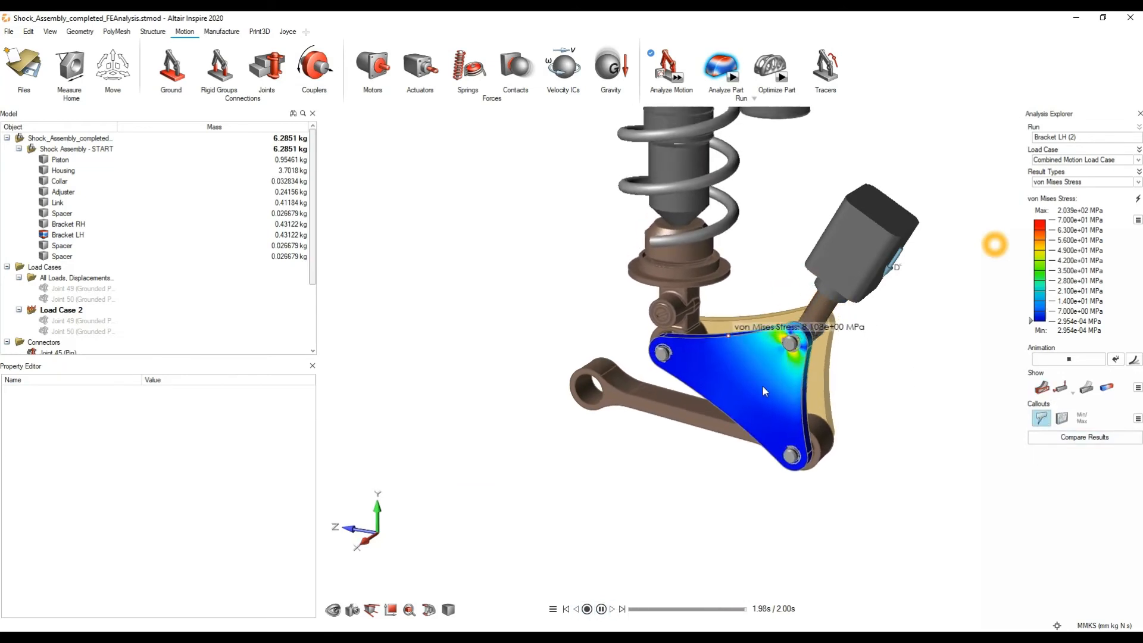
click(780, 381)
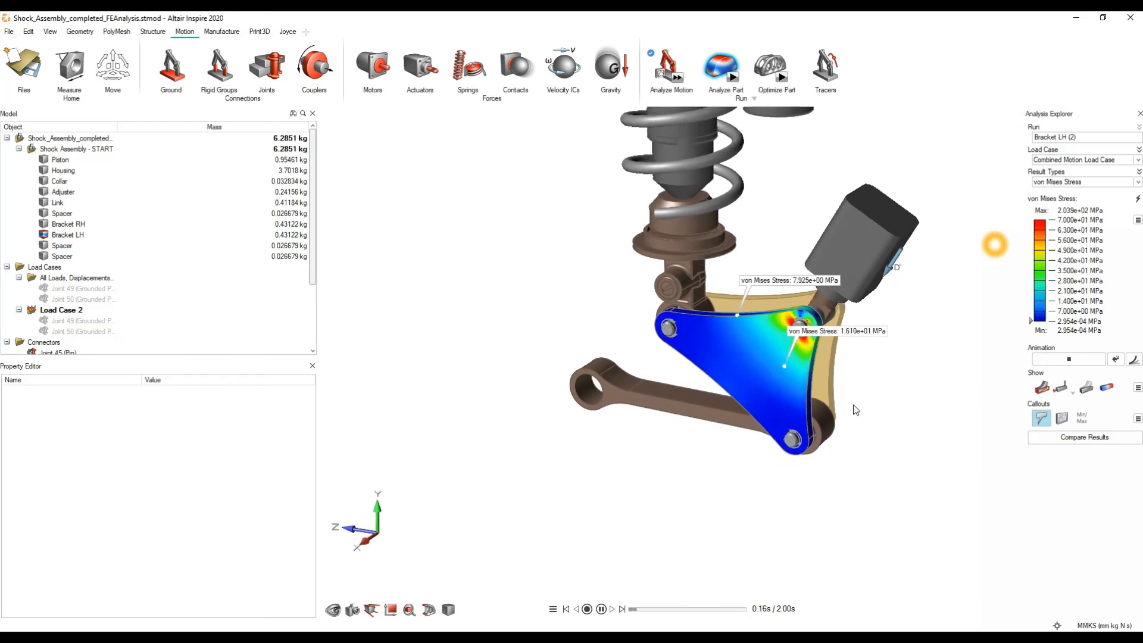
click(601, 608)
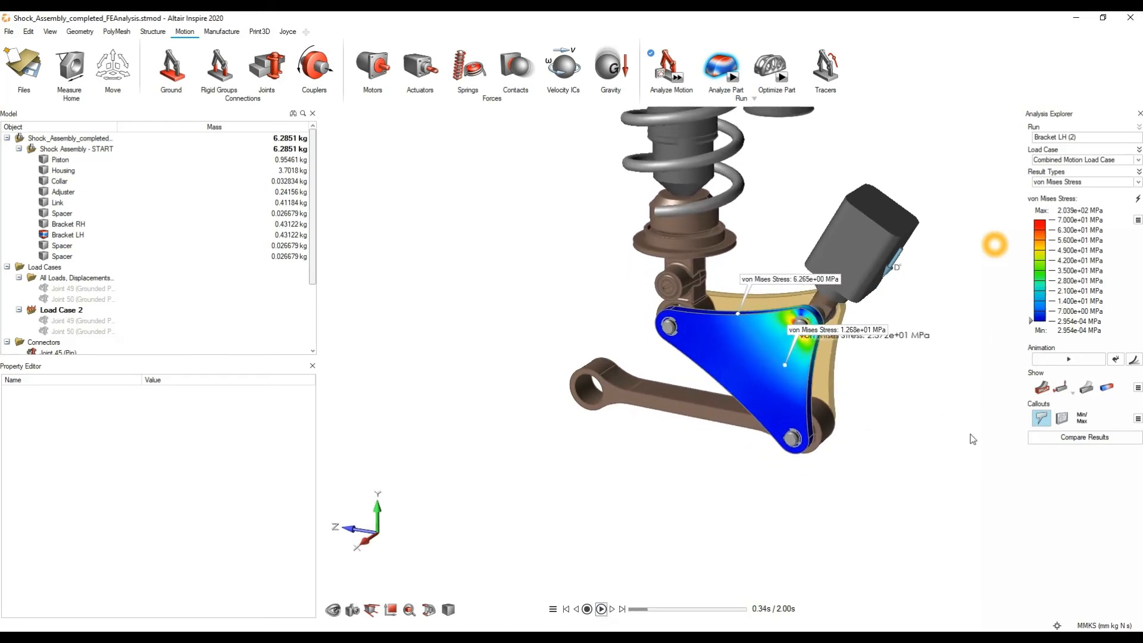
Step: Show the minimum and maximum von Mises stress callouts at another animation time, and hide all callouts again
click(1088, 415)
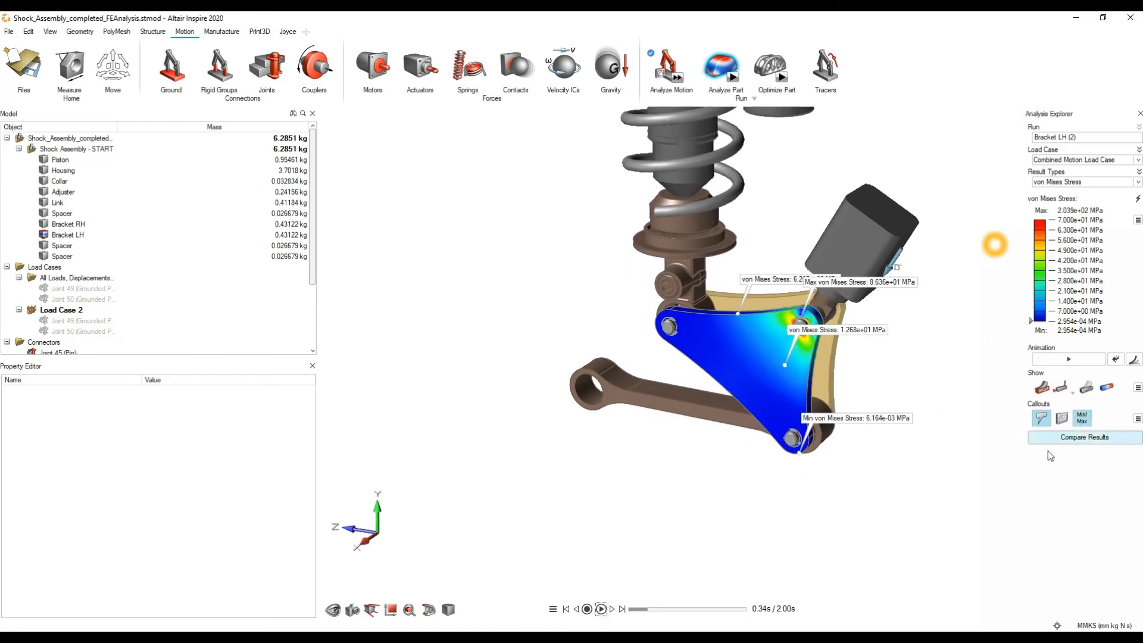
click(601, 608)
click(601, 608)
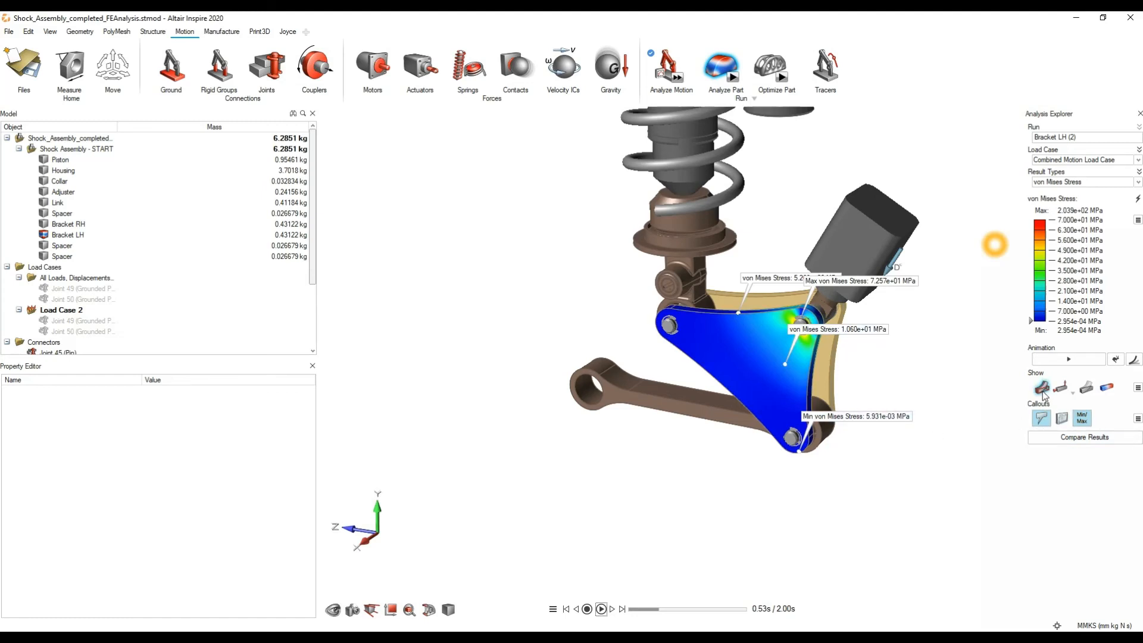
scroll(907, 373, up, 3)
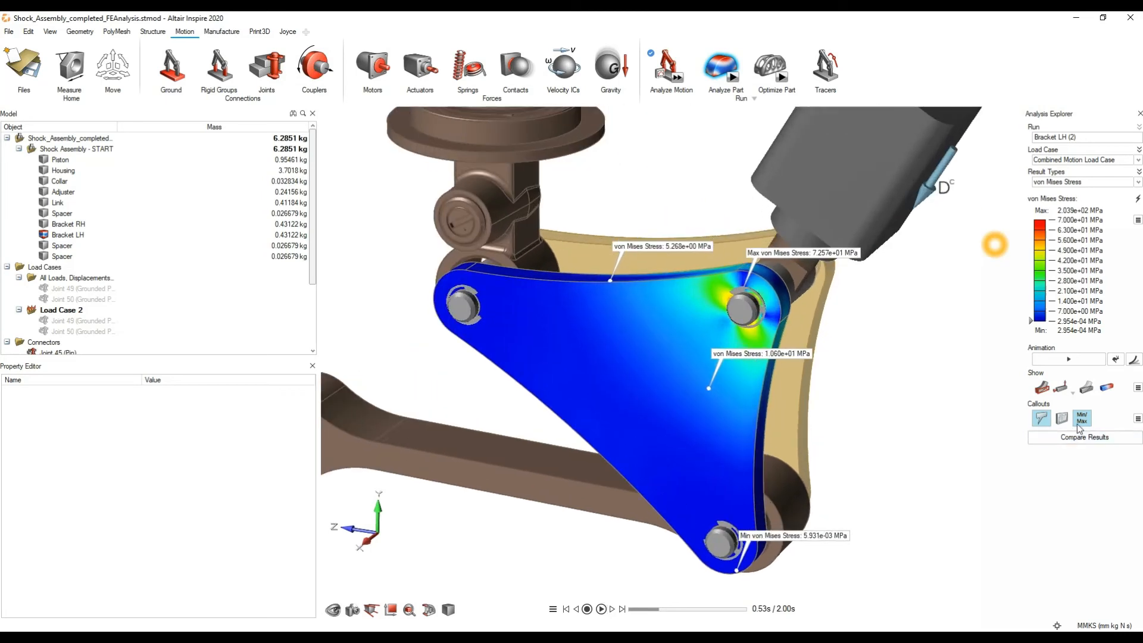
click(1041, 420)
click(1082, 418)
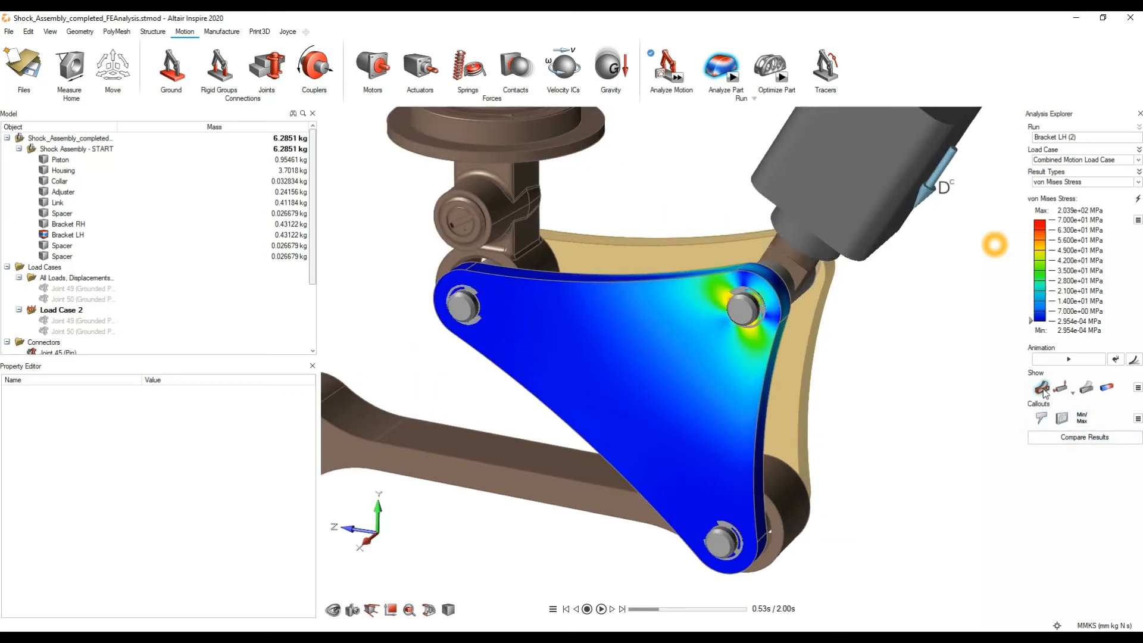
Step: Toggle the display options of the Bracket LH results while playing and pausing the stress animation
click(1040, 389)
click(1041, 389)
click(601, 608)
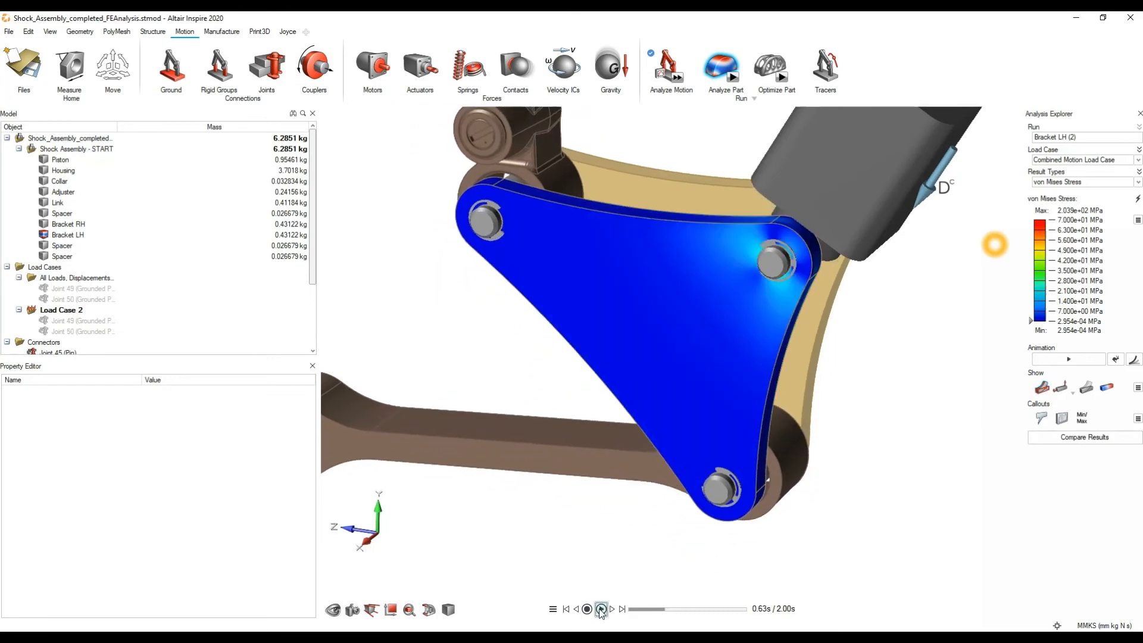
click(1088, 395)
scroll(808, 438, down, 5)
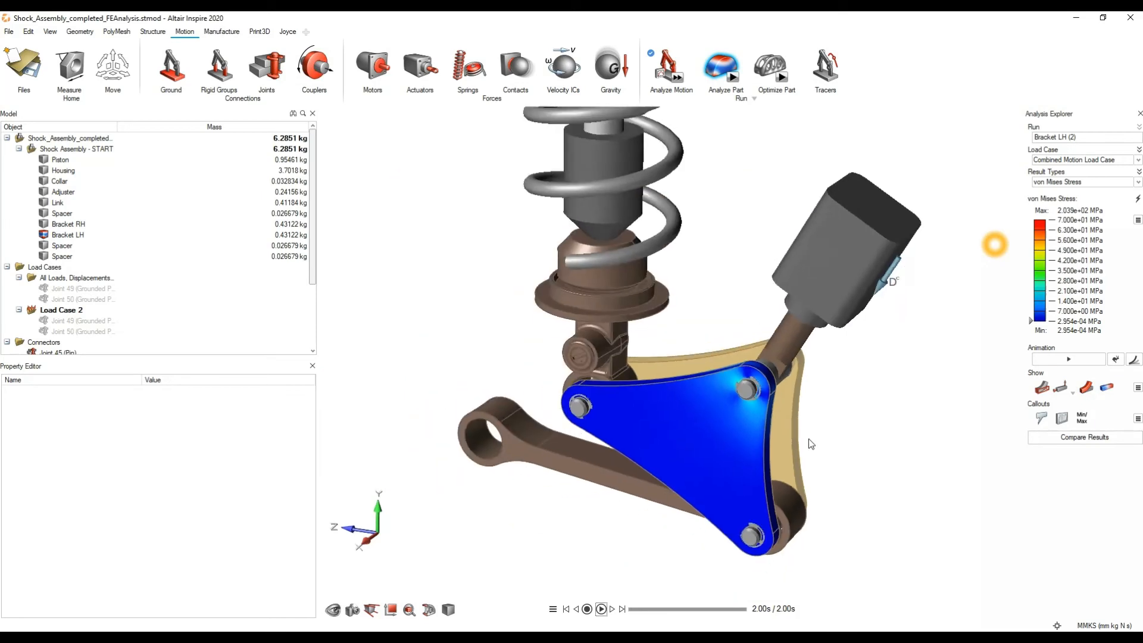
click(601, 609)
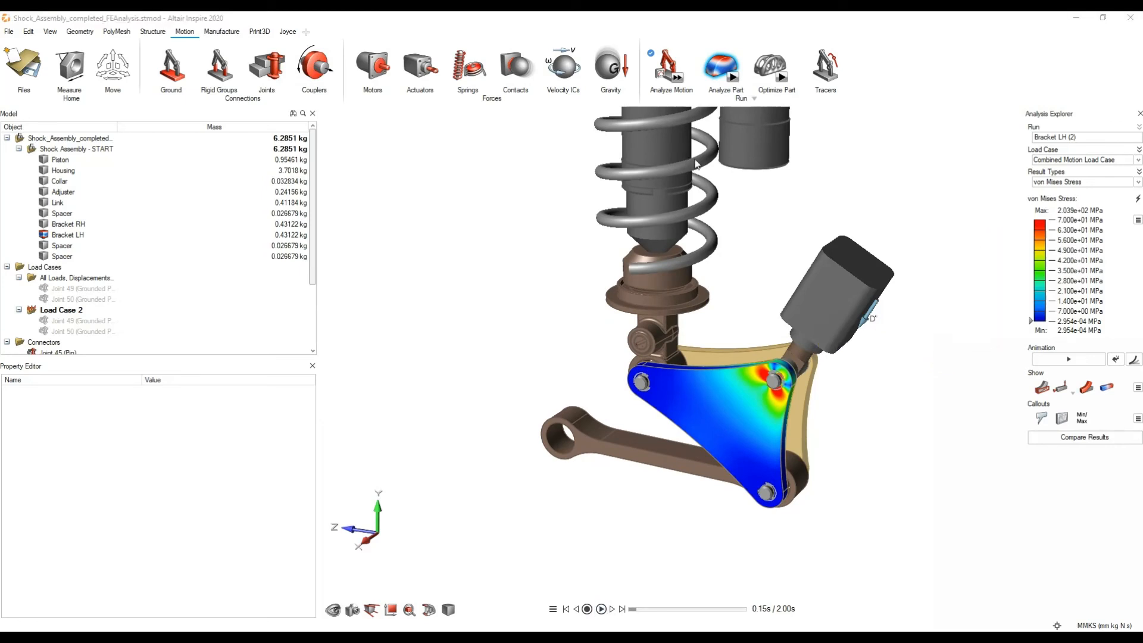
Step: Play the results animation, switch the result type to Displacement and stop the animation
click(1062, 360)
click(1082, 182)
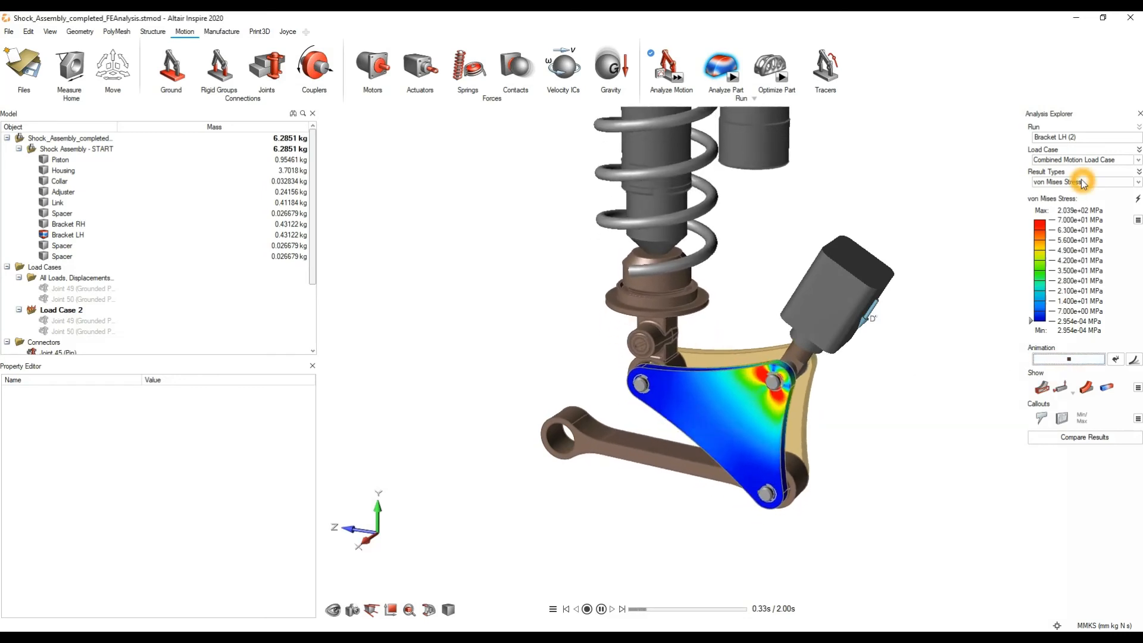
click(1078, 195)
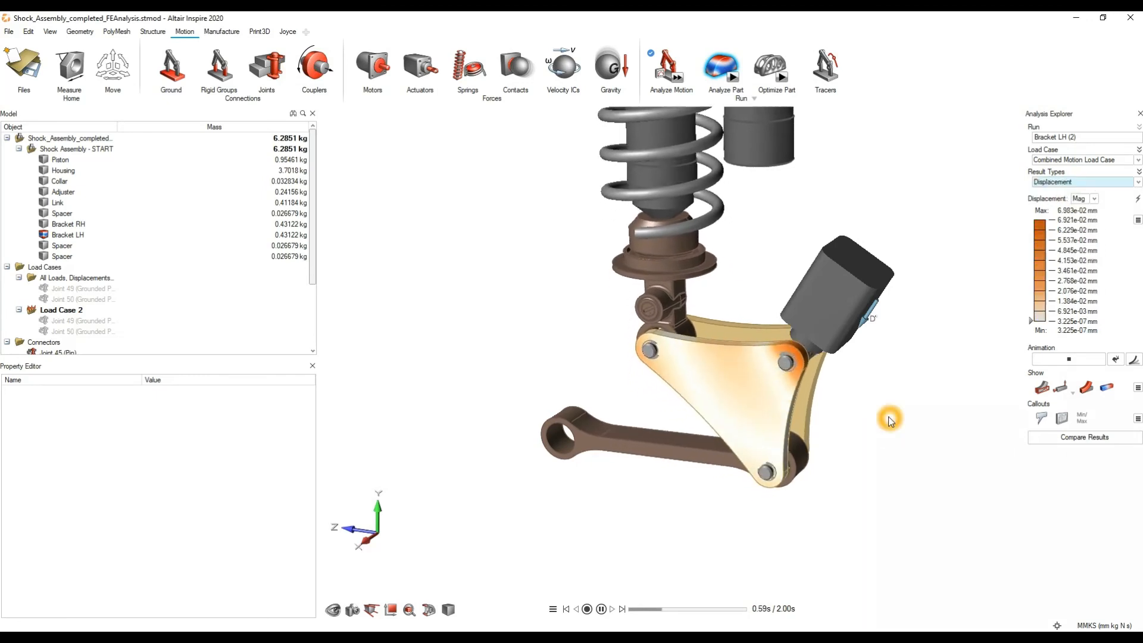
click(1057, 360)
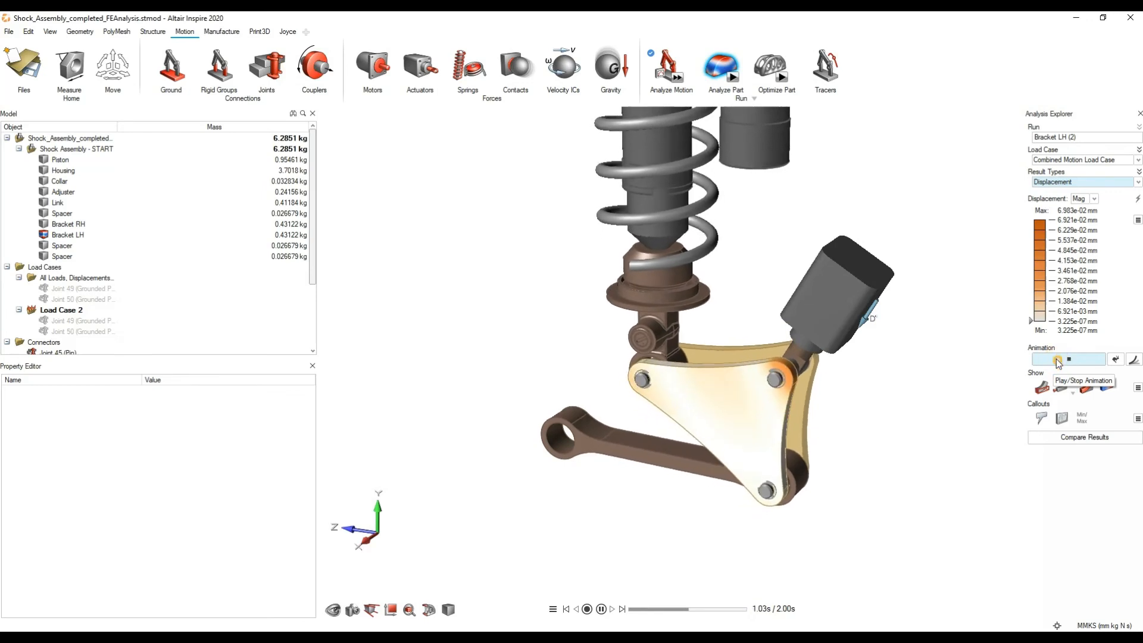
Step: Switch to the Shock_Assembly.x_b model in its own Inspire window
mouse_move(631, 637)
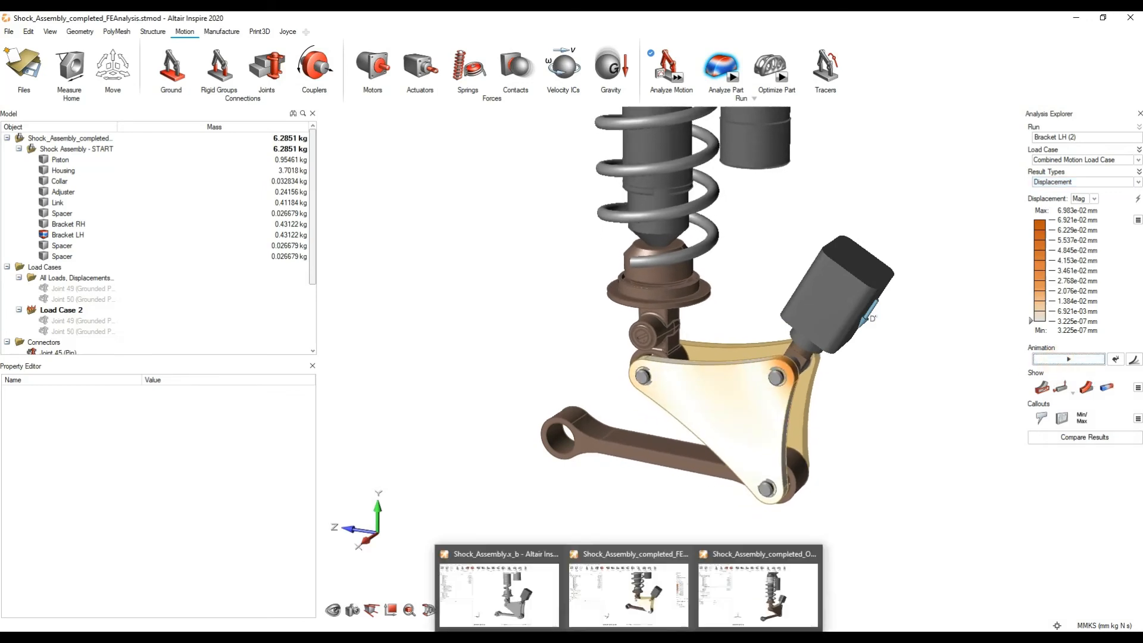
click(511, 609)
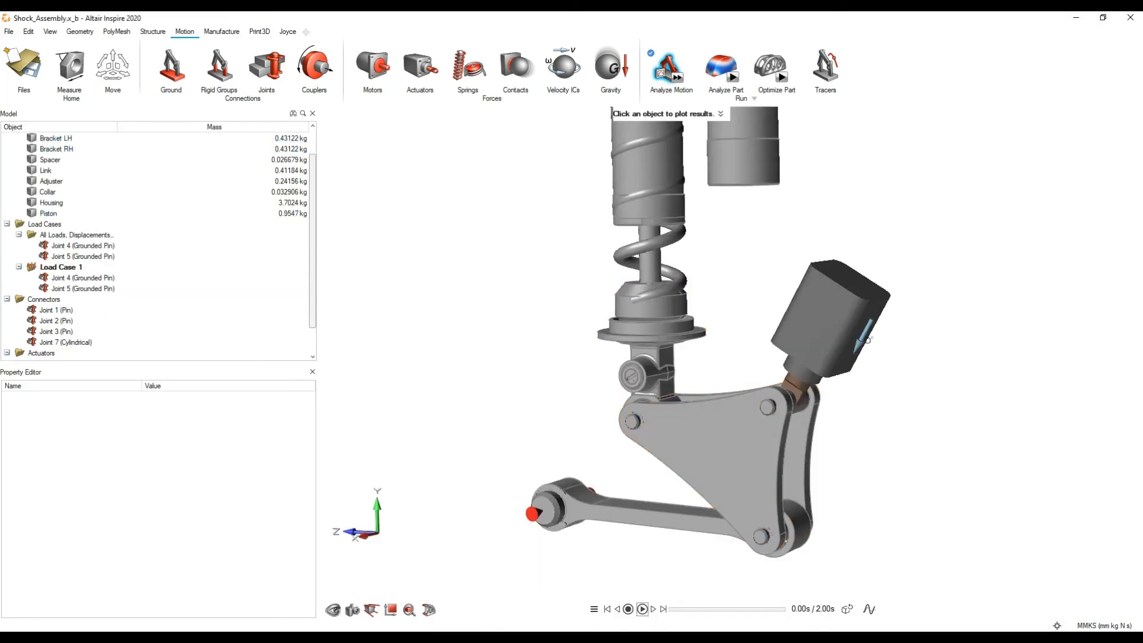
right_drag(885, 397, 905, 346)
mouse_move(906, 346)
middle_down()
mouse_move(890, 372)
mouse_move(898, 355)
middle_up()
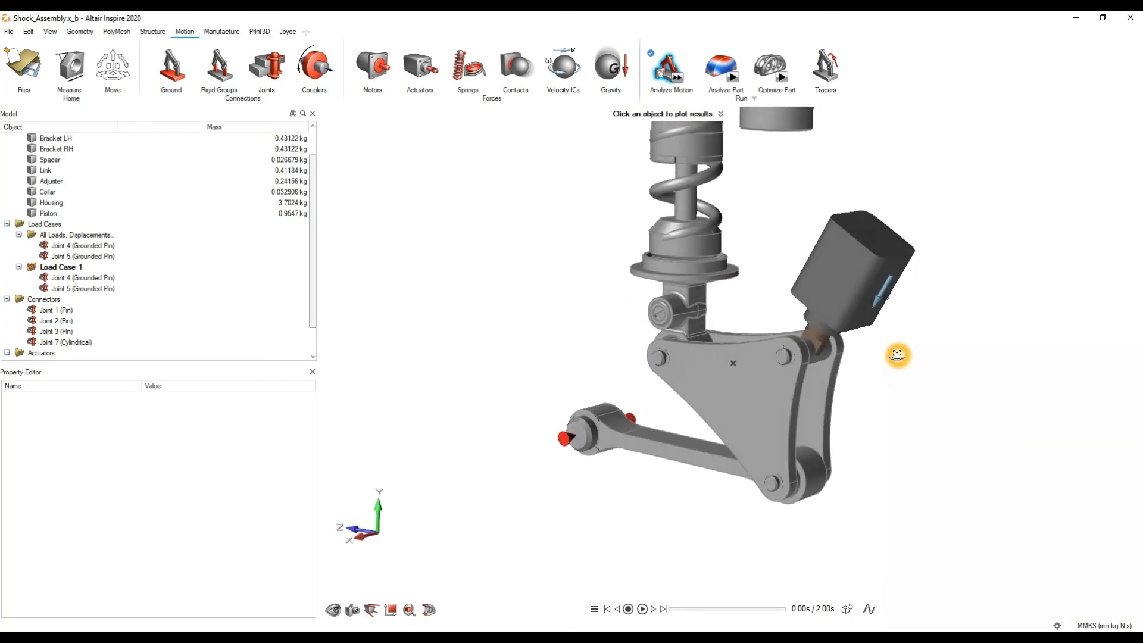
Step: Plot Bracket LH's centre-of-mass acceleration and check whether part optimization is available for it
click(749, 379)
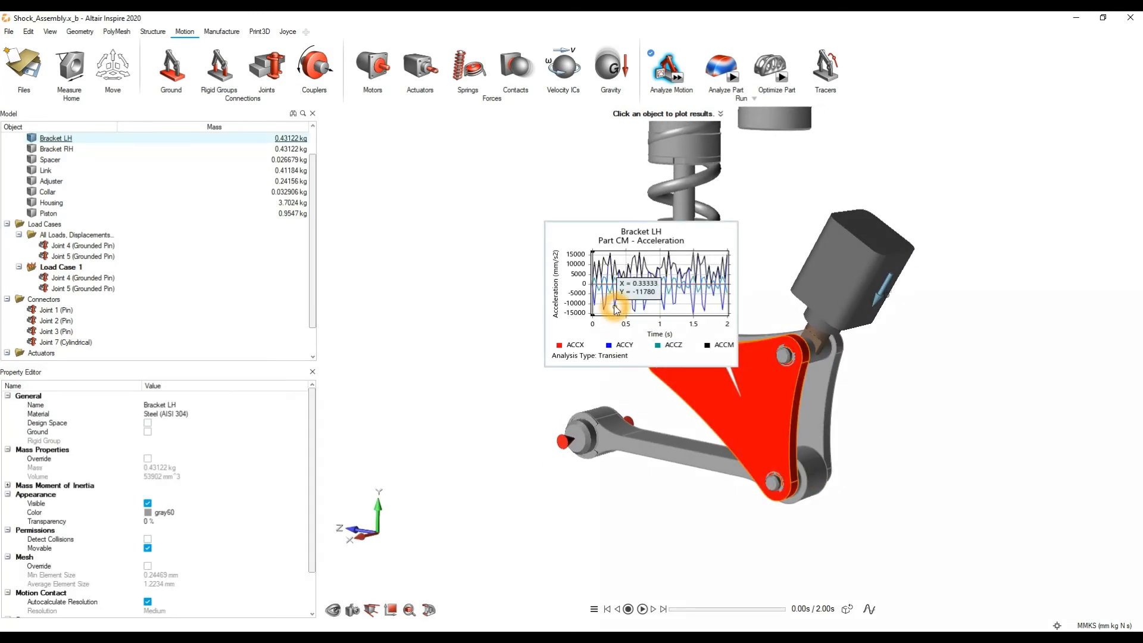
right_click(613, 307)
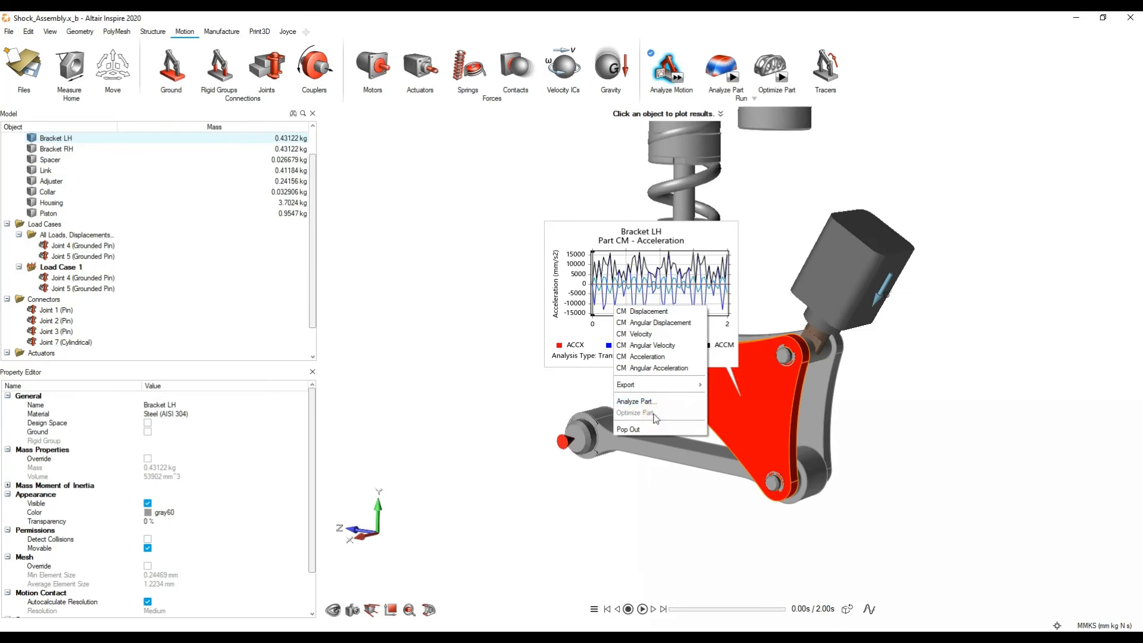
click(969, 402)
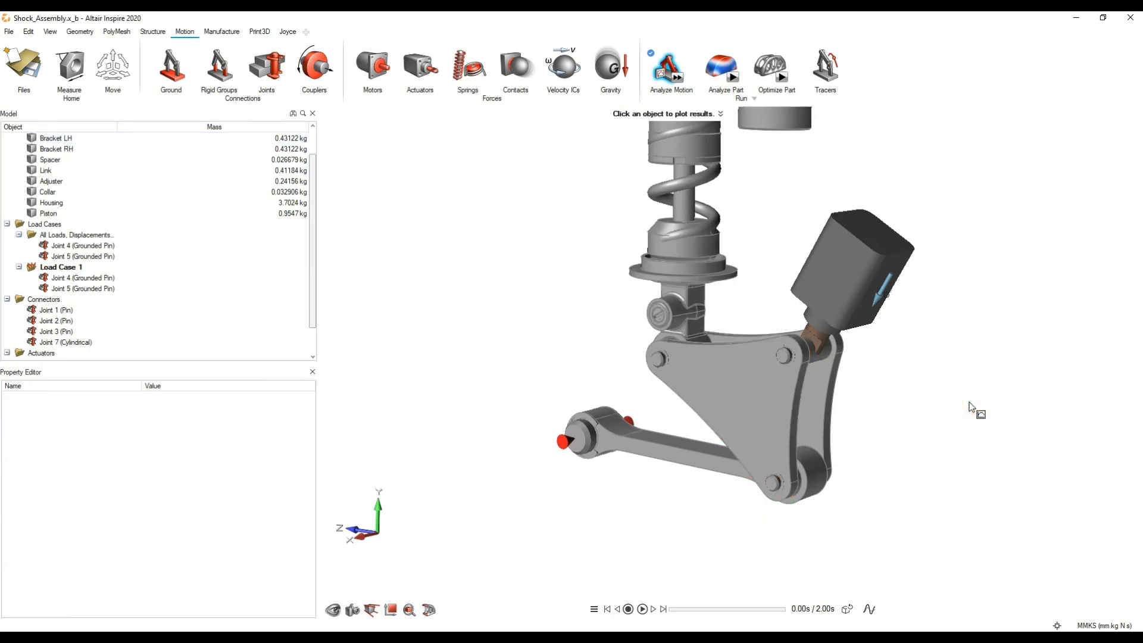
Step: Select Bracket LH and define it as a design space
click(724, 388)
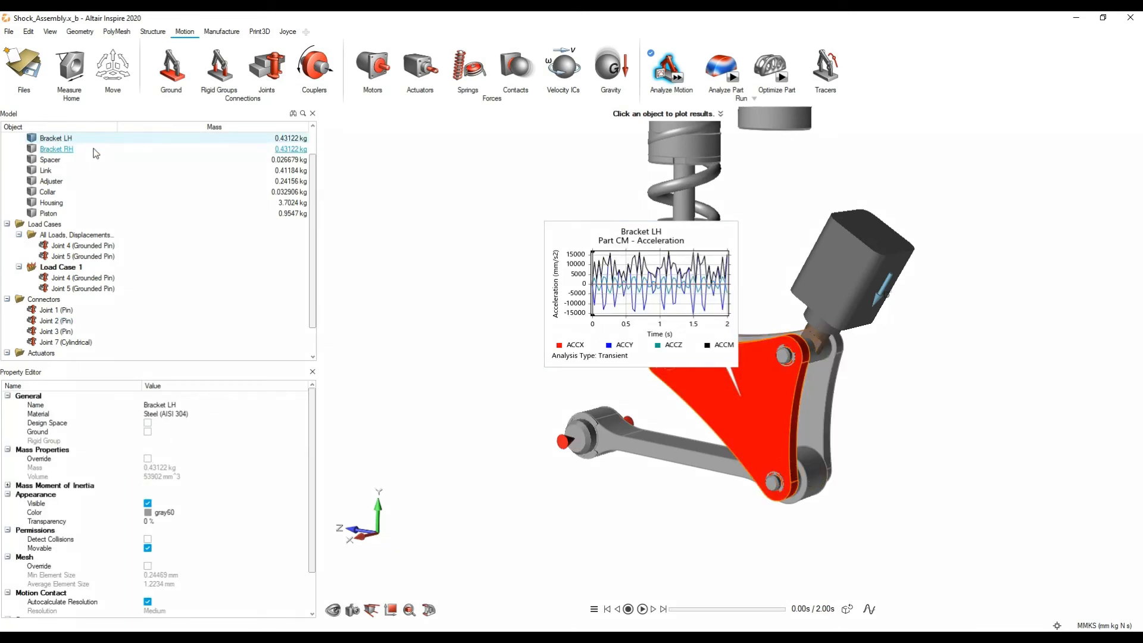
scroll(94, 148, up, 1)
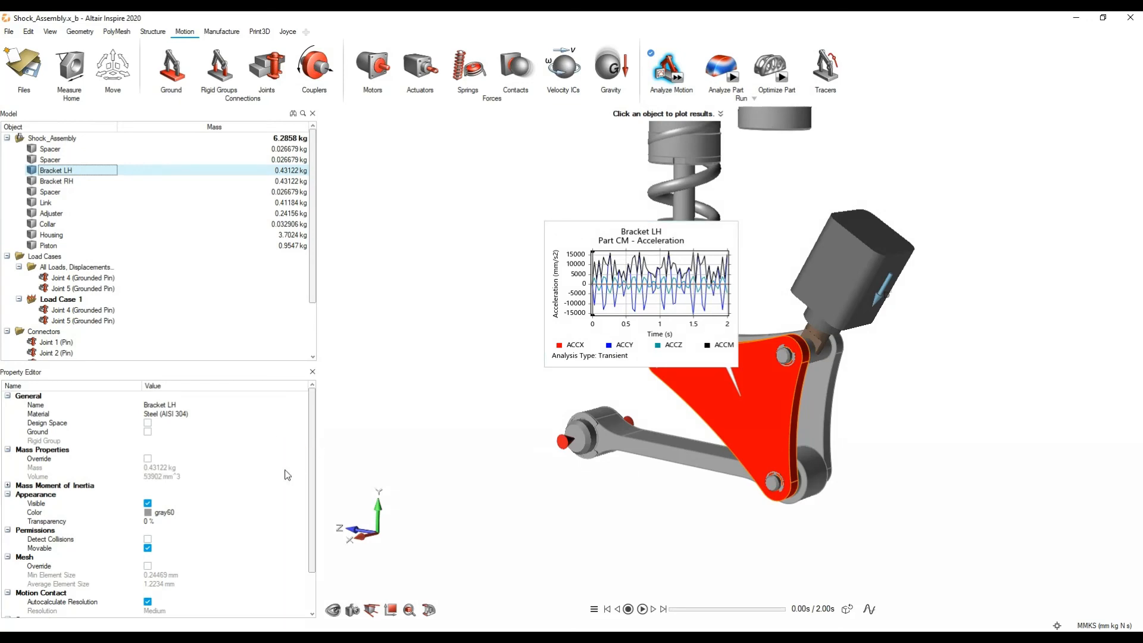
click(148, 423)
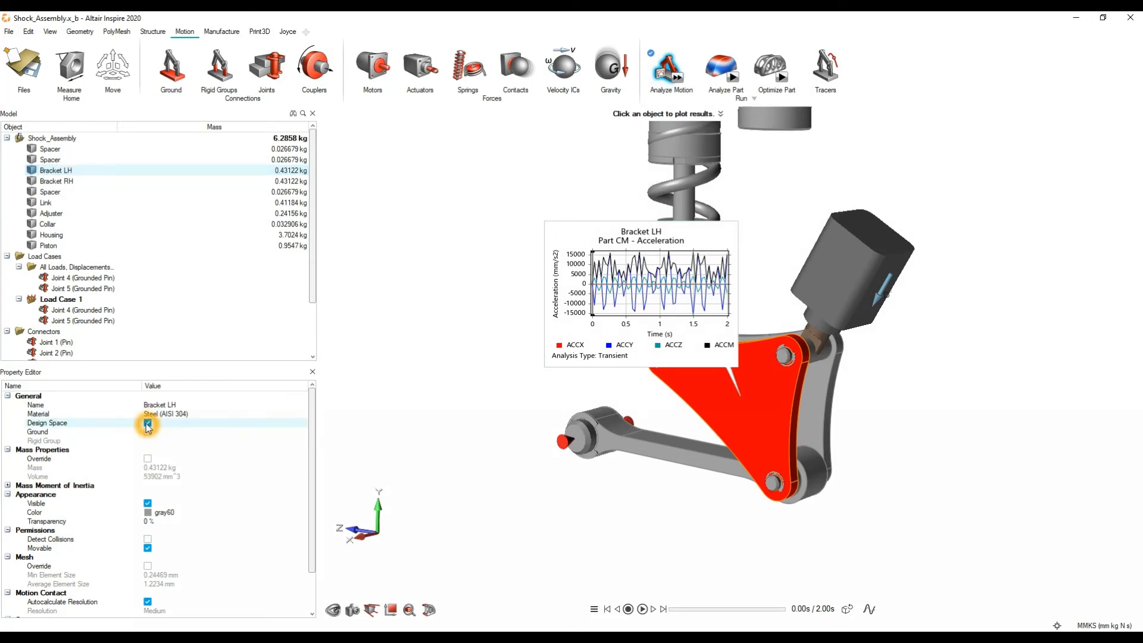
click(452, 395)
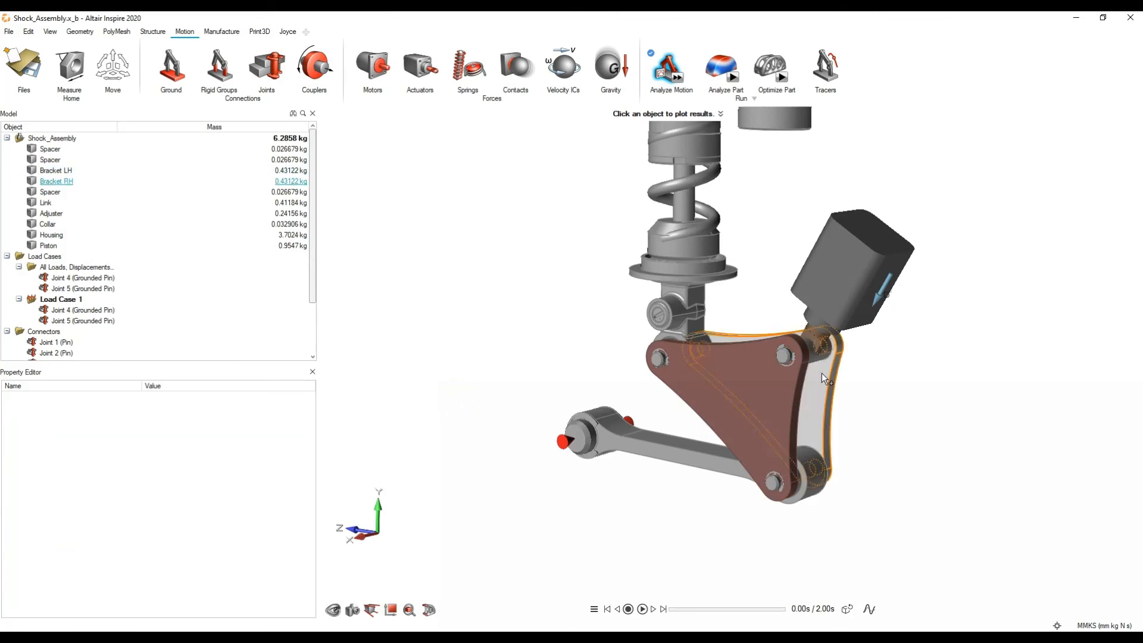
Step: Open the part optimization settings for Bracket LH from its motion results plot
click(738, 391)
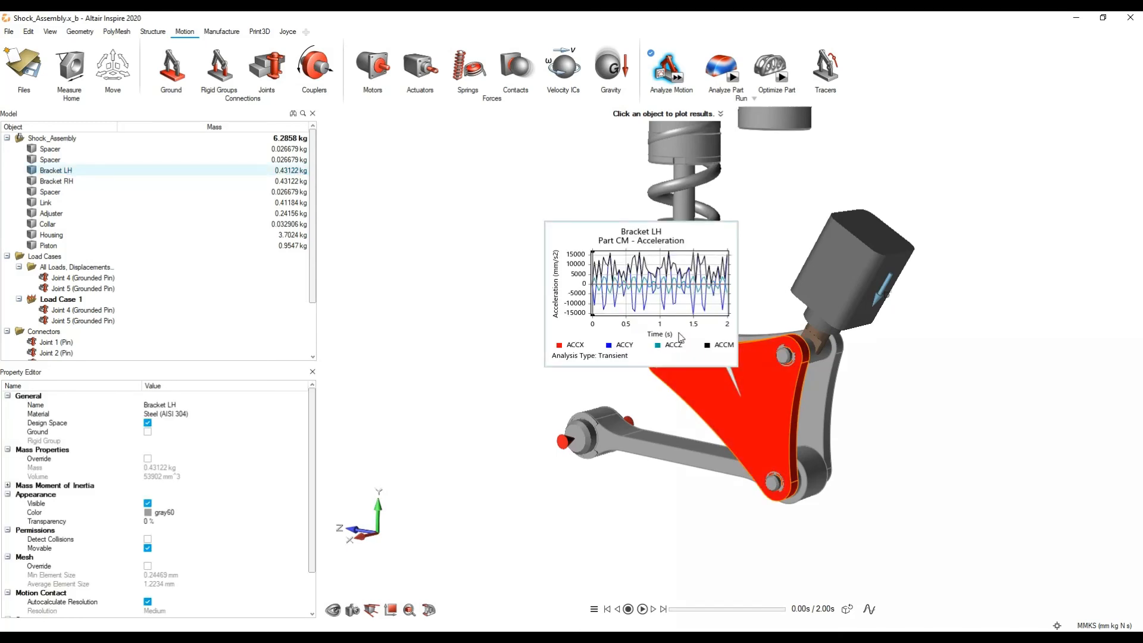
right_click(615, 286)
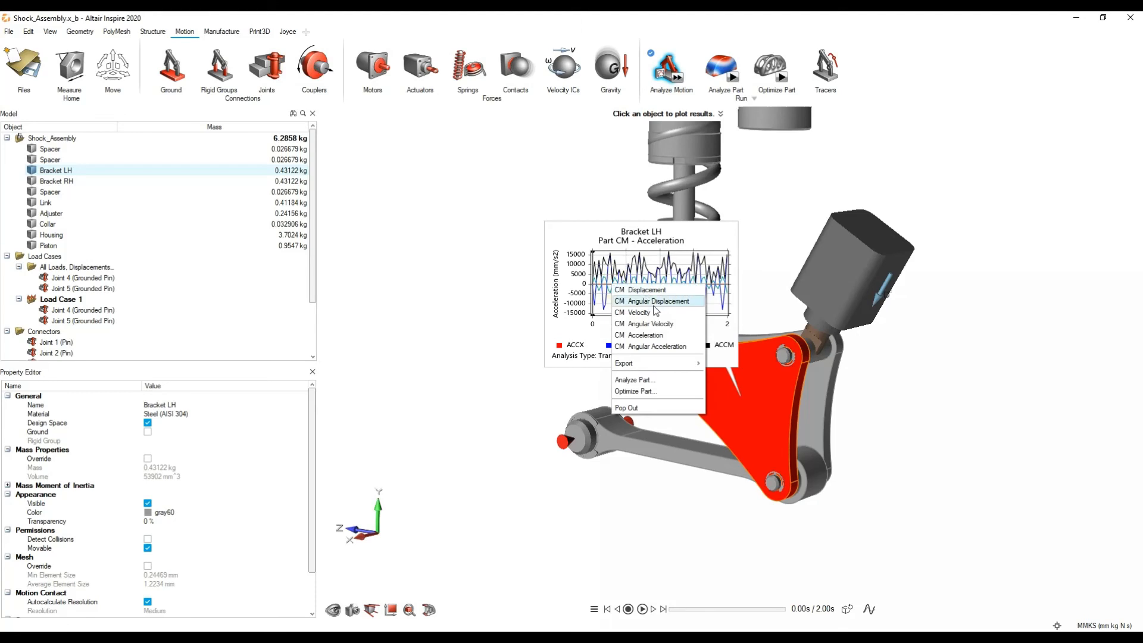
click(650, 392)
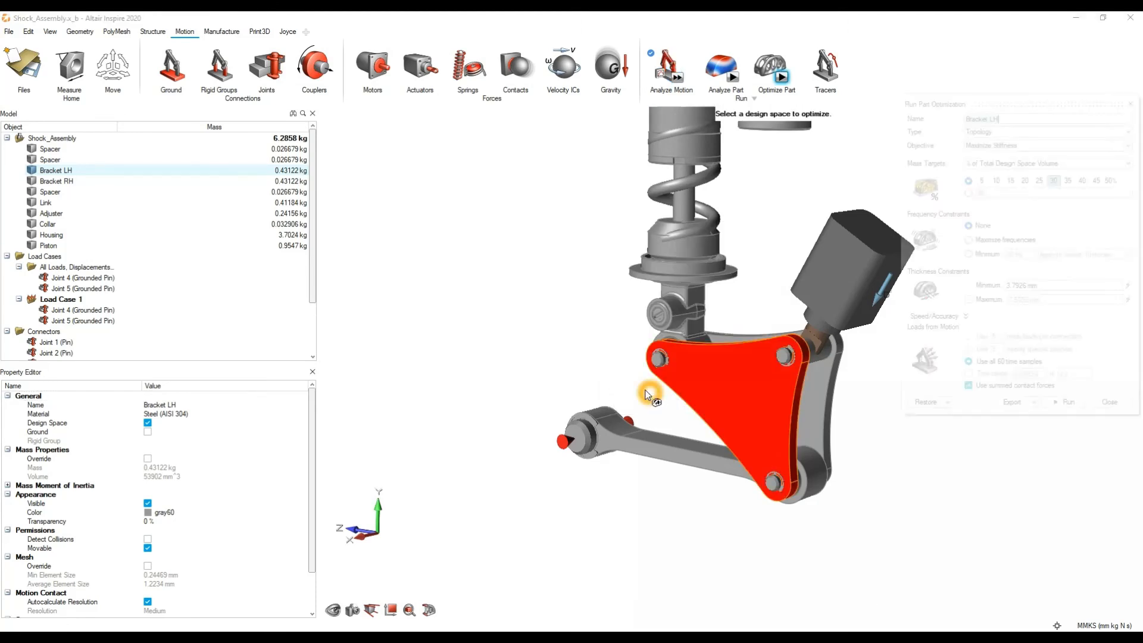
drag(1030, 111, 959, 191)
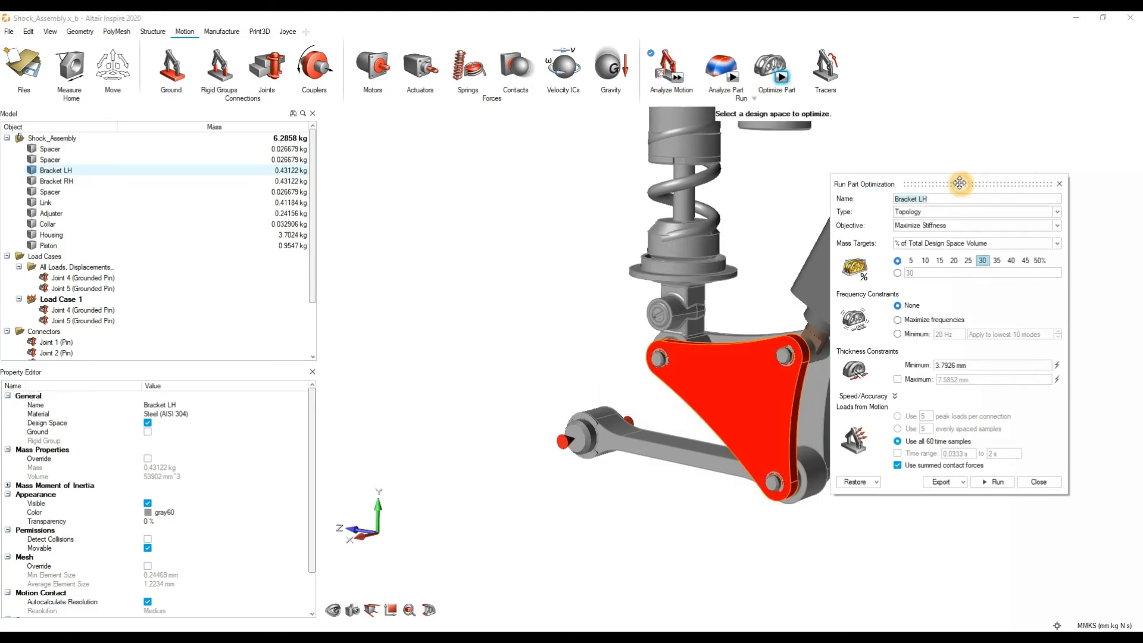
Step: Set the optimization type to Topology and the objective to Maximize Stiffness
click(936, 339)
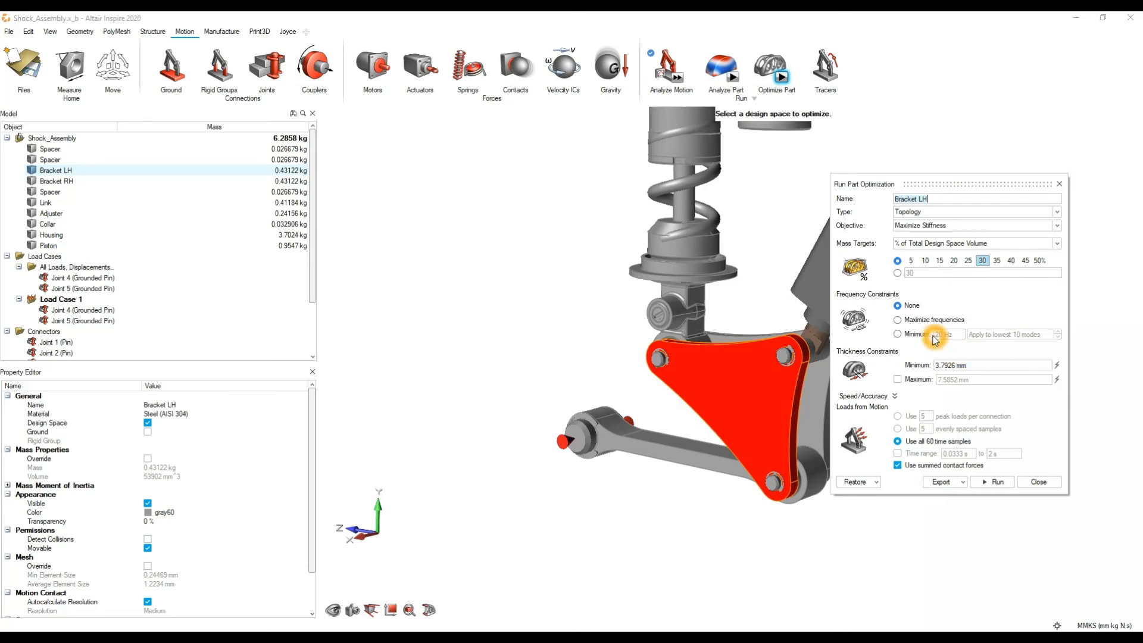
click(944, 218)
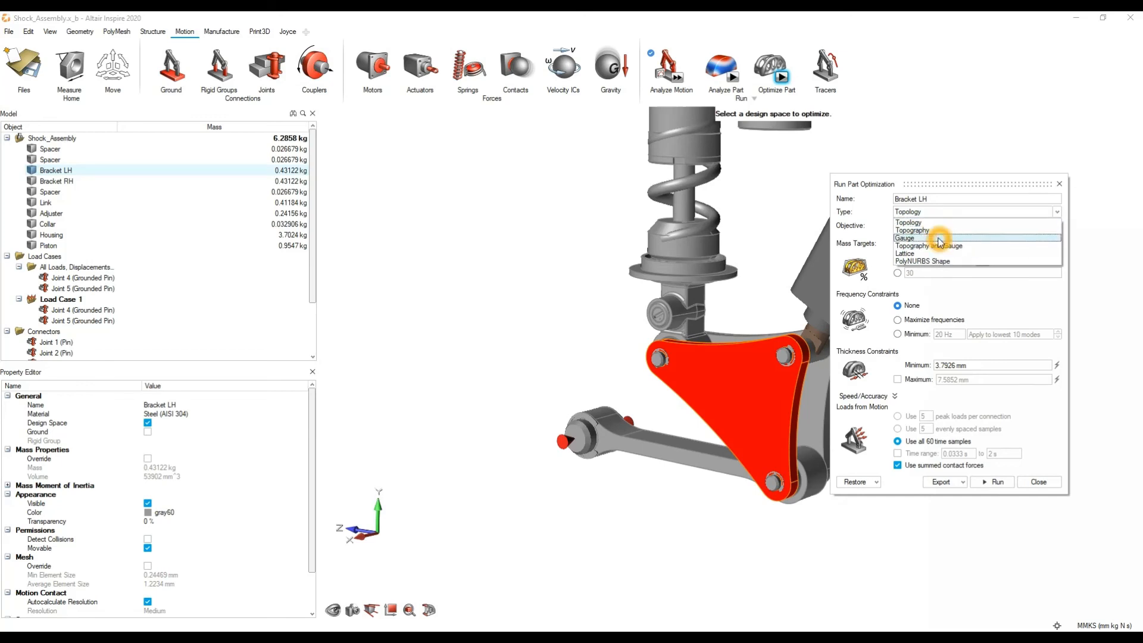
click(939, 224)
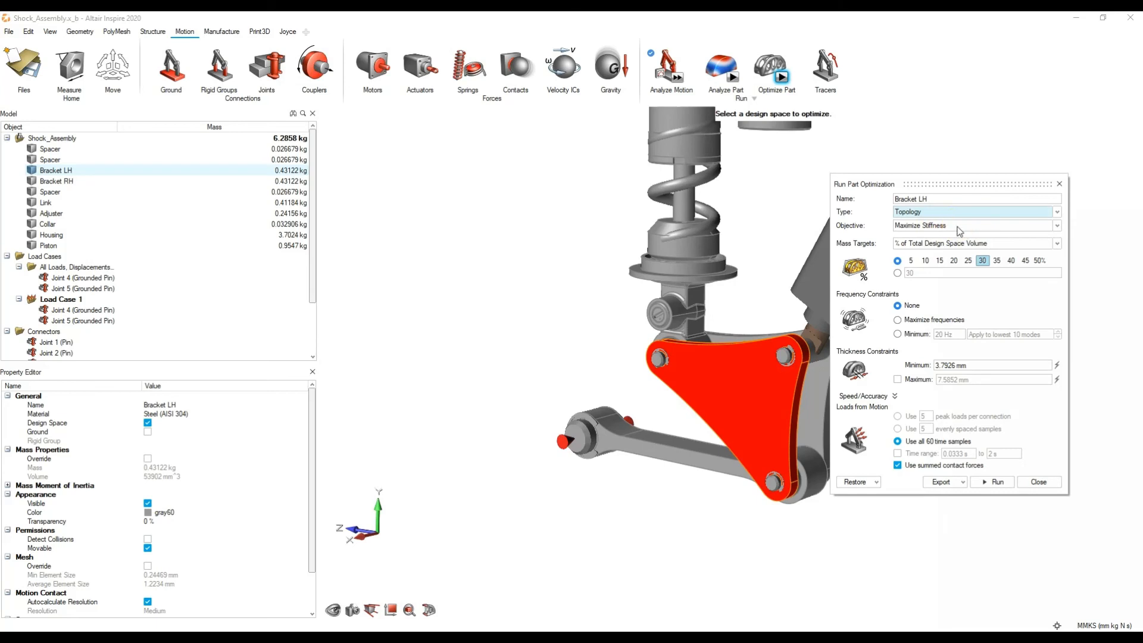
click(957, 226)
click(953, 237)
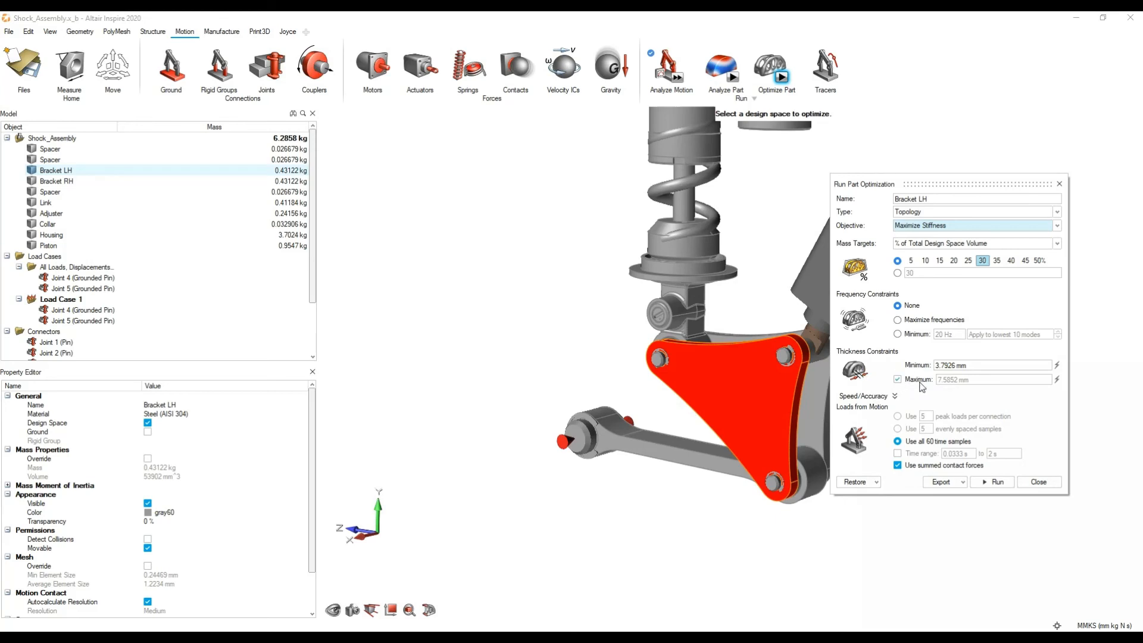
Step: Review the minimum and maximum thickness constraints and the speed/accuracy options of the part optimization
click(948, 389)
click(939, 388)
click(978, 363)
click(982, 365)
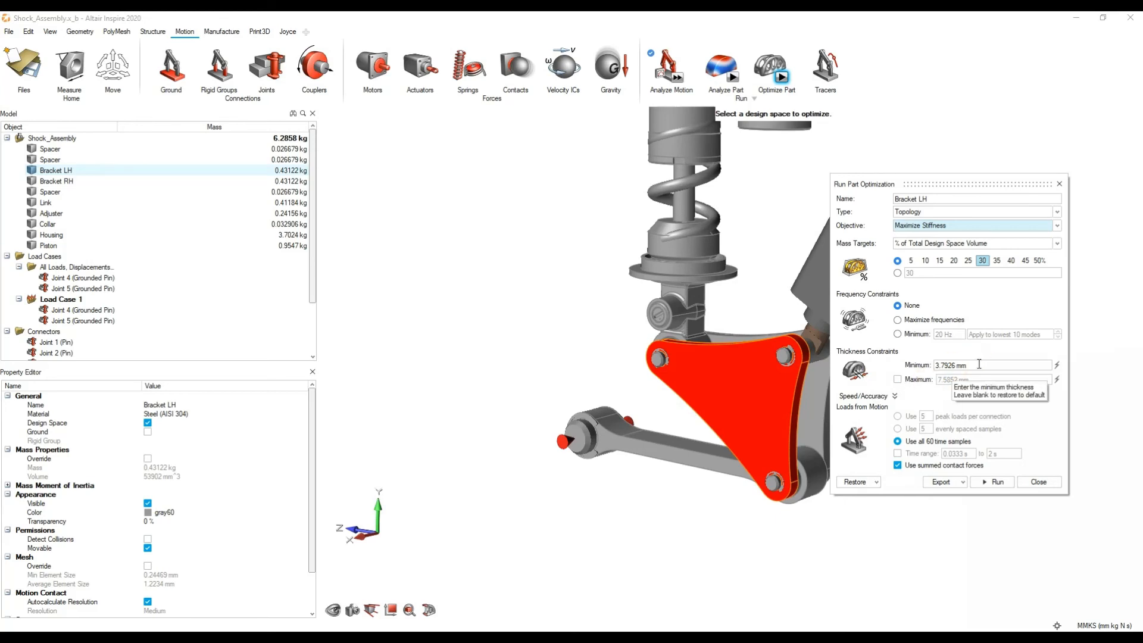
click(891, 397)
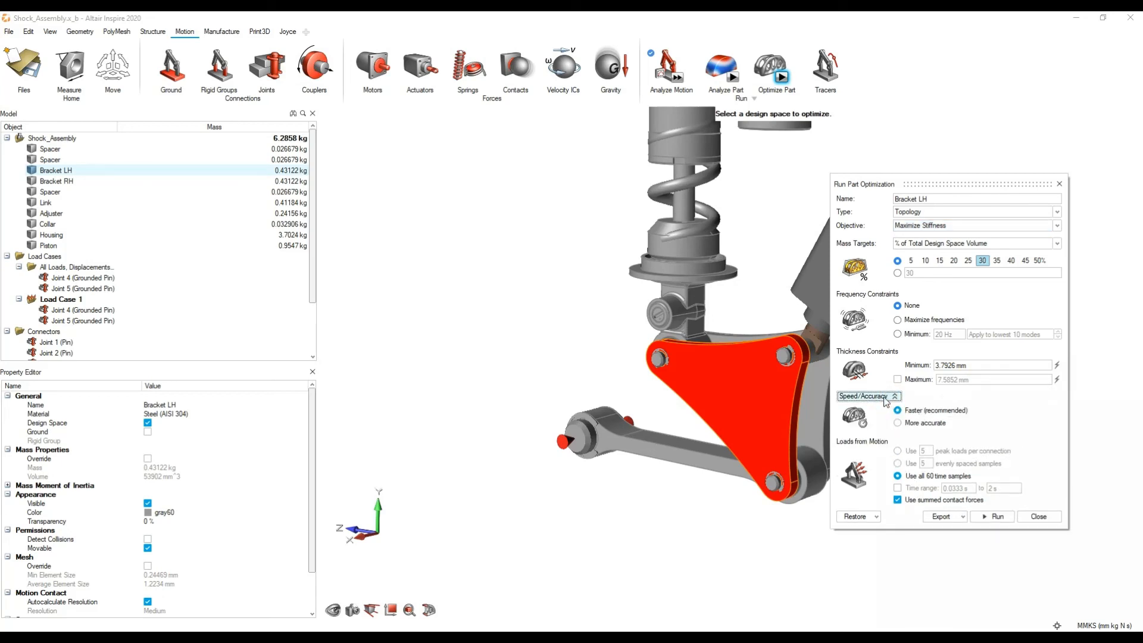
click(891, 397)
click(891, 396)
click(894, 397)
click(894, 396)
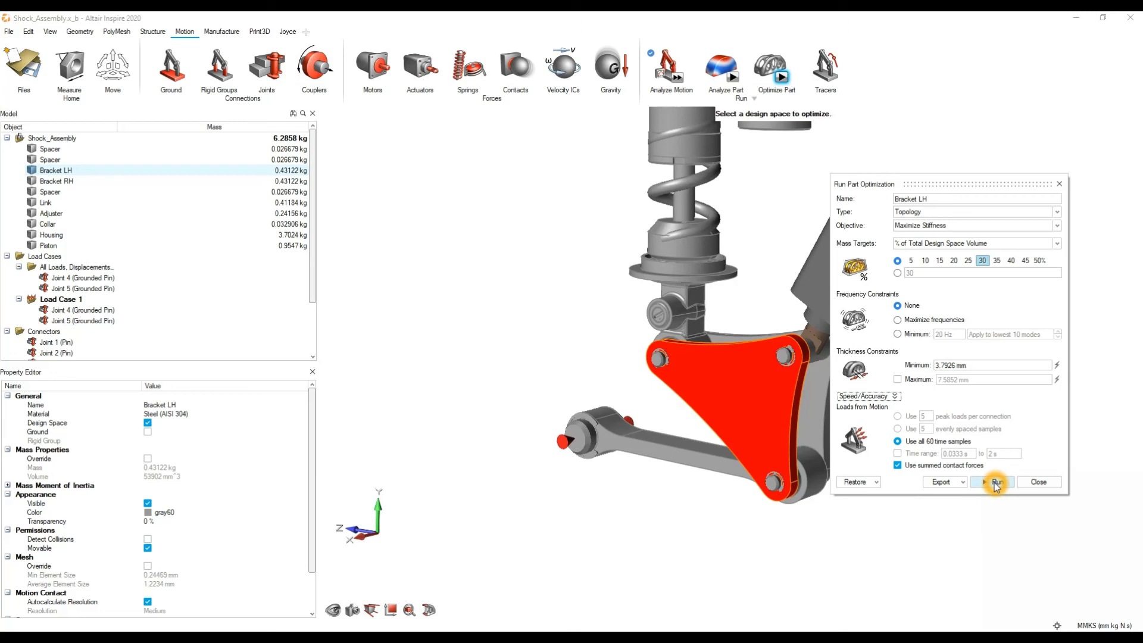
Step: Close the part optimization settings without running them and switch to the Shock_Assembly_completed_Optimised model
click(1041, 482)
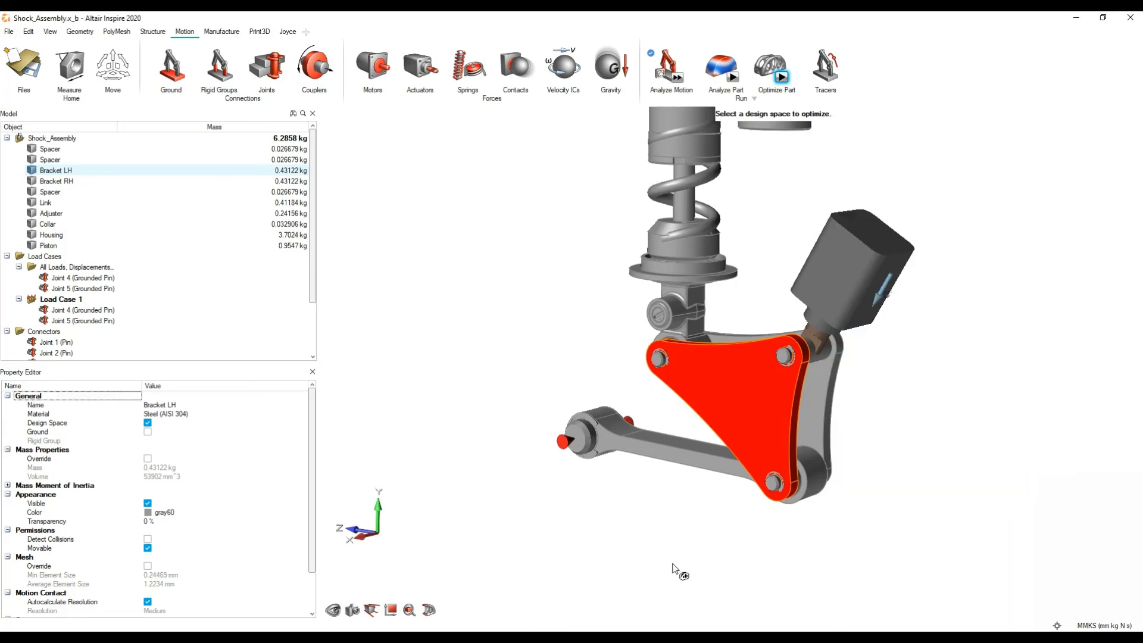
mouse_move(629, 637)
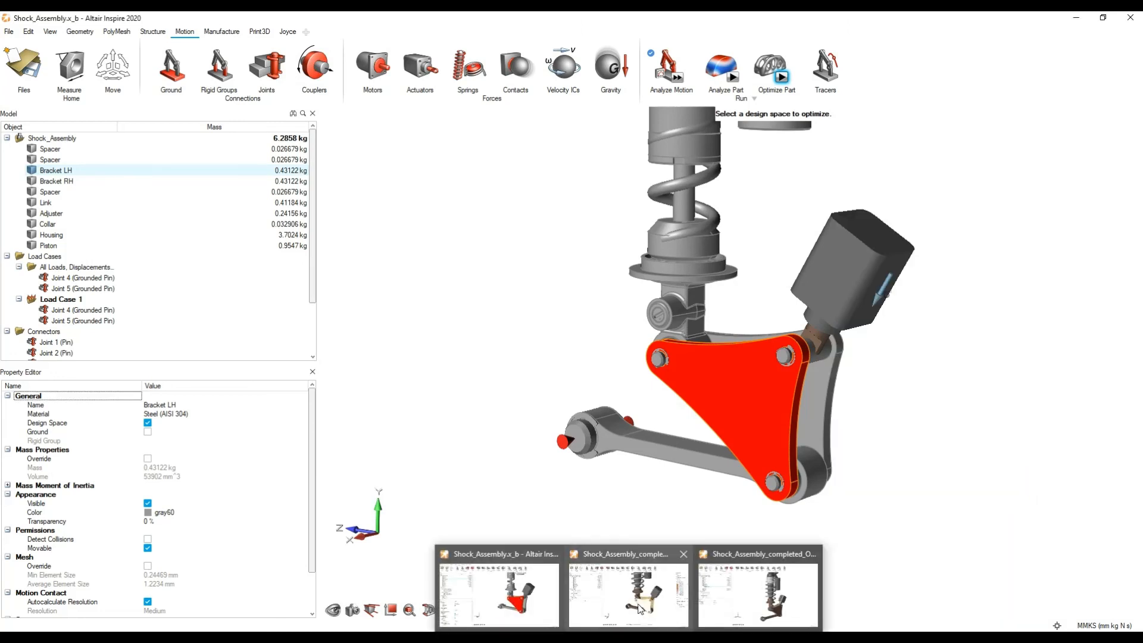
click(760, 600)
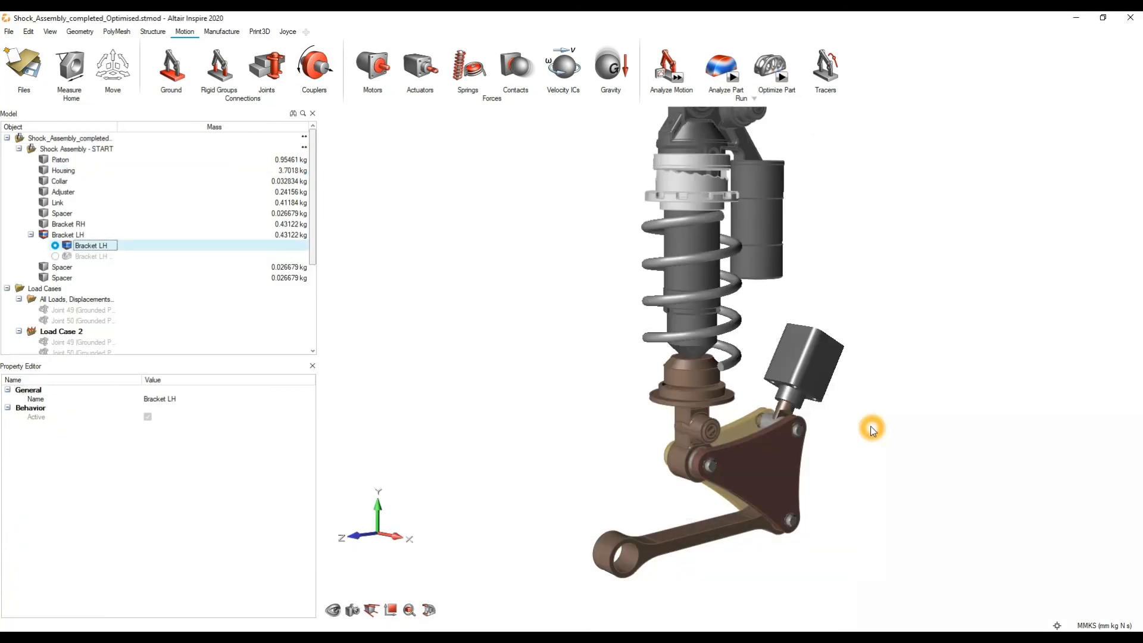
Step: Show the topology optimization result of Bracket LH in the Shape Explorer
middle_drag(769, 443, 777, 399)
right_drag(767, 406, 737, 353)
scroll(737, 352, up, 3)
middle_drag(763, 412, 691, 380)
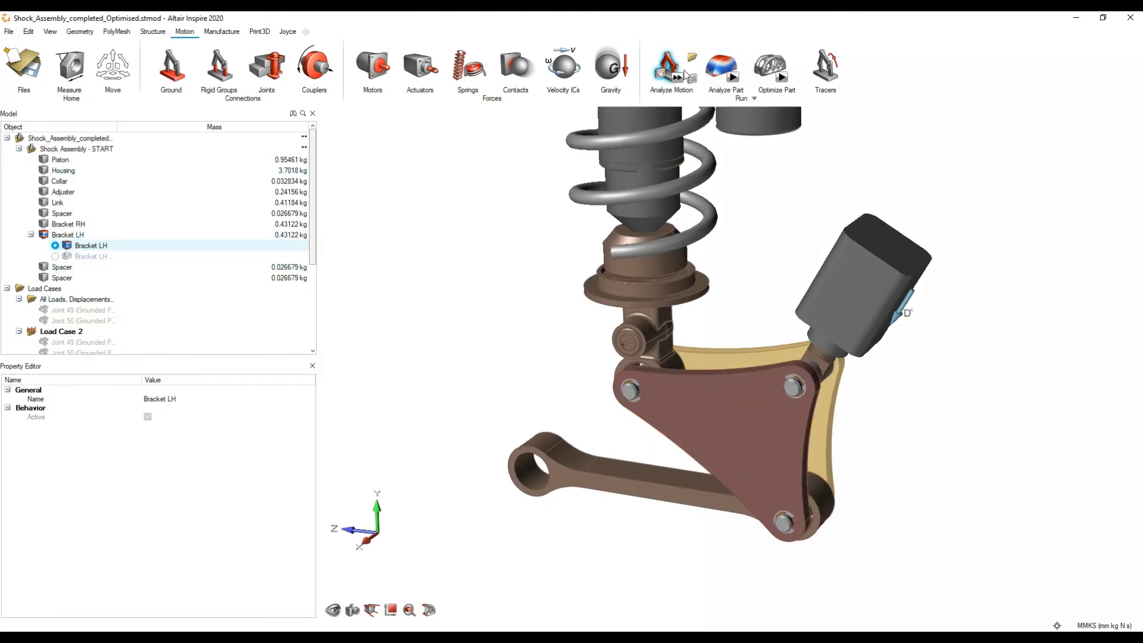
click(770, 64)
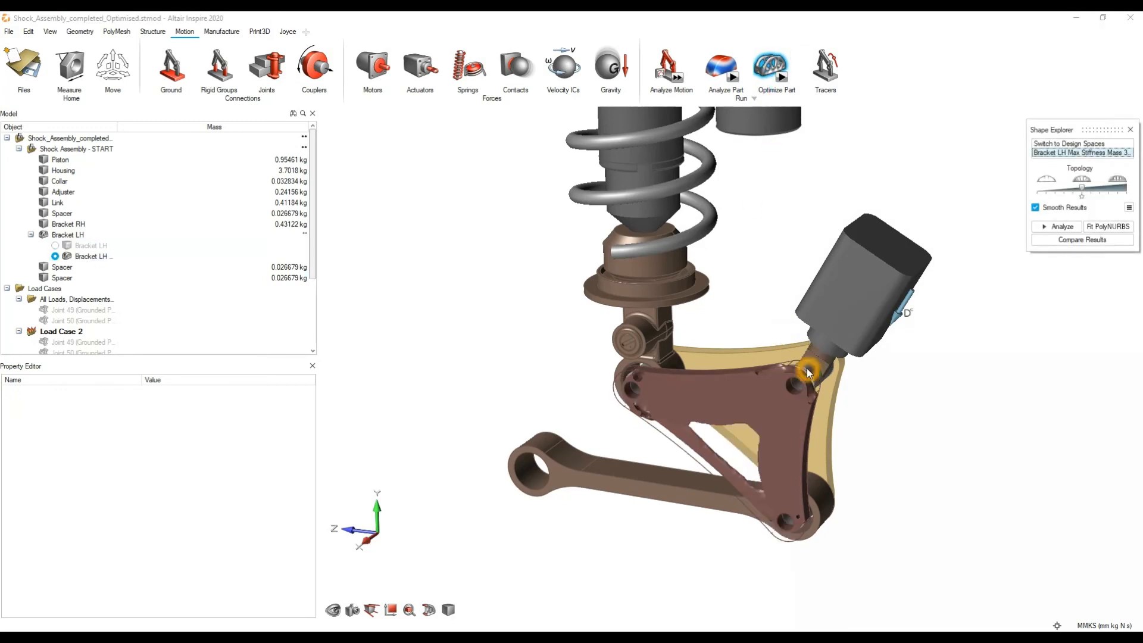
Step: Examine the optimized shape of Bracket LH from several angles, looking at its front, edges and pin holes
scroll(752, 418, up, 5)
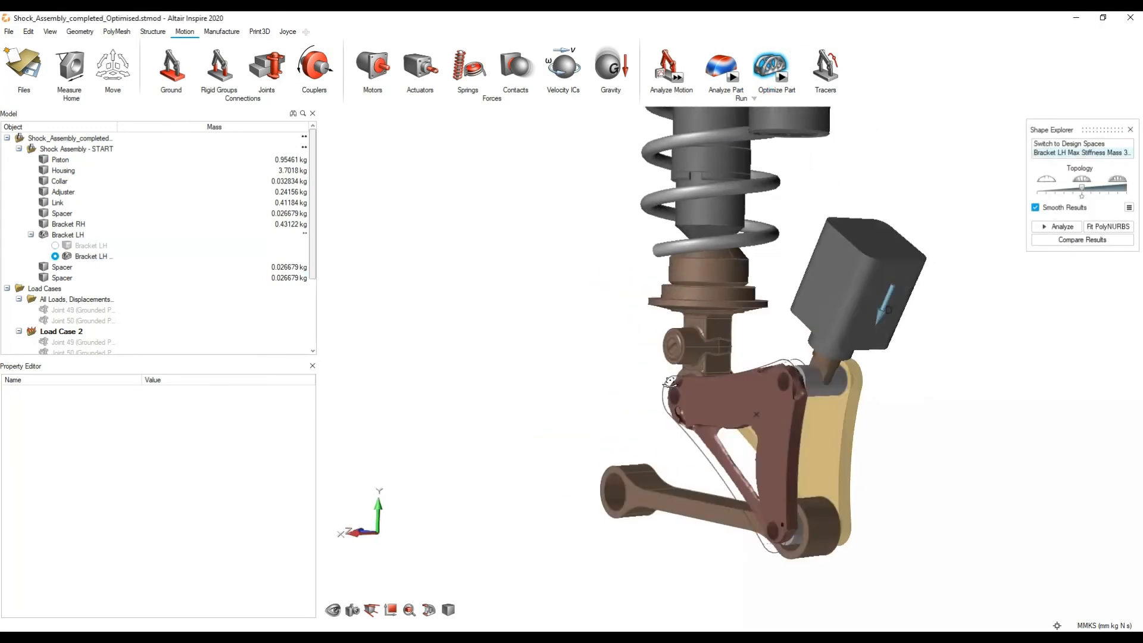
mouse_move(714, 417)
middle_down()
mouse_move(709, 333)
mouse_move(712, 413)
middle_up()
click(152, 31)
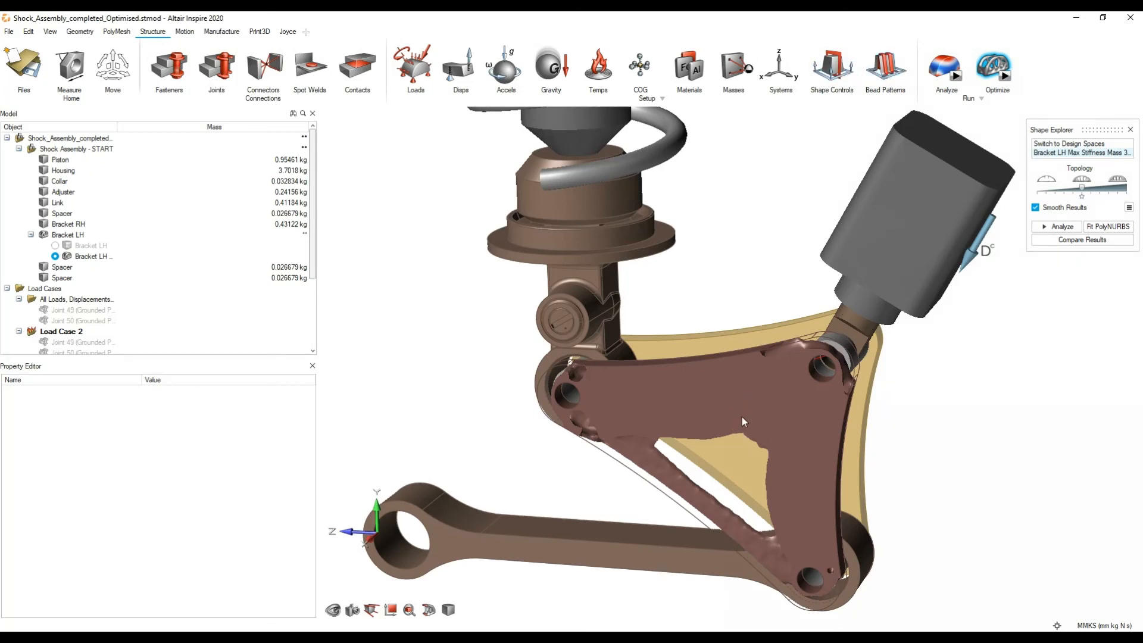
middle_drag(742, 417, 757, 317)
scroll(738, 411, up, 3)
scroll(738, 417, down, 3)
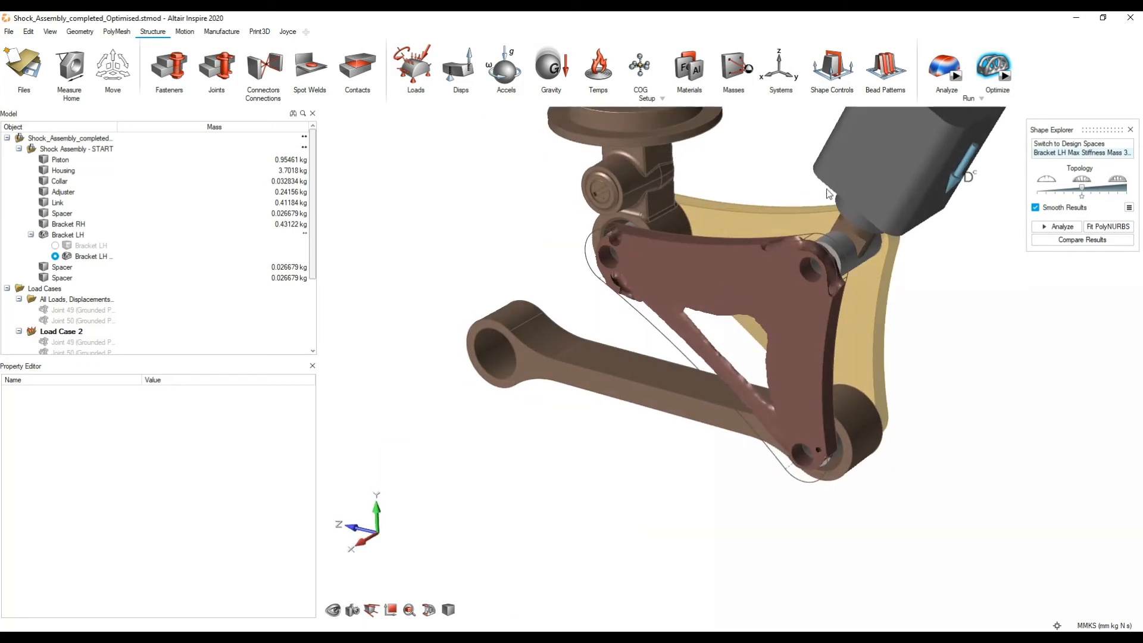
click(183, 31)
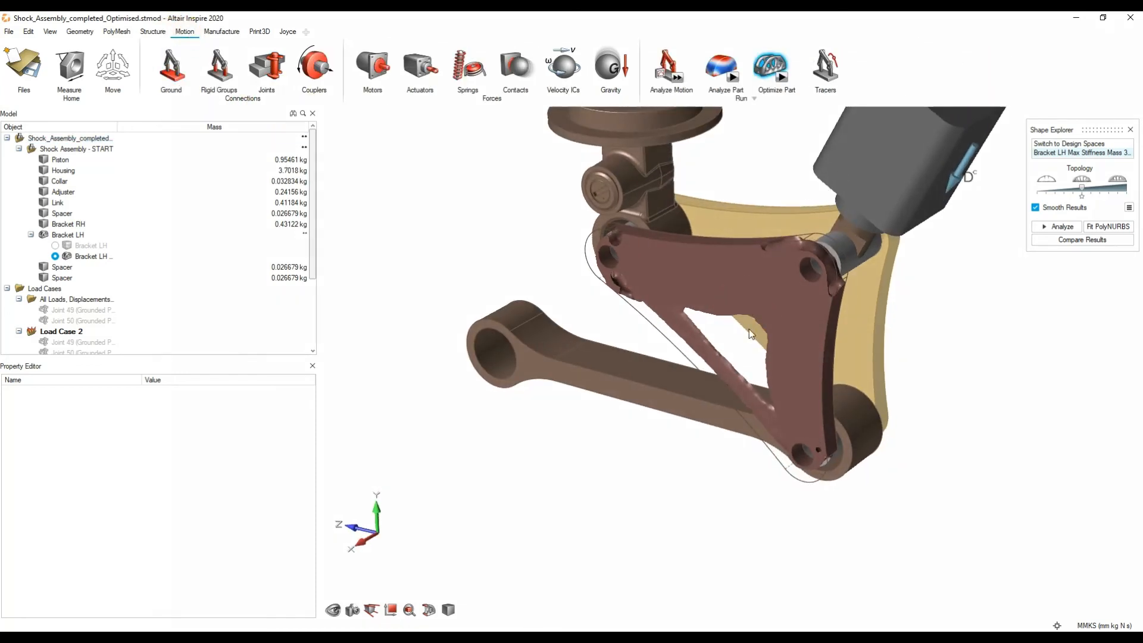
middle_drag(751, 334, 969, 283)
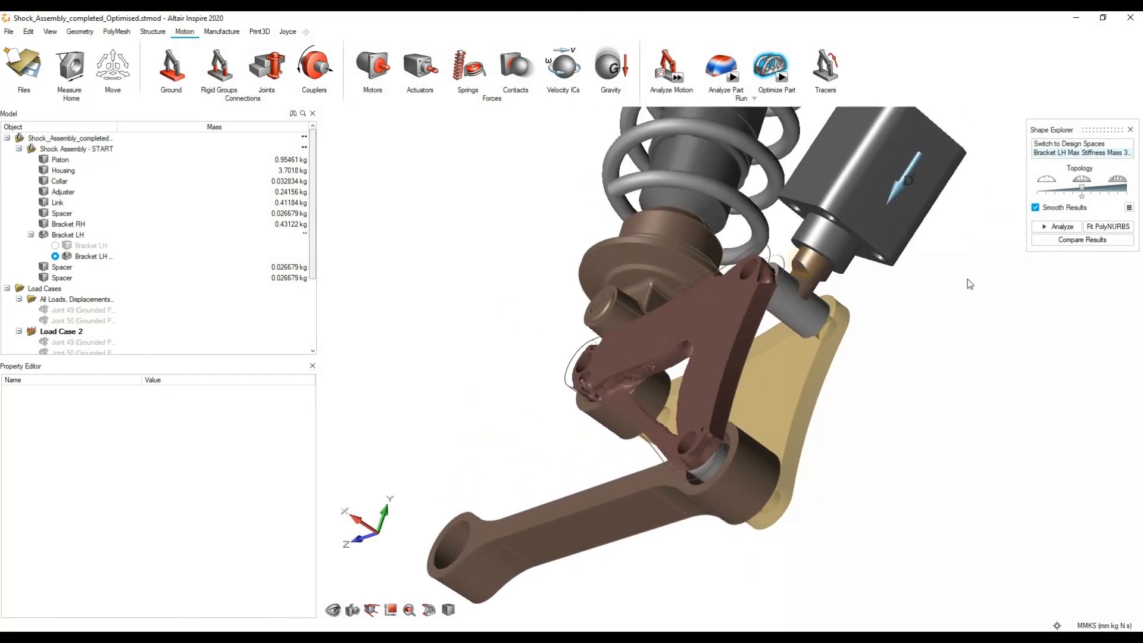
Step: Vary the topology level of Bracket LH's optimized shape and examine how the material distribution changes
click(1084, 190)
mouse_move(1084, 189)
mouse_down()
mouse_move(1134, 195)
mouse_move(1080, 194)
mouse_move(1101, 192)
mouse_up()
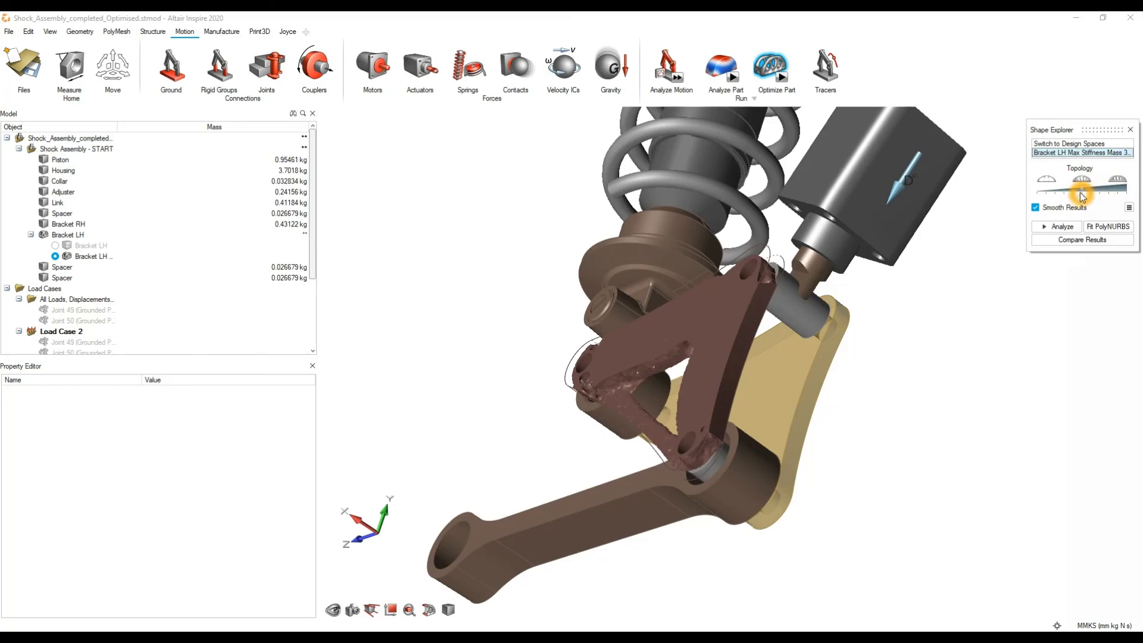
right_drag(526, 375, 1010, 285)
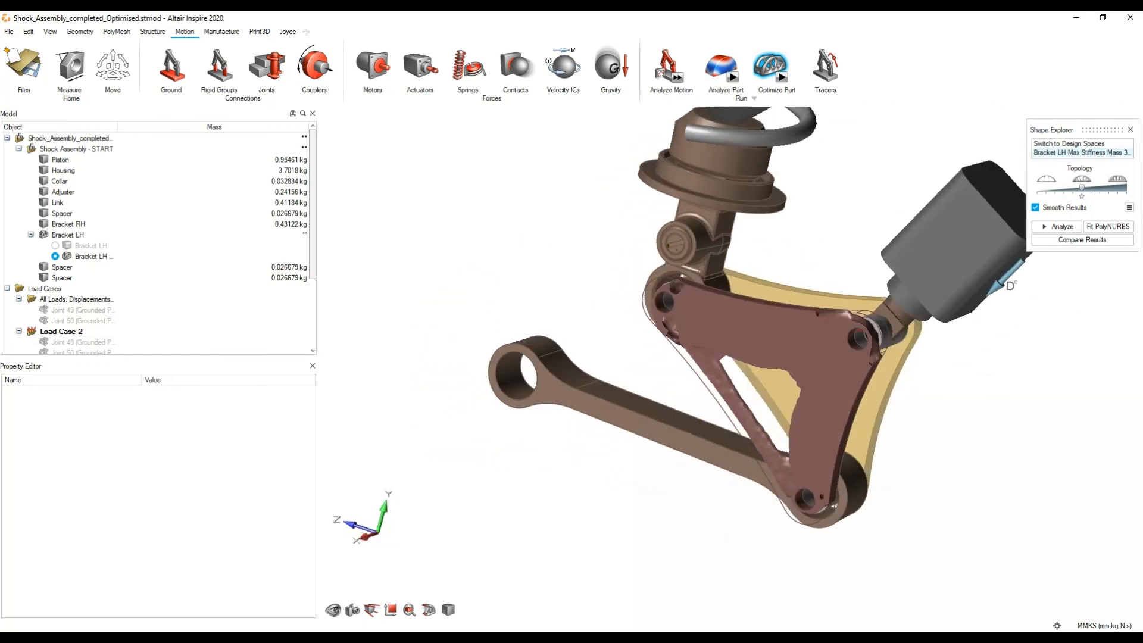
Step: Select Section Plane 3 and move it by -151 mm along X to cut through the brackets
click(429, 611)
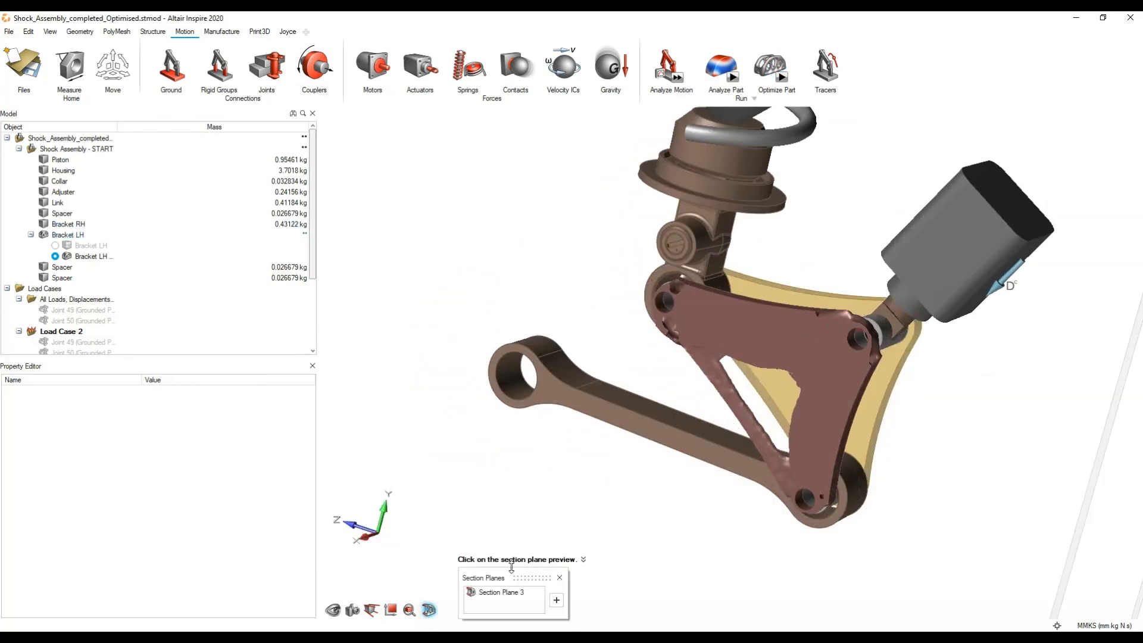
click(506, 598)
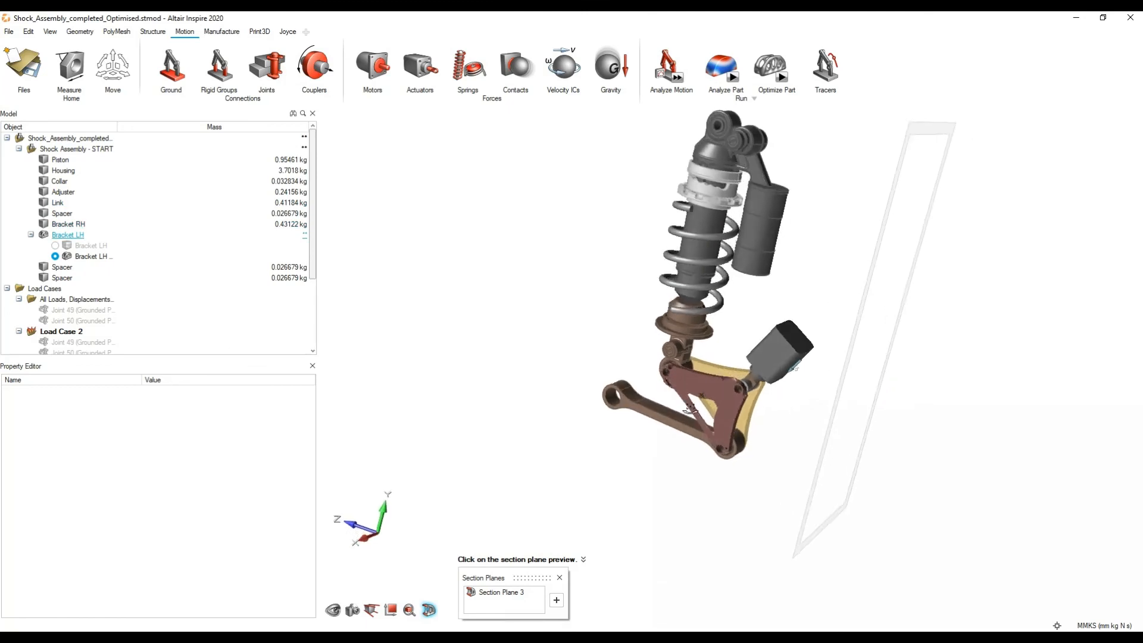
click(936, 150)
click(956, 390)
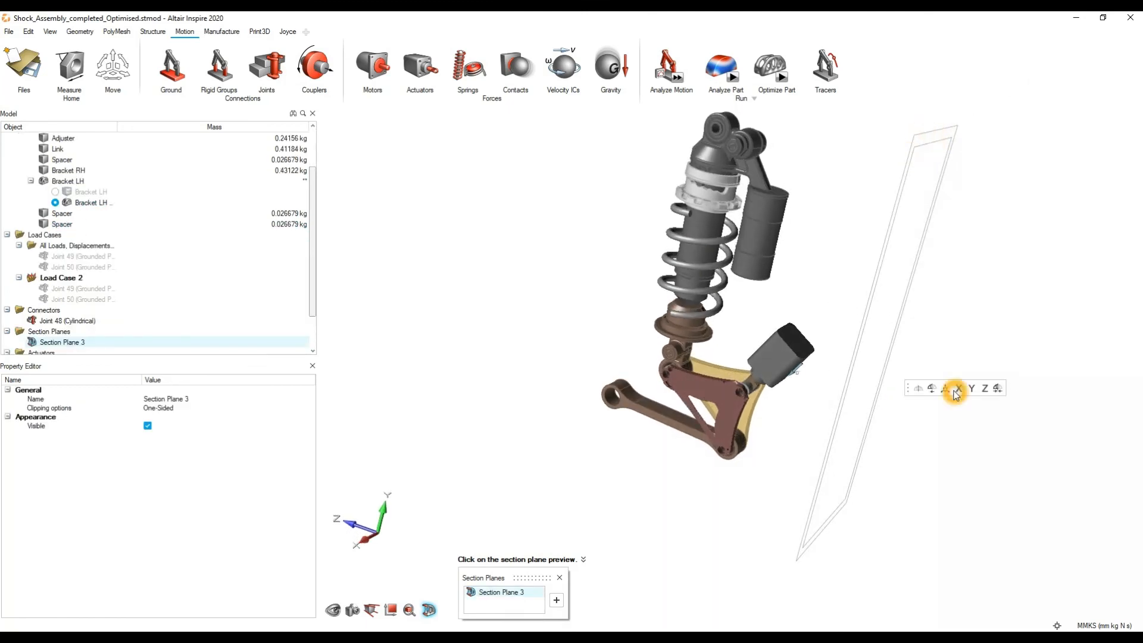
click(945, 391)
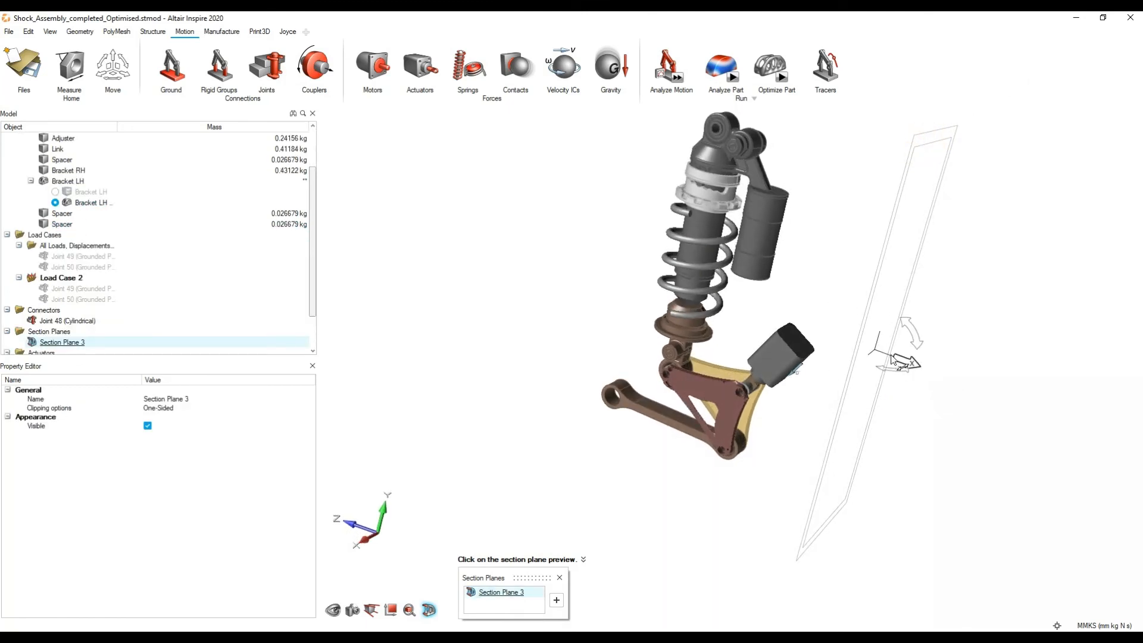
drag(909, 363, 787, 306)
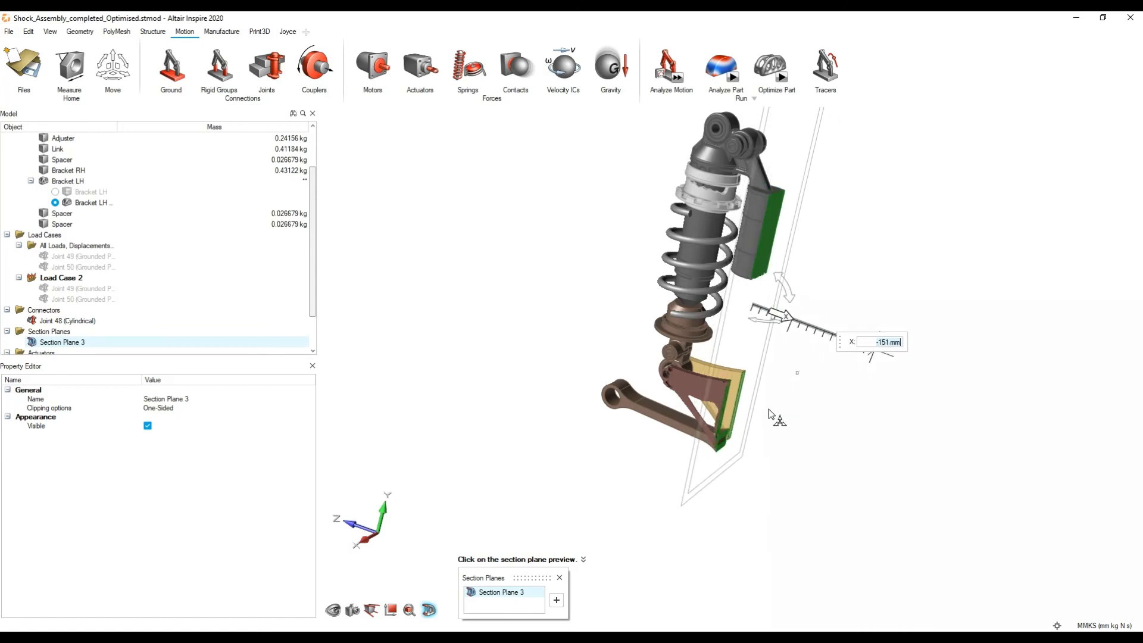
Step: Examine the cut through the optimized bracket while shifting the section plane to -168 mm and back out to -120 mm
scroll(768, 404, up, 5)
middle_drag(766, 404, 638, 381)
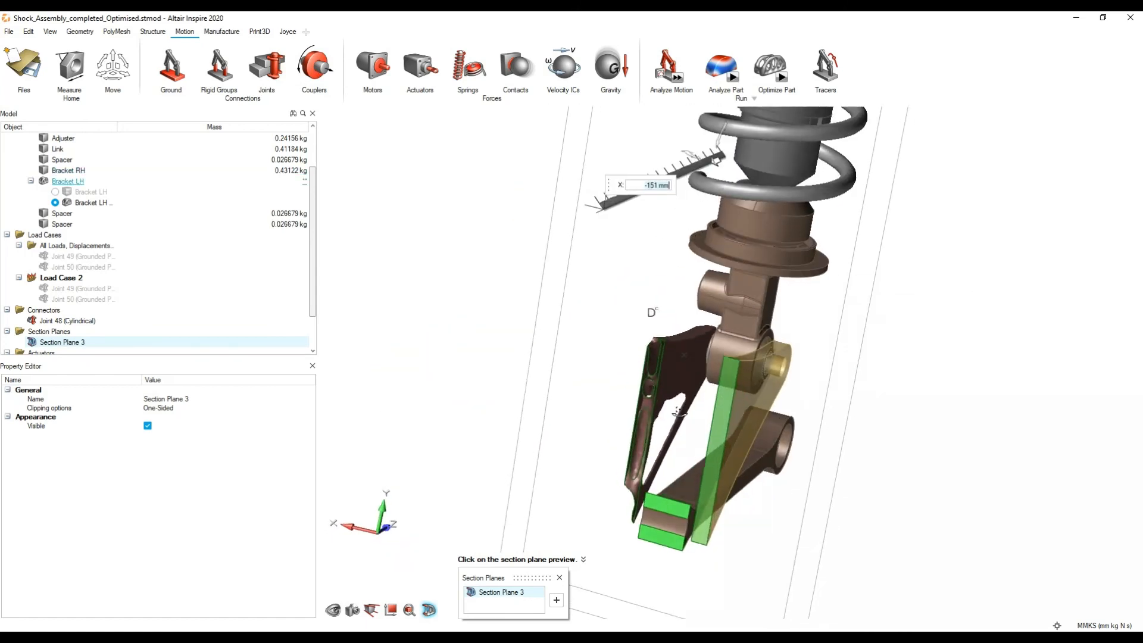
scroll(660, 237, up, 3)
scroll(728, 190, down, 3)
drag(730, 151, 749, 165)
middle_drag(705, 338, 781, 282)
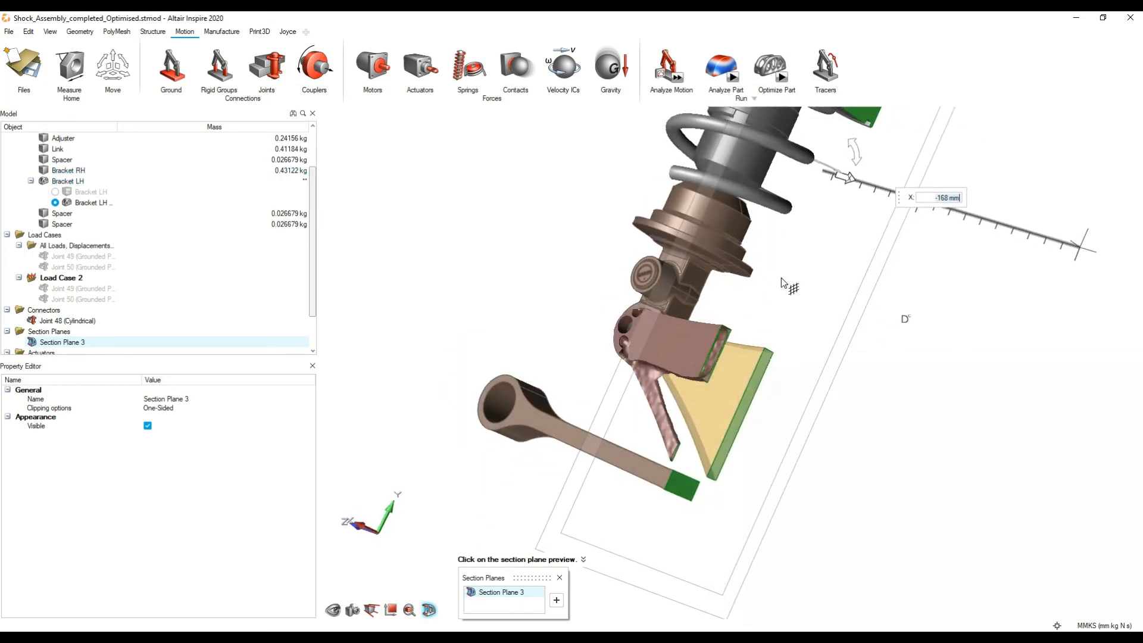
drag(849, 181, 906, 244)
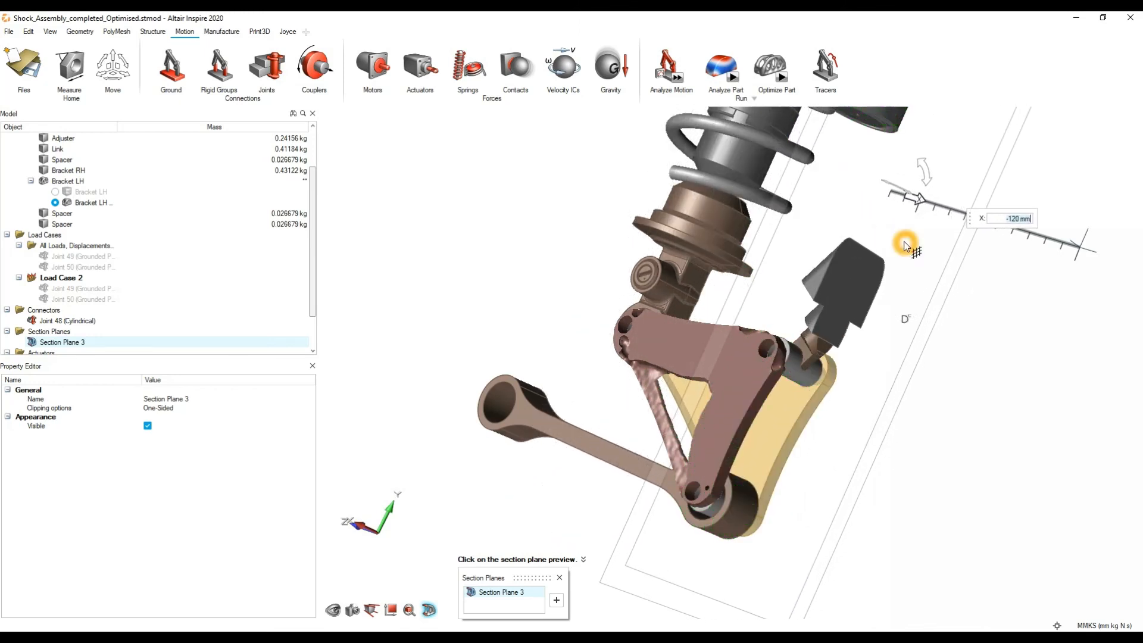
Step: Move the section plane to -180 mm along X and inspect the cross-section of the optimized bracket up close
middle_drag(699, 272, 691, 176)
drag(688, 148, 607, 139)
scroll(549, 367, up, 1)
scroll(552, 366, up, 4)
middle_drag(603, 343, 571, 285)
scroll(483, 270, down, 3)
scroll(495, 275, down, 3)
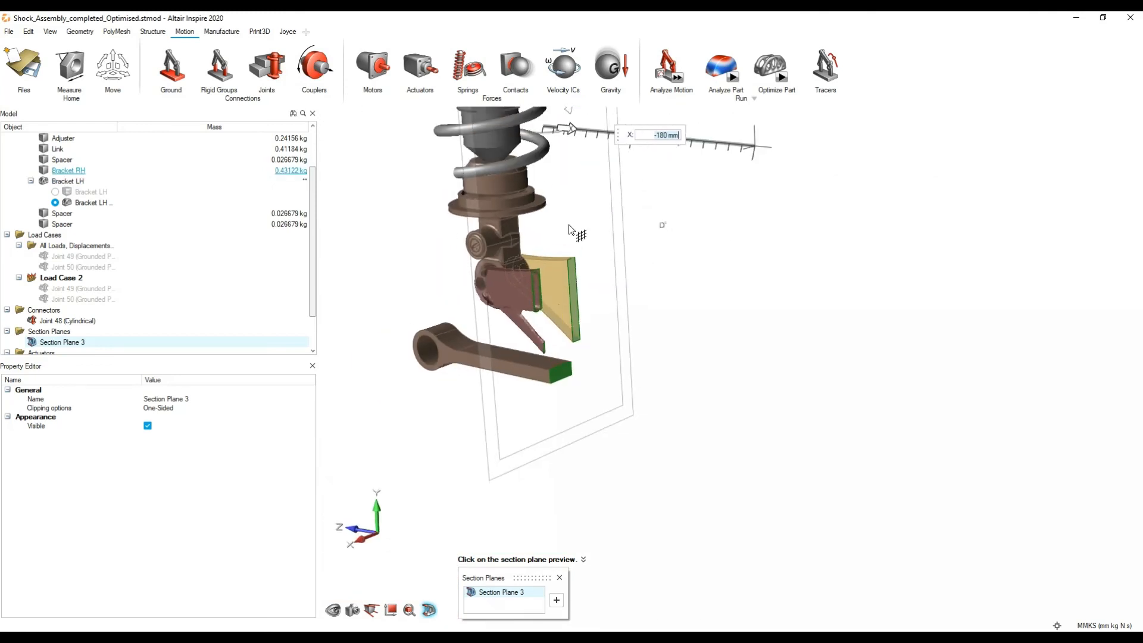
Step: Move the section plane back outside the assembly to restore the uncut view
right_drag(569, 228, 603, 346)
drag(607, 271, 790, 378)
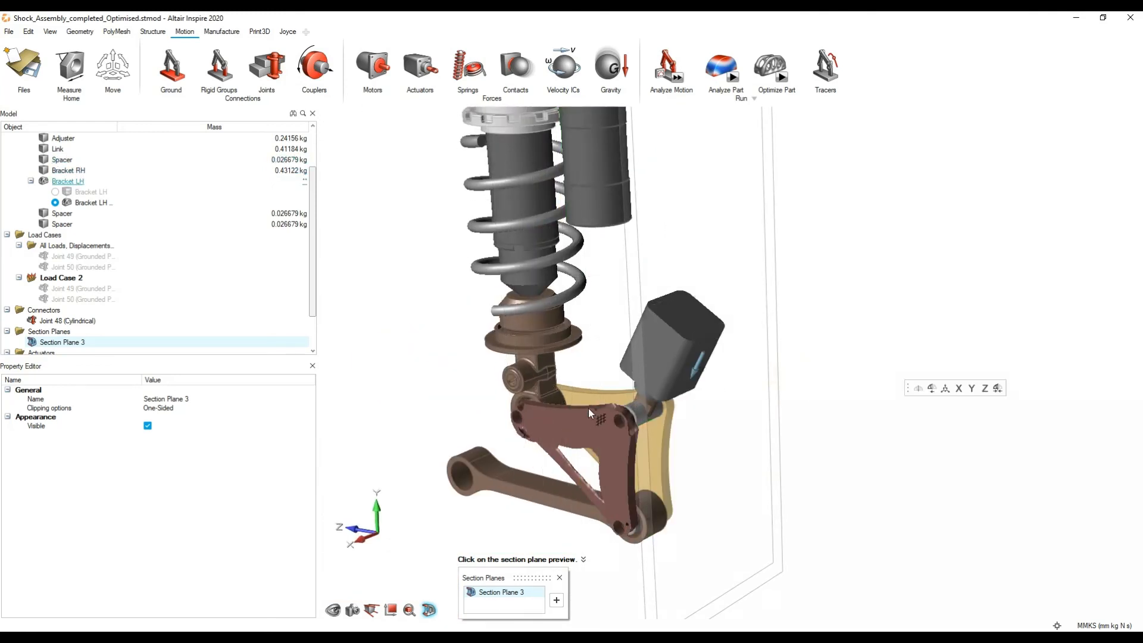
right_drag(497, 268, 559, 285)
middle_drag(545, 286, 557, 282)
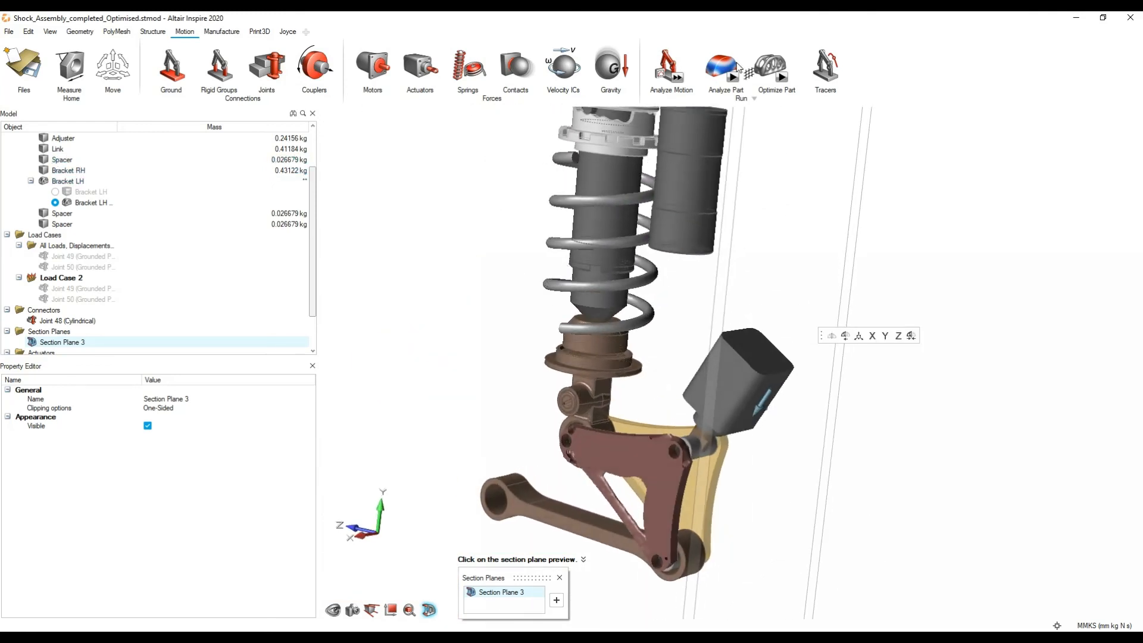
Step: Reopen Bracket LH's optimization result, review the Analyze, Compare Results and Fit PolyNURBS options, and close the Shape Explorer
click(772, 67)
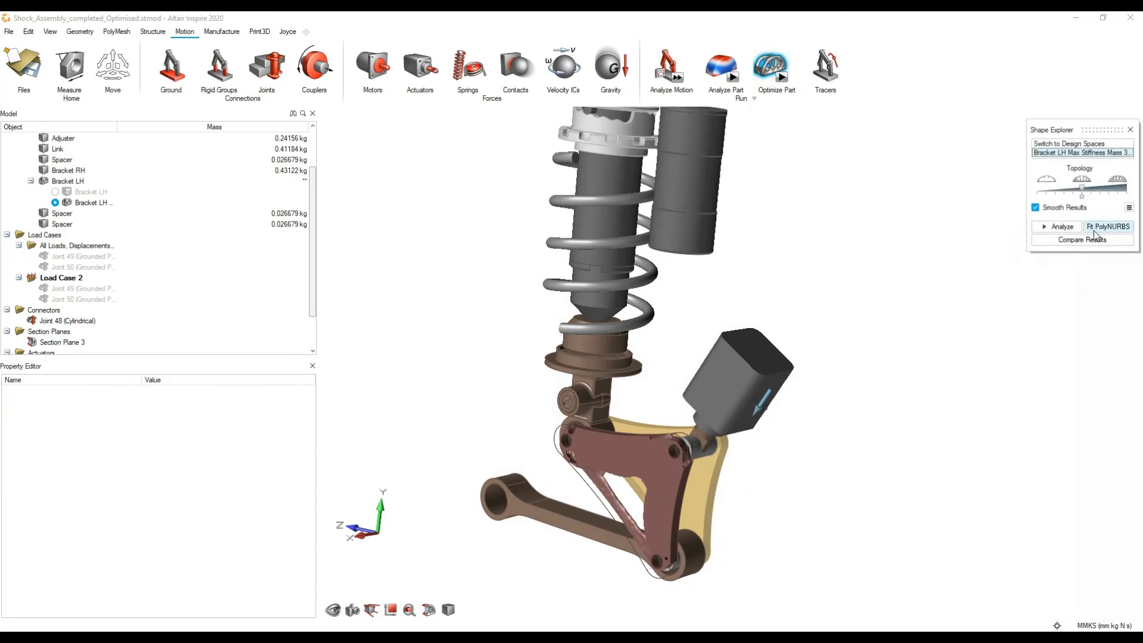
click(1098, 233)
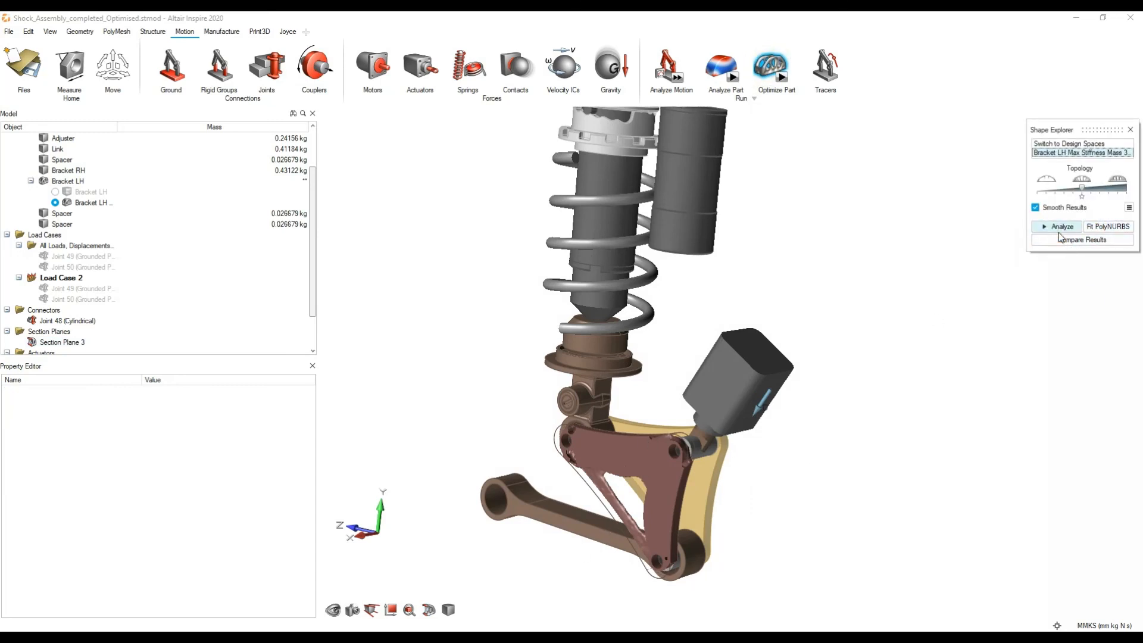
click(1101, 226)
scroll(642, 477, up, 3)
right_drag(642, 477, 679, 385)
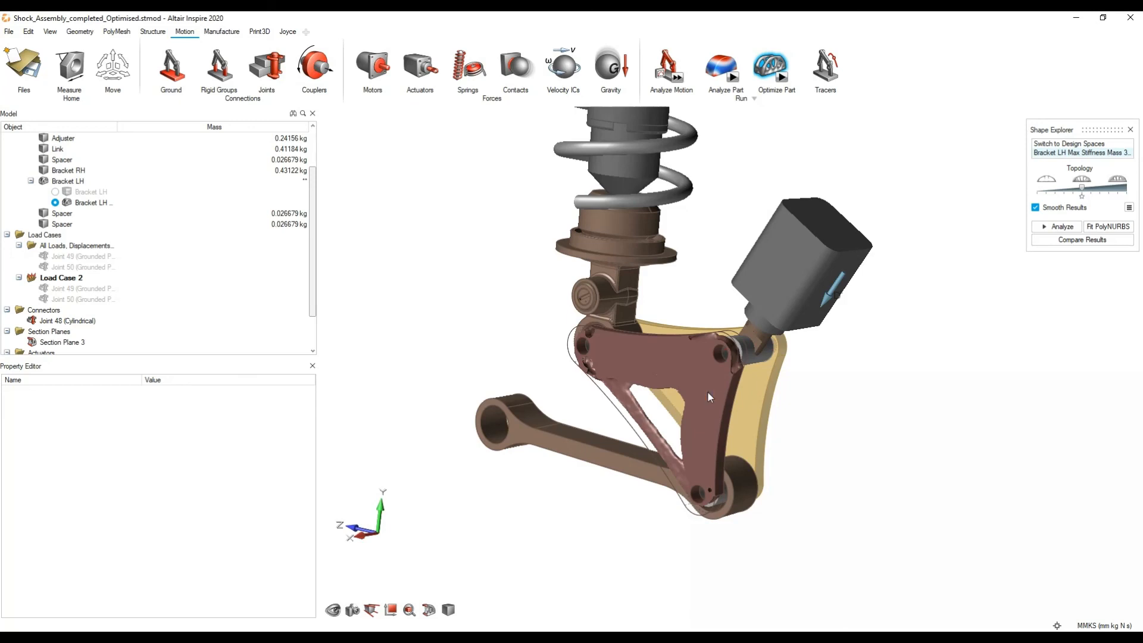
click(1131, 131)
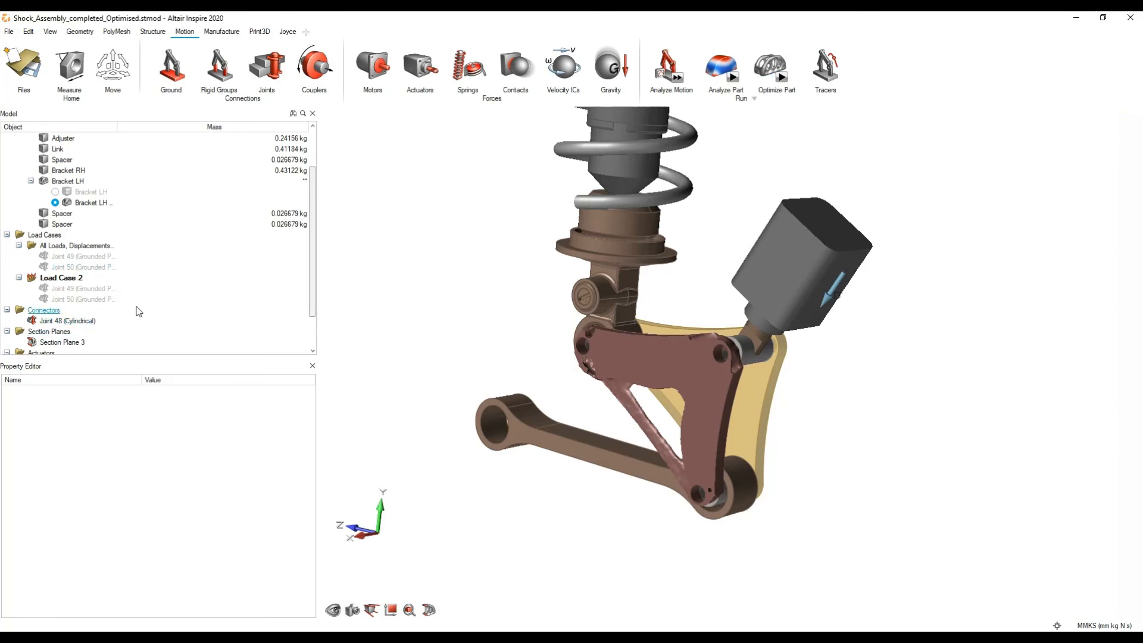
Step: Take a last look at the optimized bracket and switch back to the Shock_Assembly.x_b model
scroll(136, 307, up, 2)
click(681, 432)
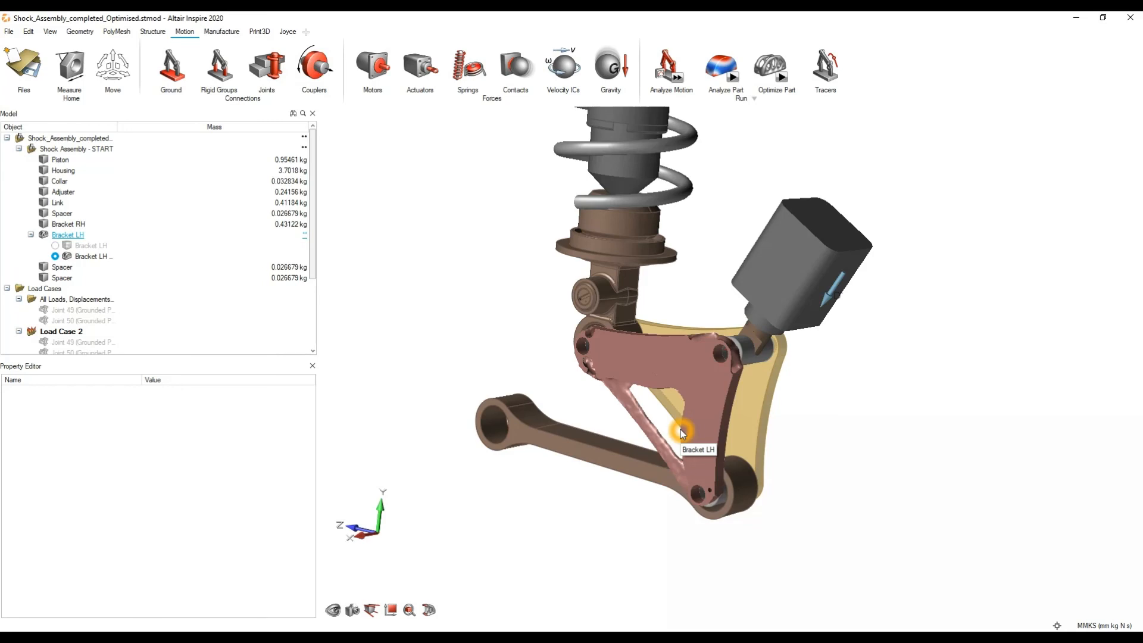
scroll(682, 433, down, 1)
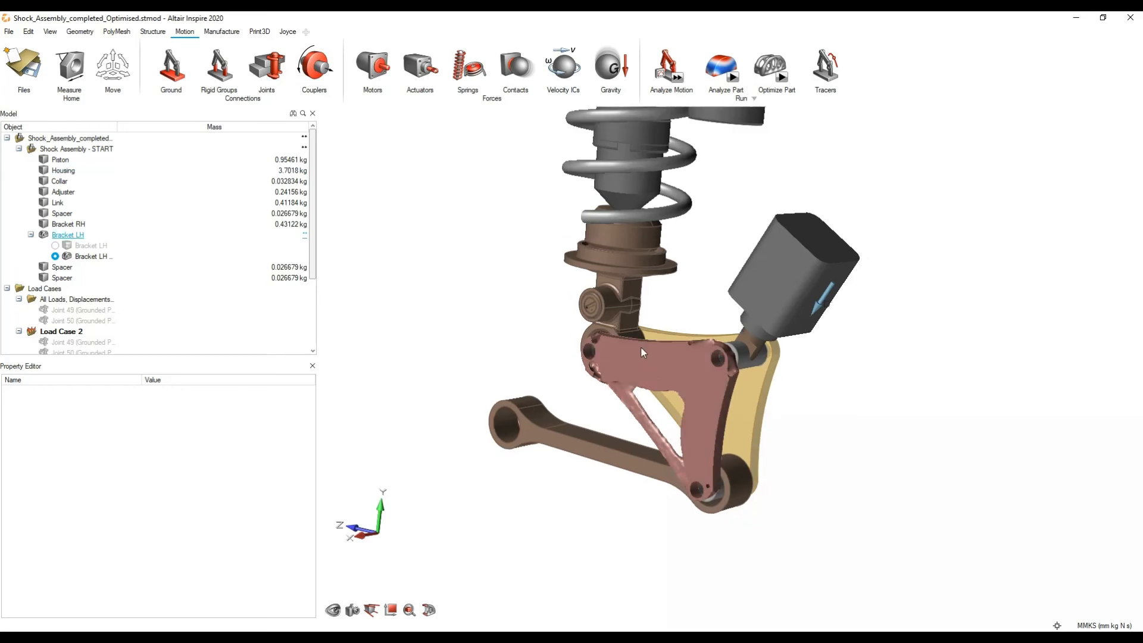
scroll(641, 348, down, 5)
click(626, 636)
click(547, 596)
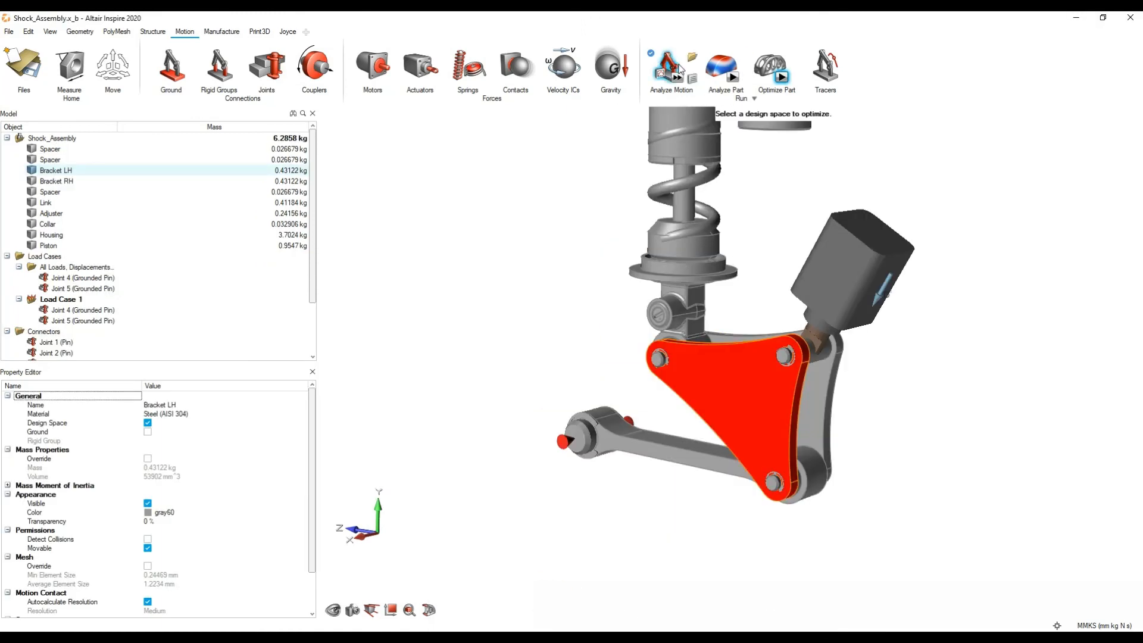
Step: Play the motion analysis results and deselect Bracket LH to hide its acceleration plot
click(668, 66)
click(643, 609)
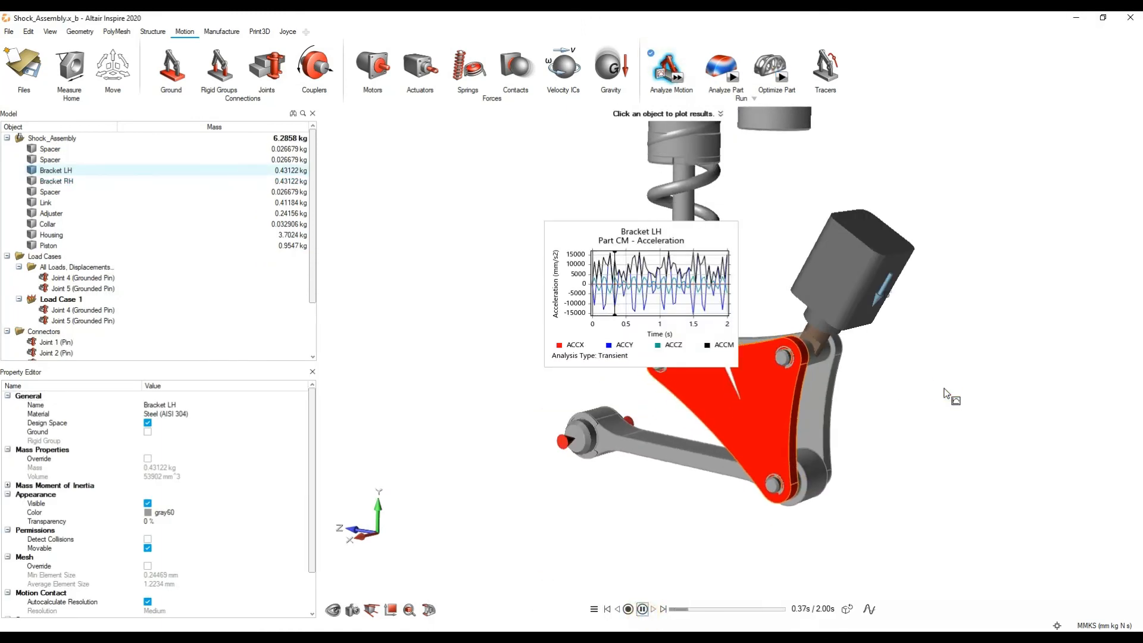
click(931, 401)
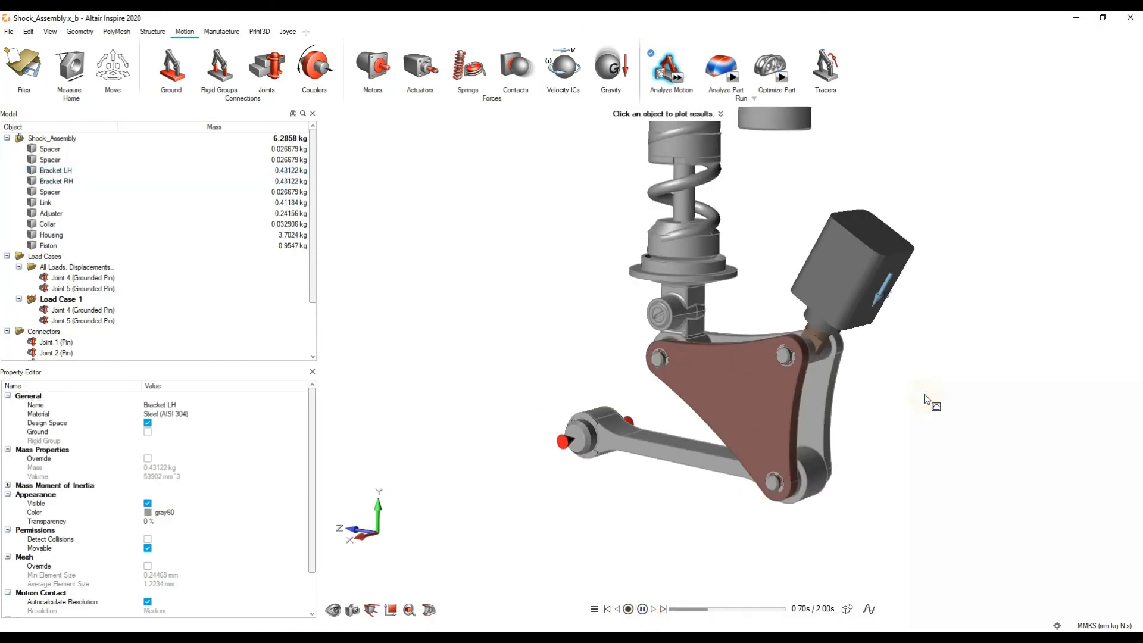
Step: Slow down the animation speed in the animation settings and pause the motion playback
click(594, 609)
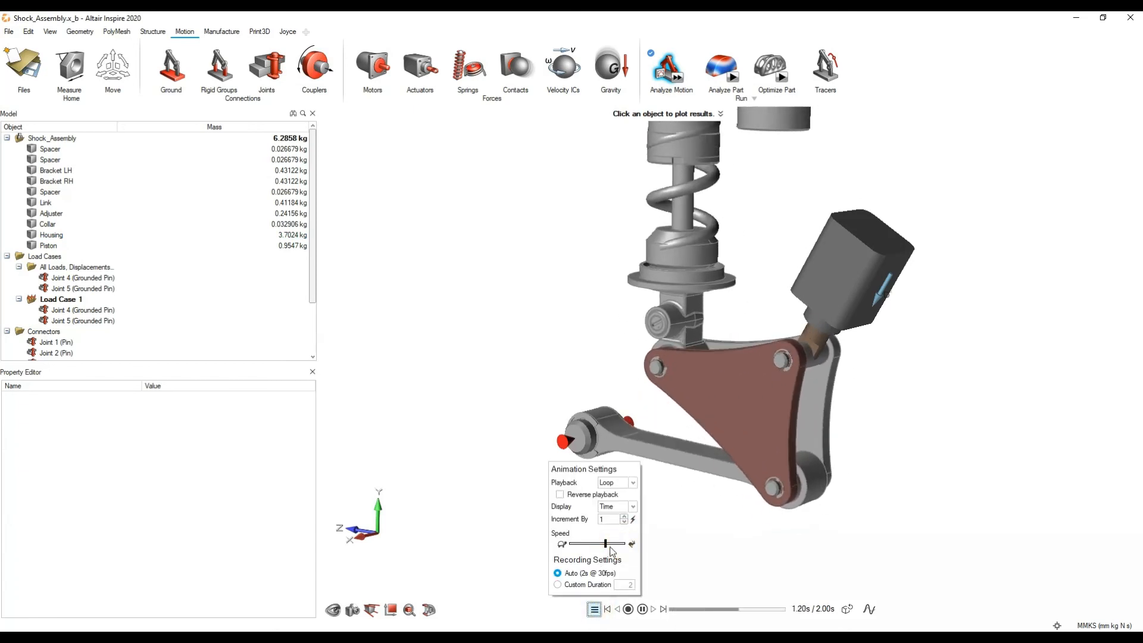
drag(608, 543, 578, 543)
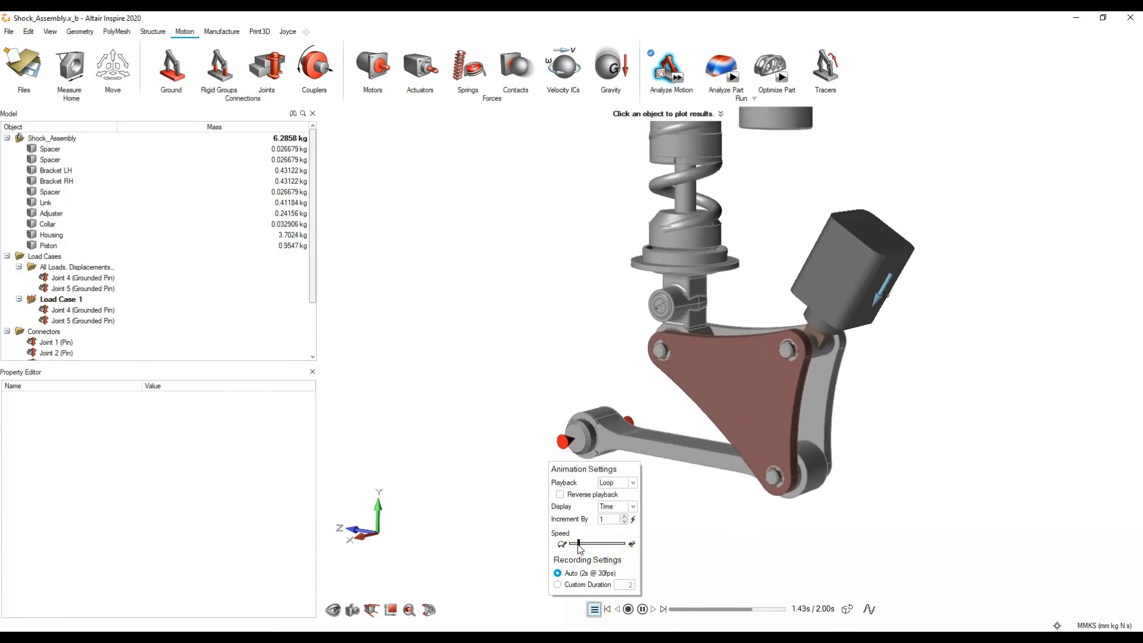
click(787, 524)
click(643, 609)
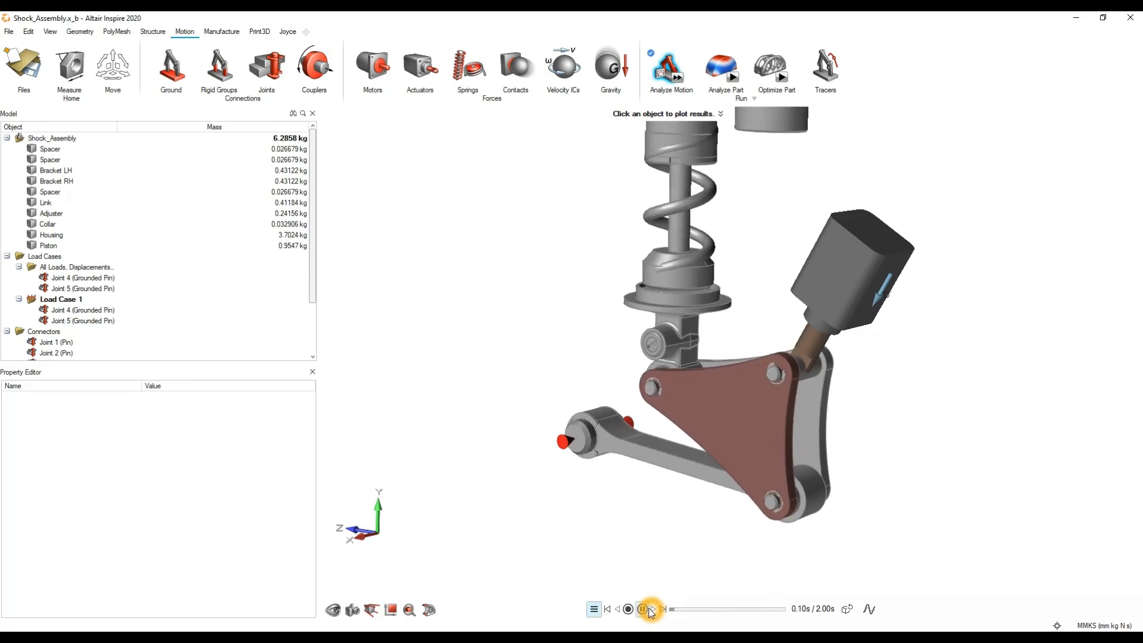
Step: Switch to the Shock_Assembly_completed_FEAnalysis.stmod model and show the von Mises Stress result for Bracket LH
click(625, 637)
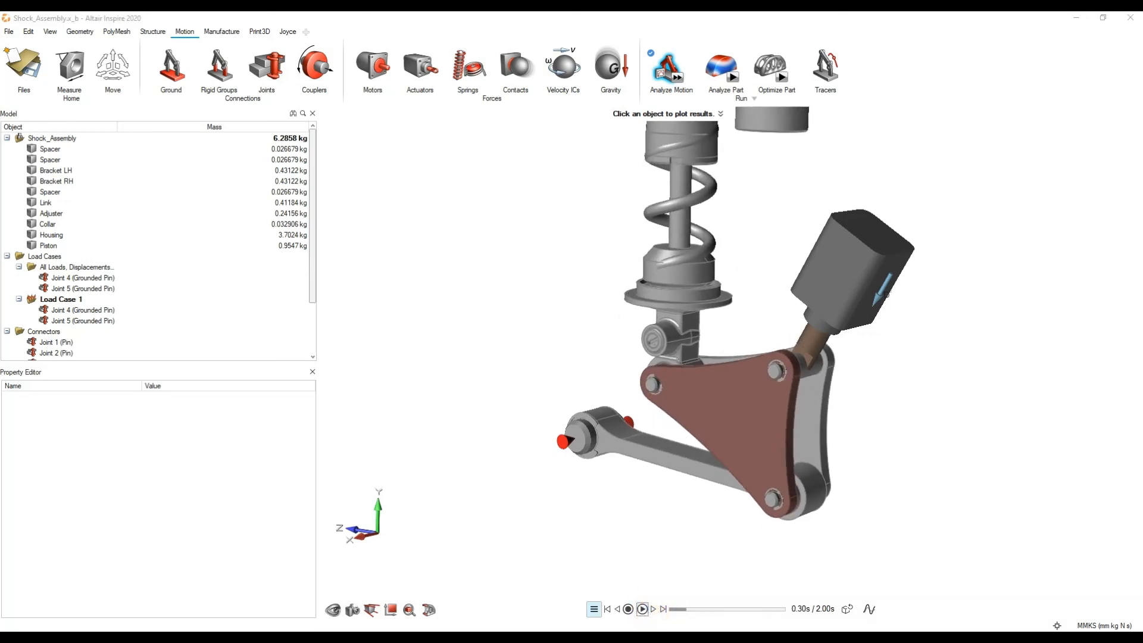
click(615, 599)
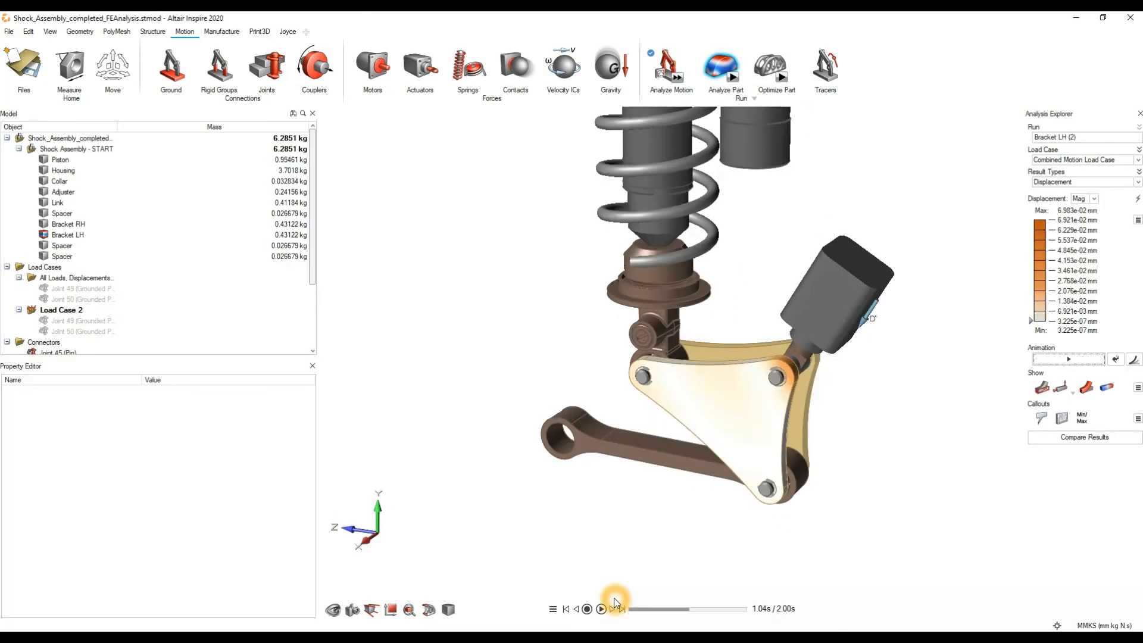
click(1080, 182)
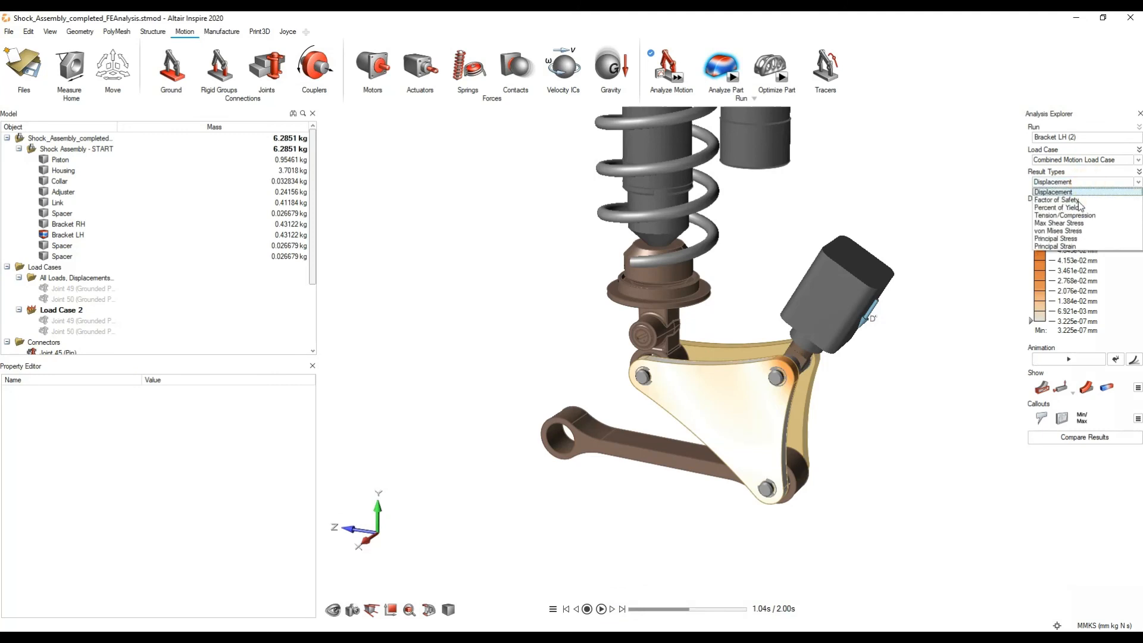
click(1066, 231)
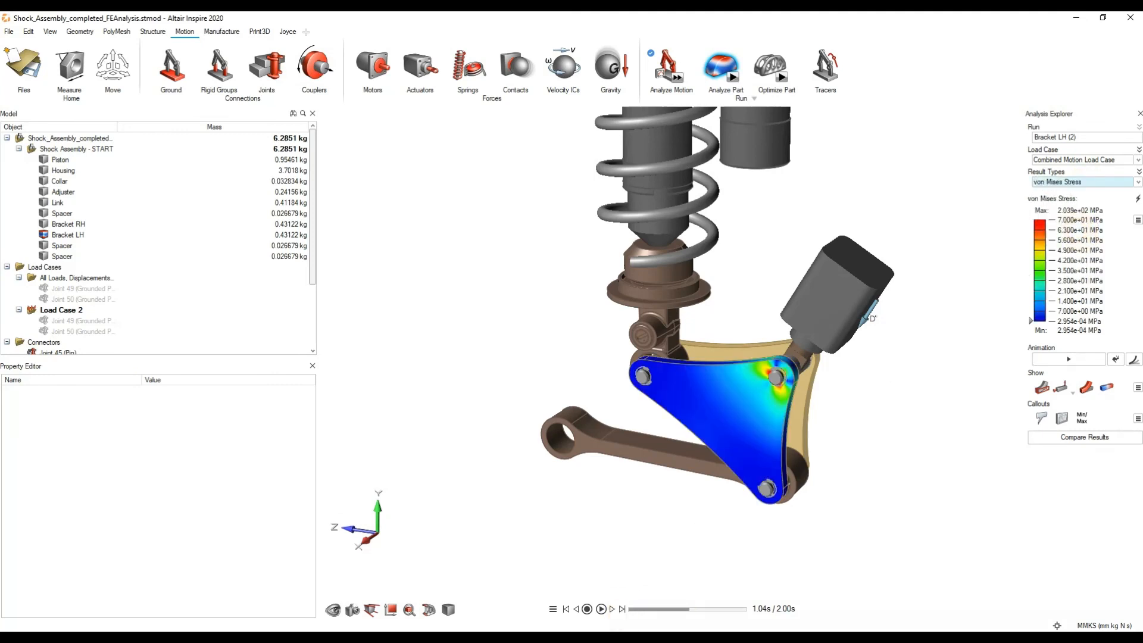
Step: Switch to the Shock_Assembly_completed_Optimised.stmod model and examine the optimized Bracket LH within the assembly
click(630, 636)
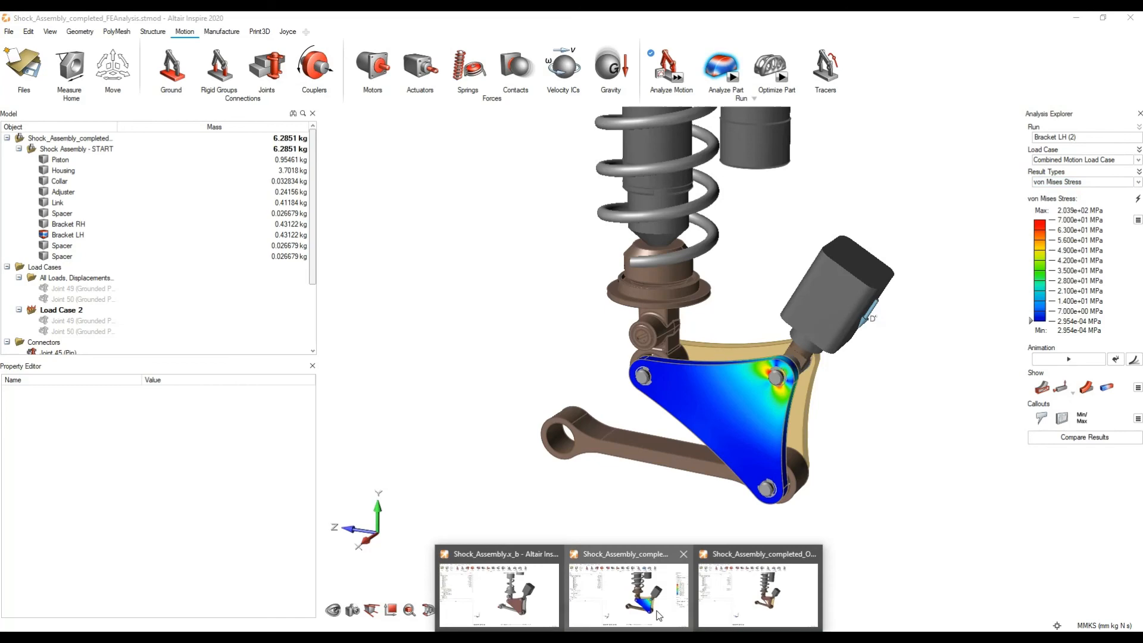
click(747, 588)
right_drag(692, 399, 723, 435)
scroll(723, 435, up, 3)
middle_drag(724, 435, 733, 476)
scroll(687, 418, up, 2)
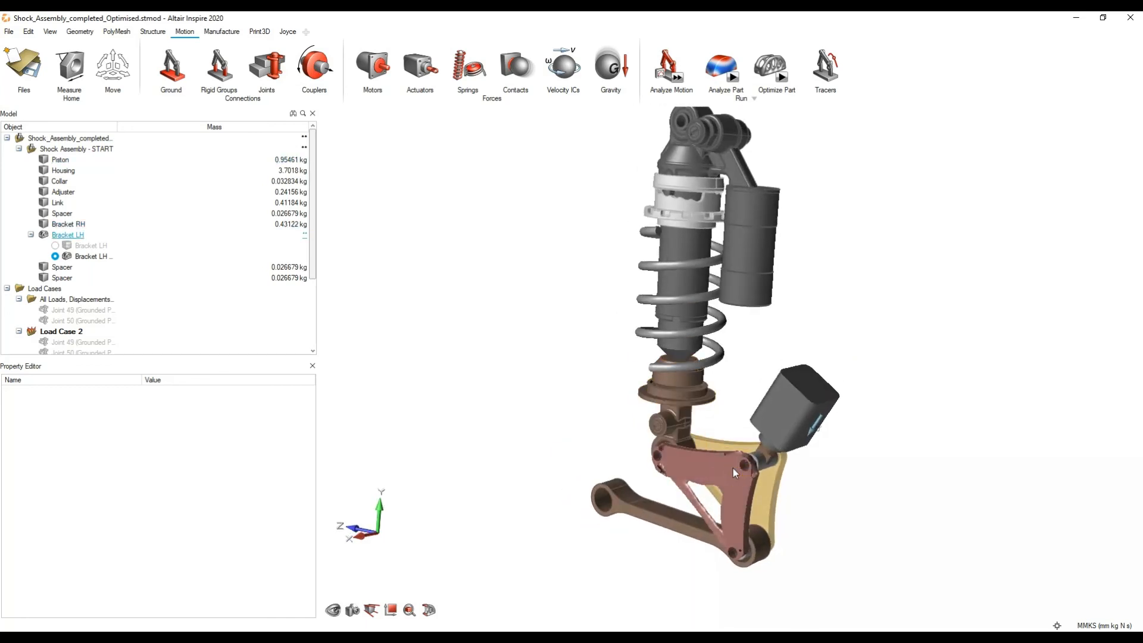